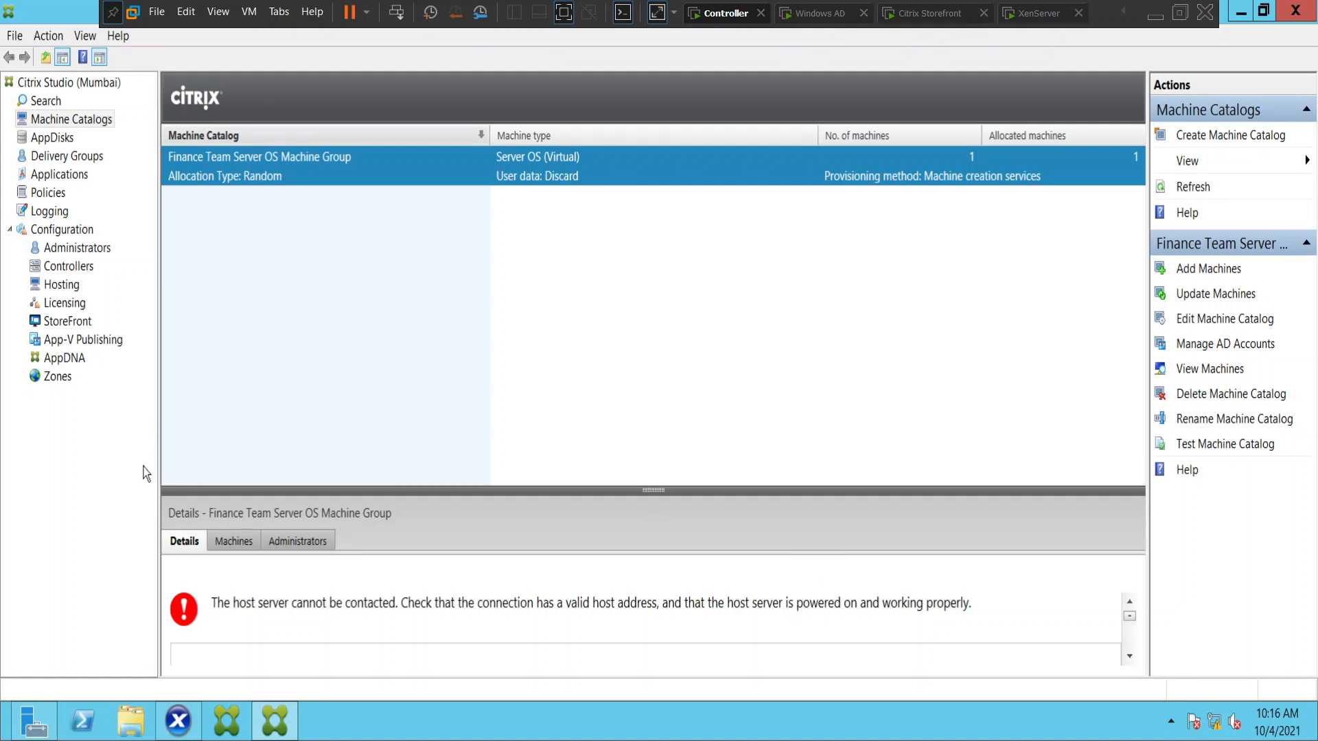
Display the details of the NewConnection hosting connection in Citrix Studio.
left_click(59, 285)
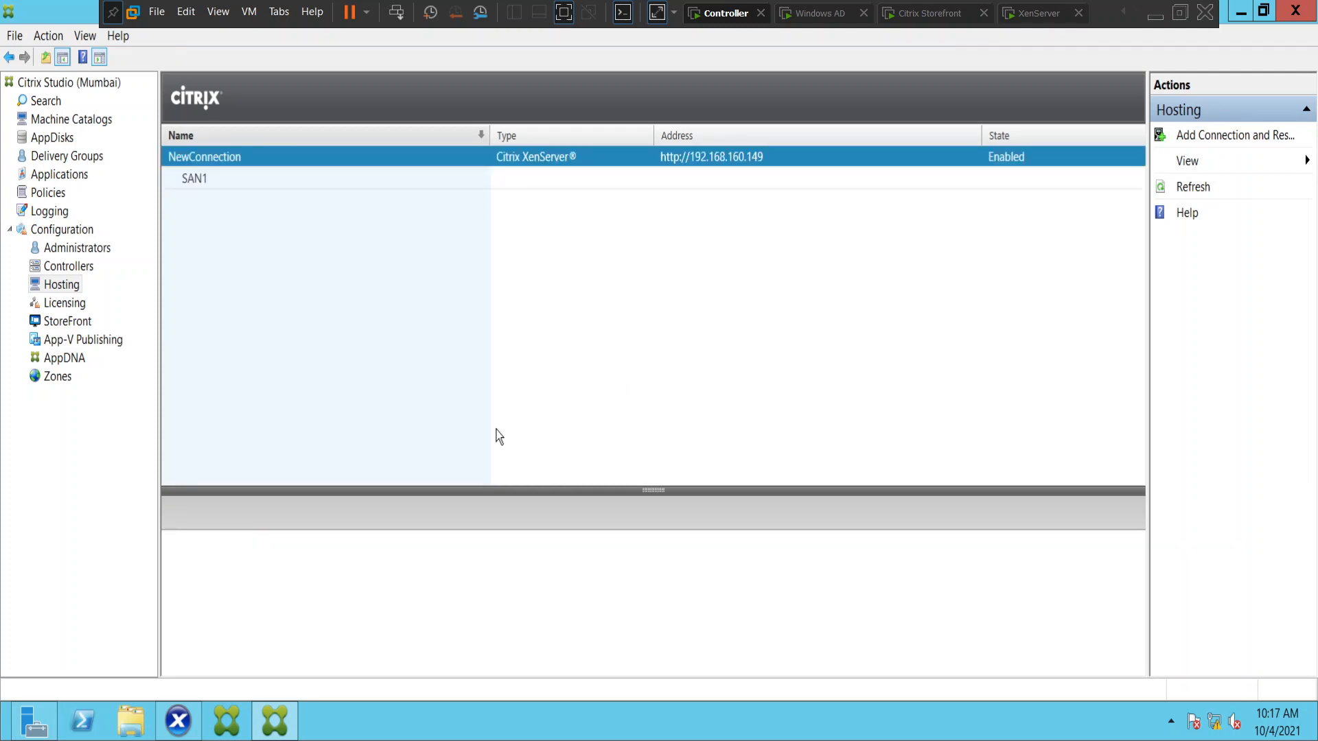
left_click(196, 160)
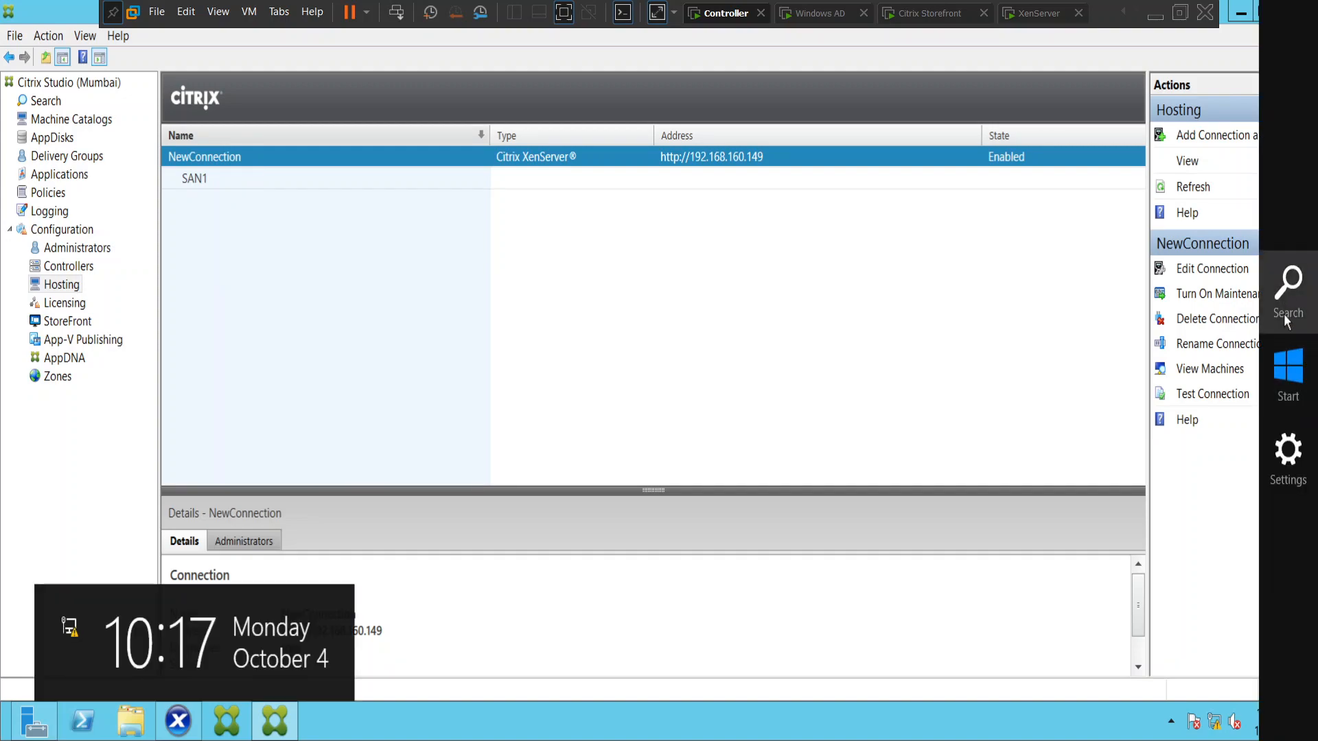
Open a Command Prompt and run a continuous ping to 192.168.160.149, placing the window clear of the connection list.
left_click(1287, 291)
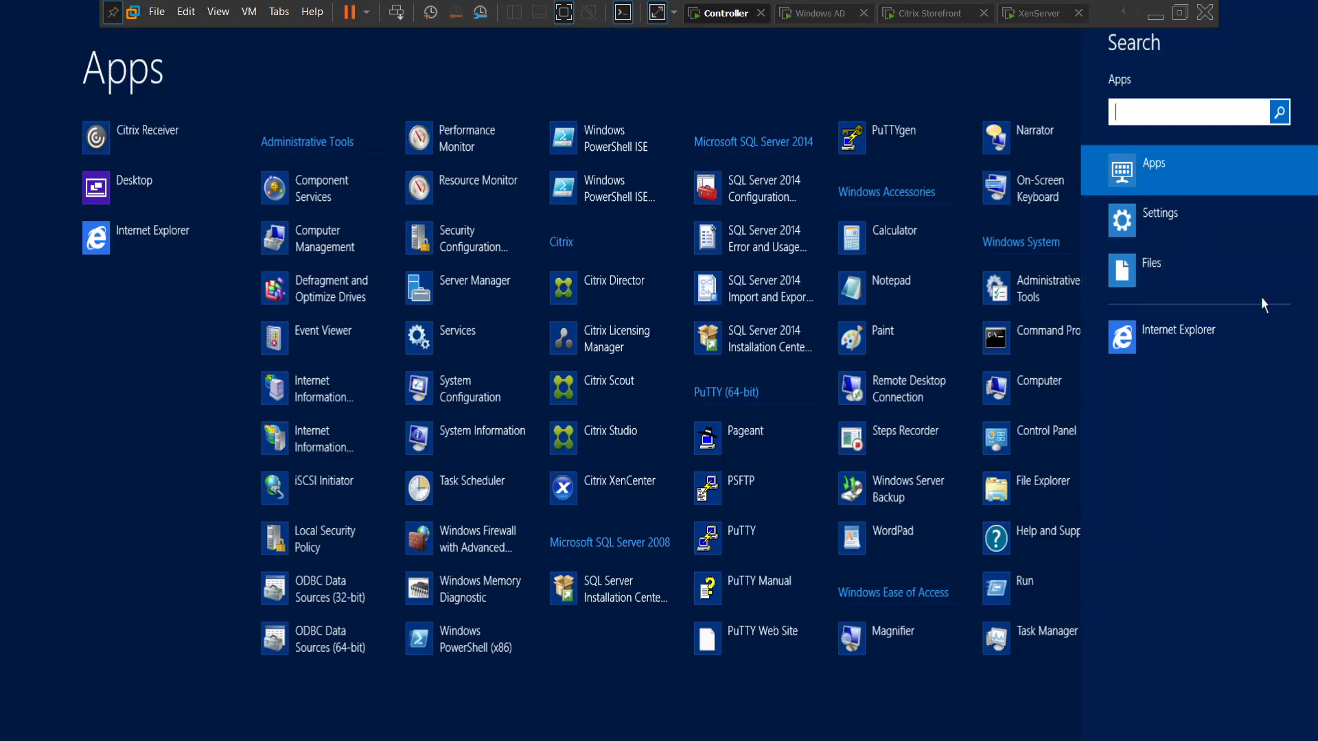
type("cmd")
left_click(176, 142)
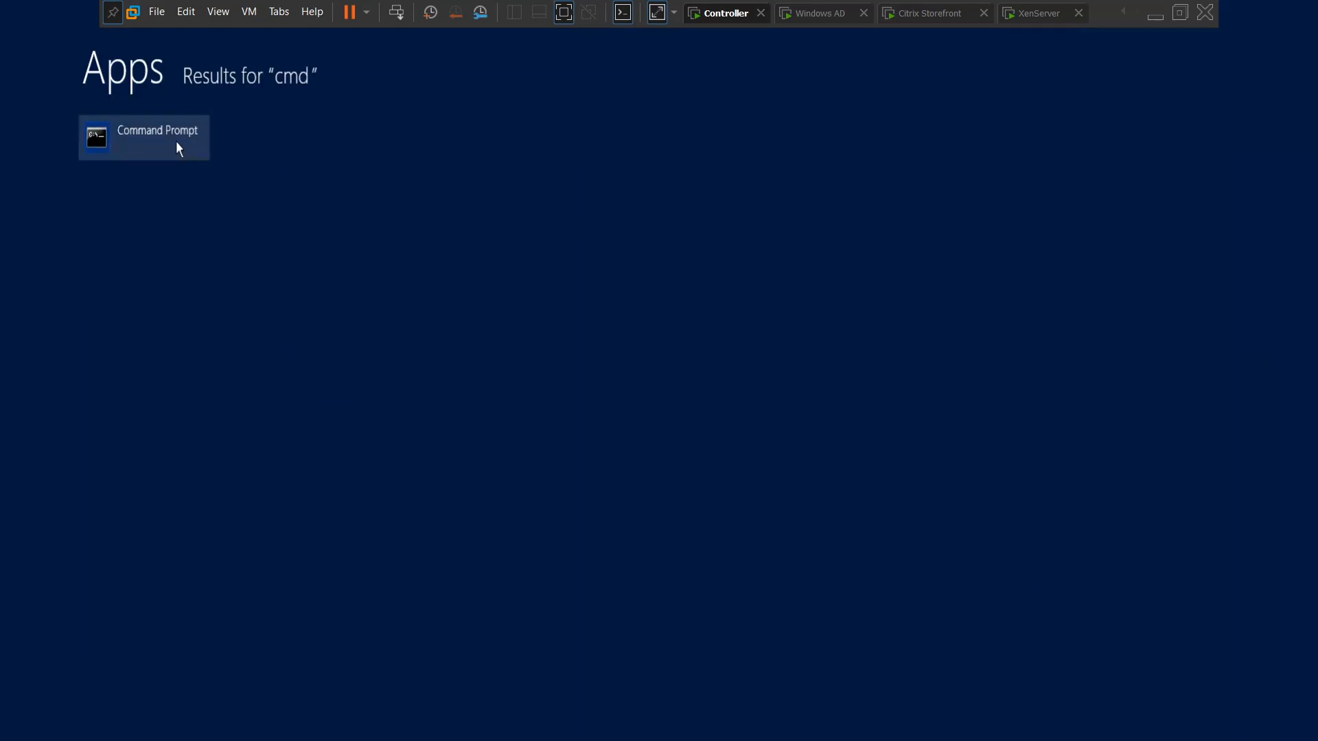
left_click_drag(337, 53, 707, 249)
type("pi")
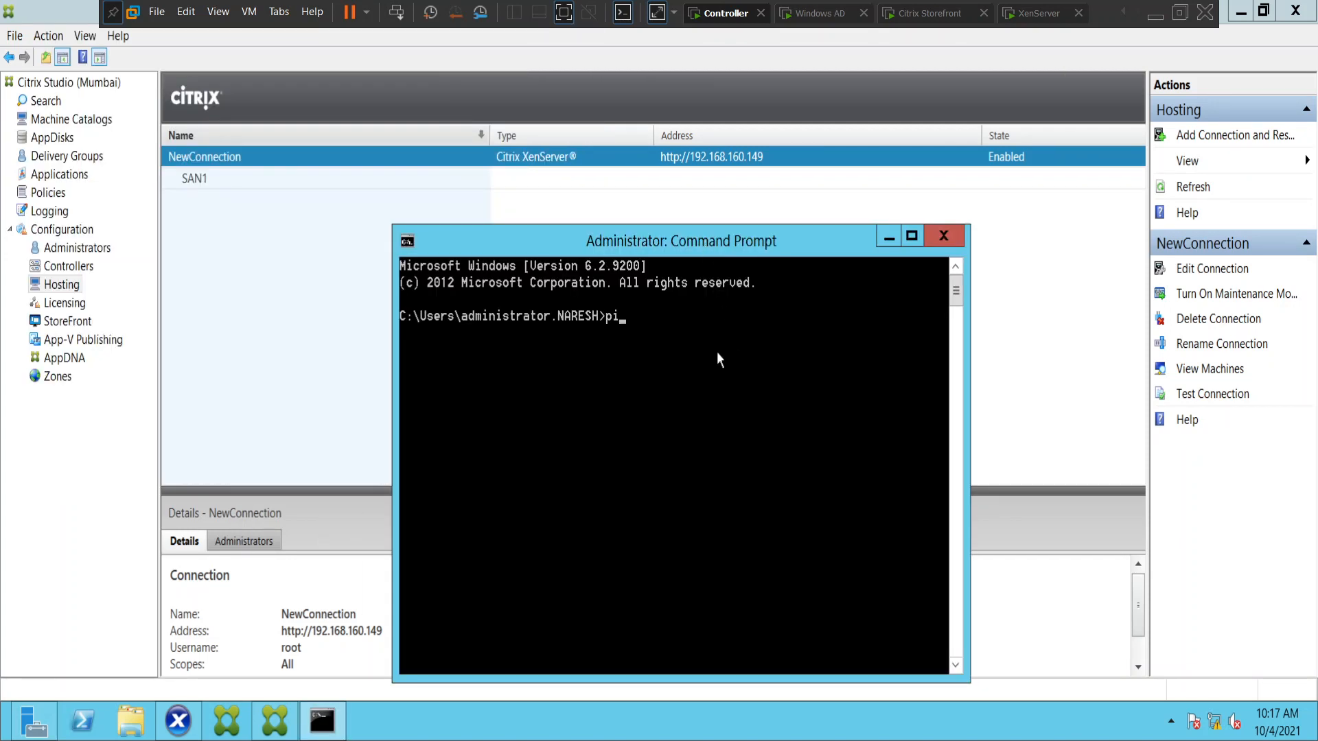
type("ng 192.")
type("168.160.149 -t")
key("Return")
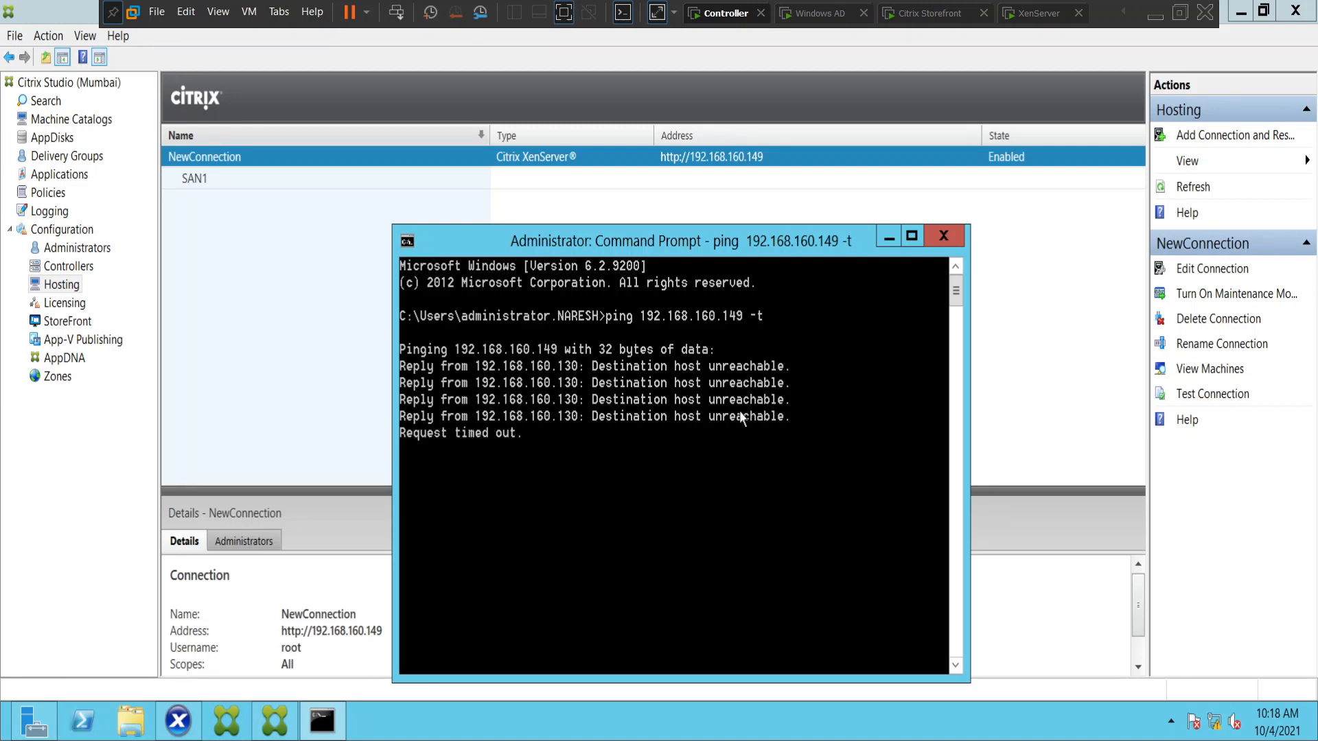
left_click_drag(685, 252, 678, 140)
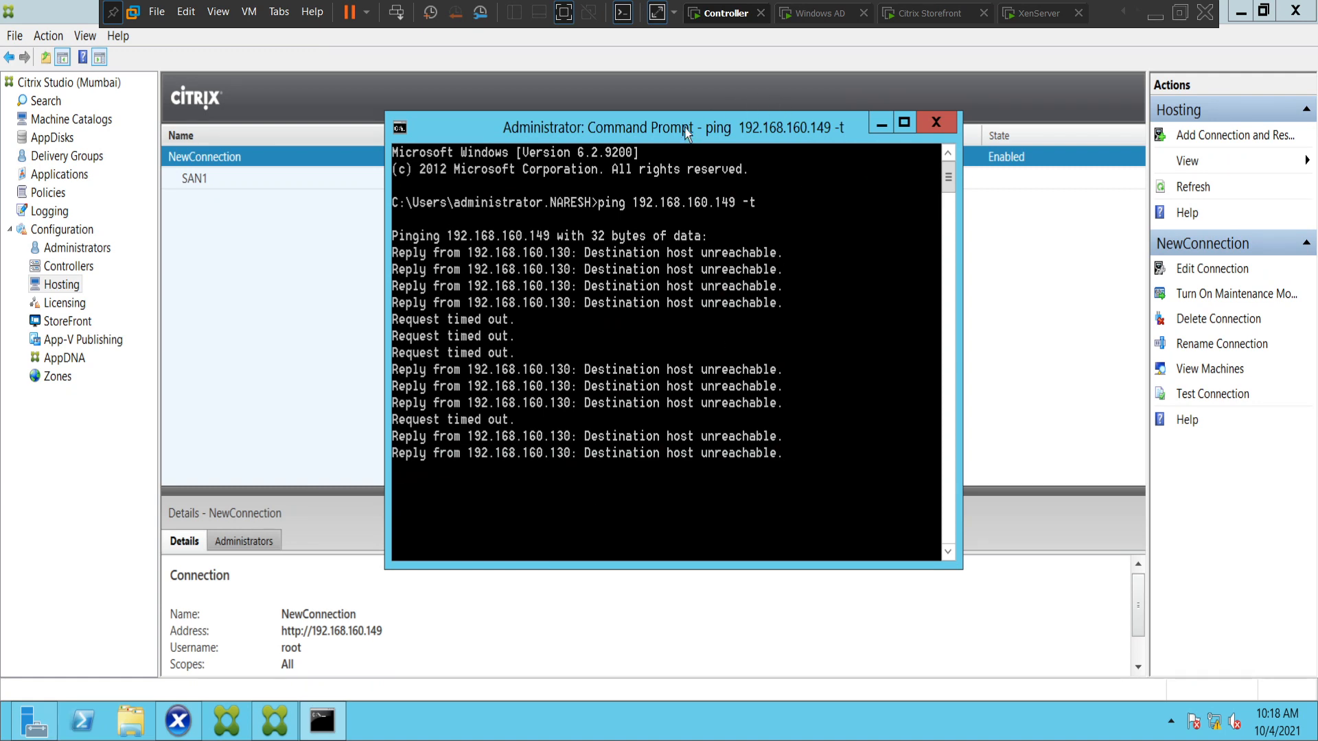
left_click_drag(687, 132, 792, 466)
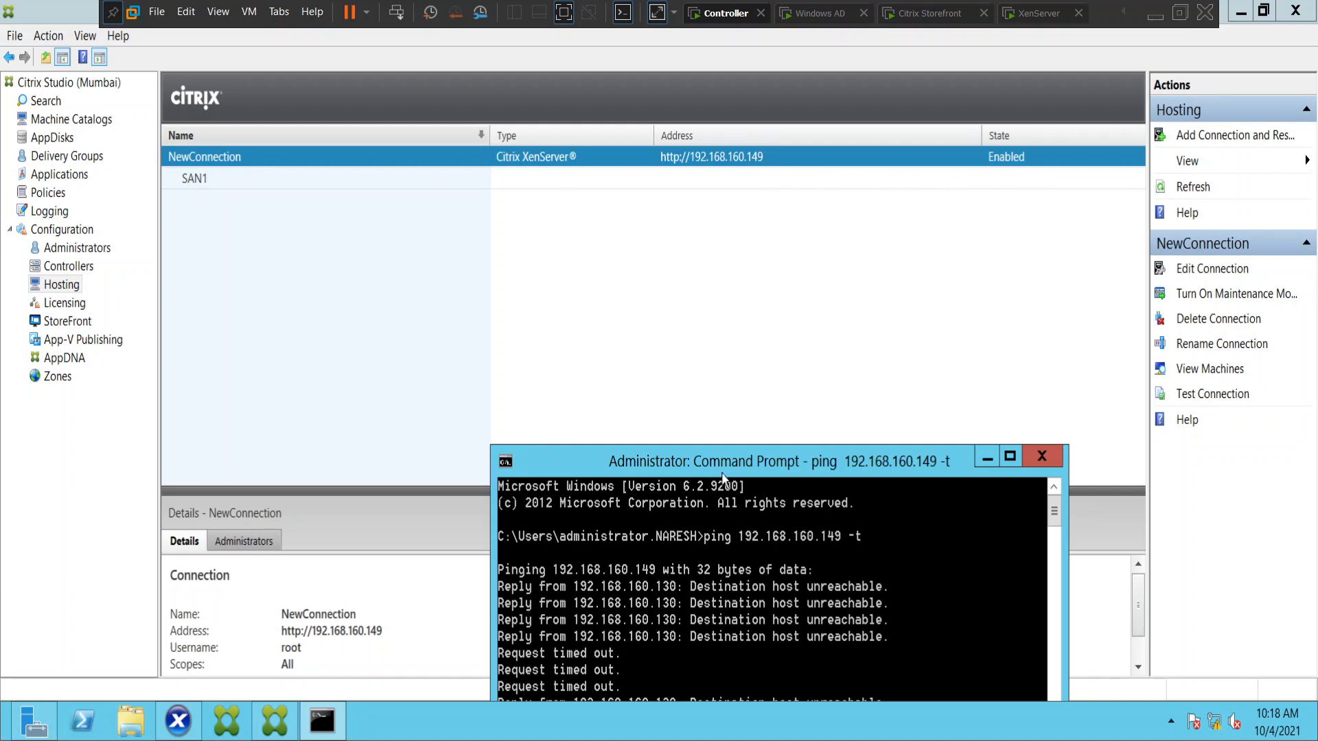
left_click_drag(757, 463, 798, 242)
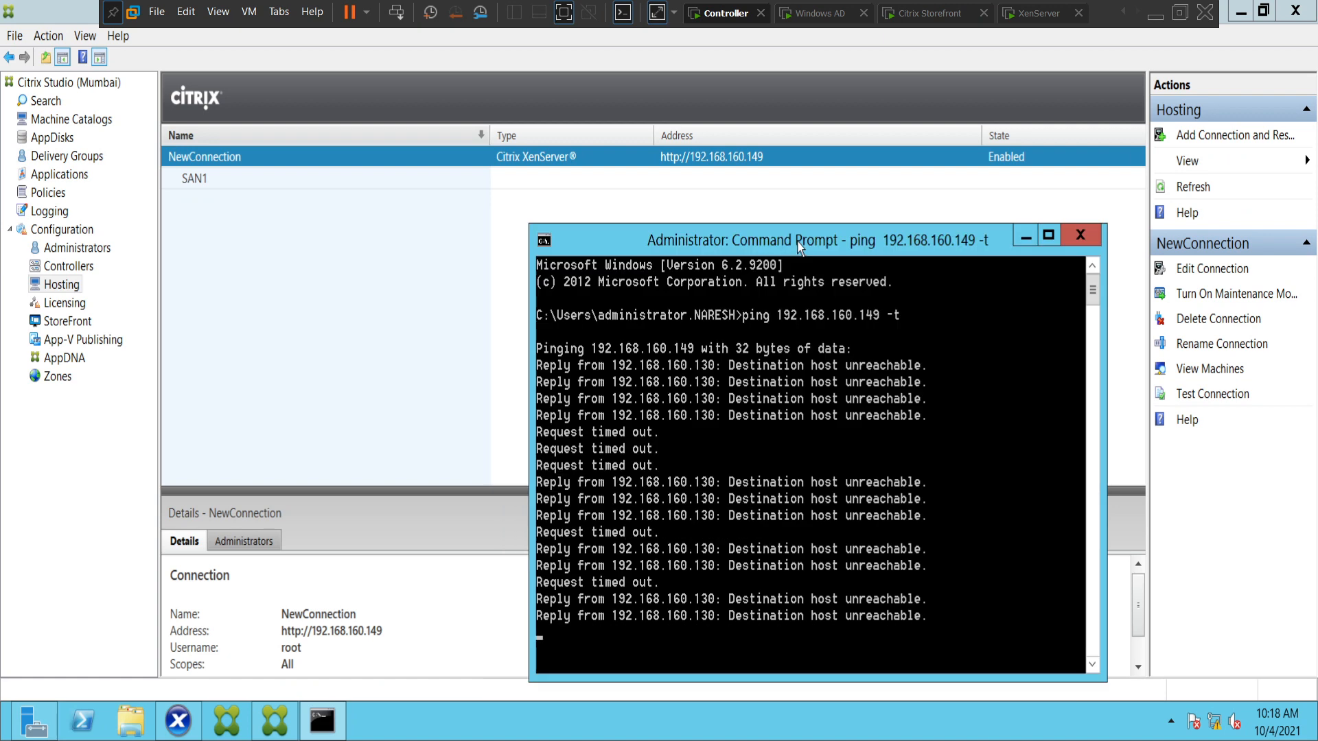
Switch to XenCenter and expand the management interface and memory details of the connected xenserver-cffzxtqi host.
left_click(180, 729)
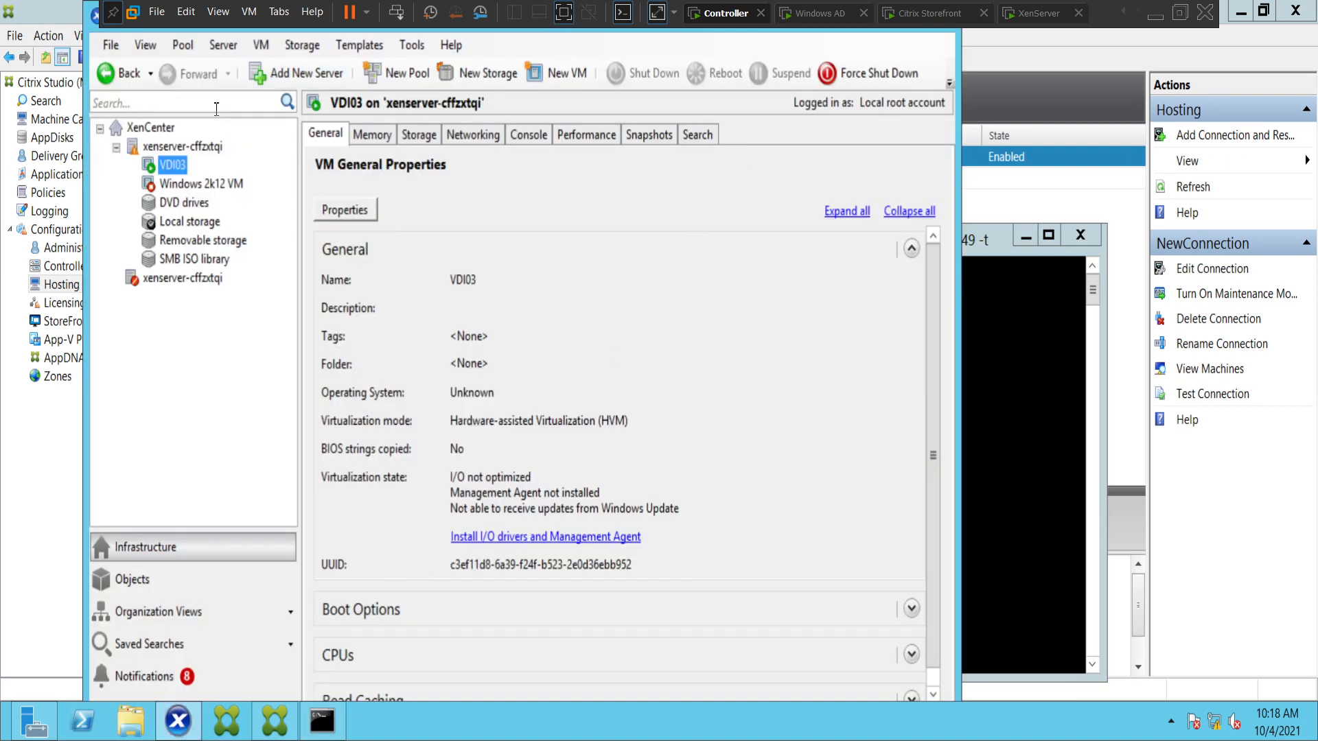
left_click(193, 148)
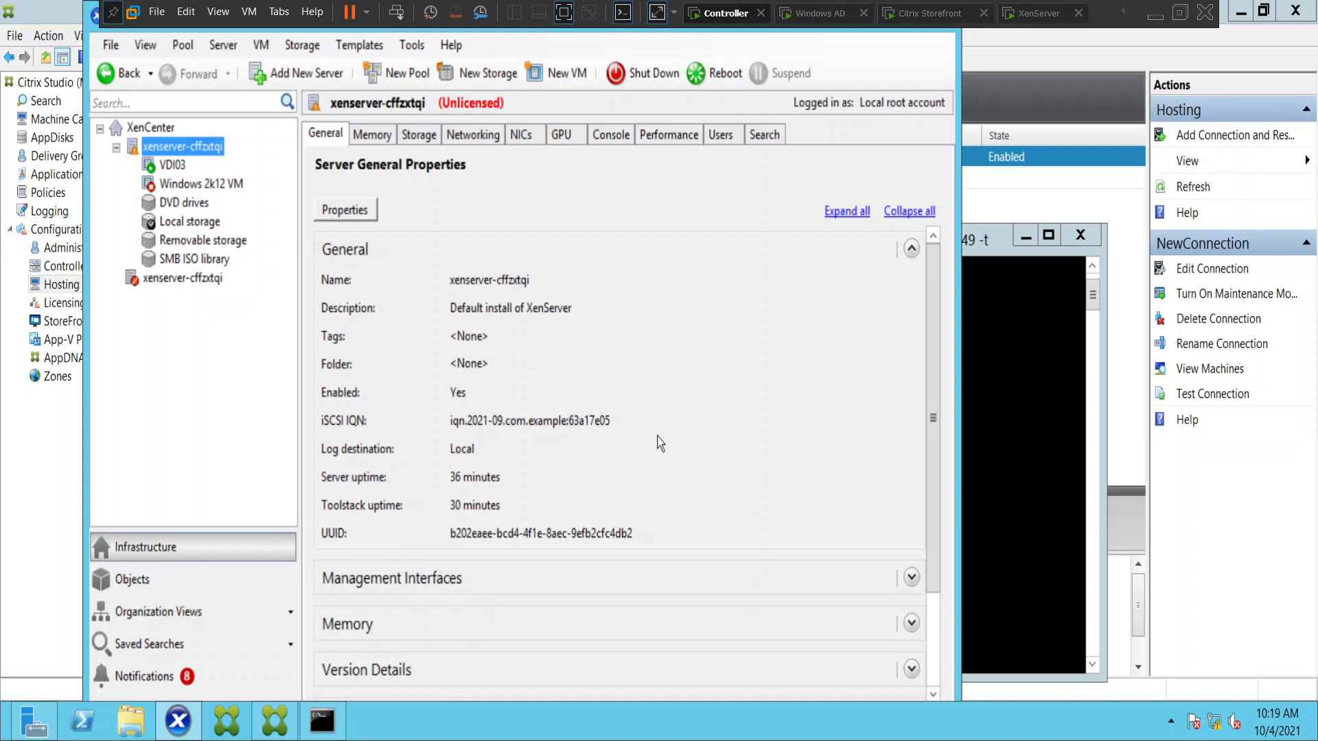
left_click(911, 578)
scroll(846, 481, "down", 3)
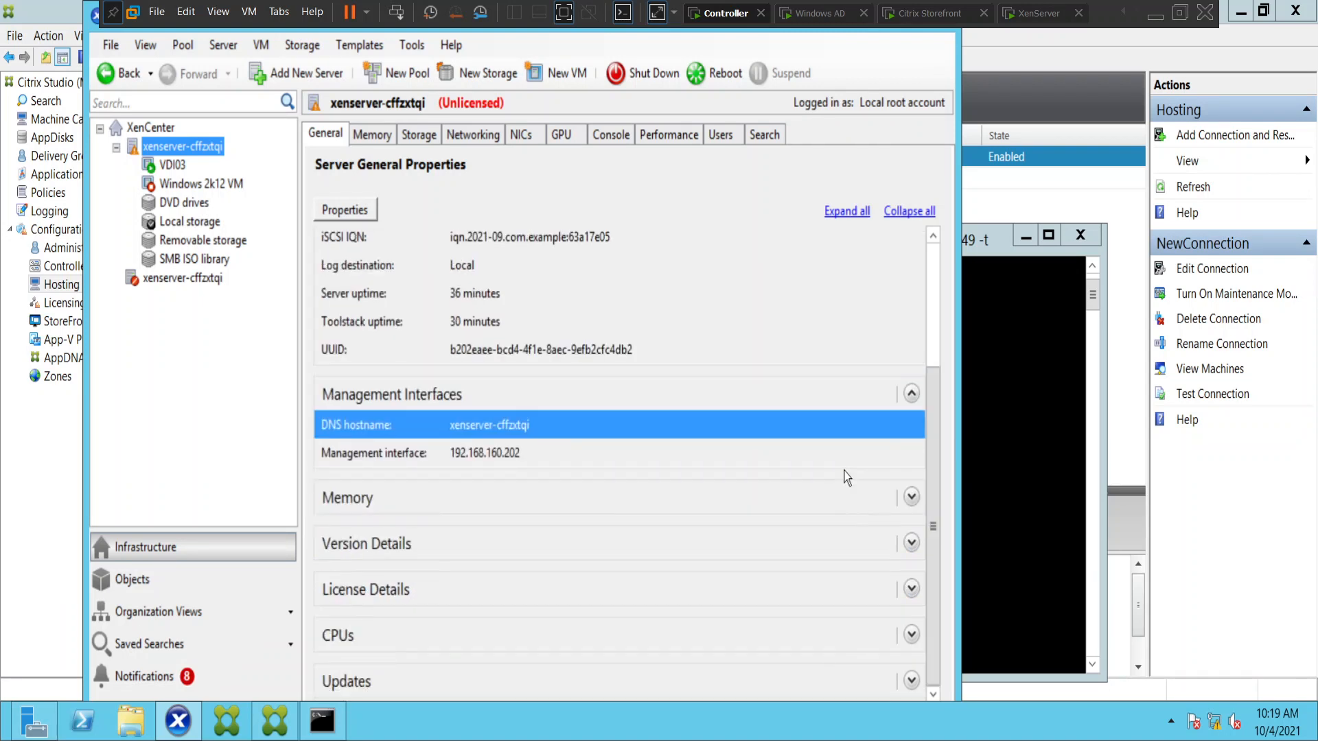
left_click(912, 497)
scroll(866, 505, "down", 1)
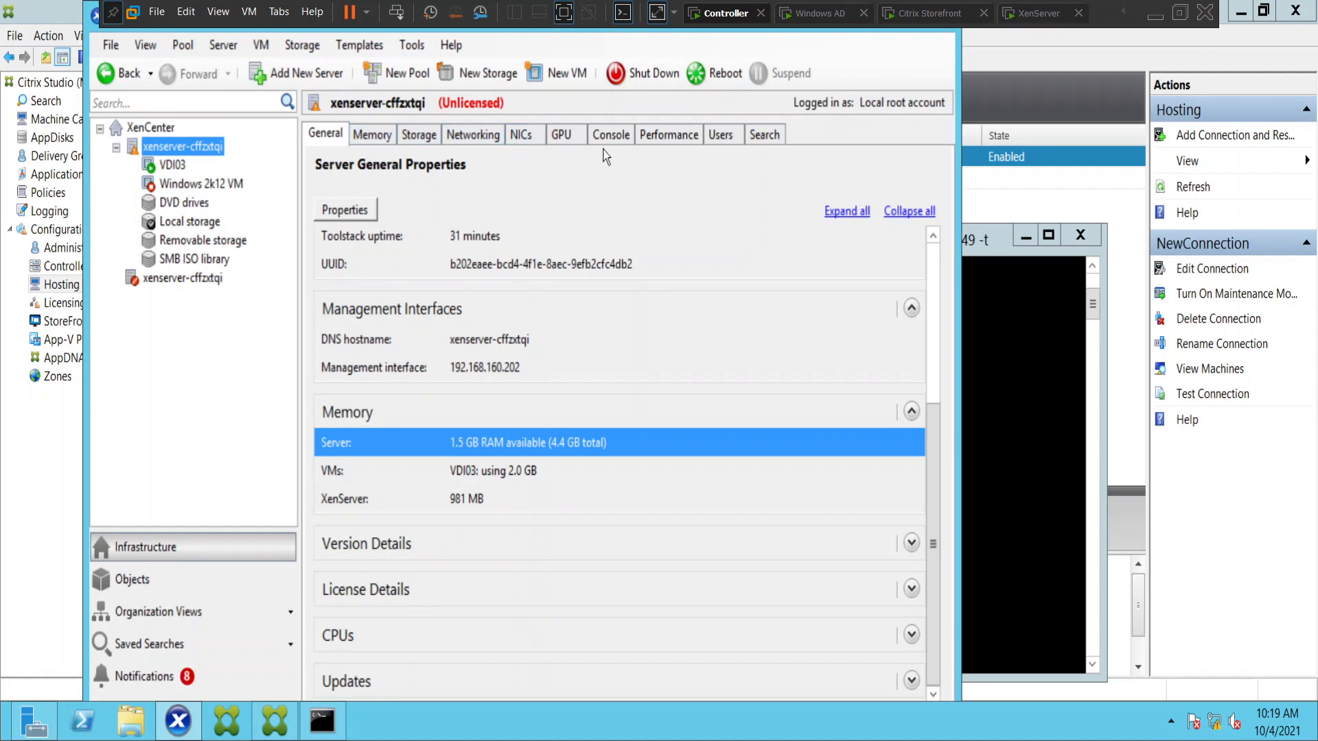
View the console of the VDI03 virtual machine in XenCenter.
left_click(181, 170)
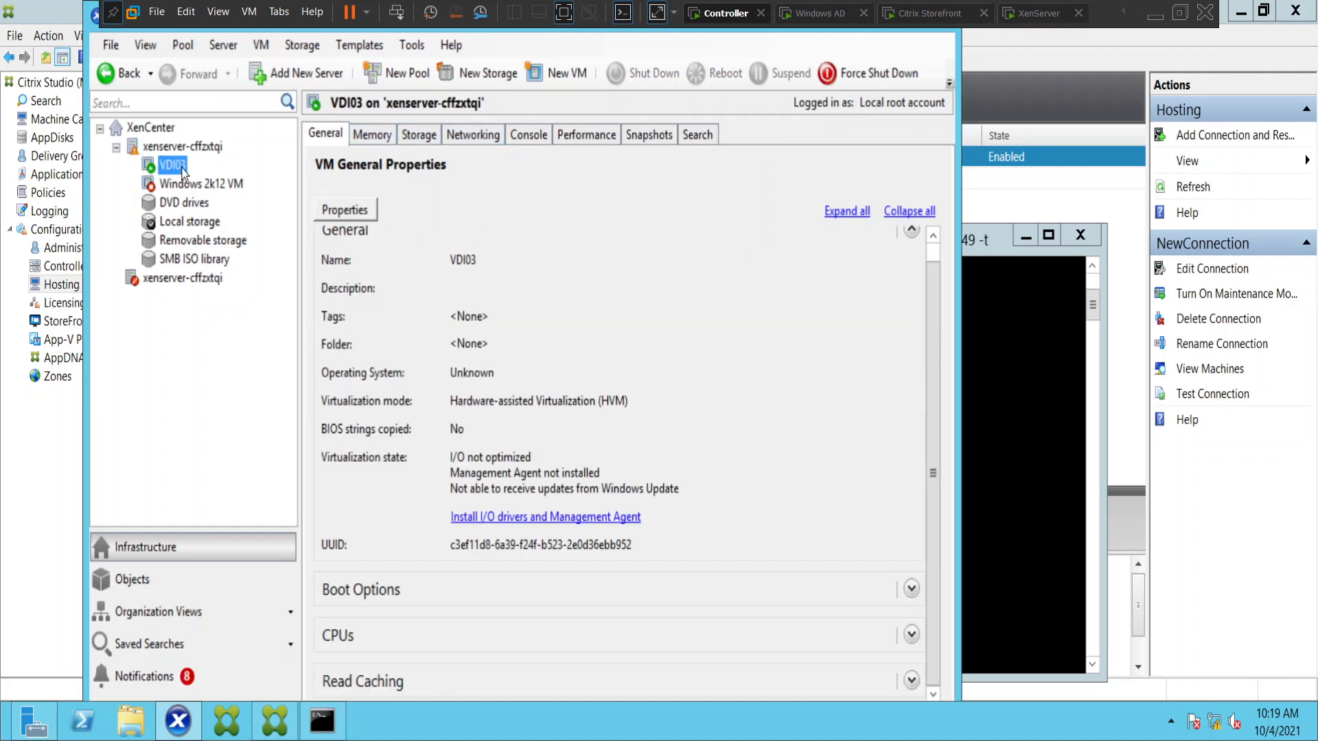
left_click(528, 136)
left_click(587, 136)
left_click(533, 137)
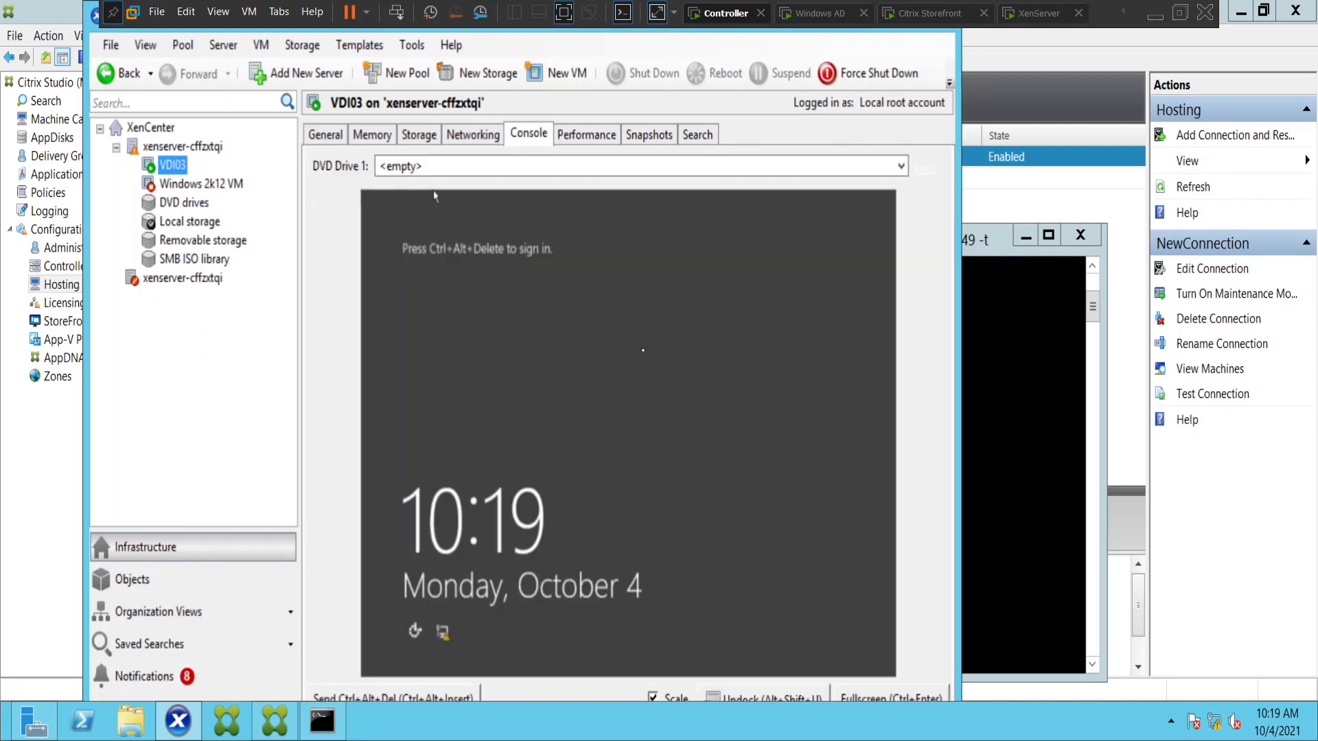
Check the running ping in the Command Prompt, minimize it, and review the xenserver-cffzxtqi host's general properties.
left_click(321, 730)
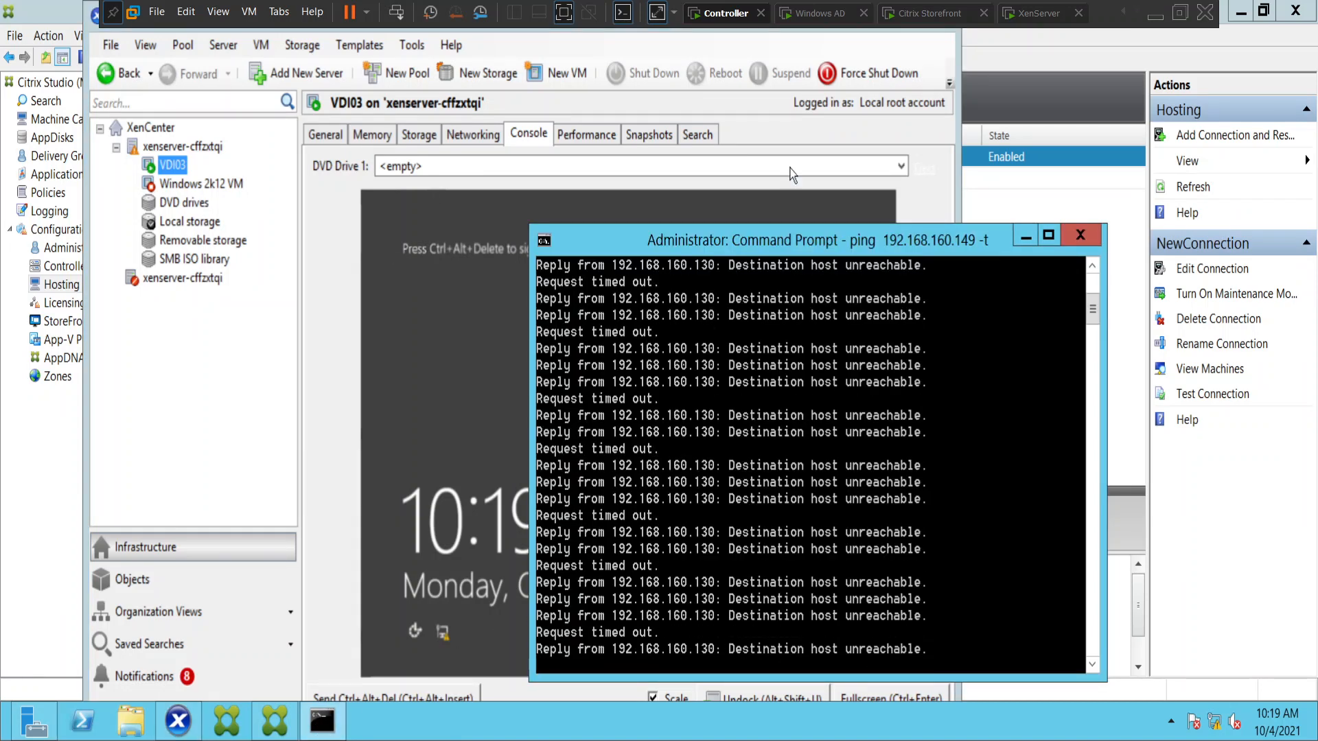
left_click_drag(782, 242, 623, 93)
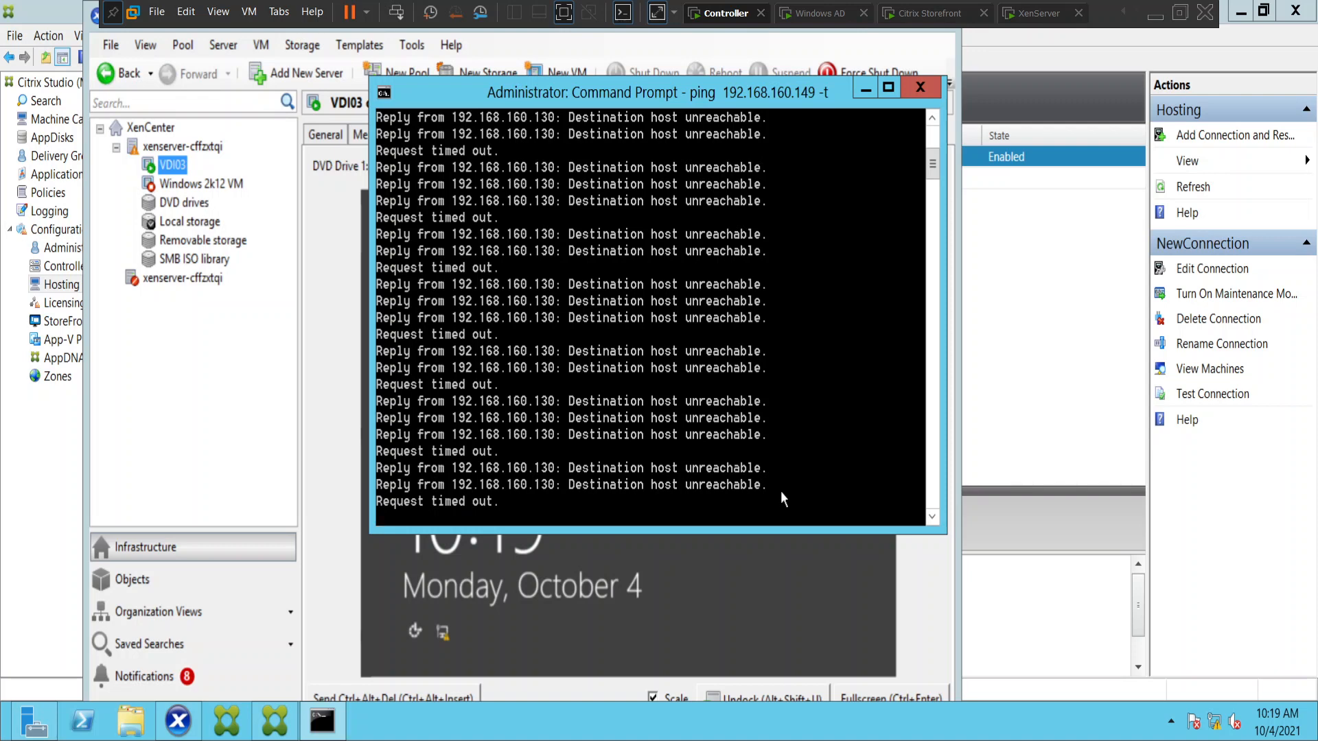
left_click(865, 91)
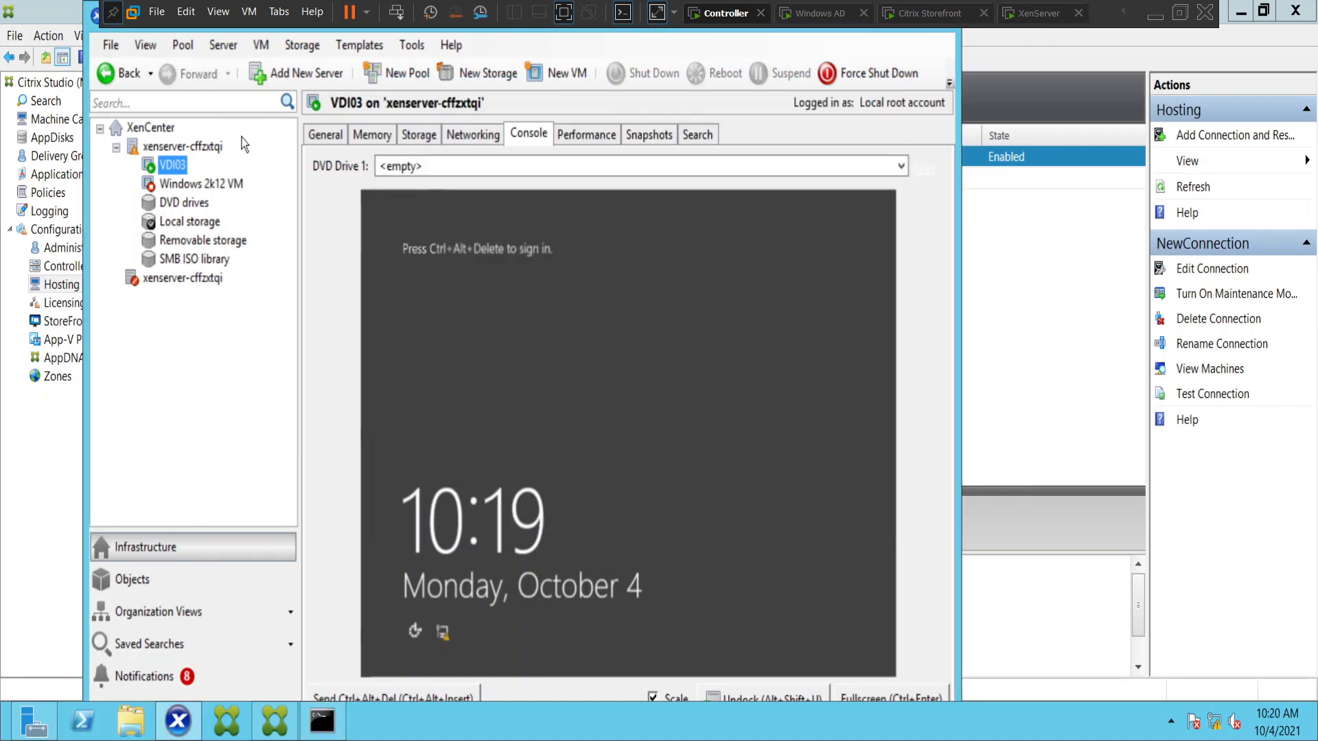
left_click(187, 148)
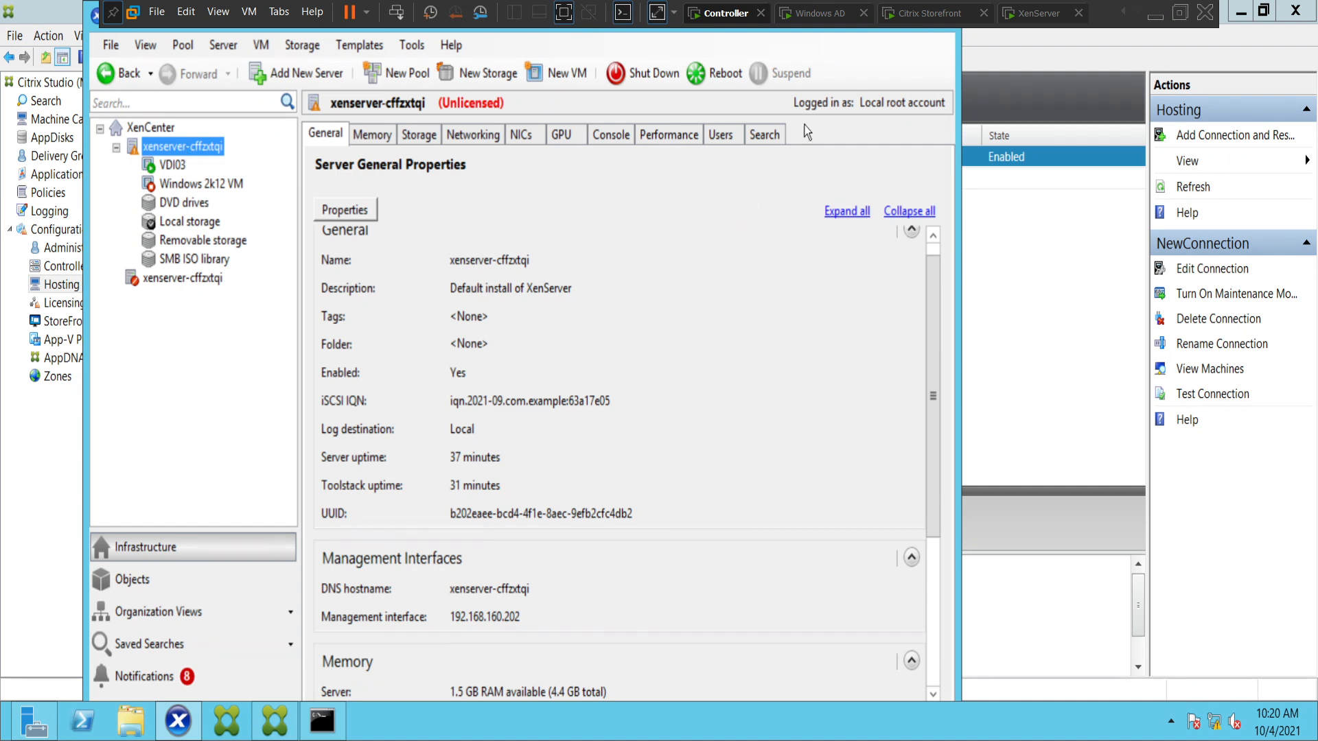
Return to Citrix Studio and review the ping output from its first lines to the latest replies, minimizing the Command Prompt when finished.
left_click(1019, 227)
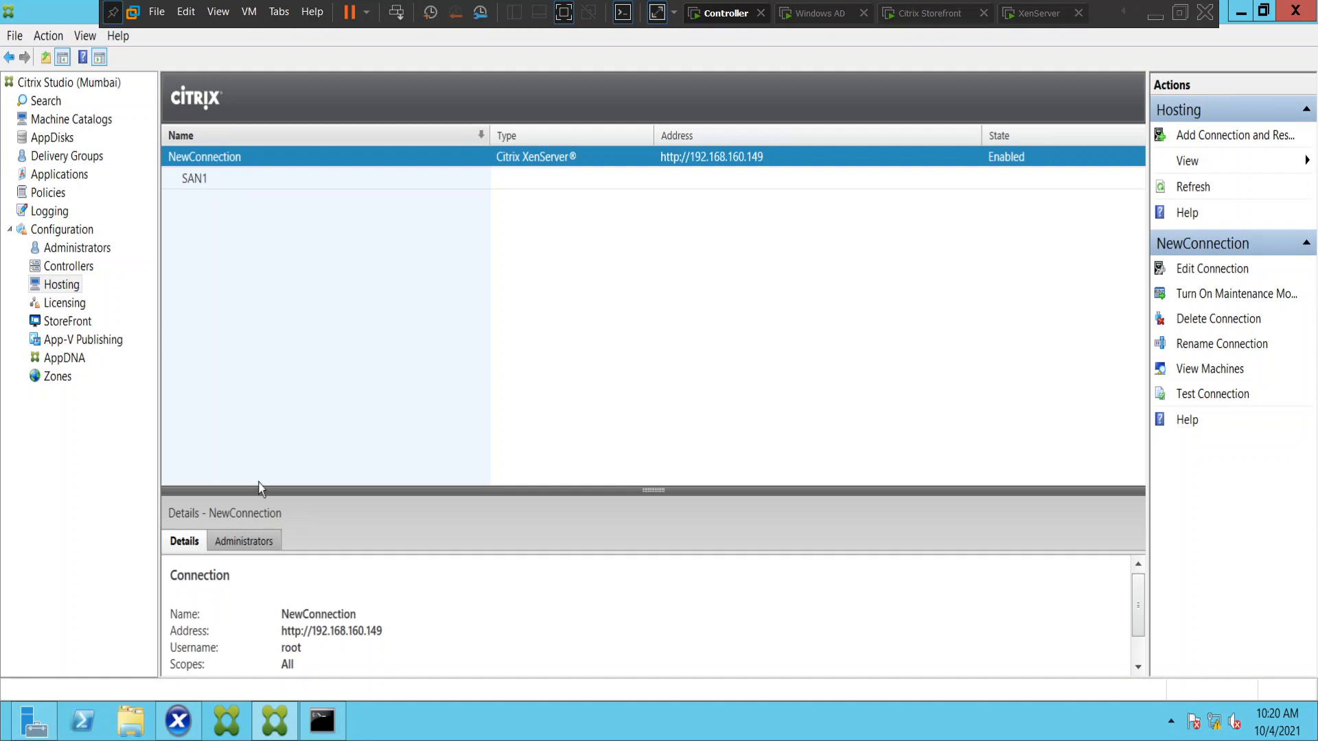
left_click(337, 730)
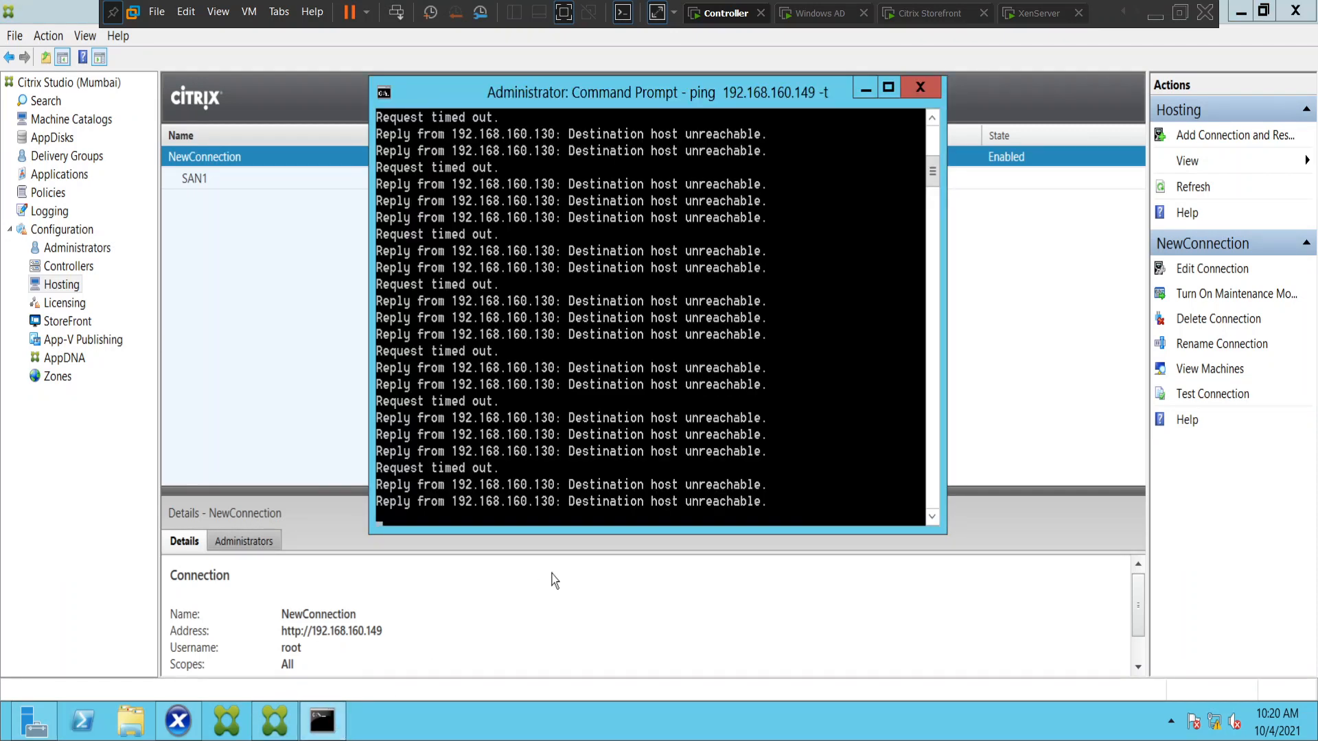
left_click(867, 91)
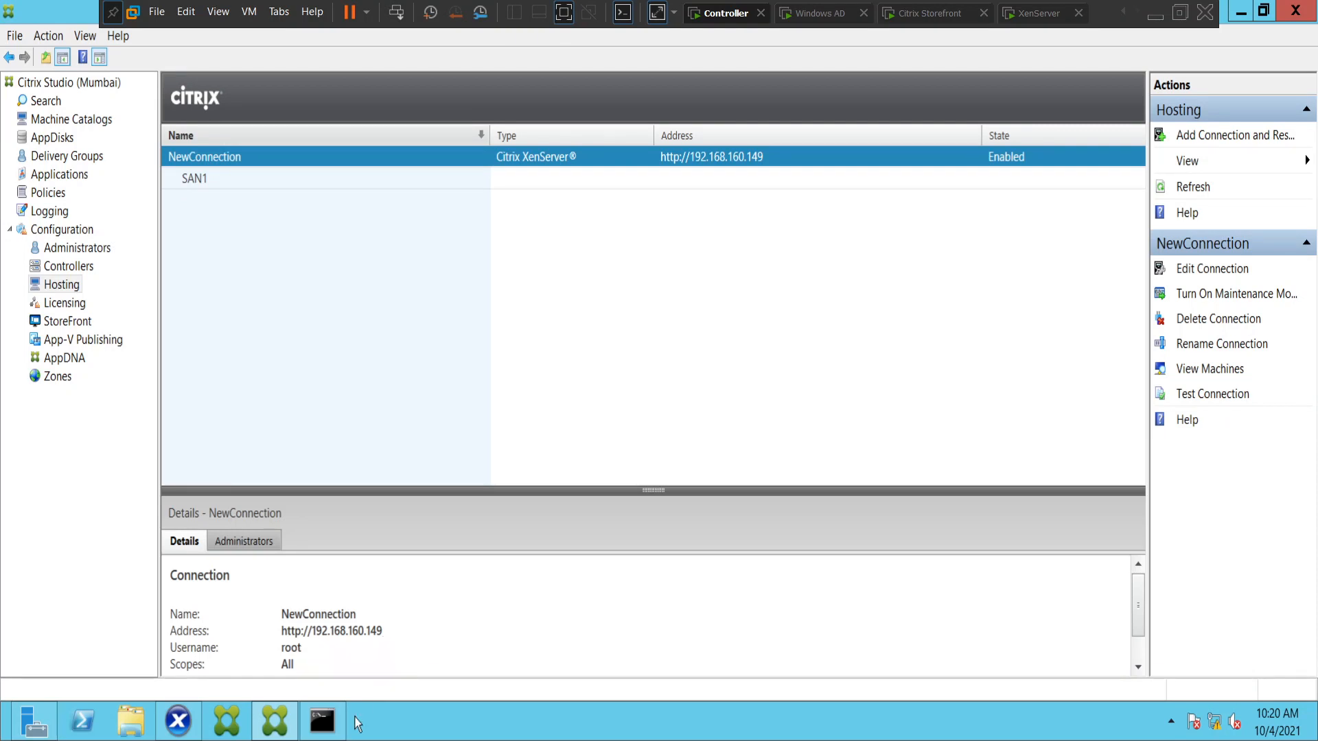
left_click(324, 732)
scroll(626, 330, "up", 10)
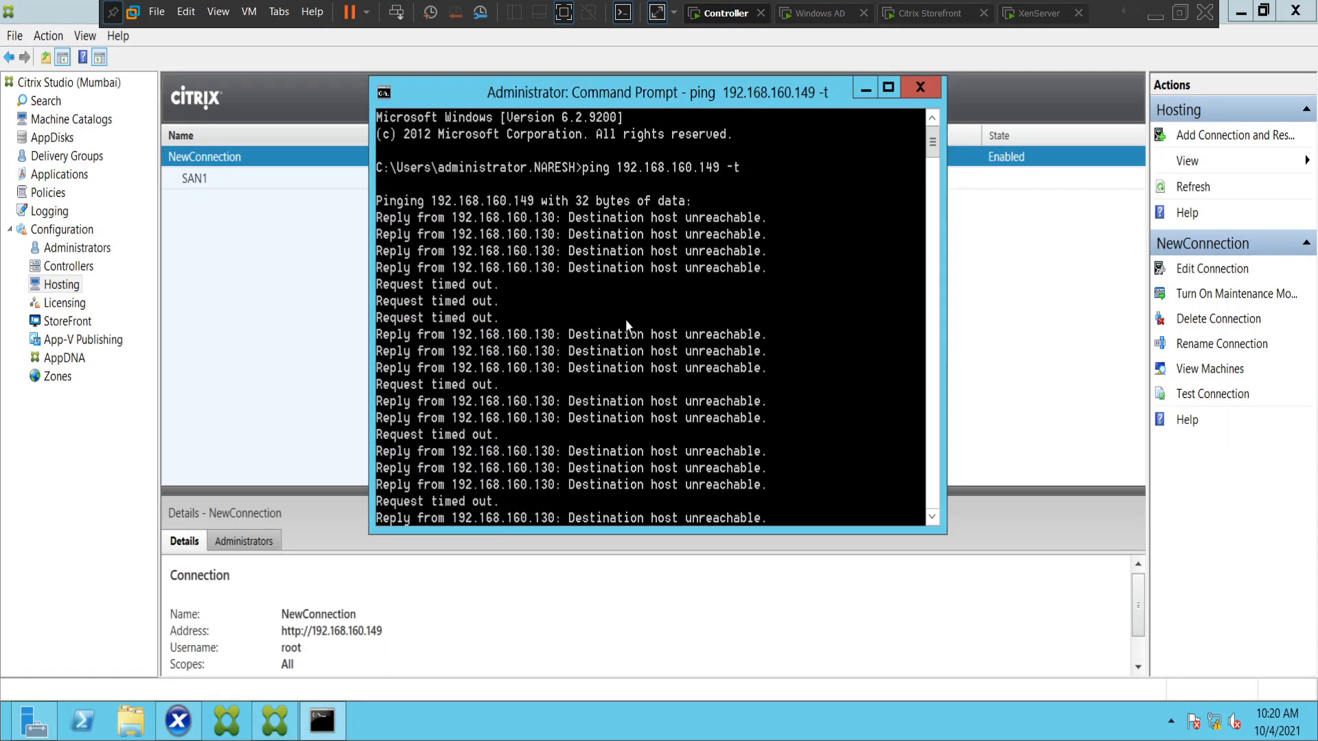
scroll(621, 326, "down", 4)
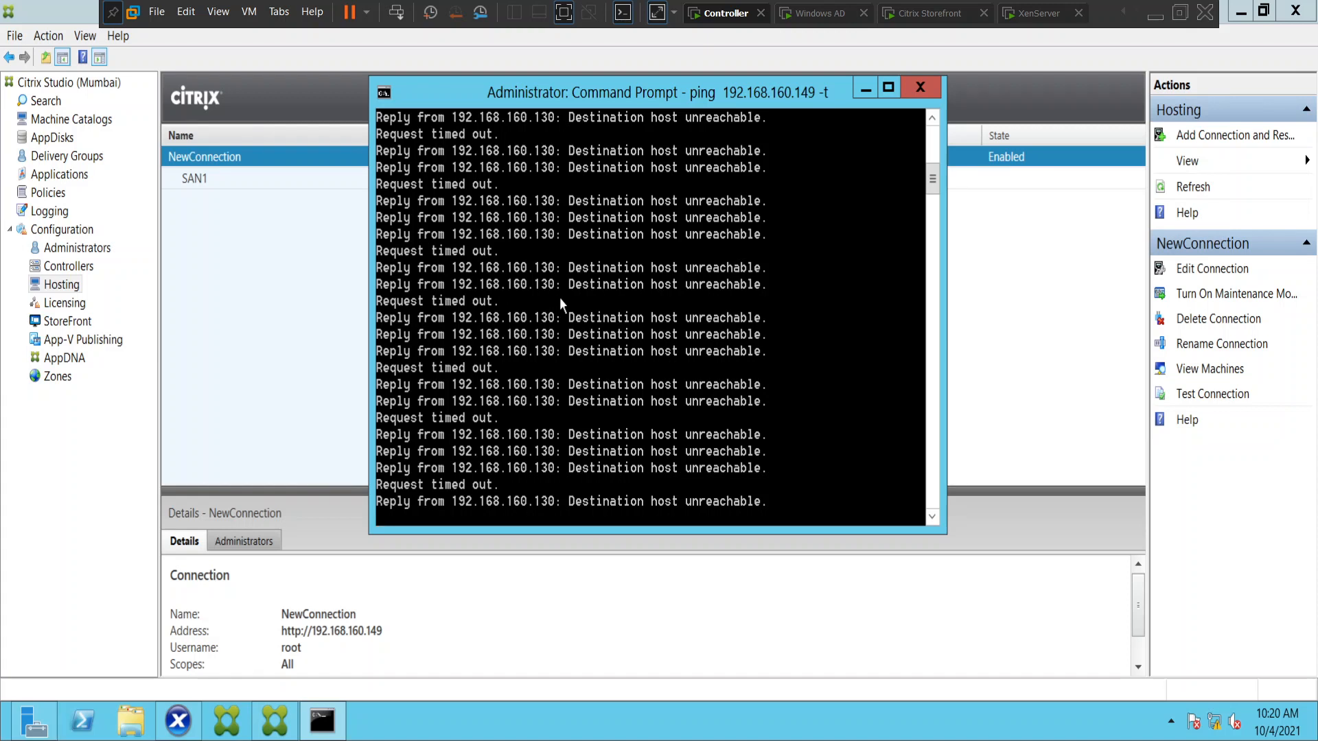
left_click(866, 89)
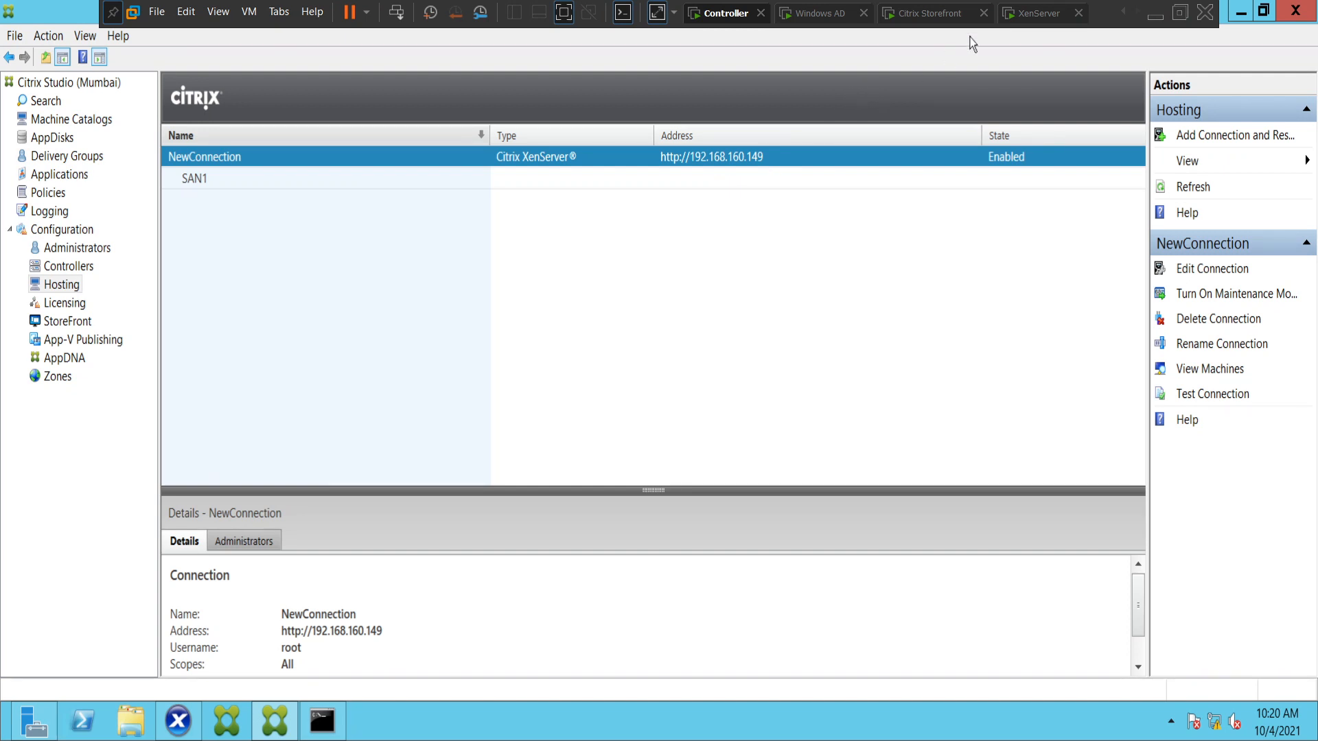
Check the management network parameters on the XenServer virtual machine's console, and recheck the ping output on the Controller.
left_click(1031, 17)
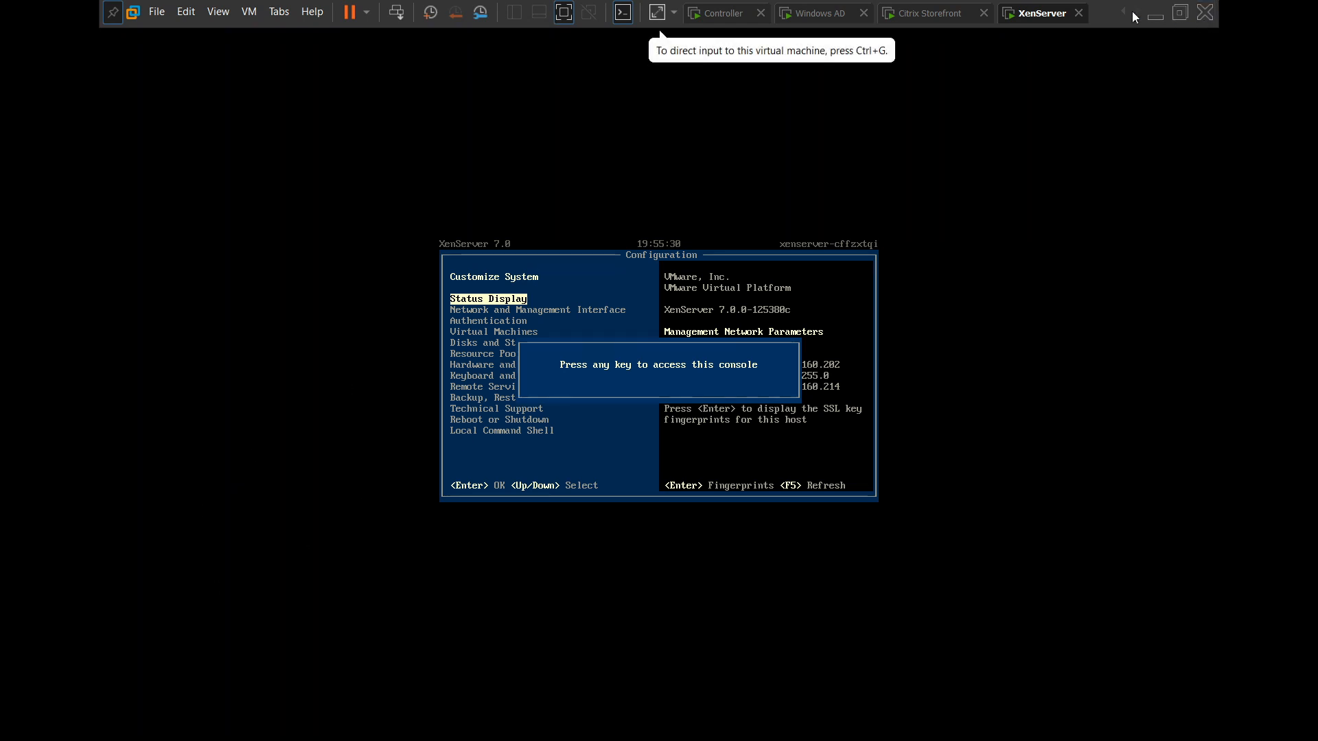
left_click(723, 15)
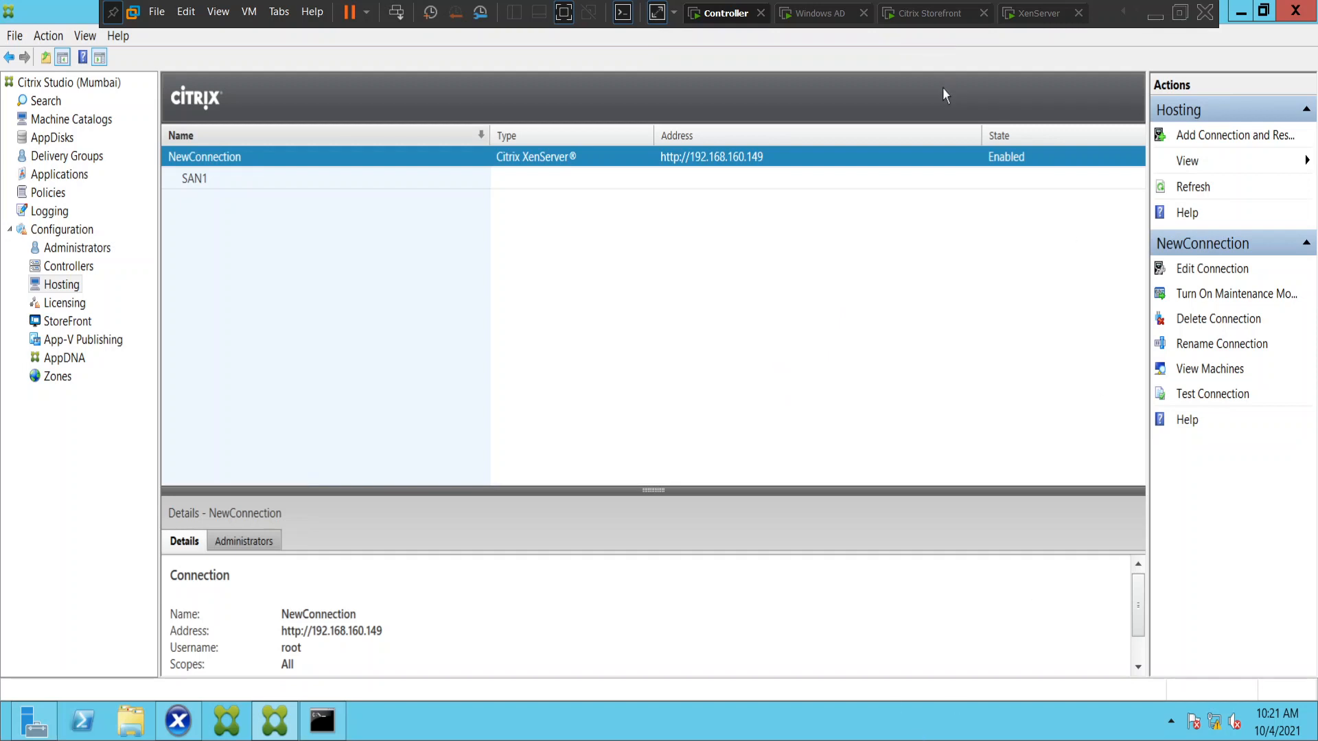
left_click(334, 729)
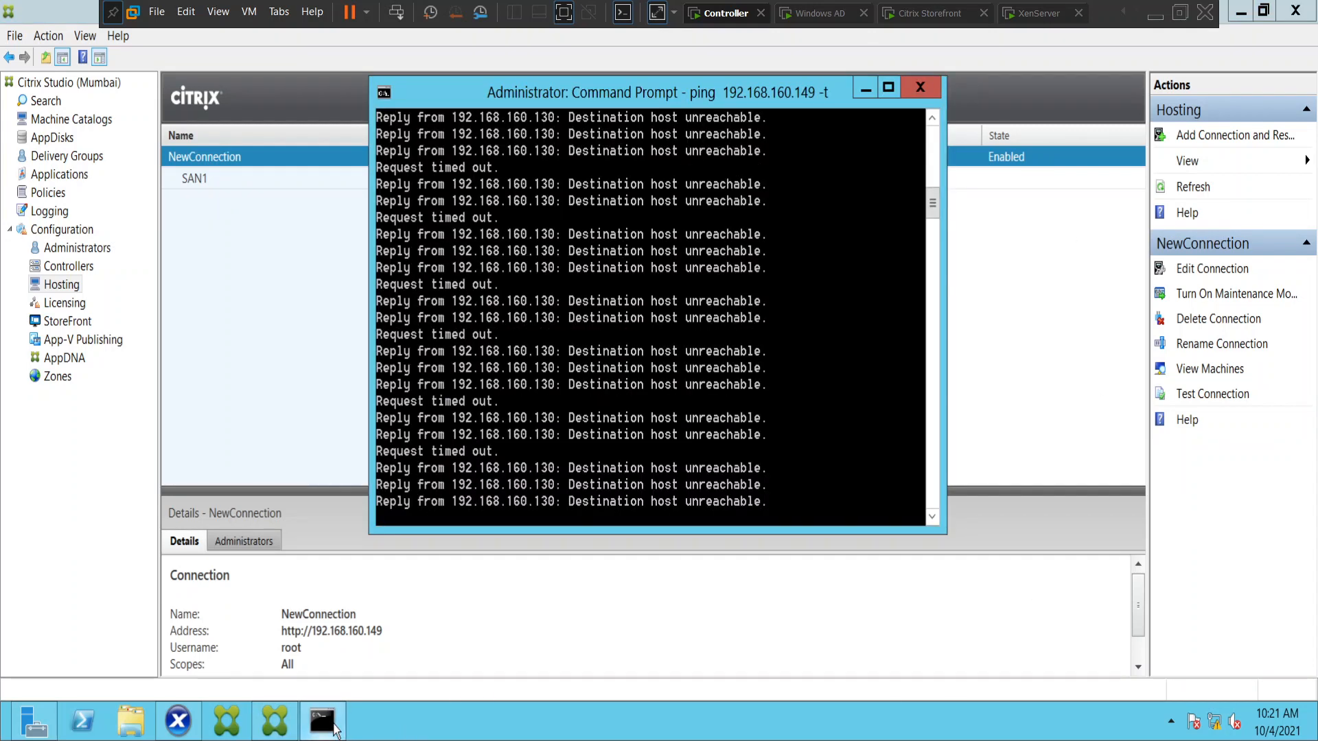
left_click(335, 729)
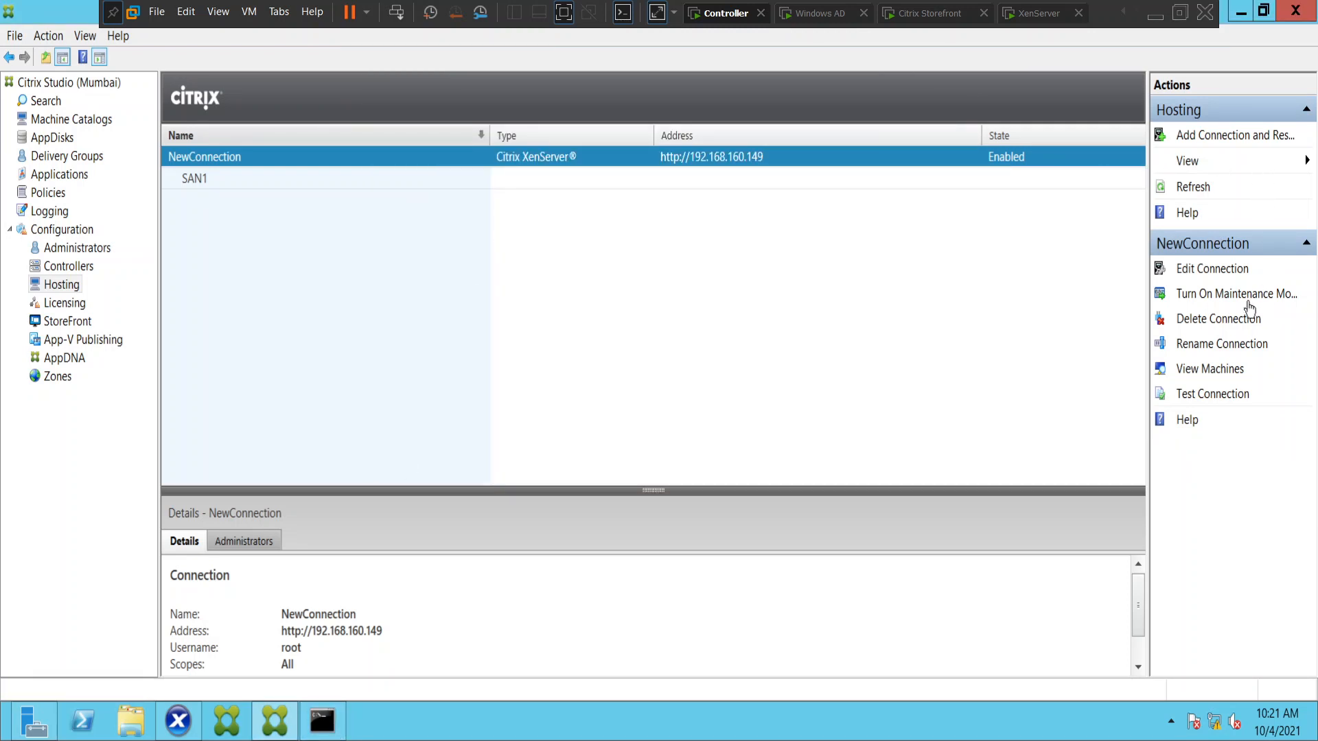
Inspect the address, user and password settings of NewConnection, and close the connection dialogs without changing anything.
left_click(1215, 274)
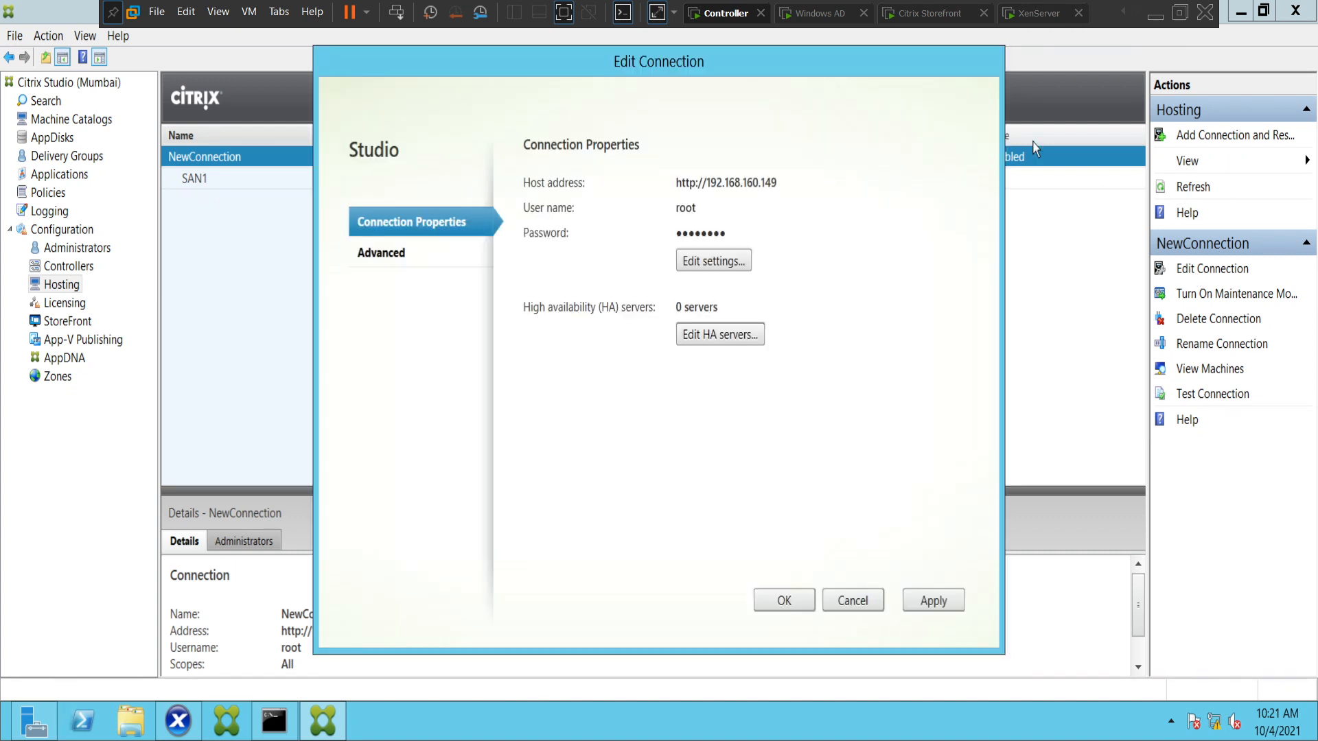
left_click(707, 273)
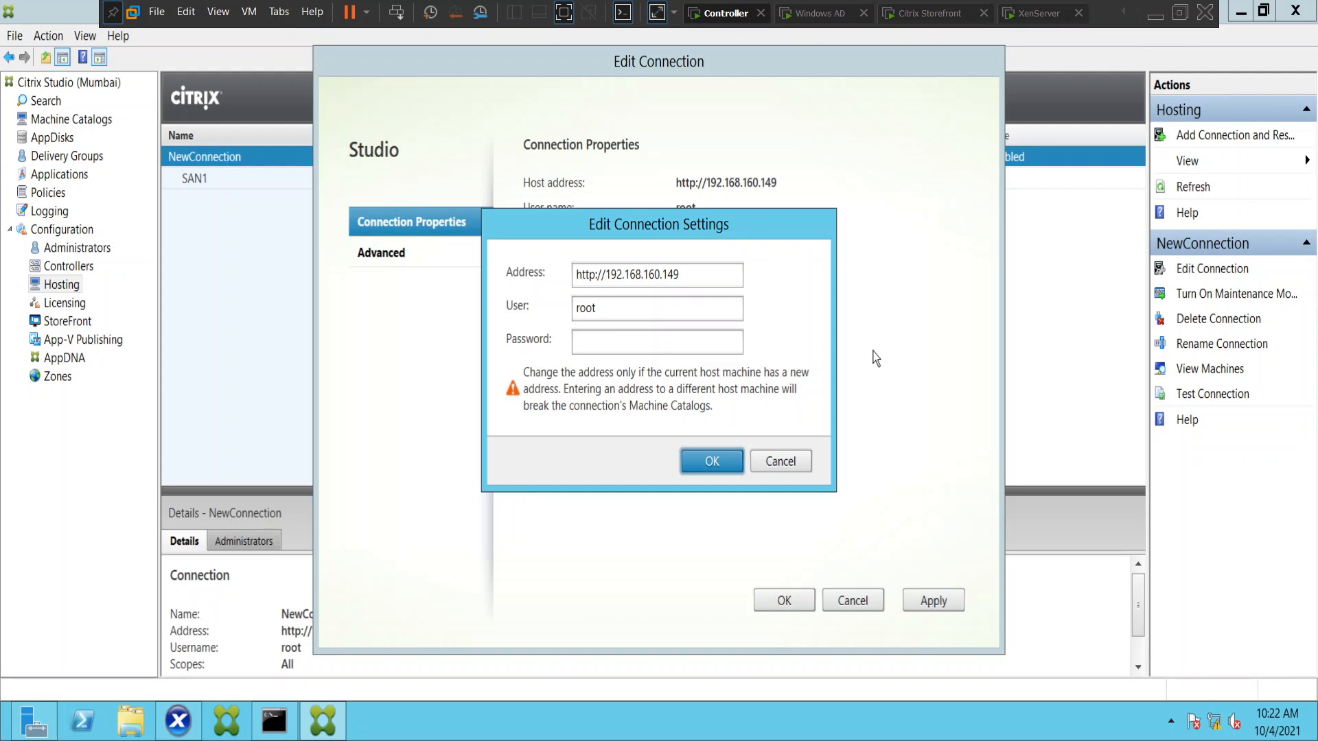
left_click(782, 467)
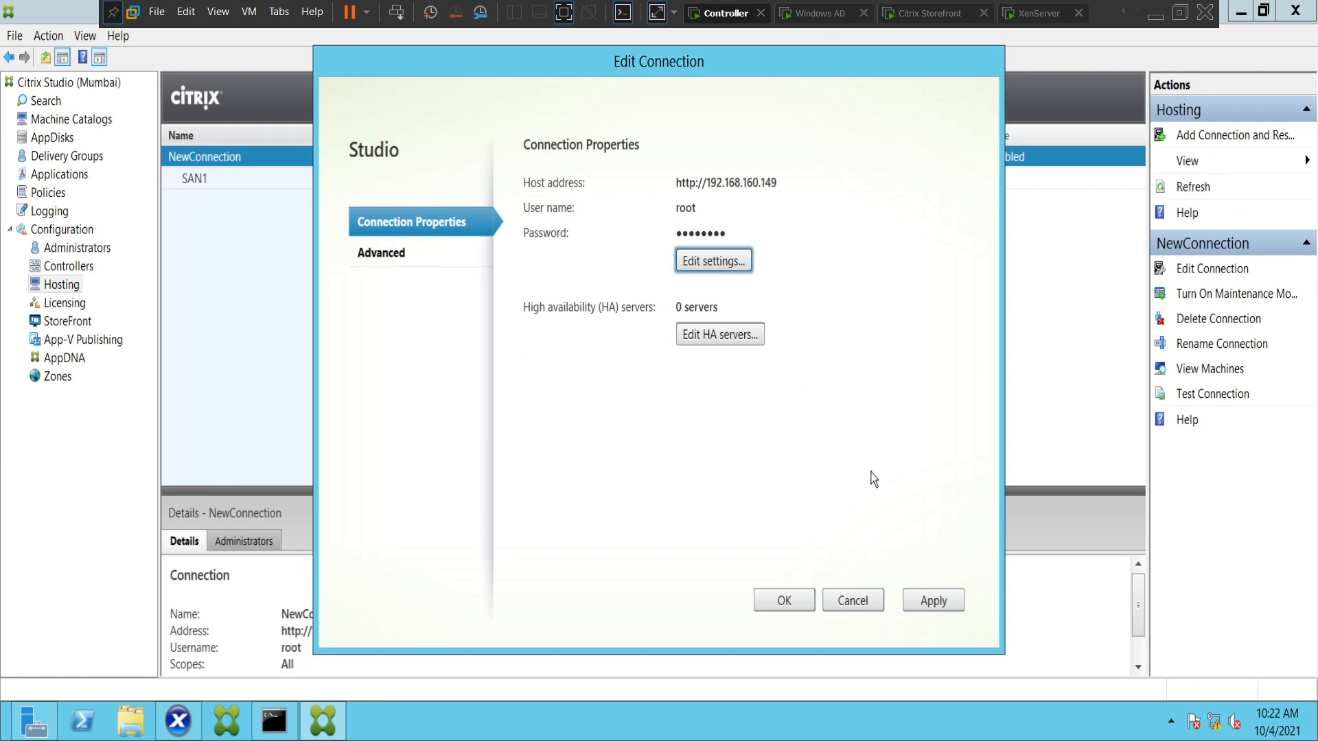
left_click(852, 601)
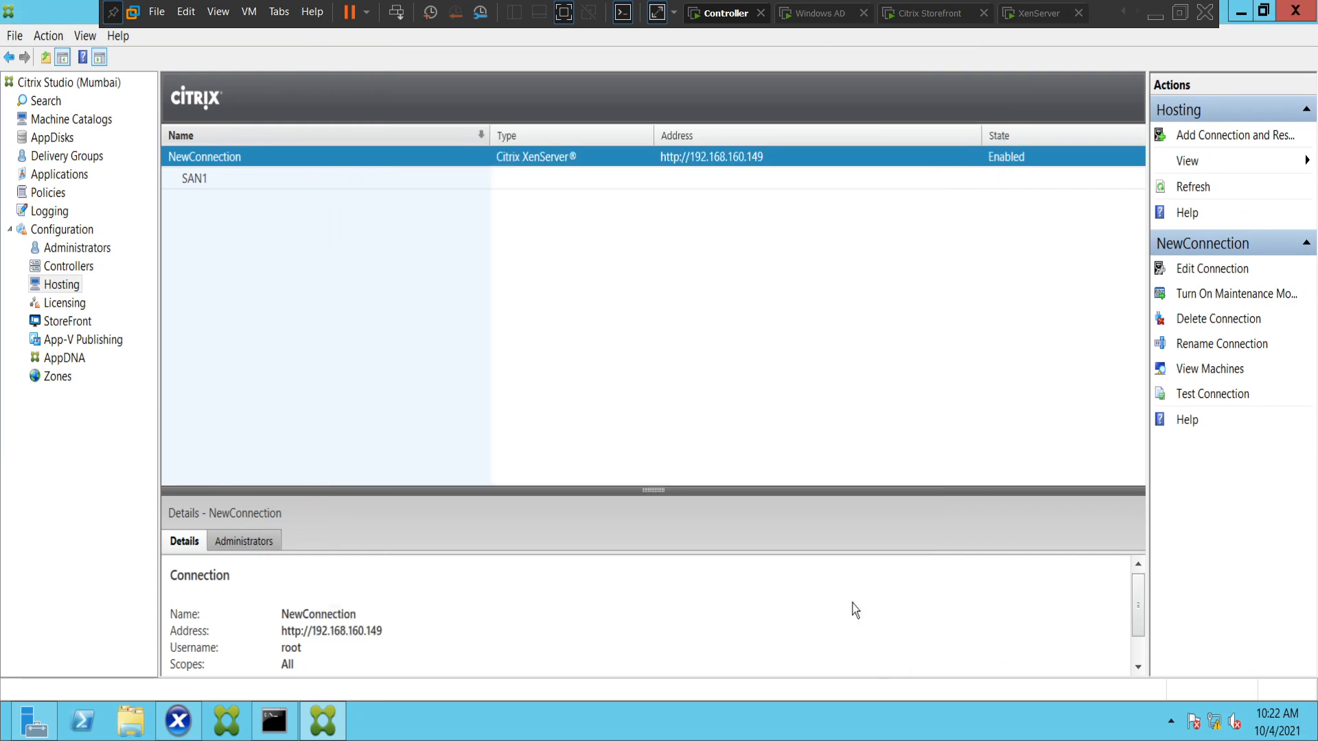
Unlock the XenServer virtual machine's console and compare its management network parameters with NewConnection's address in Citrix Studio on the Controller.
left_click(1030, 15)
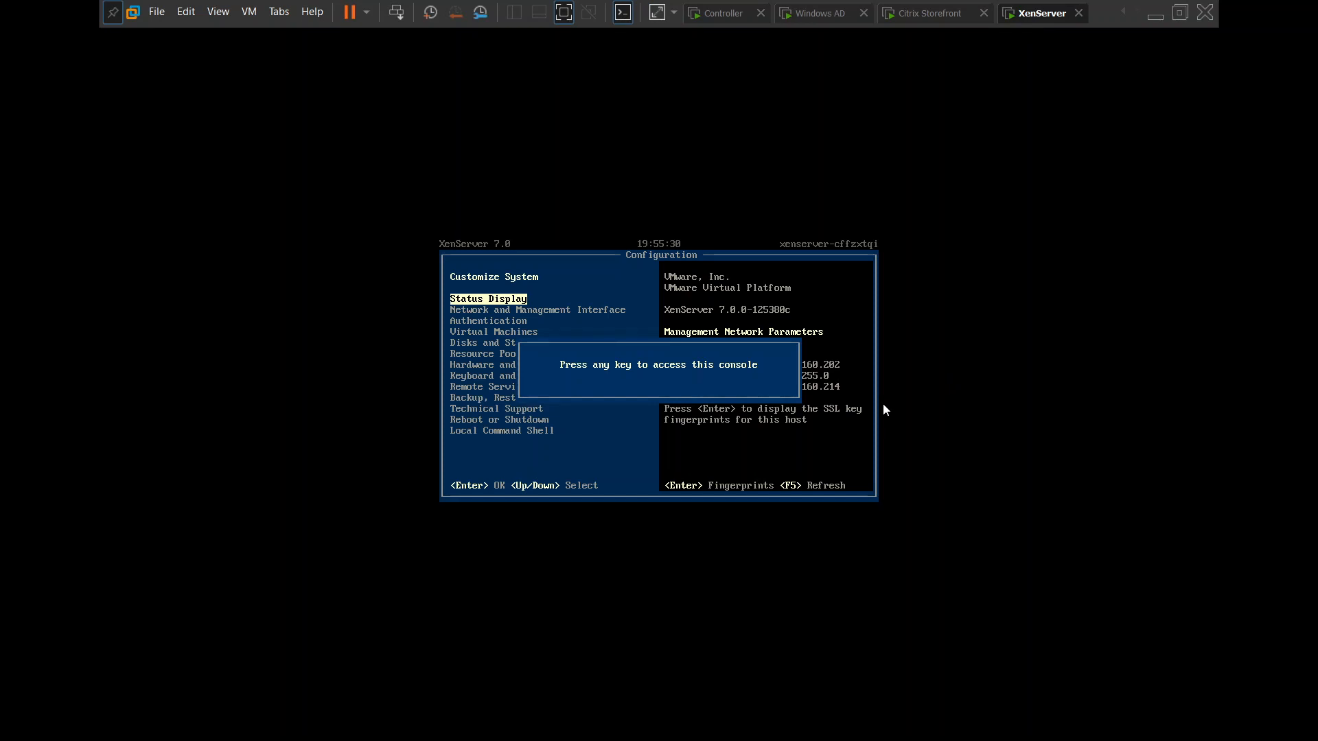
left_click(650, 434)
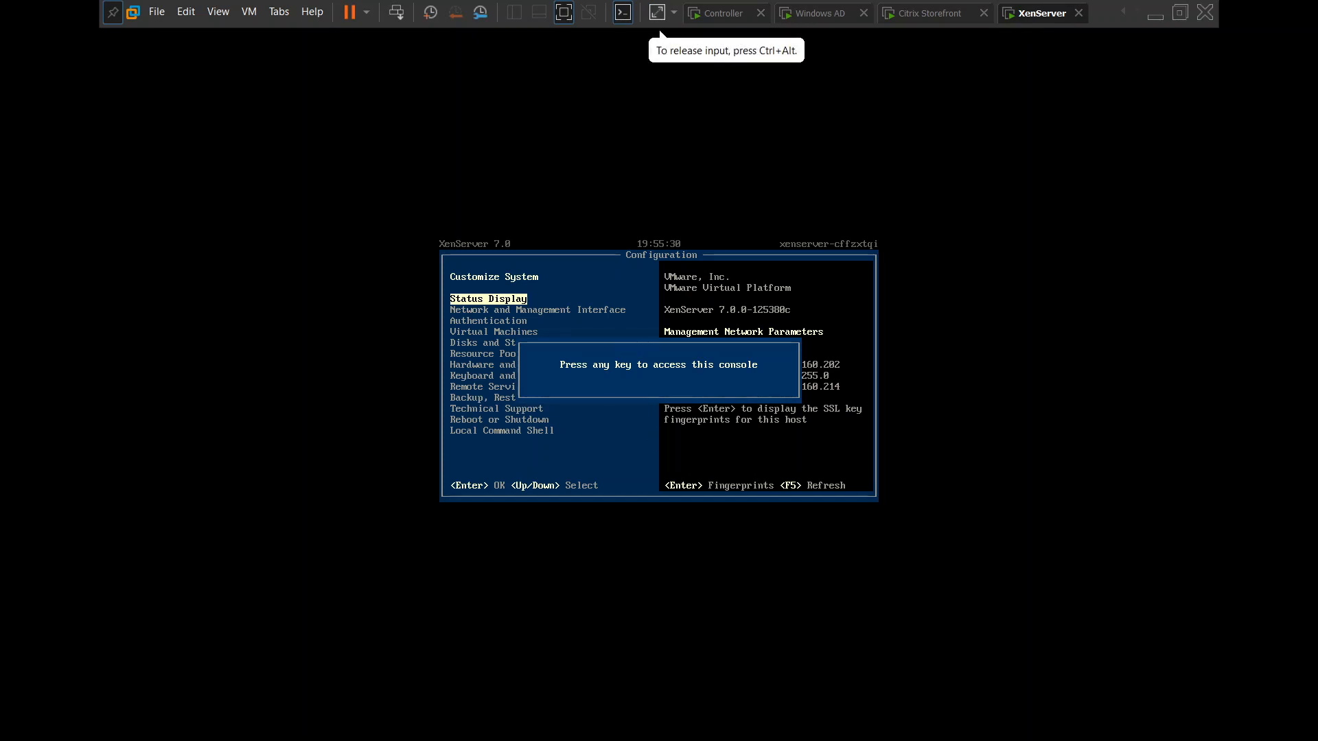
key("Return")
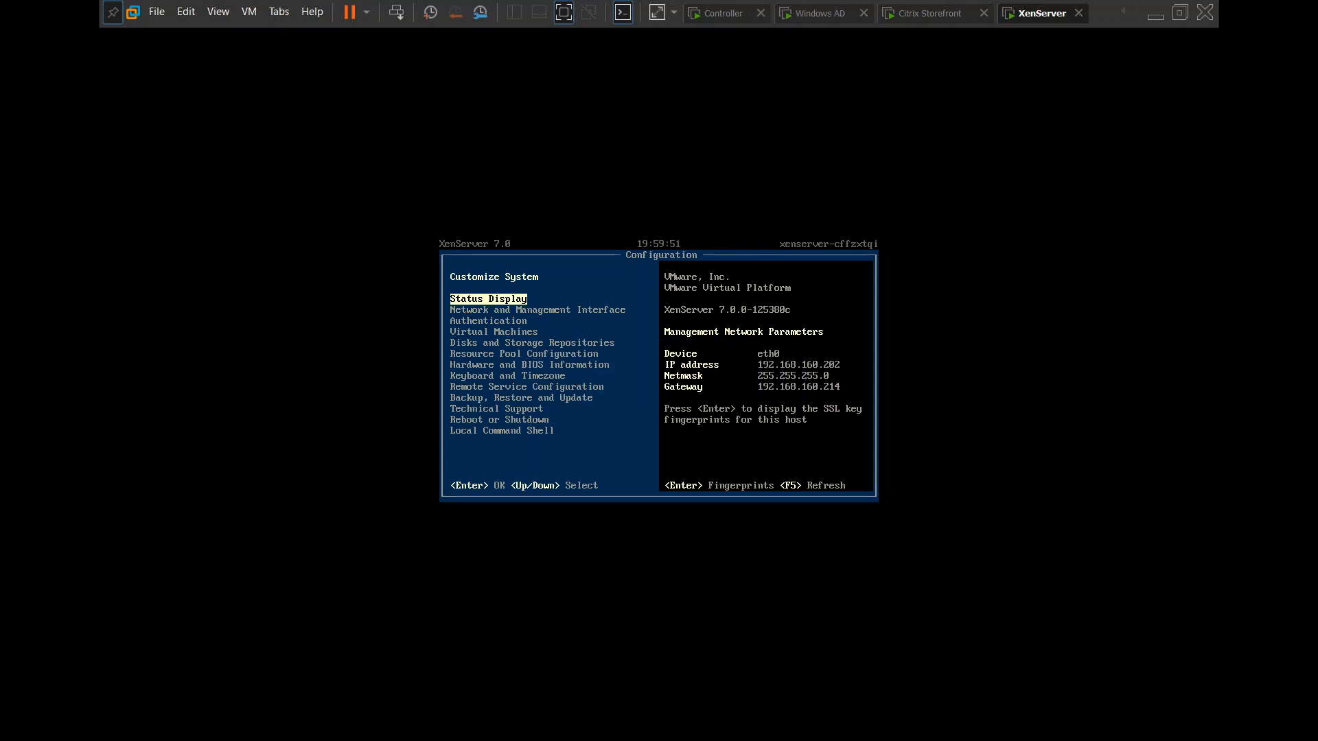
key("ctrl+alt")
left_click(733, 13)
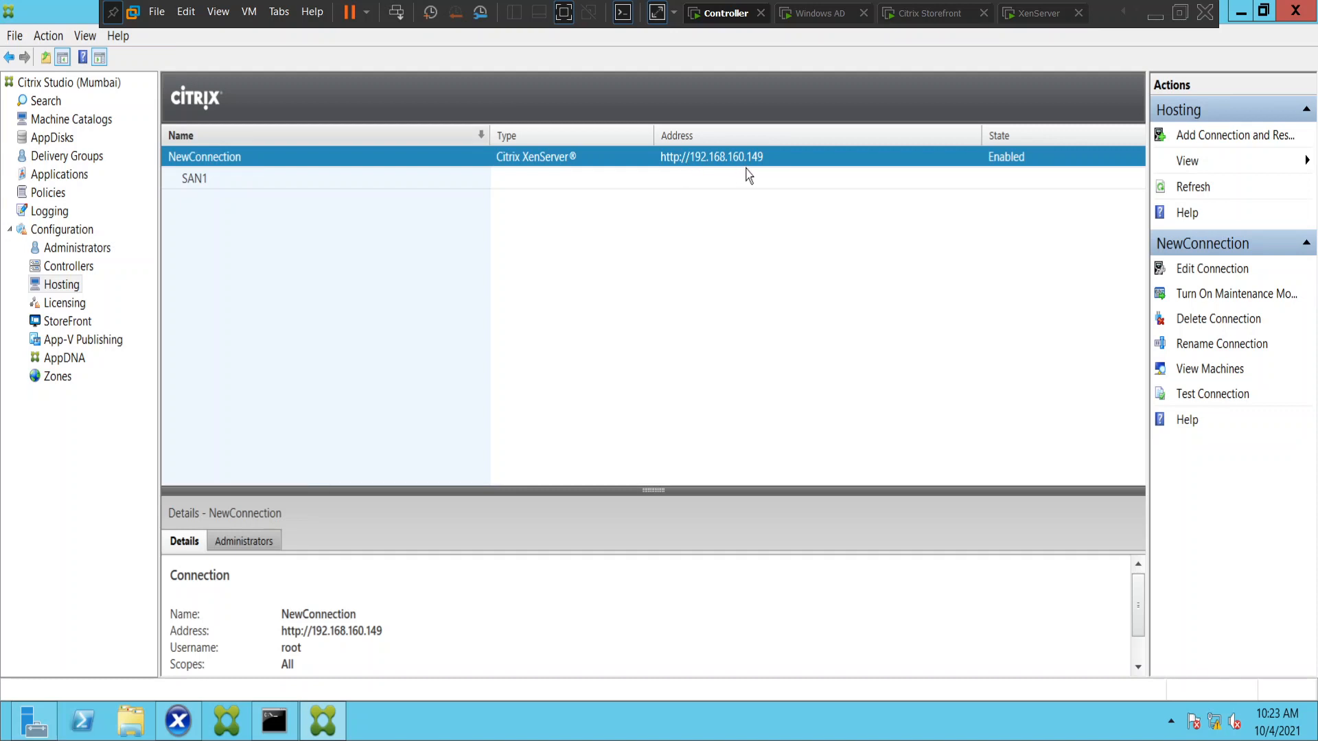
left_click(1027, 20)
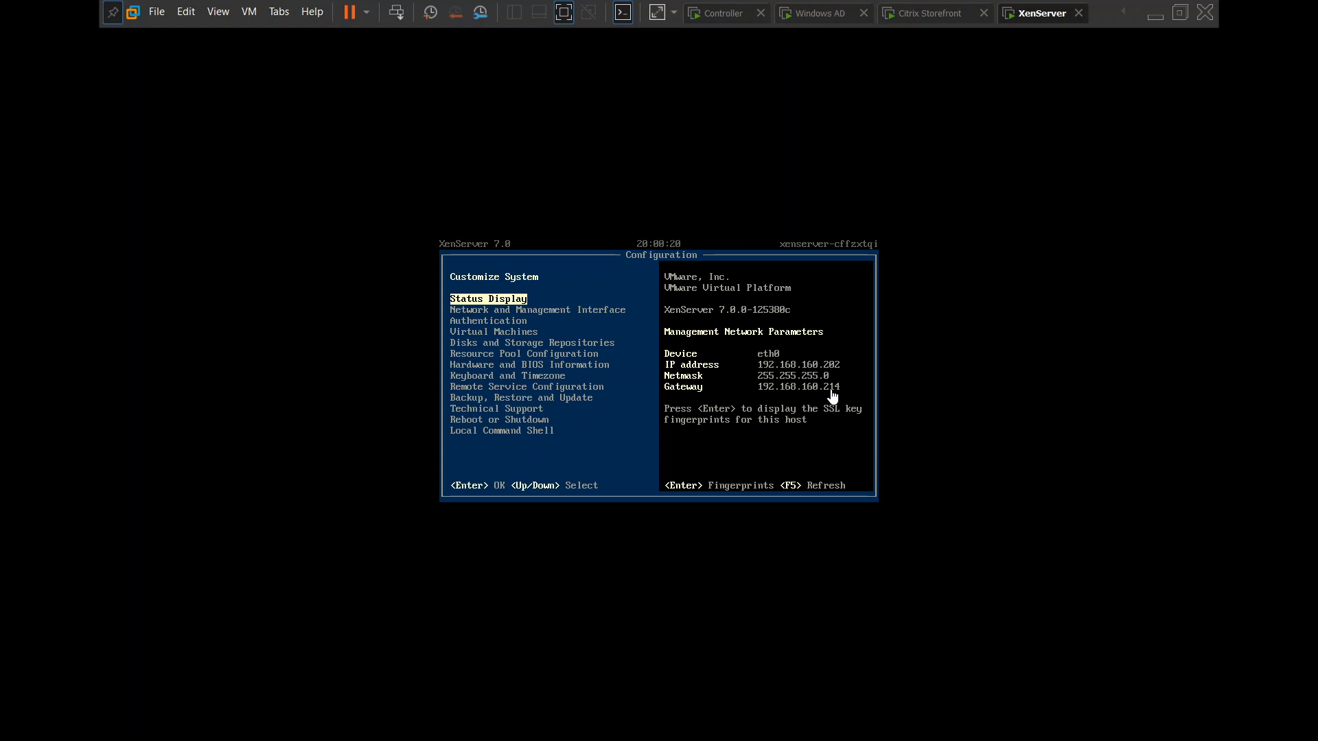
left_click(725, 19)
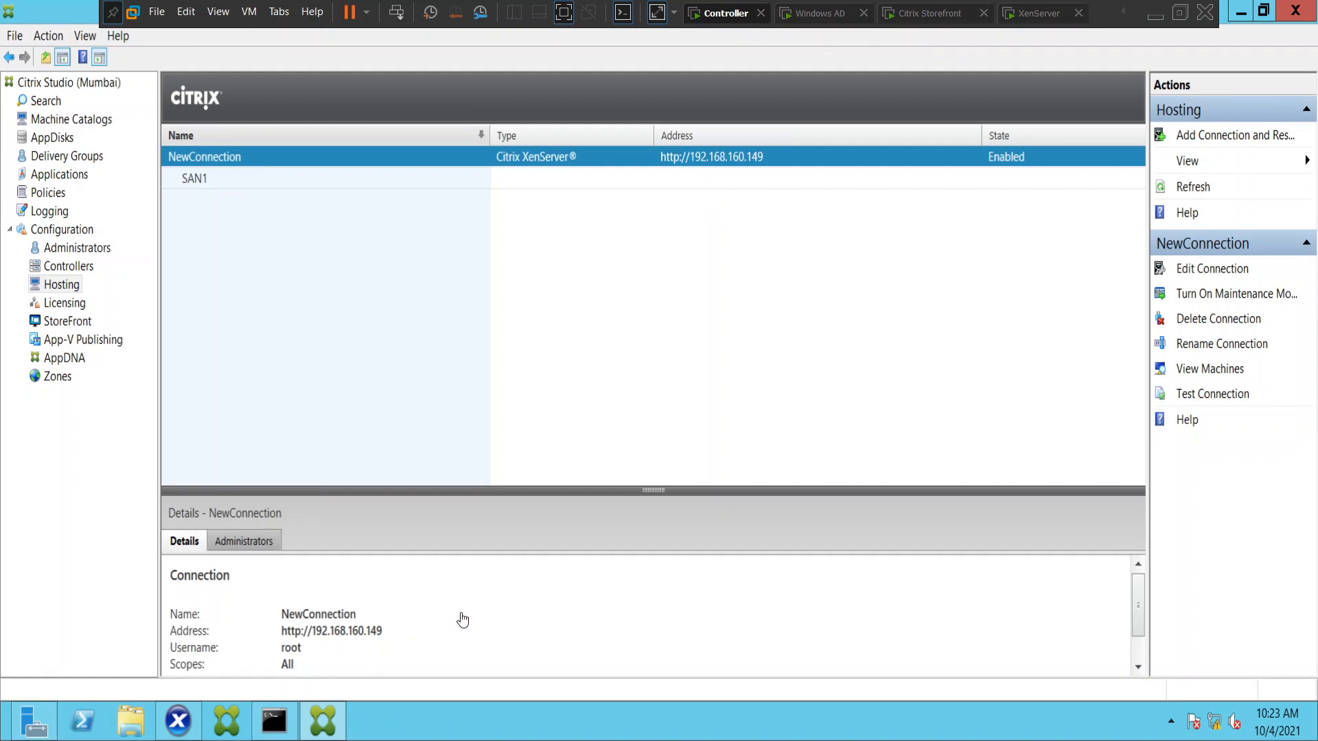
Switch to the Citrix Storefront virtual machine and open storefront/Citrix/VirtualStoreWeb/ in the browser.
left_click(920, 14)
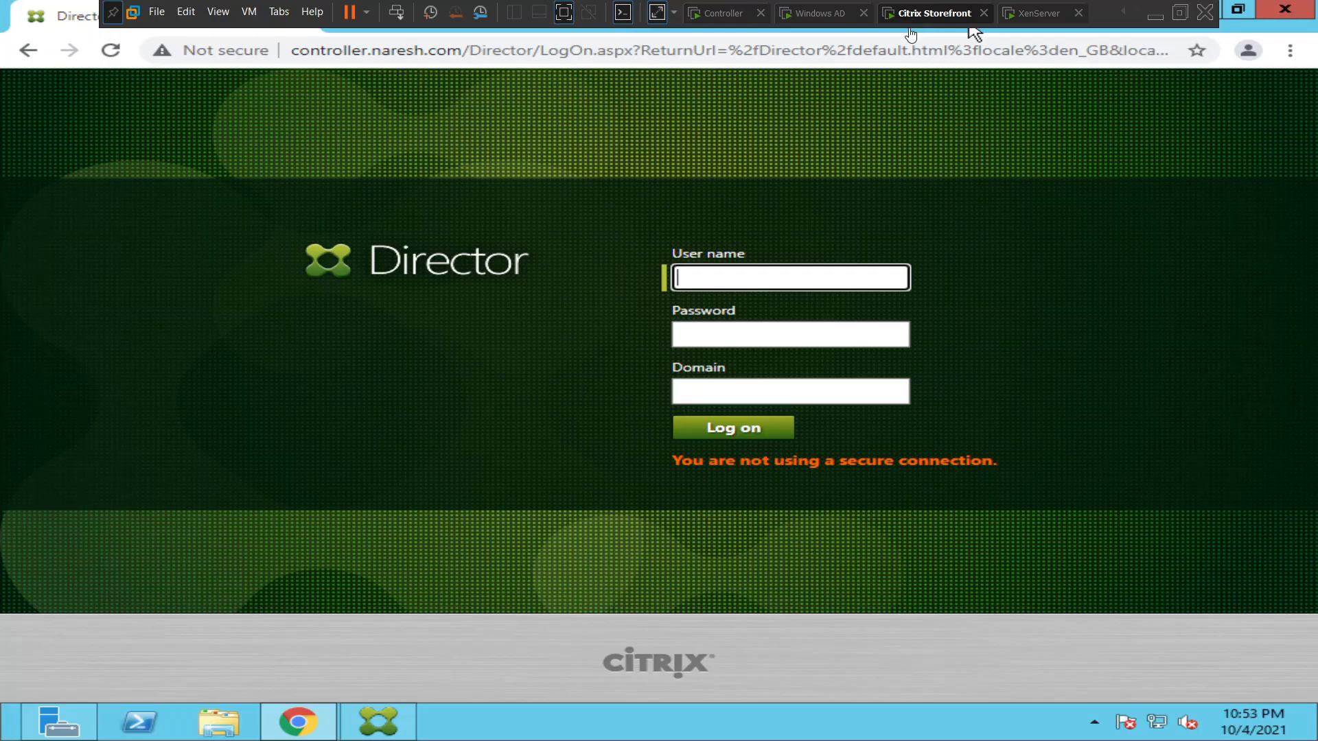
left_click(364, 55)
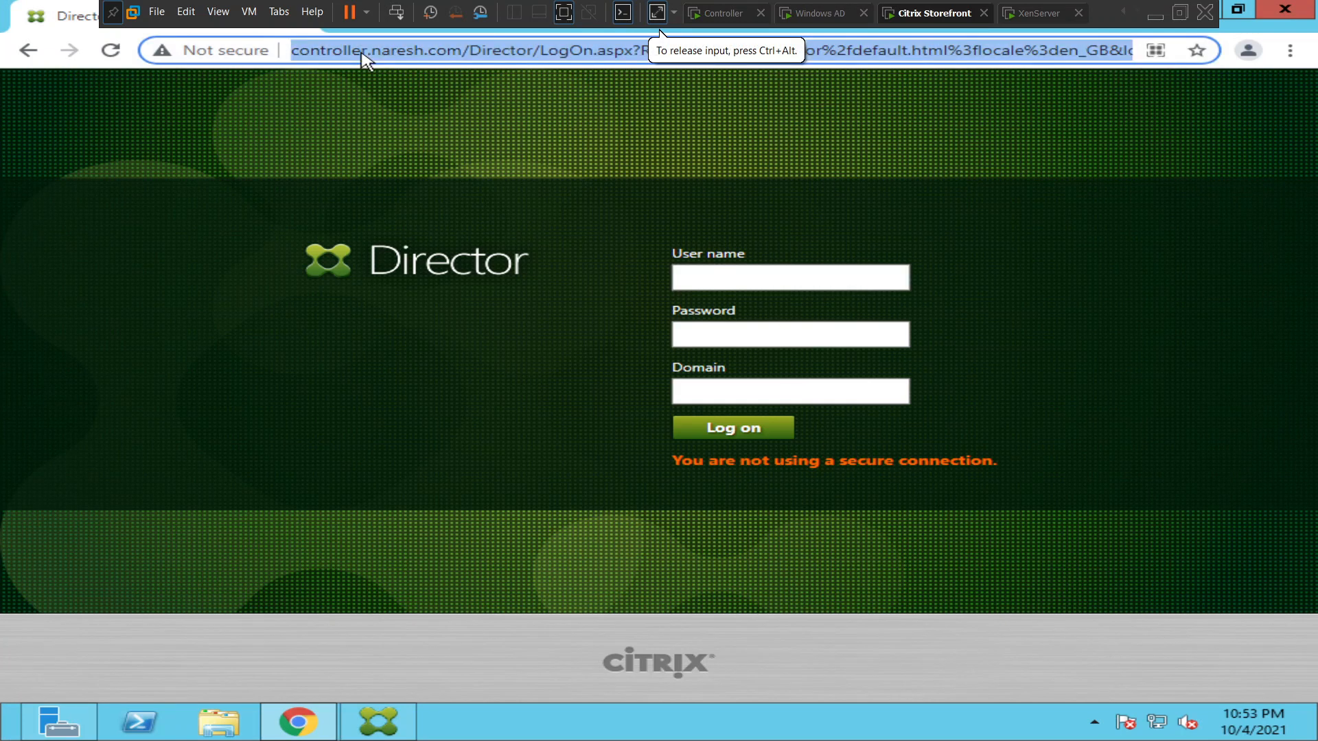
type("st")
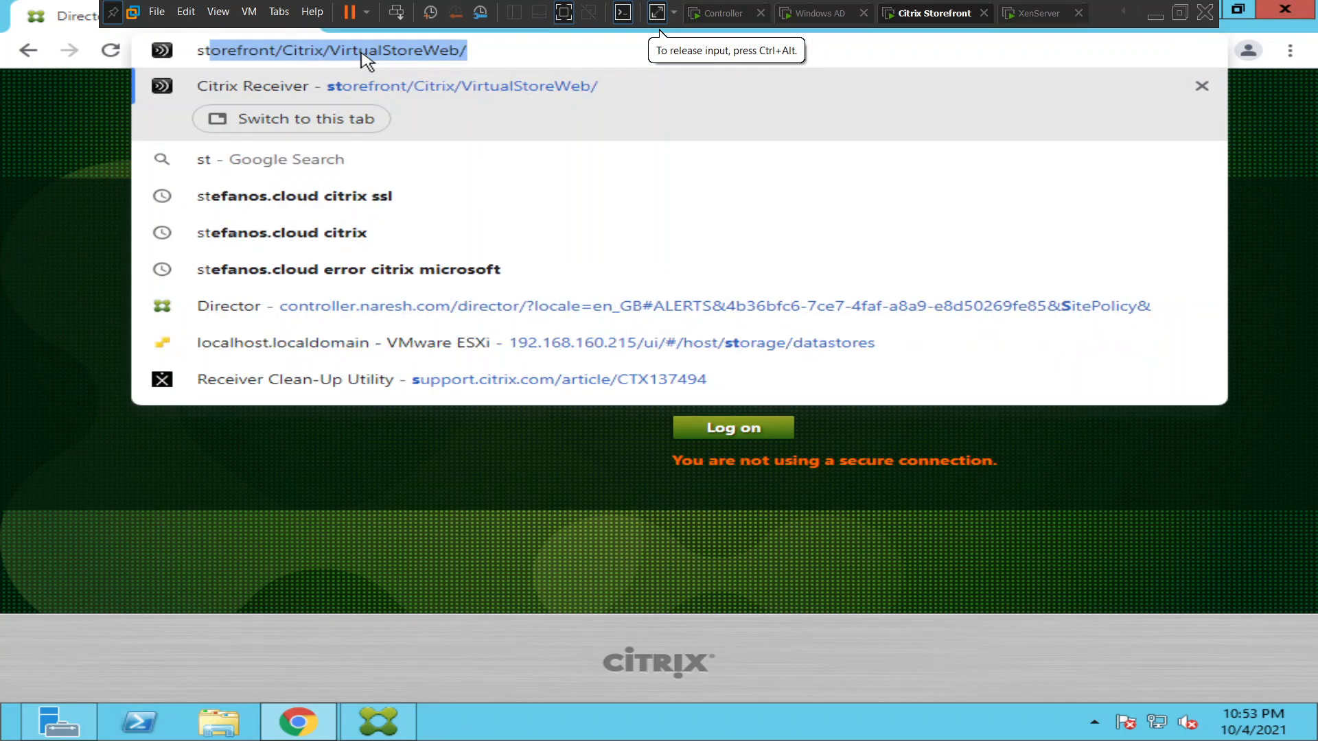
key("Return")
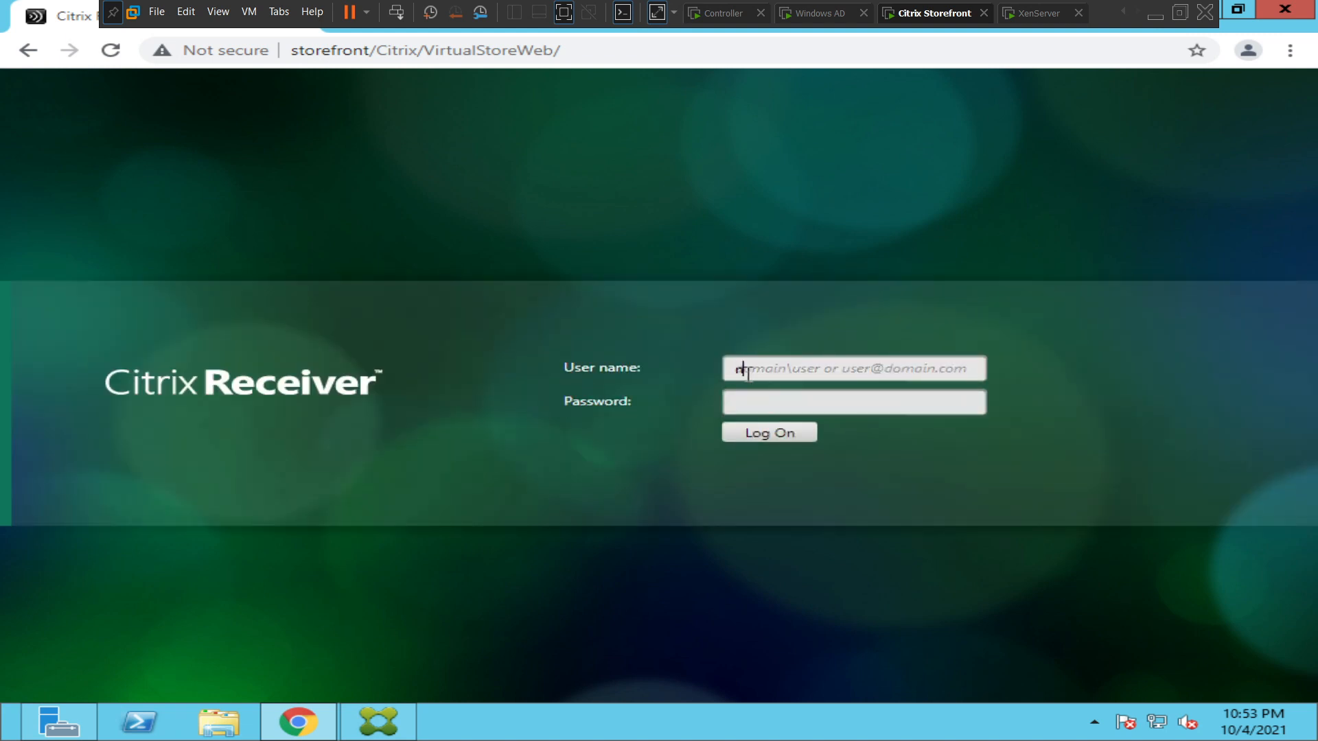
Log on to Citrix Receiver with the domain administrator's user name and the account password.
type("naresh.com")
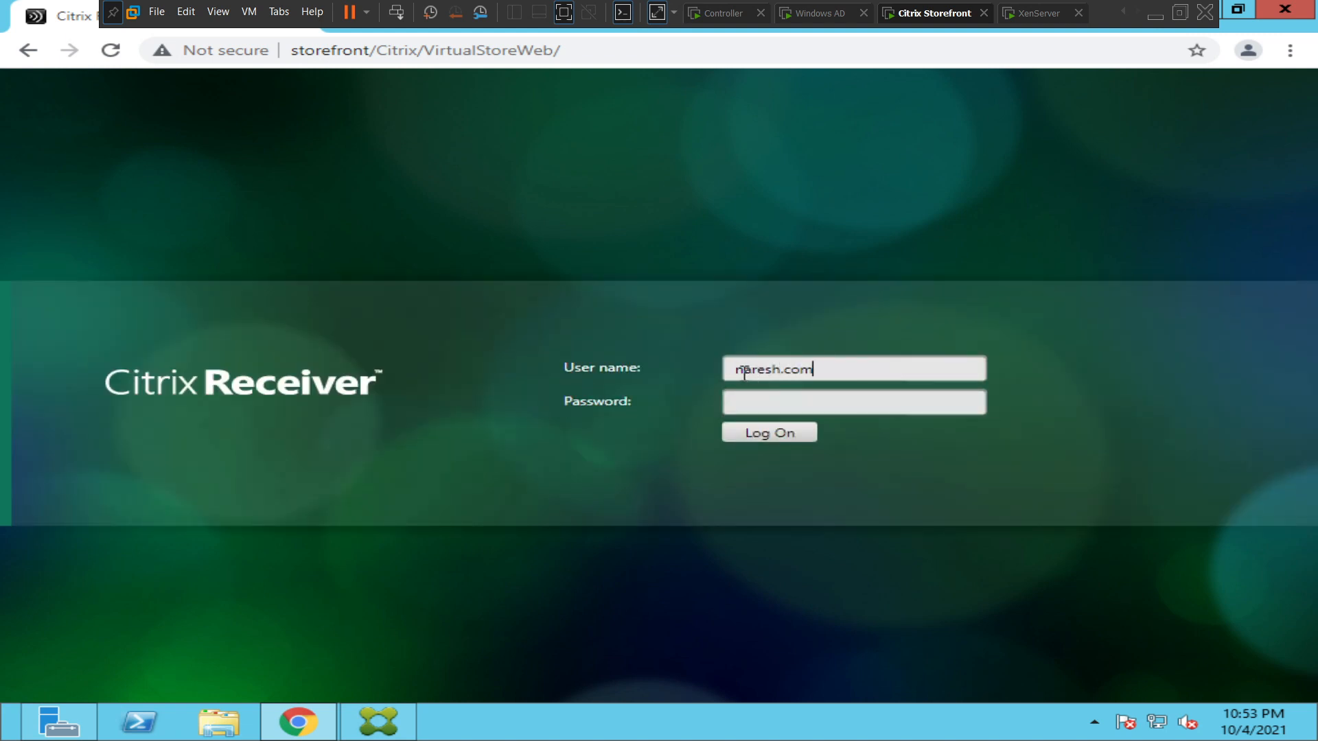
type("\\administrator")
key("Tab")
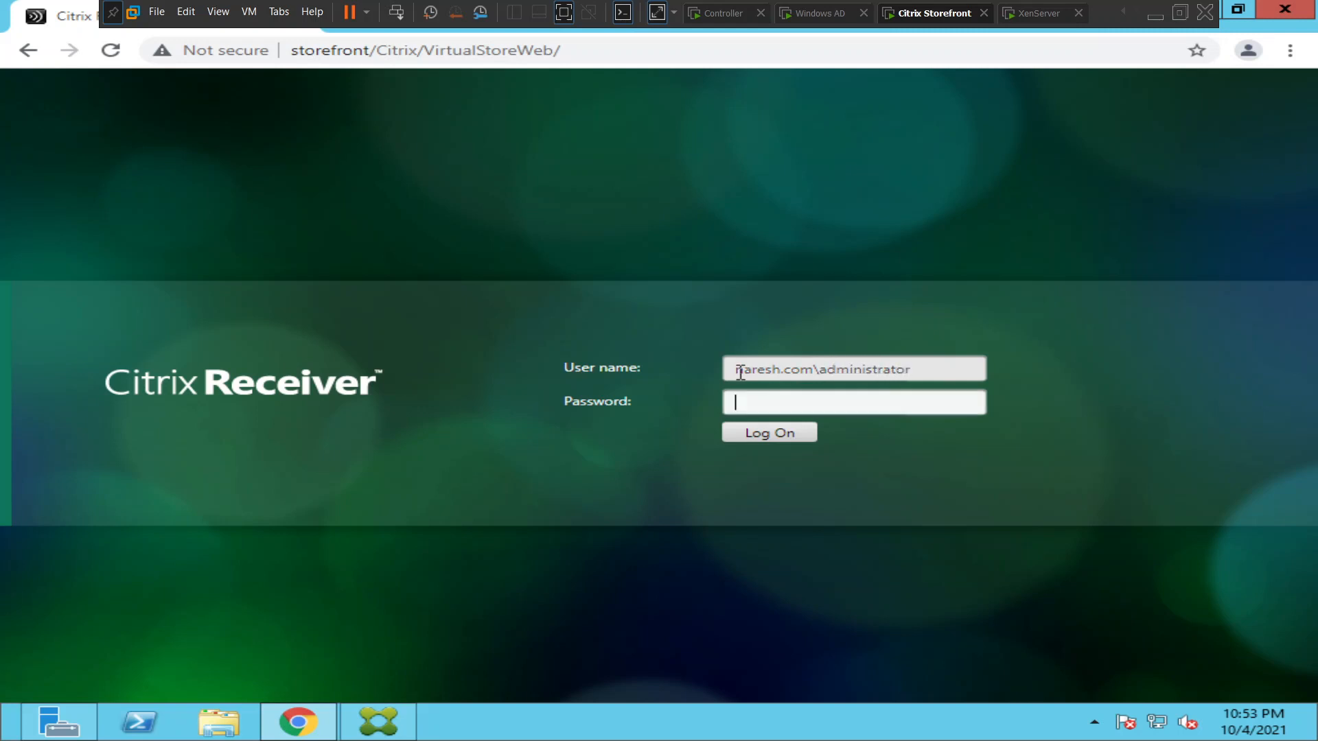
type("•••••••••••")
key("Return")
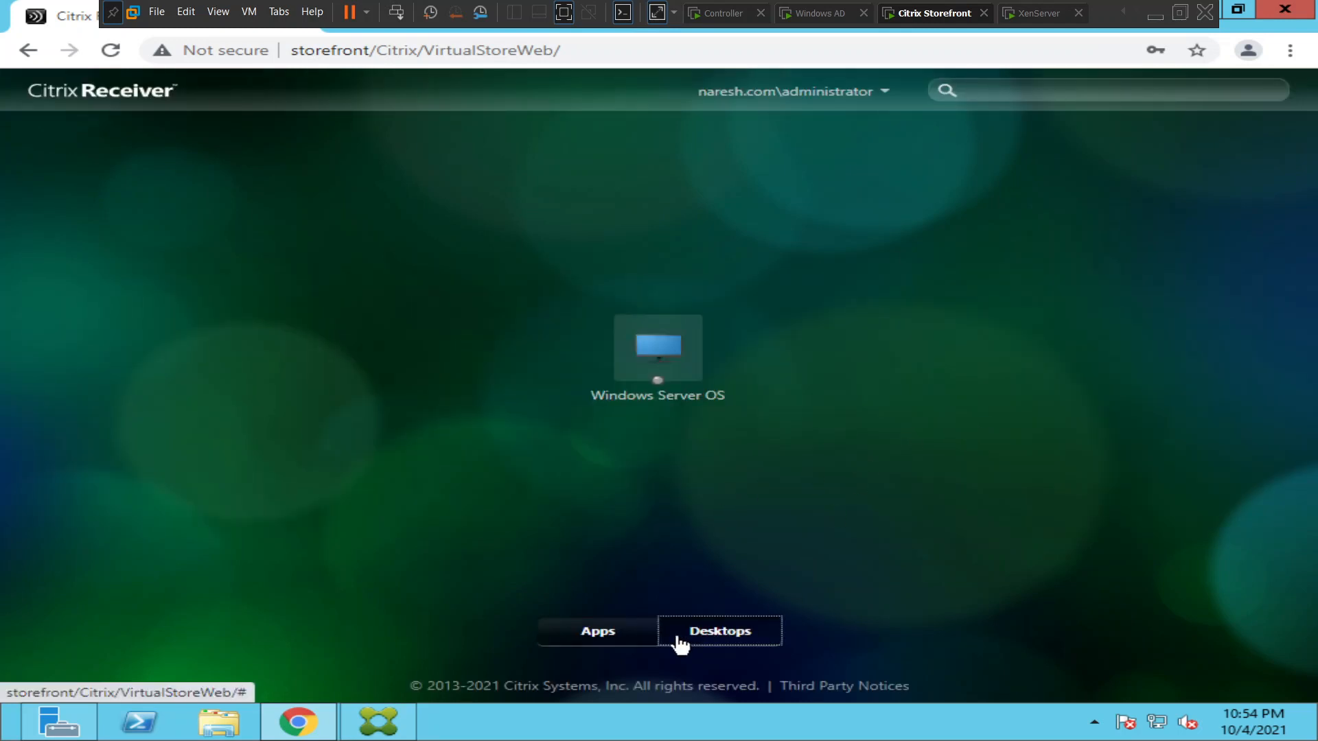
Try to launch the published apps Notepad and Mspaint from the store, dismissing the message after each attempt.
left_click(588, 637)
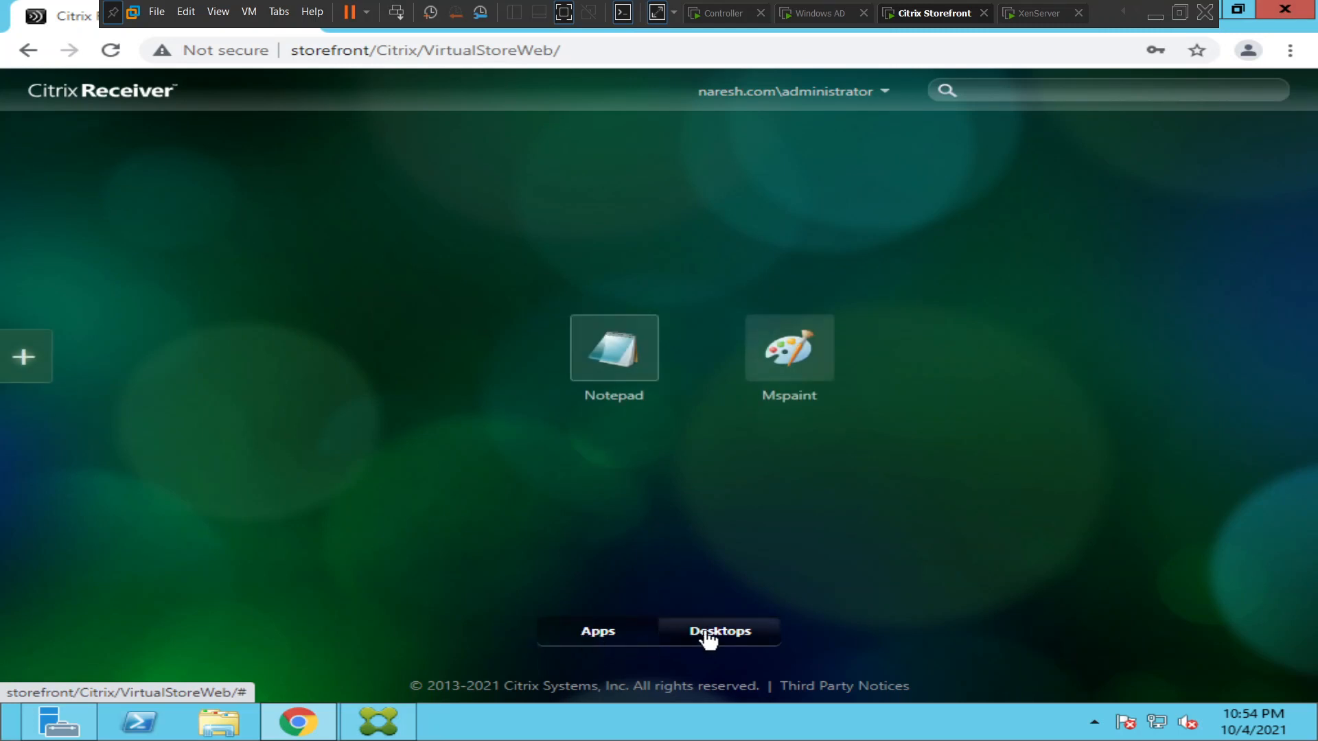
left_click(615, 363)
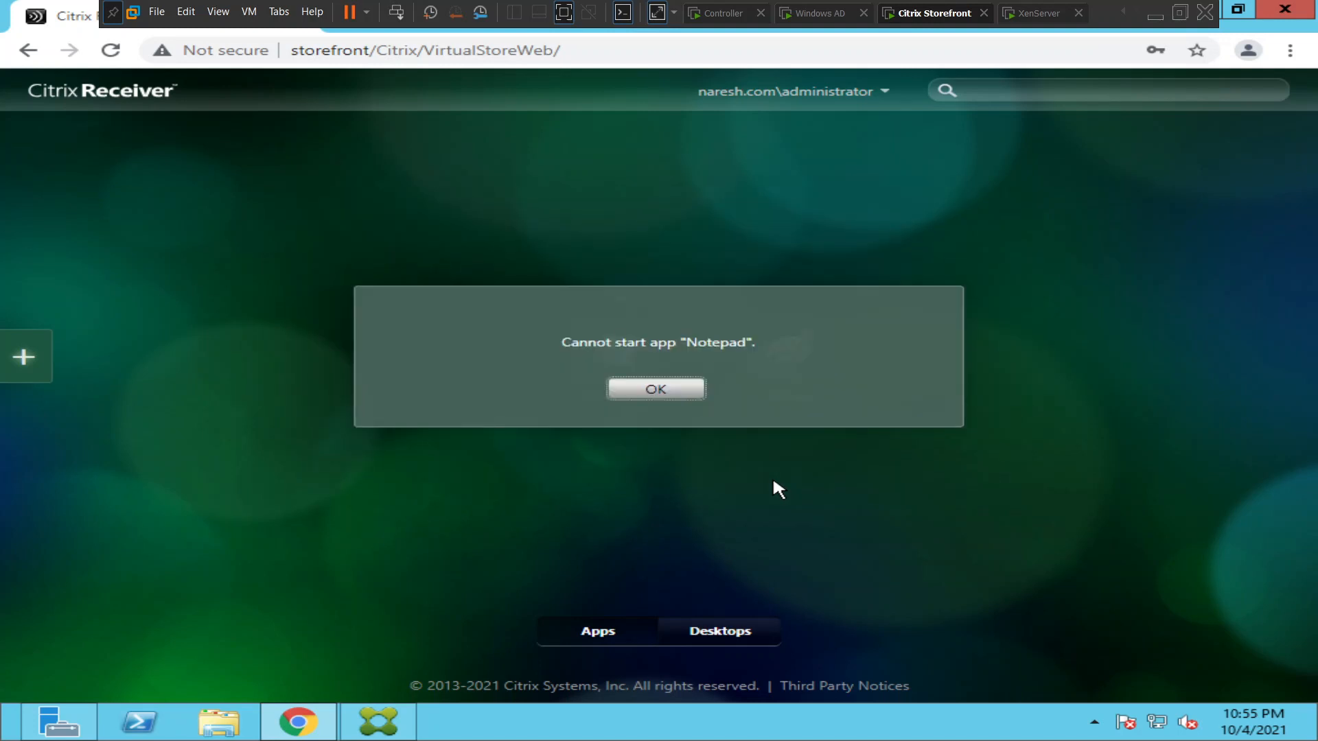
left_click(660, 395)
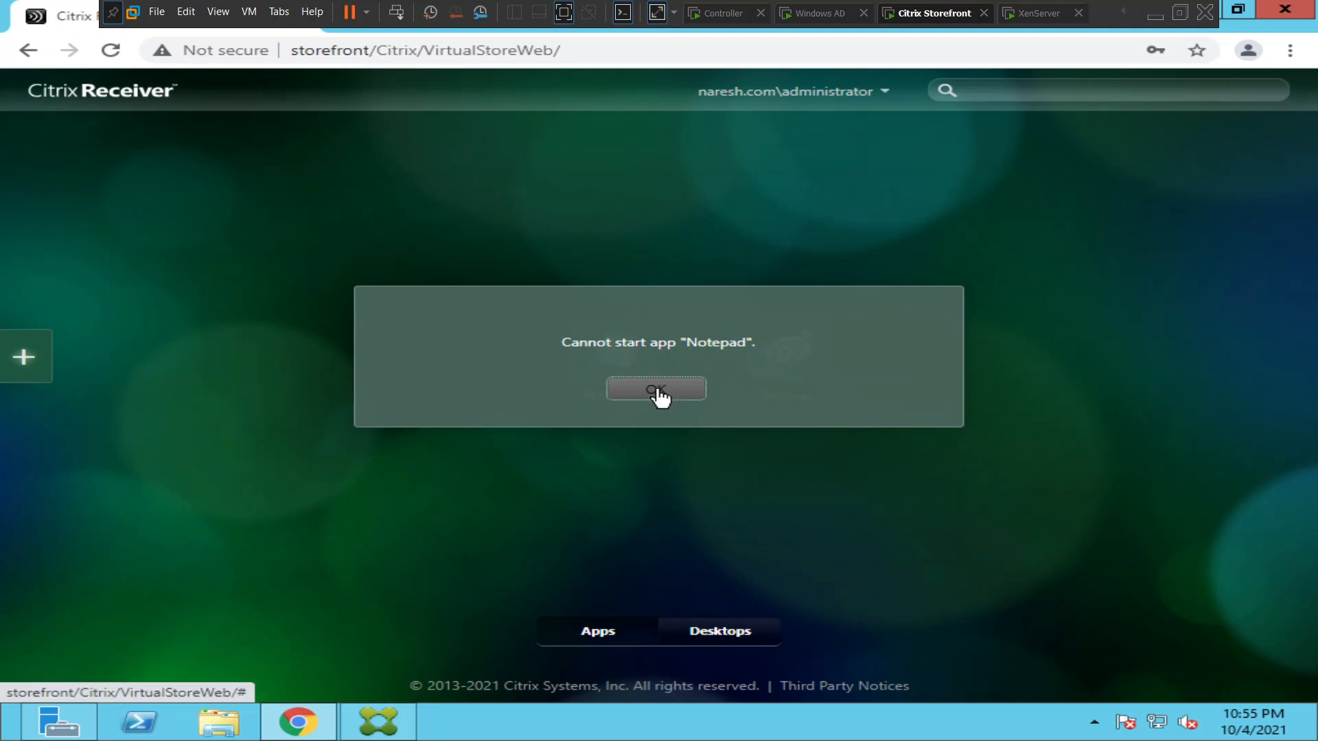
left_click(800, 379)
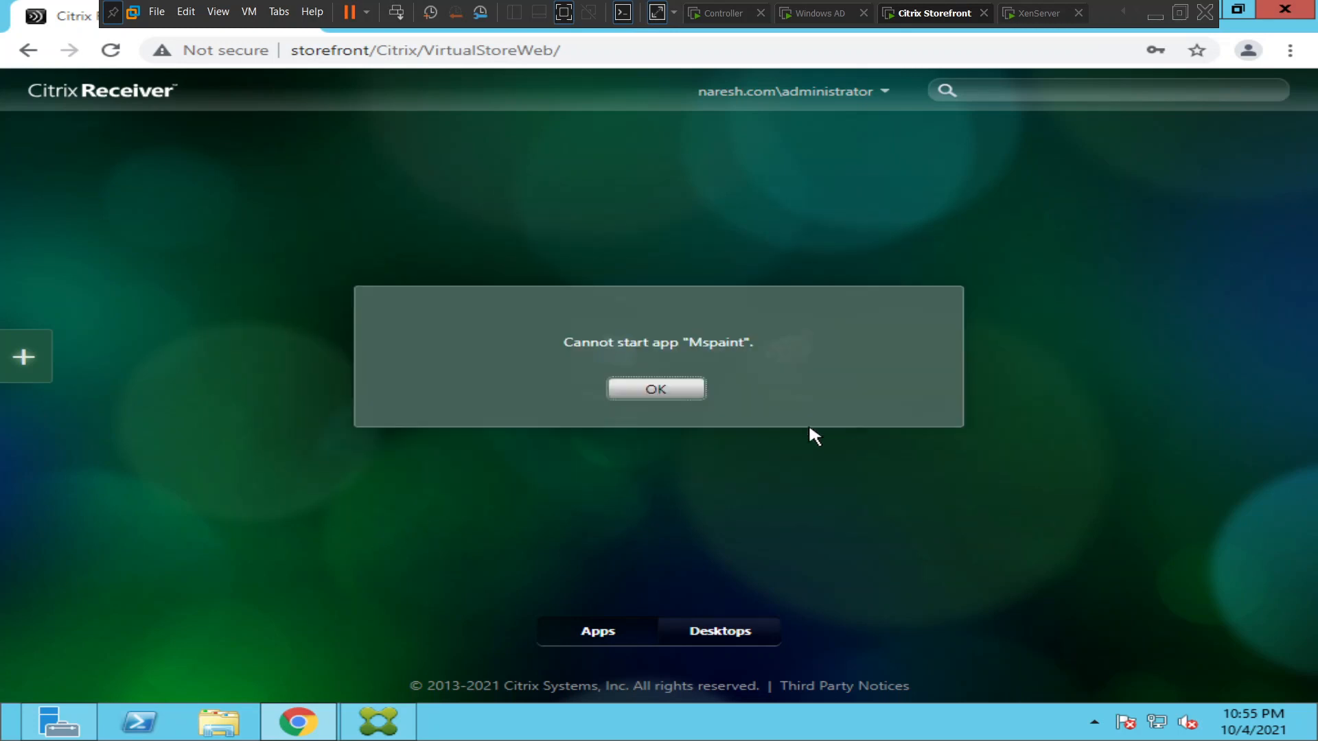
left_click(642, 395)
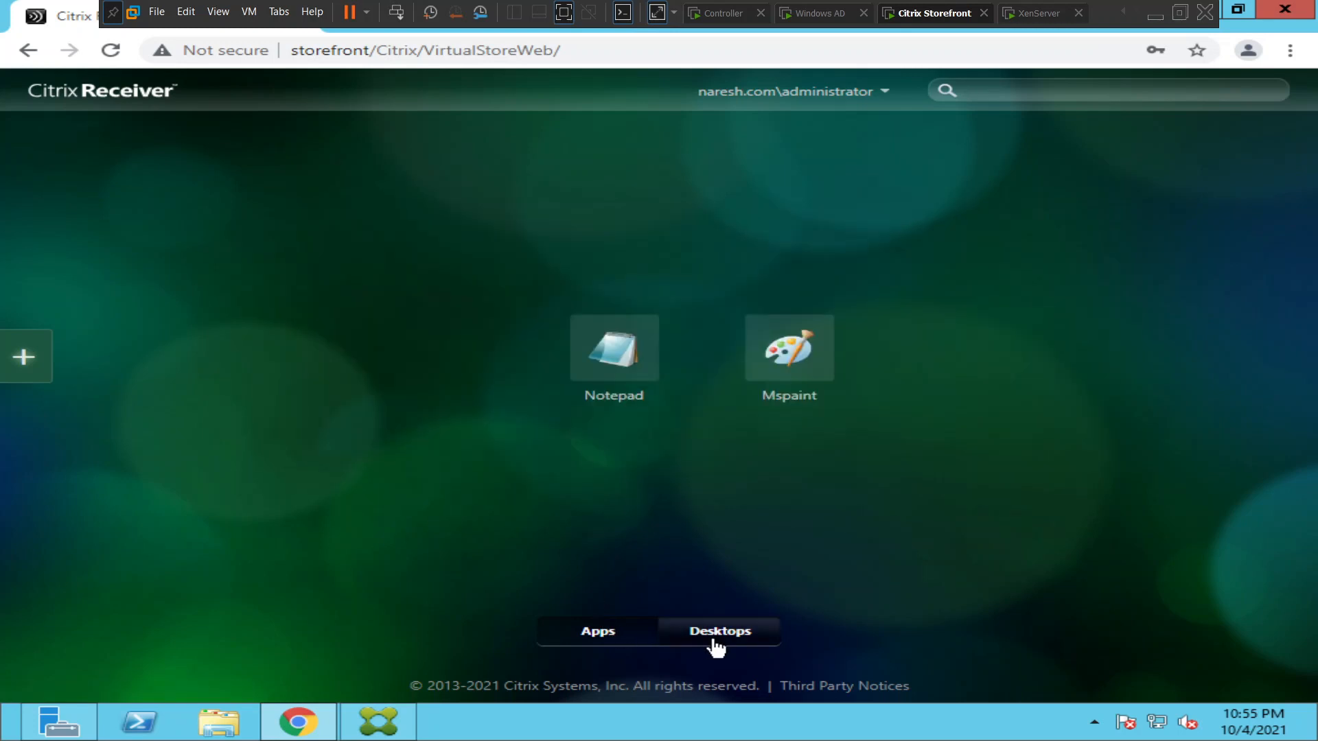
Try to launch the Windows Server OS desktop from the store, allowing Citrix Receiver Launcher to open.
left_click(720, 640)
left_click(651, 366)
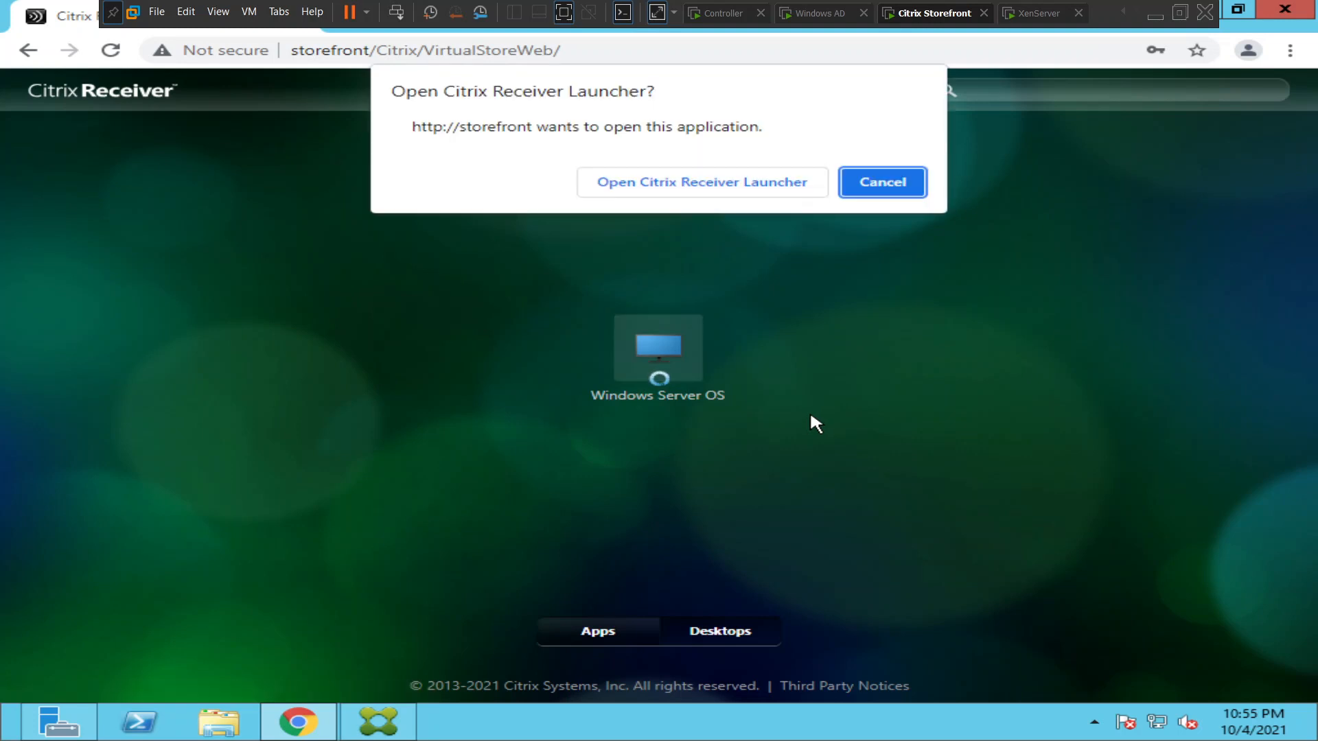
left_click(688, 189)
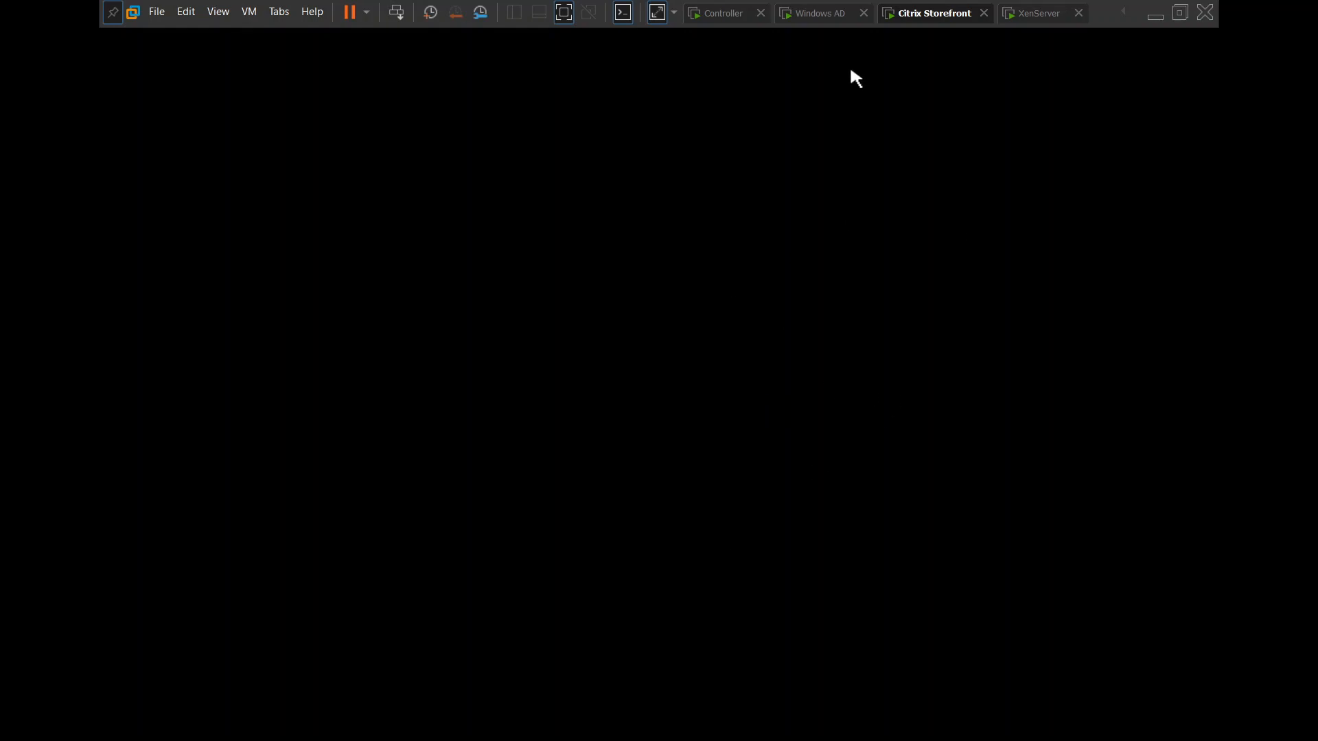
Compare the host's IP address on the XenServer console, NewConnection's address in Citrix Studio, and the management interface in XenCenter.
left_click(1039, 19)
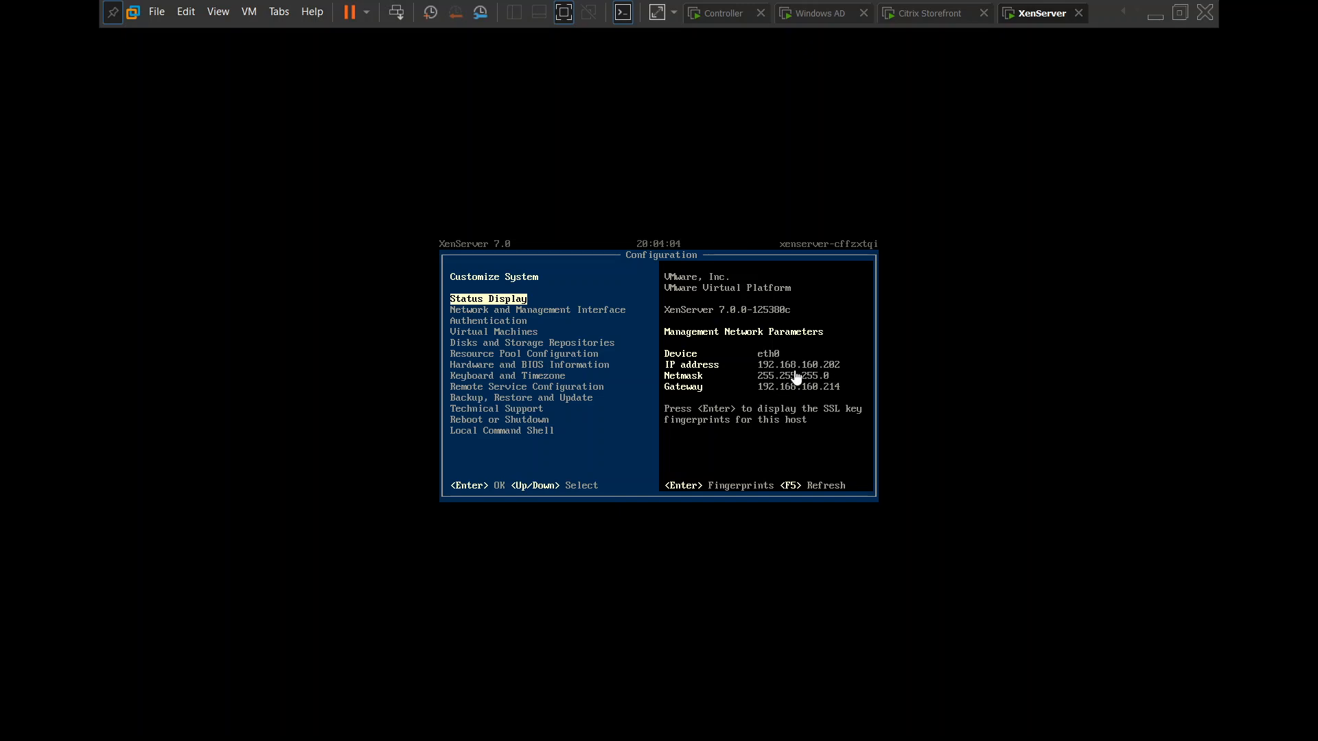
left_click(721, 16)
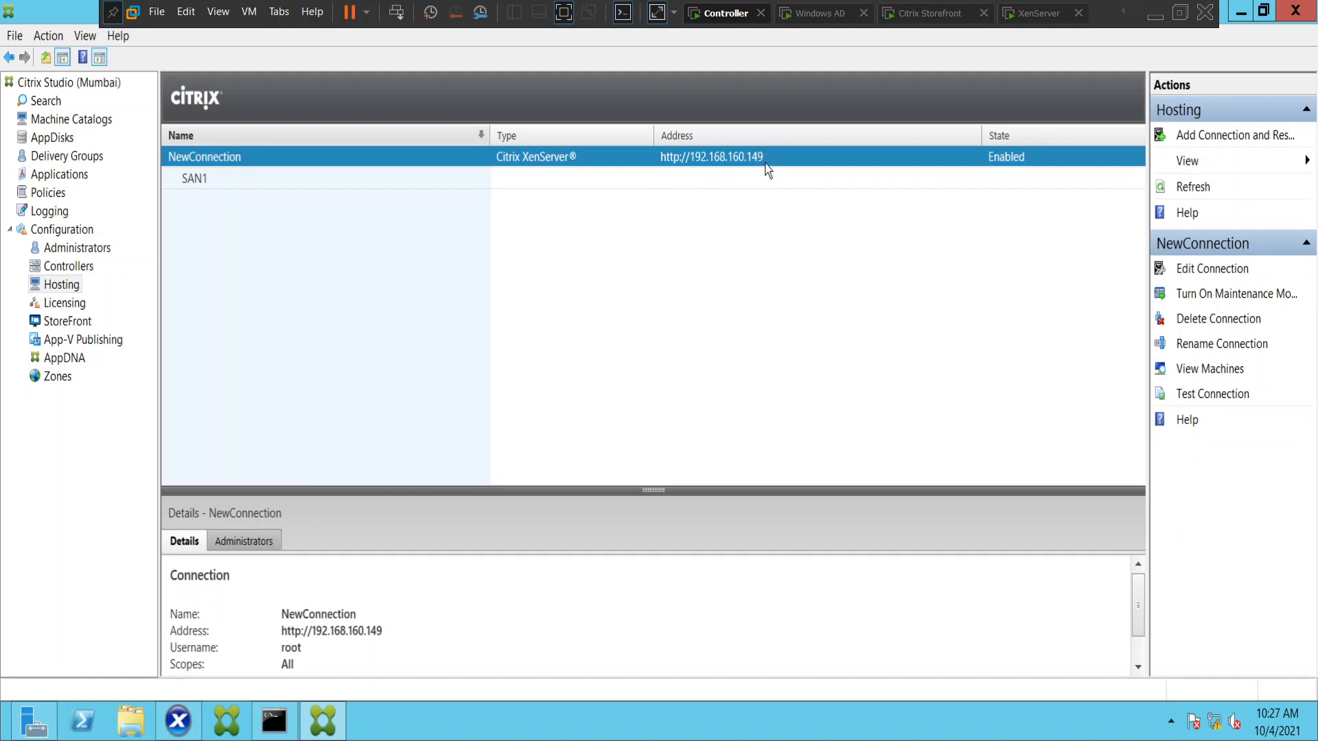
left_click(170, 732)
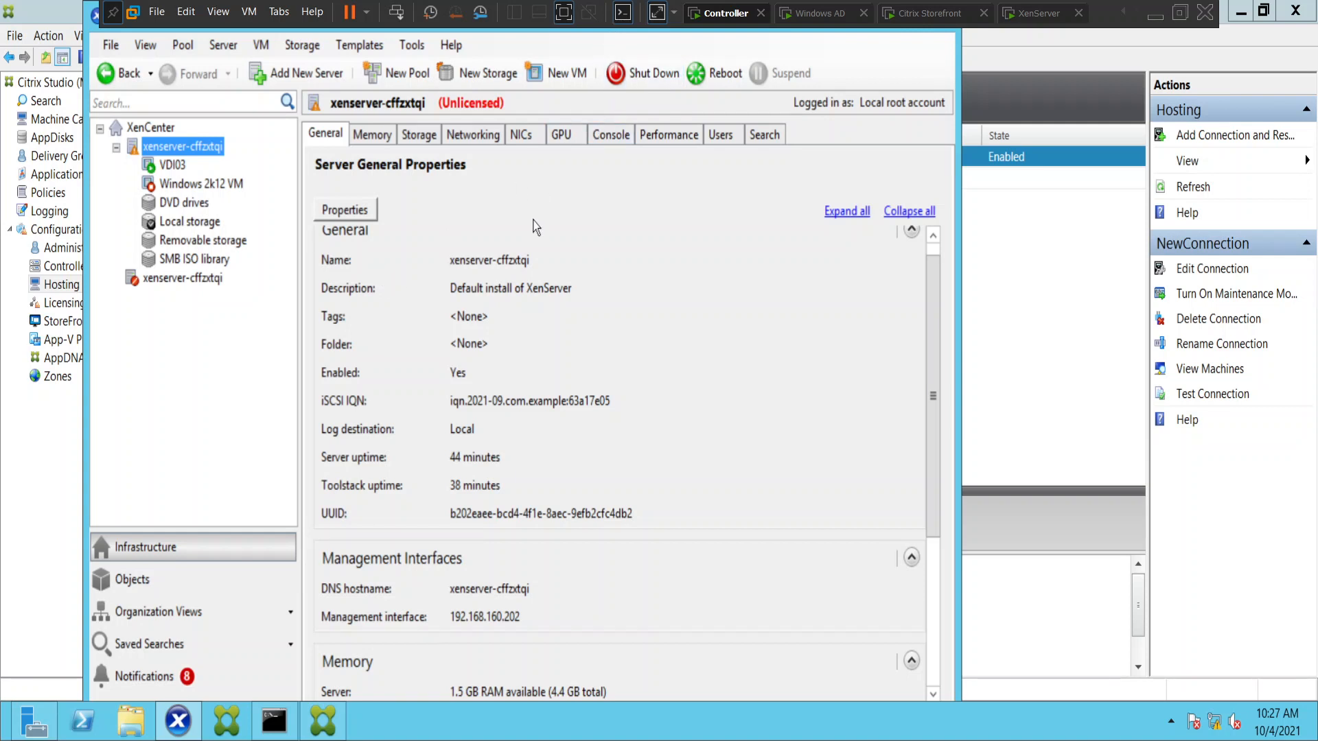
left_click(1100, 312)
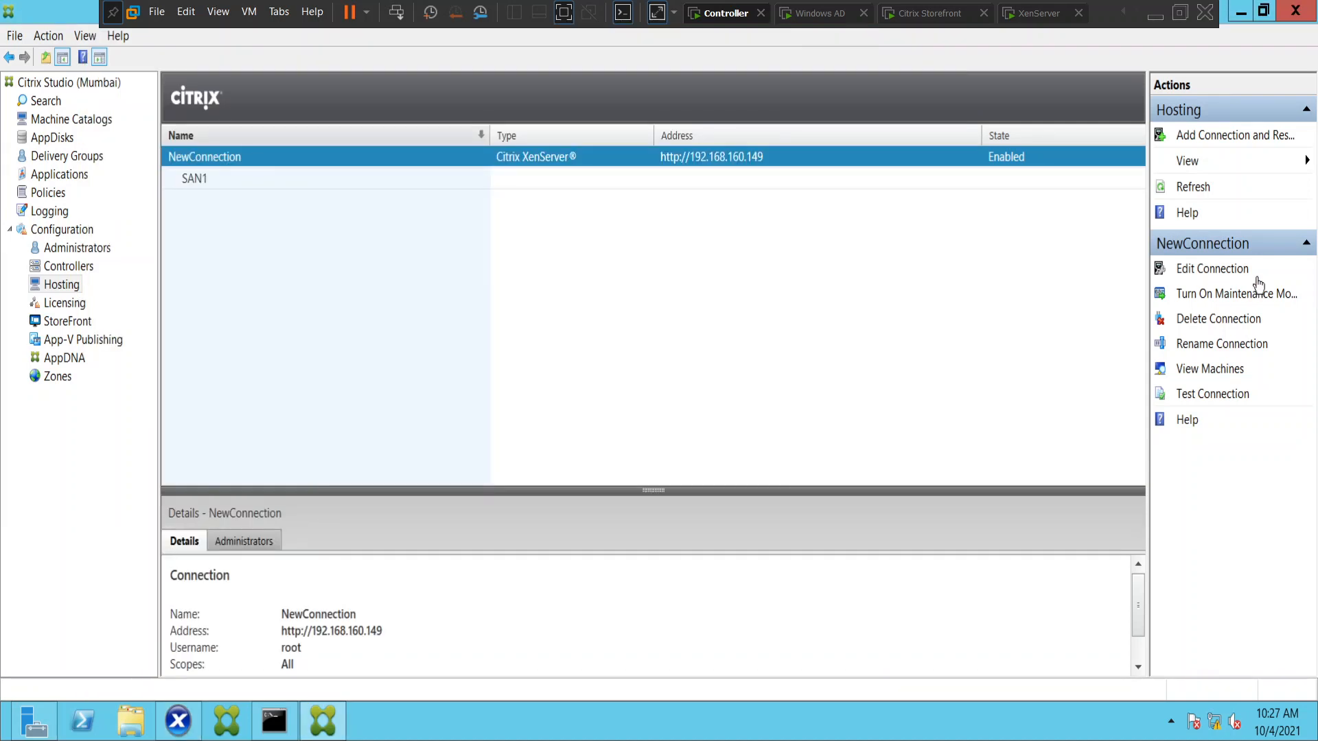
left_click(1215, 269)
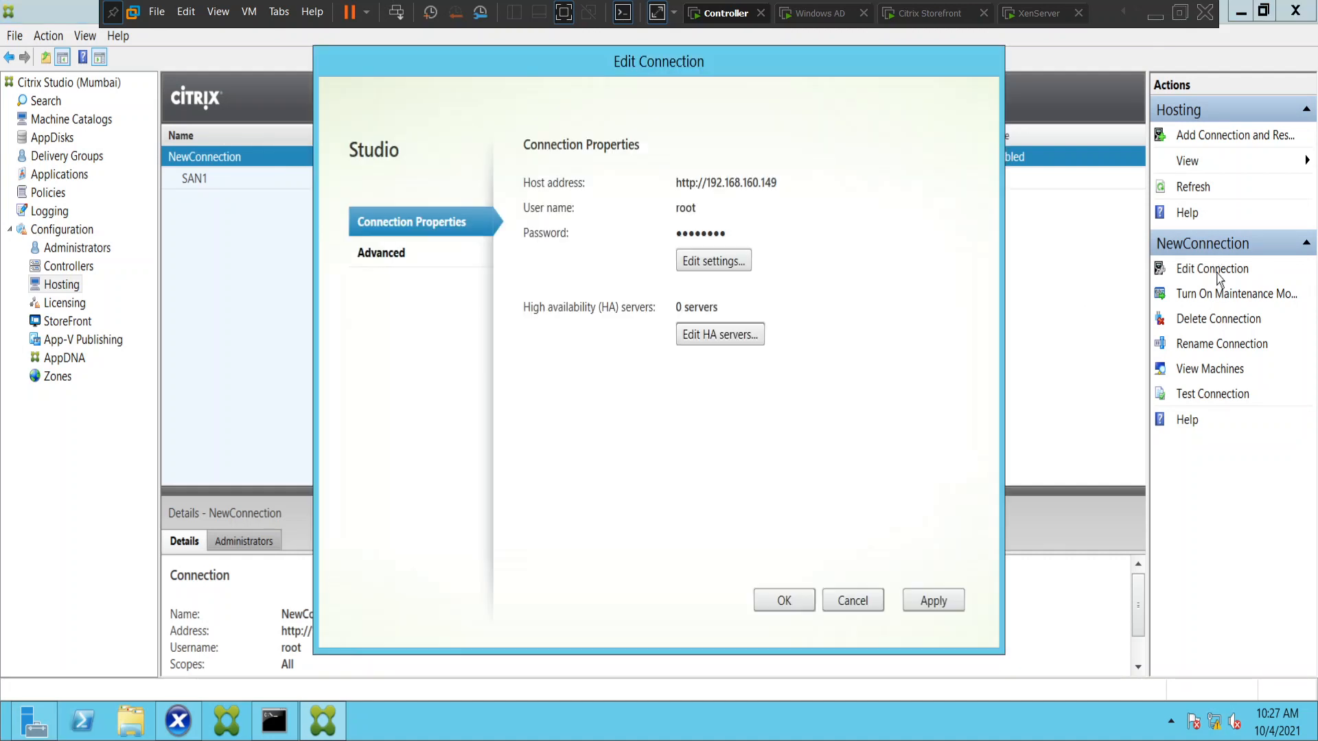
left_click(698, 267)
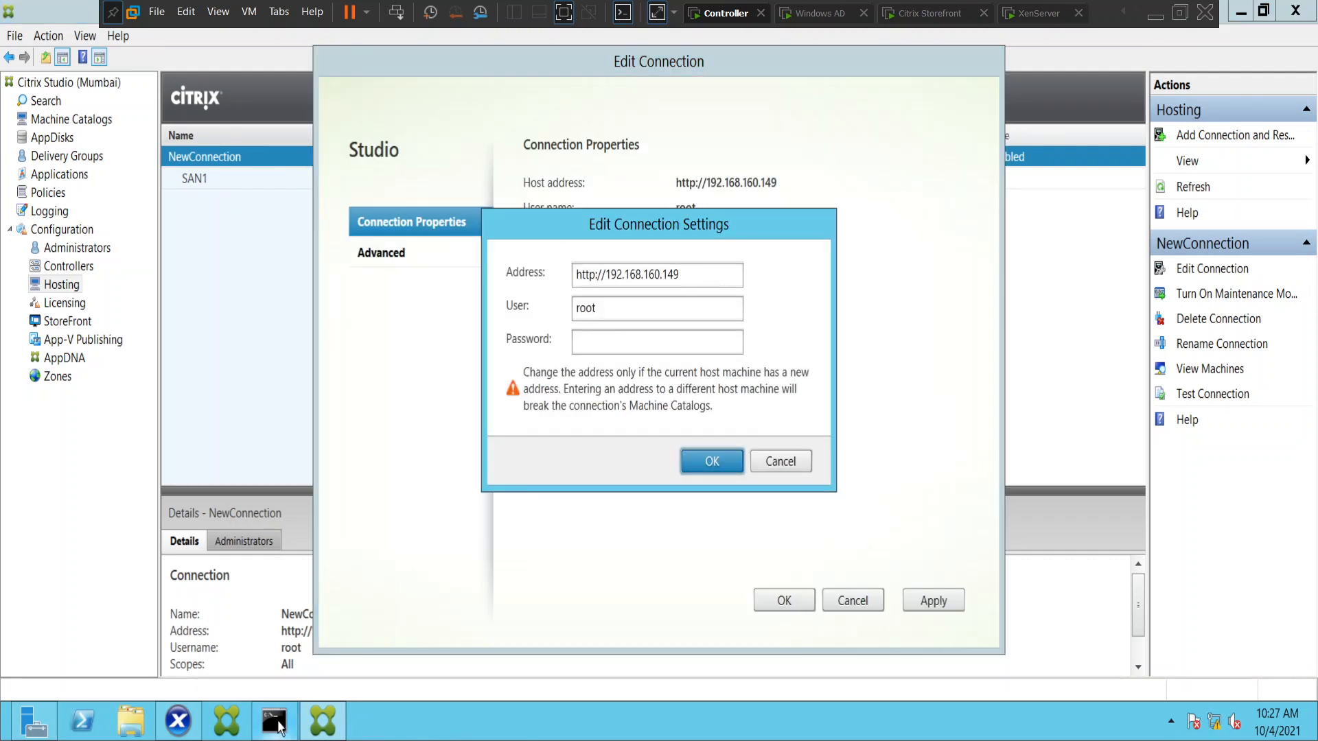
left_click(1038, 15)
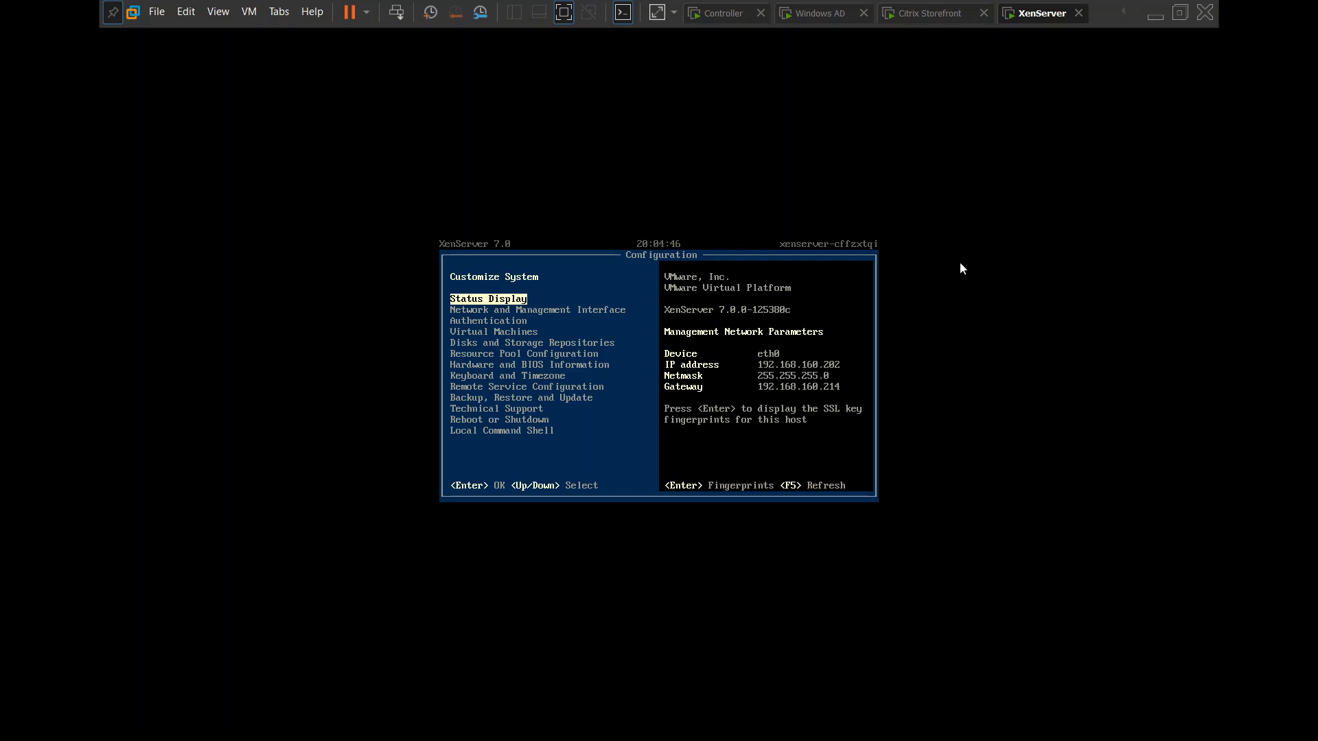
left_click(717, 12)
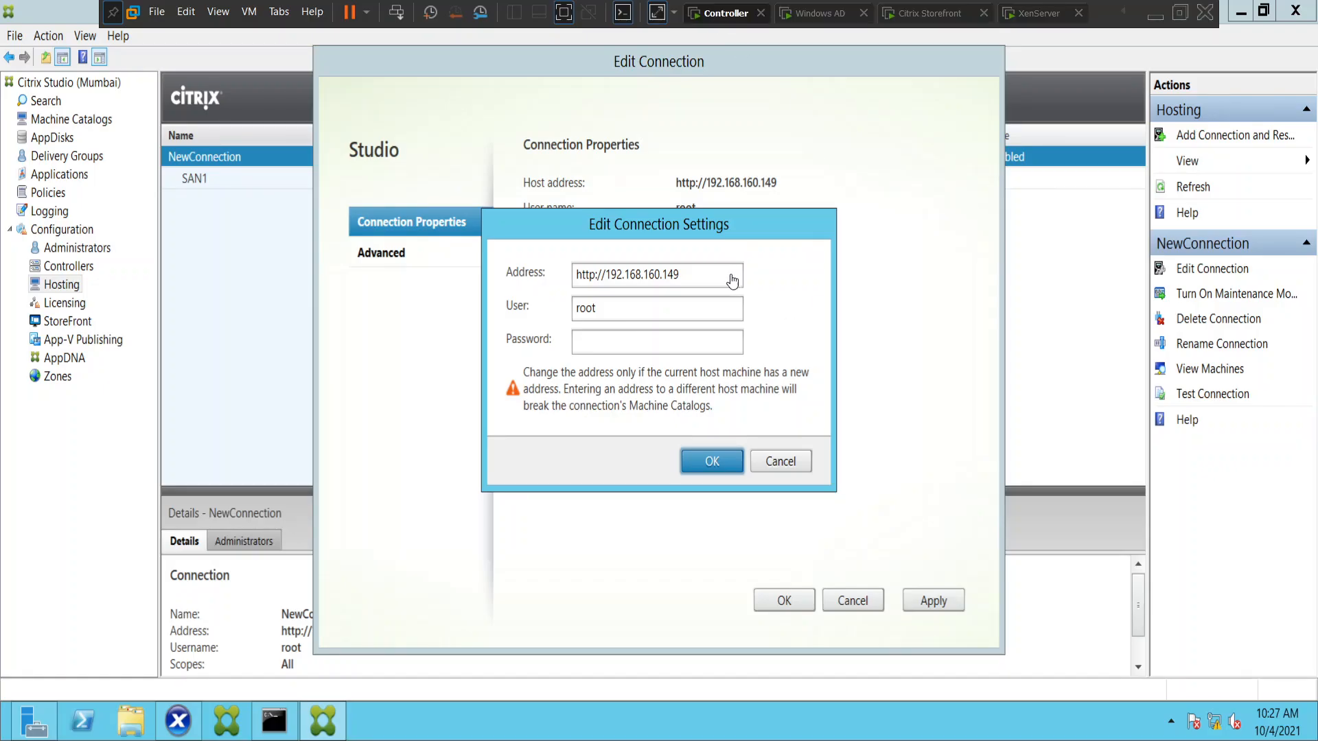
left_click(696, 275)
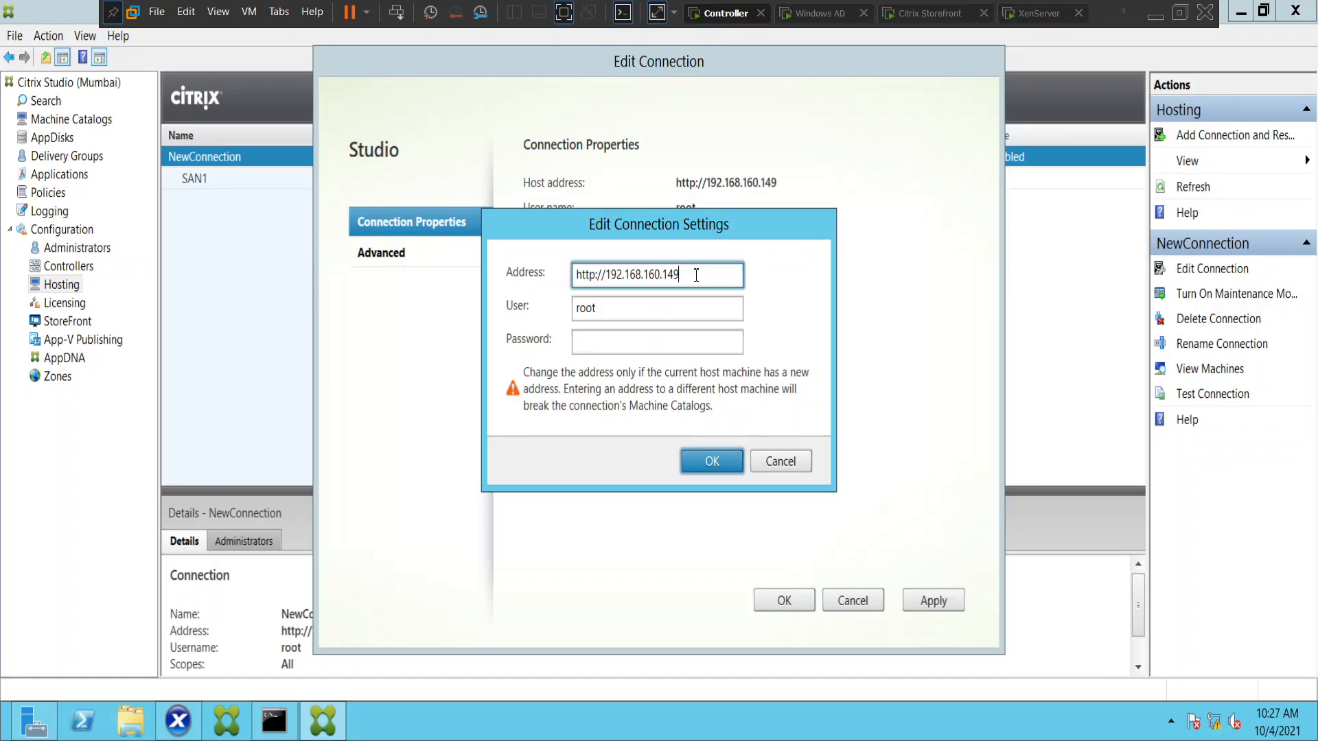
key("BackSpace")
key("BackSpace")
key("BackSpace")
type("202")
Enter the root account's password in the connection settings and submit the edited settings.
left_click(605, 339)
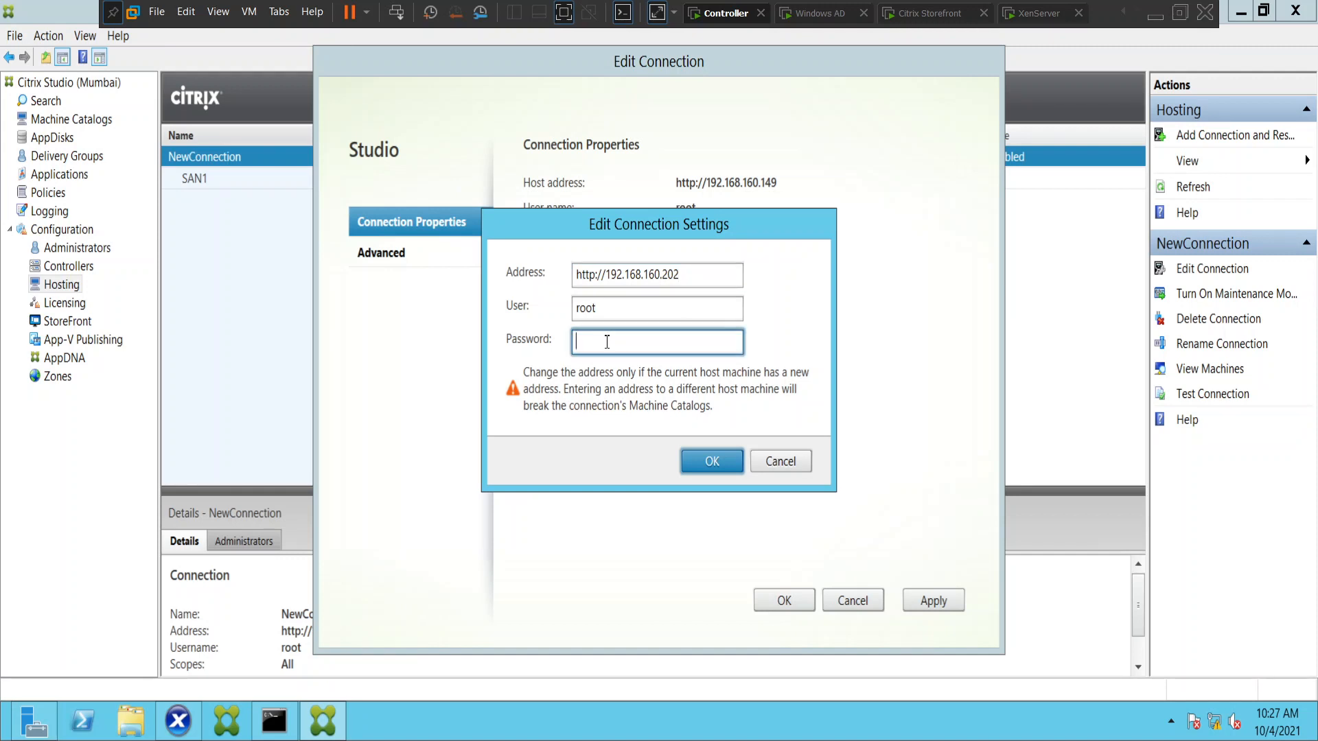
type("12345678901234")
left_click(701, 465)
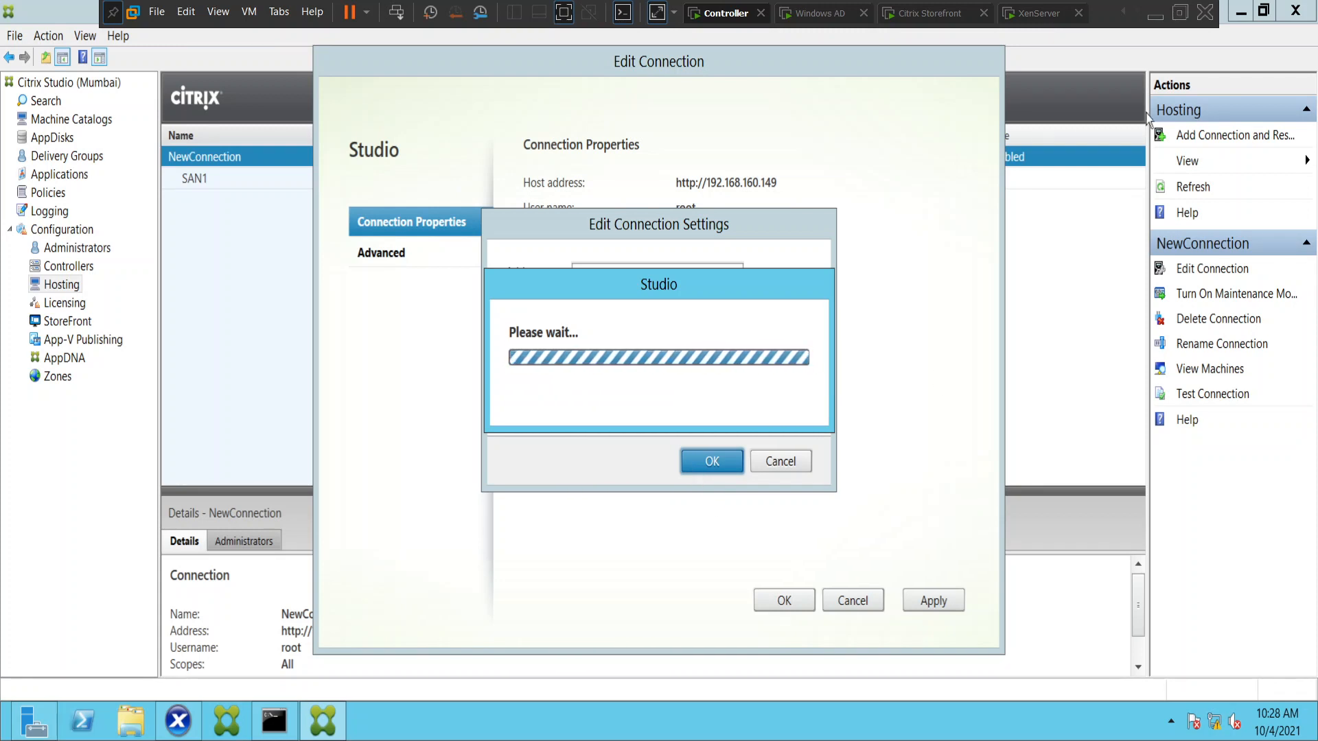
Check the XenServer console, return to the Controller, then apply the edited connection properties and confirm the Edit Connection dialog.
left_click(1033, 17)
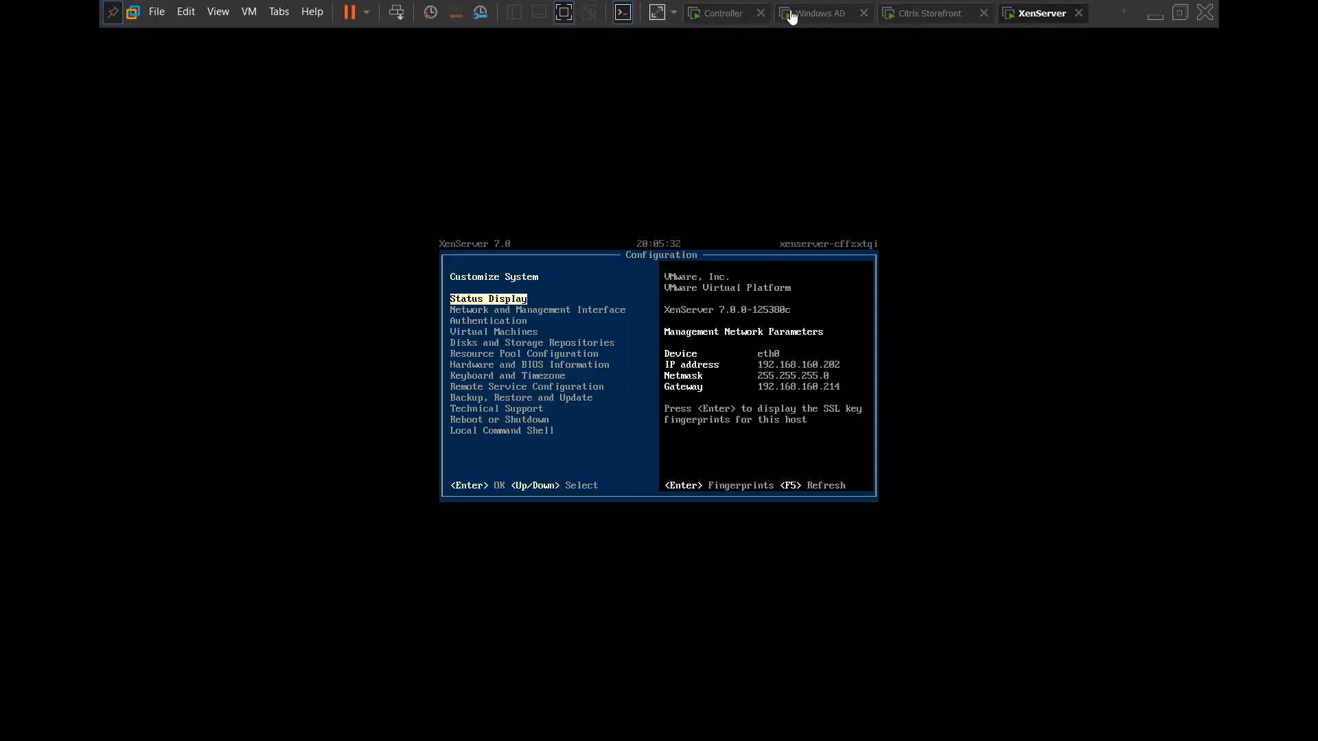
left_click(721, 15)
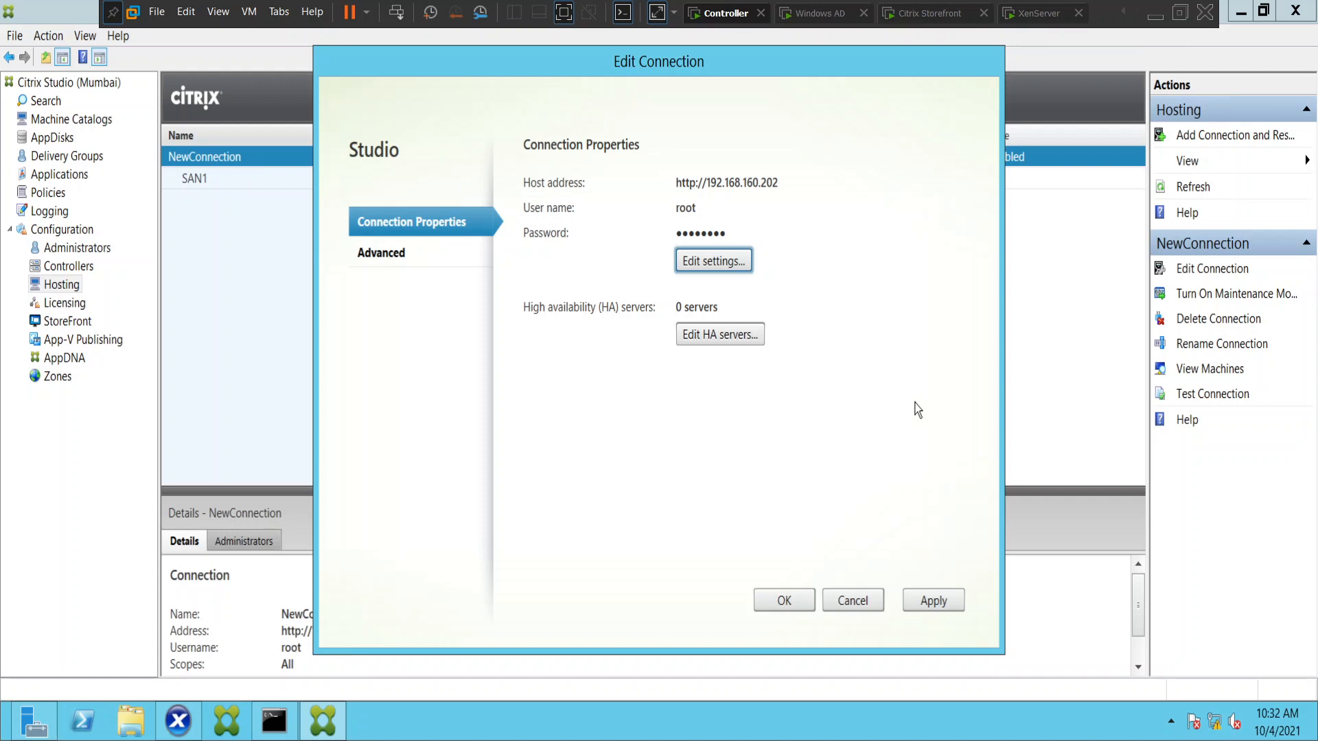
left_click(951, 609)
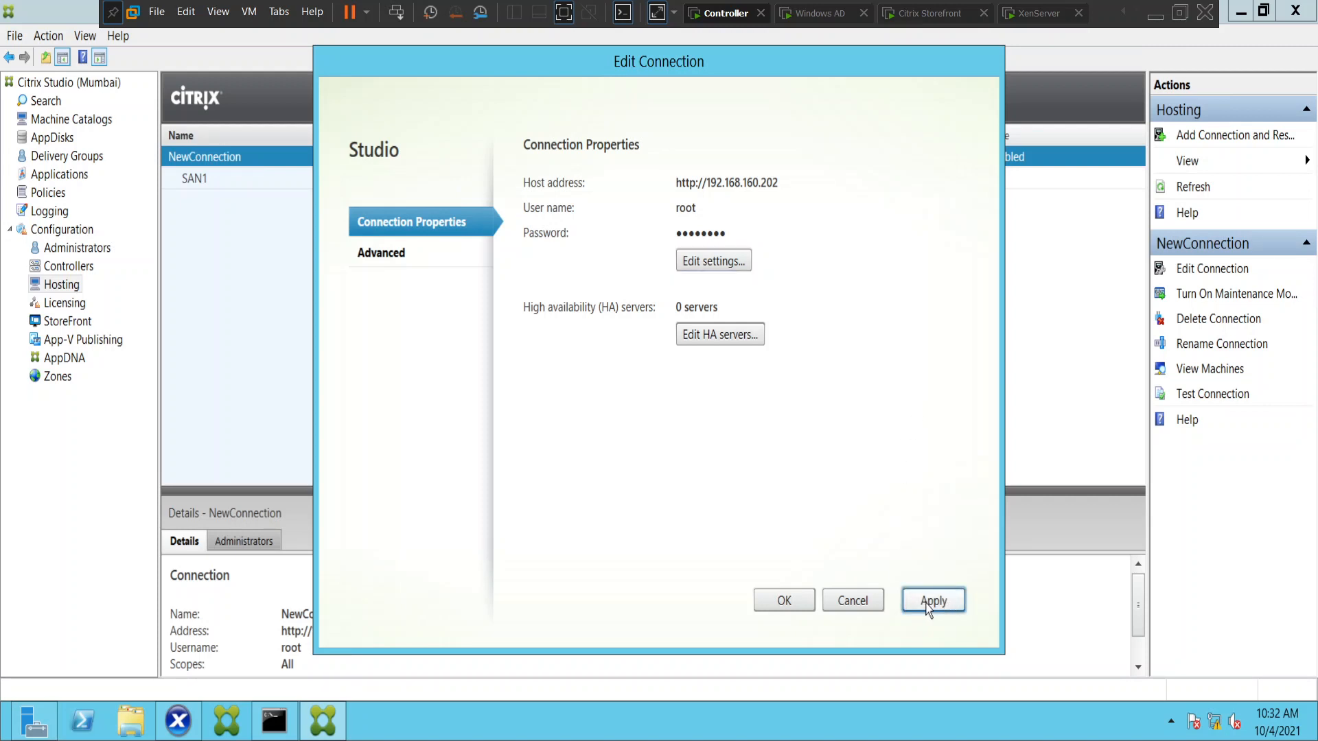
left_click(784, 602)
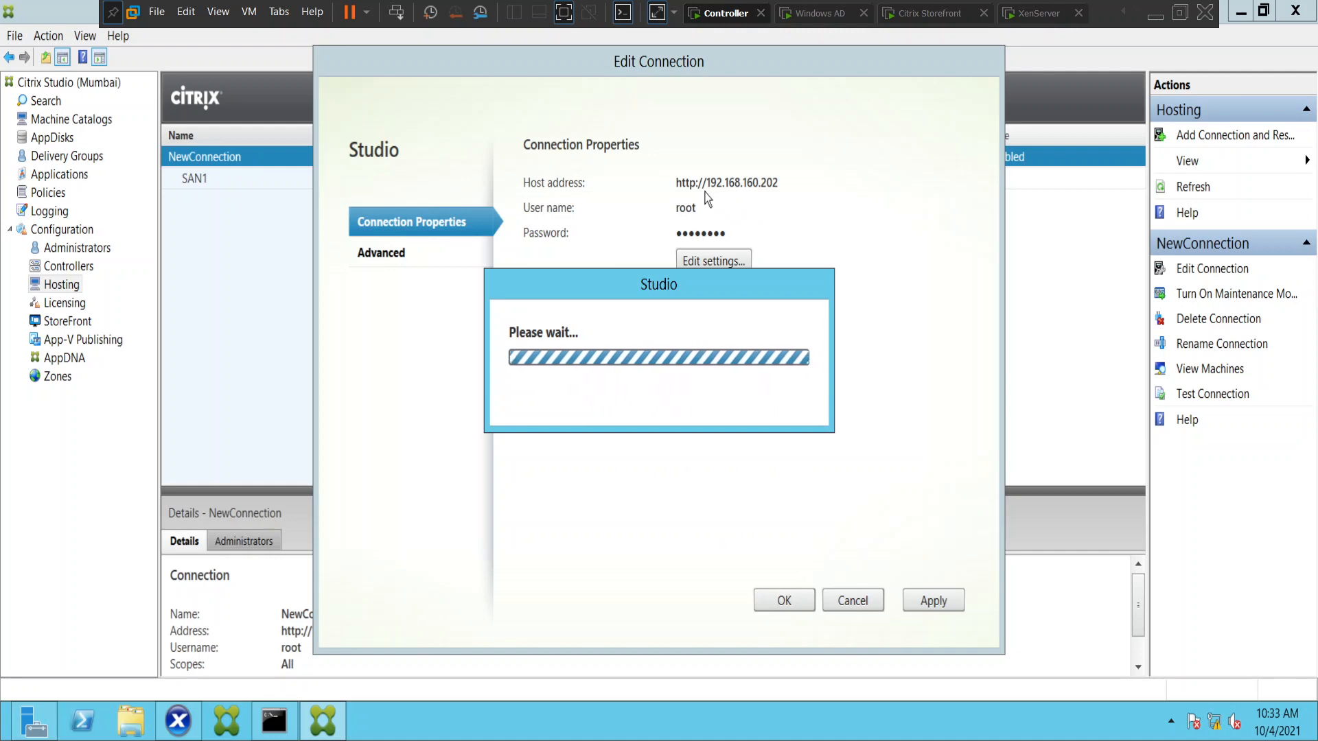
Check the IP address on the XenServer console and return to the Controller machine.
left_click(1031, 20)
left_click(822, 411)
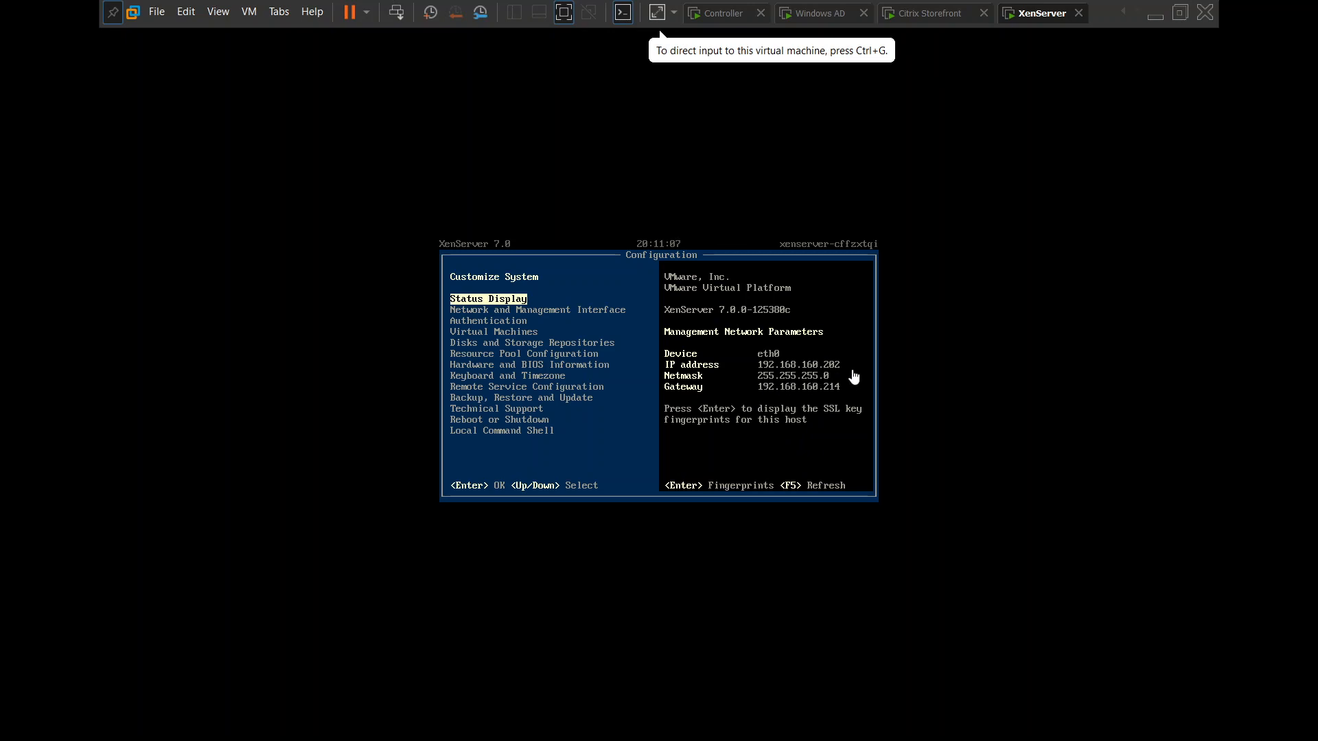
left_click(733, 19)
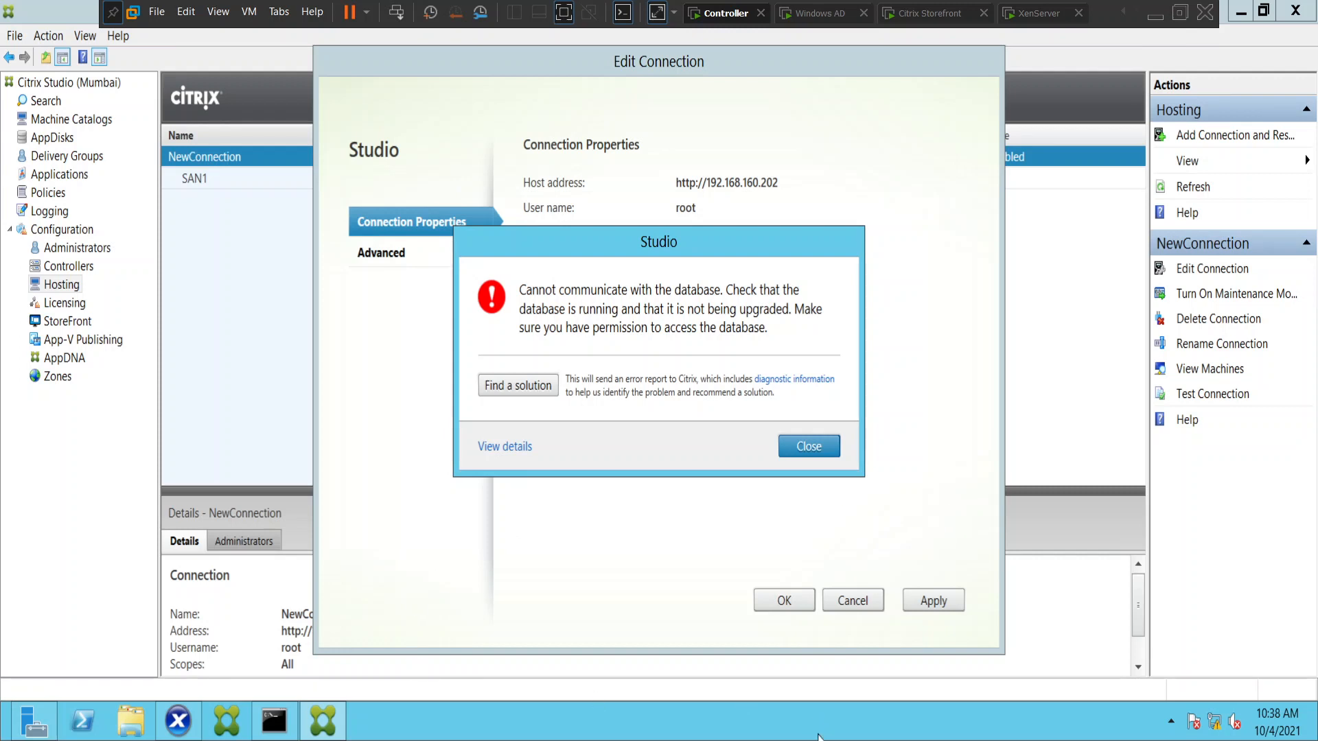
Search the Controller's apps for "serv", open Services, and start the SQL Server Agent (SQLEXPRESS) service.
left_click(895, 718)
mouse_move(1315, 739)
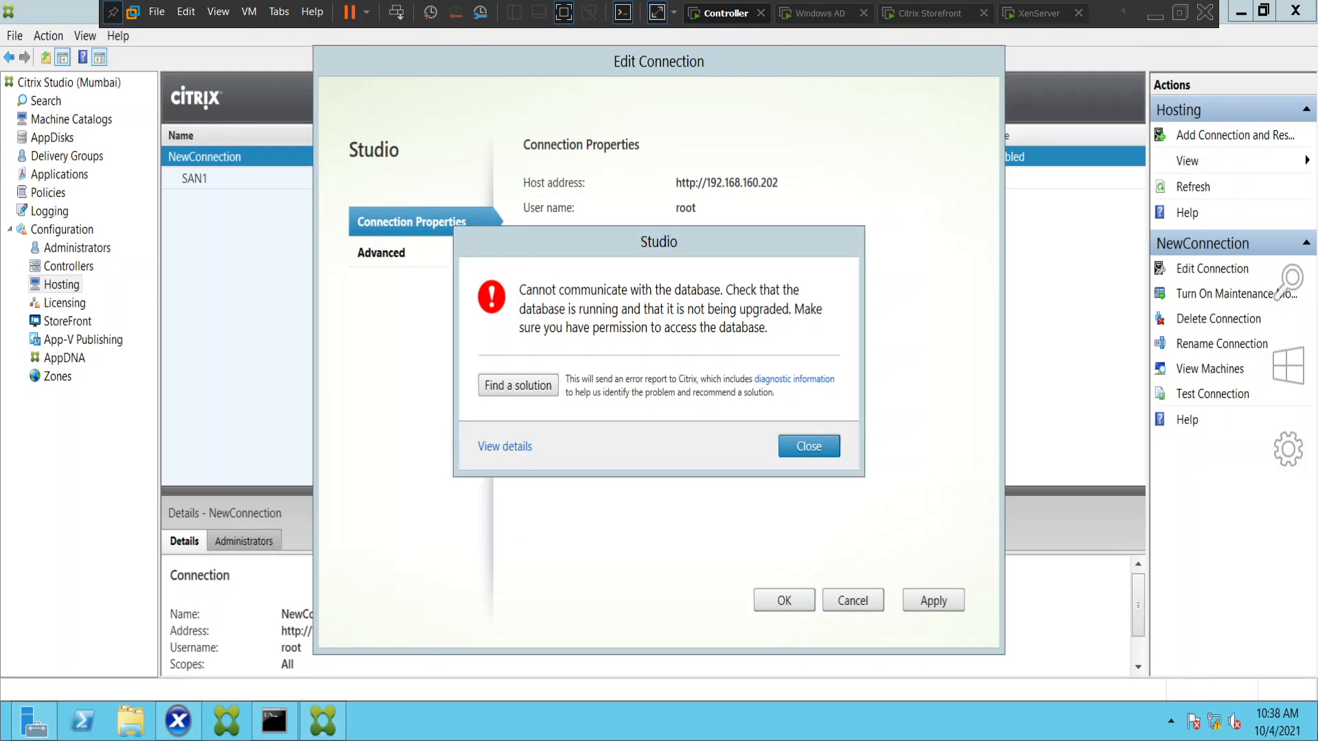
left_click(1297, 309)
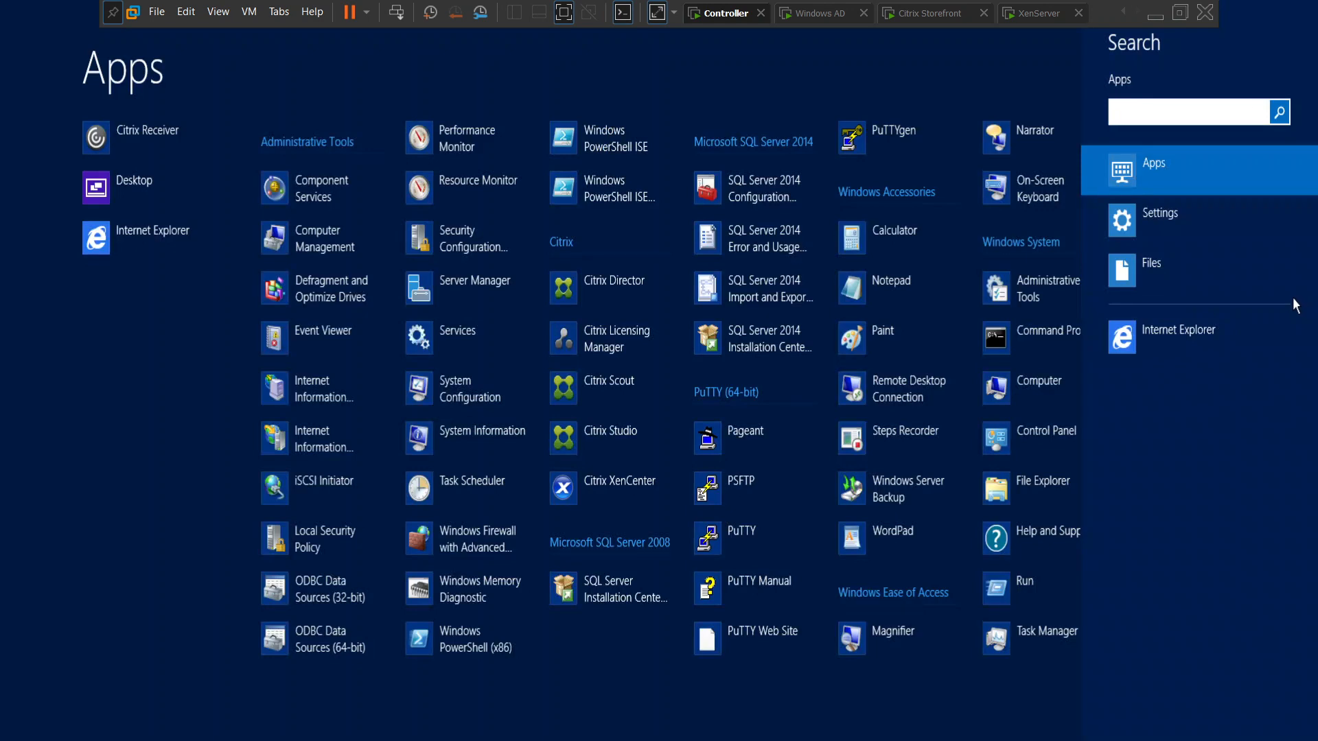
type("d")
key("BackSpace")
type("serv")
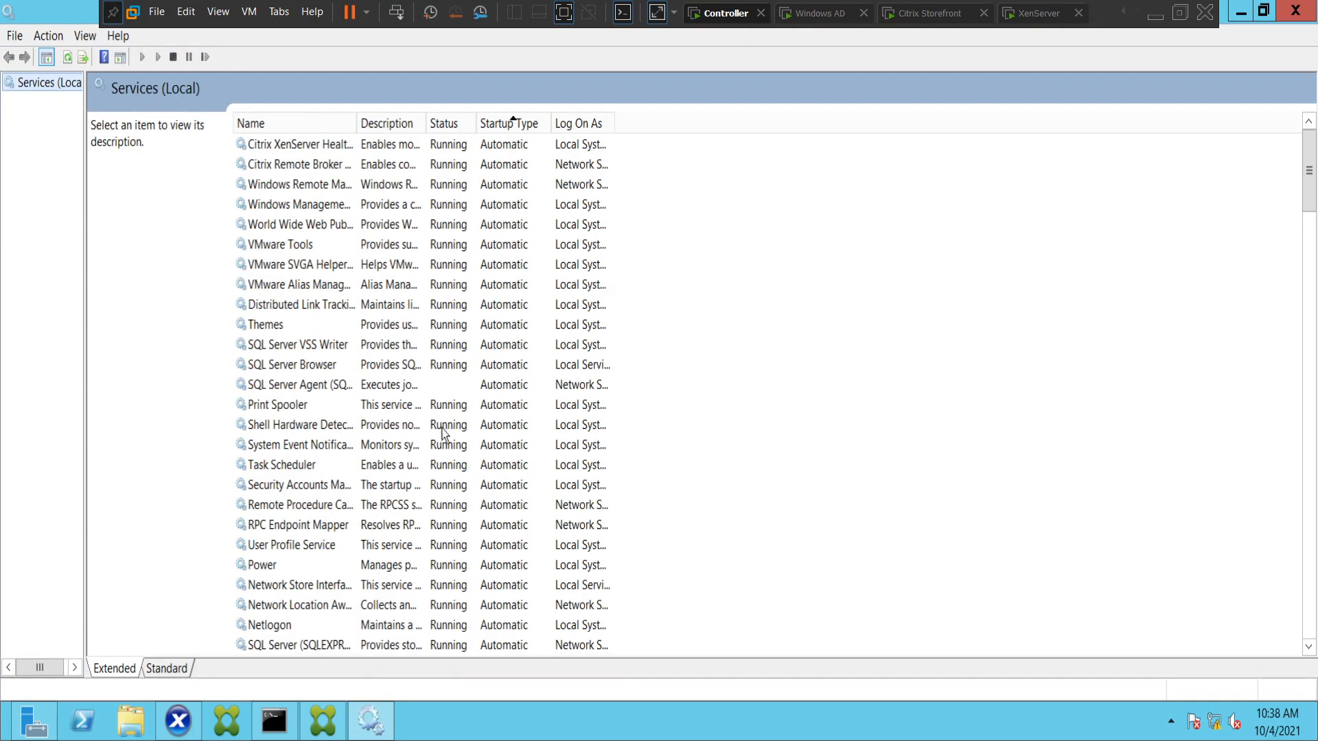
left_click(314, 388)
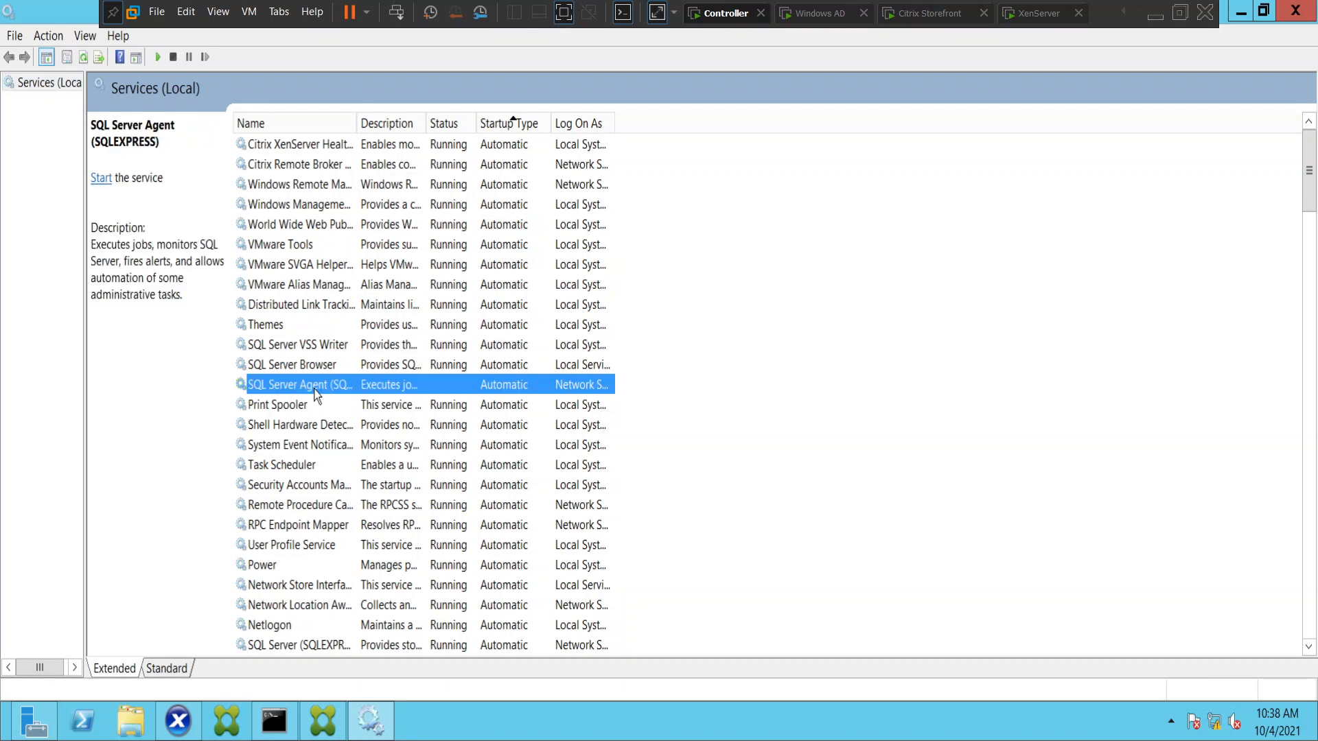
left_click(103, 178)
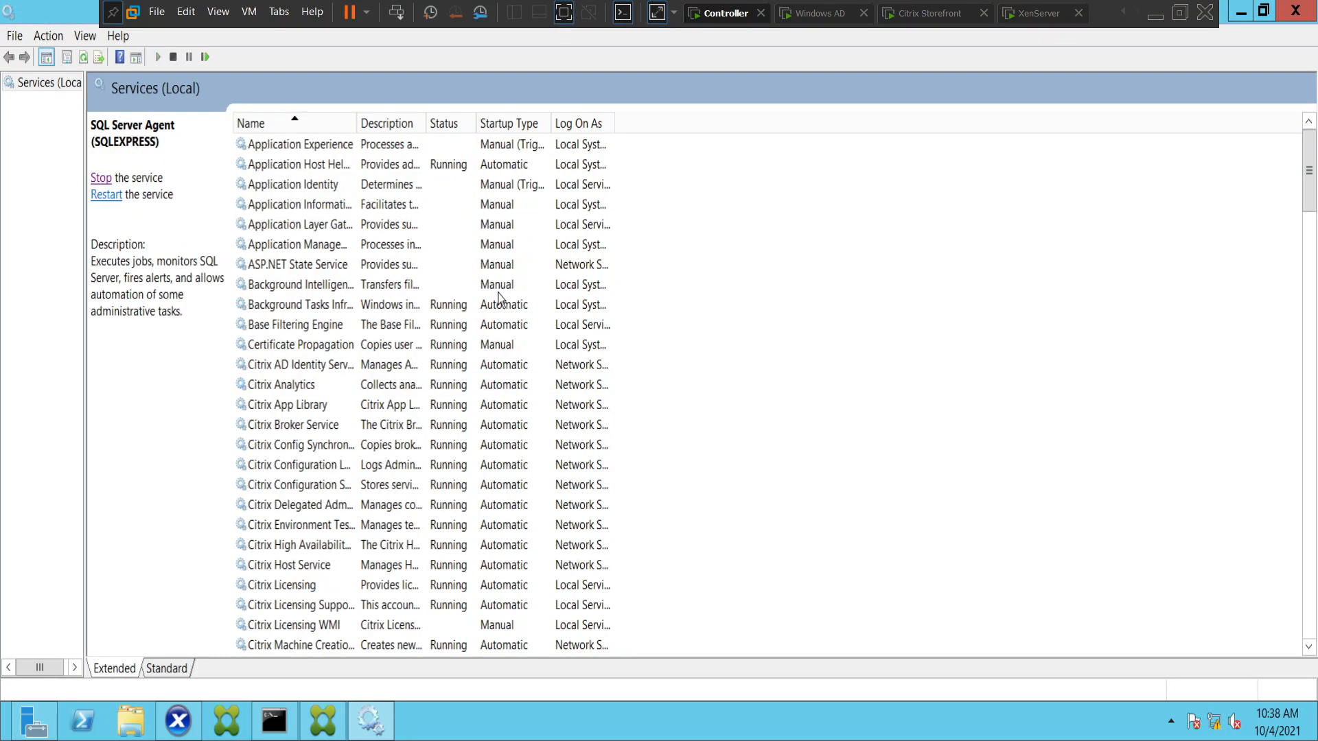
Sort the services by startup type and start the Software Protection service.
left_click(514, 125)
scroll(519, 265, "down", 14)
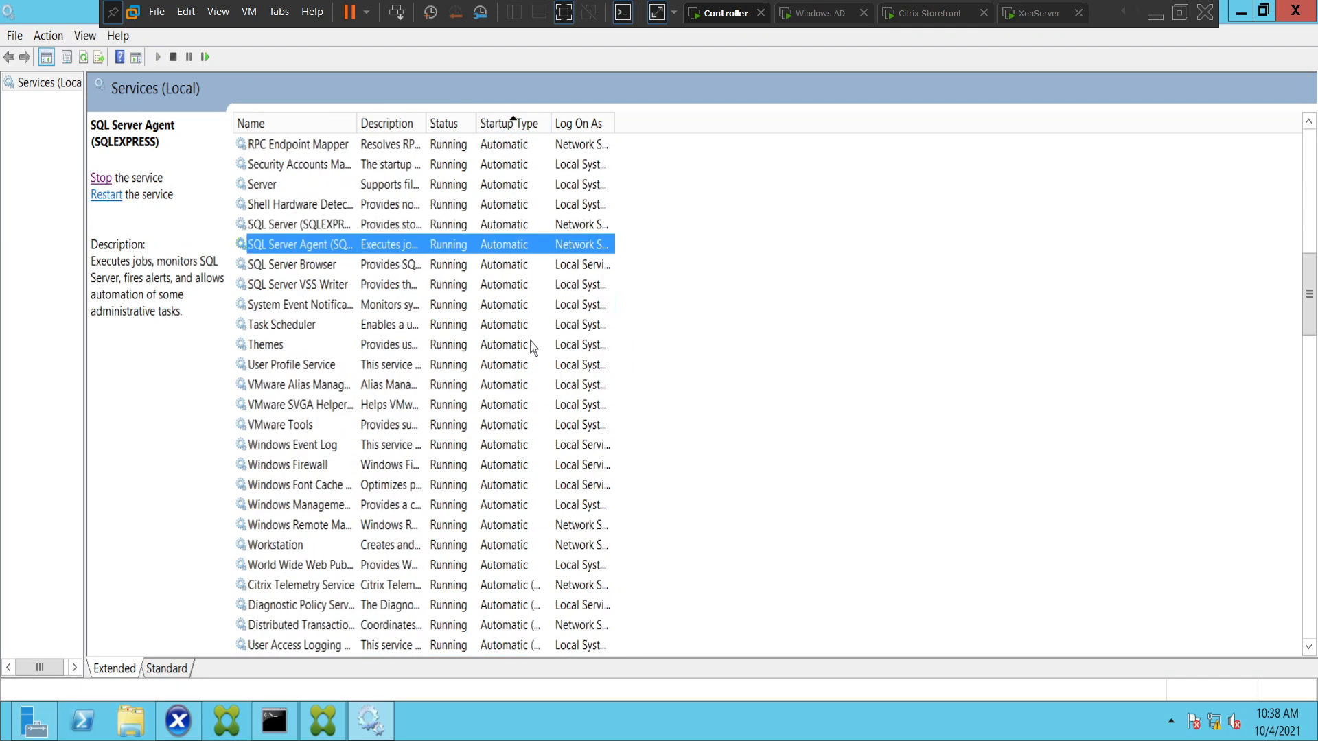
scroll(495, 467, "down", 7)
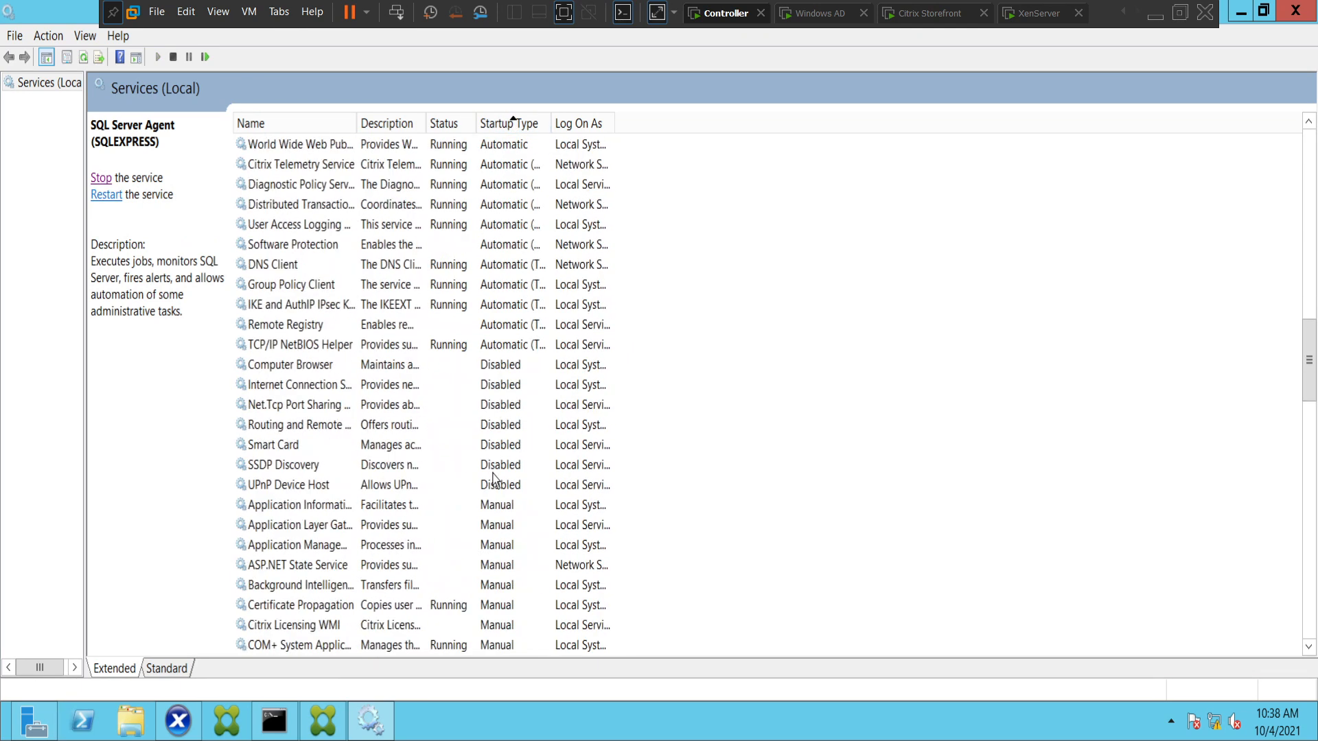
left_click(293, 249)
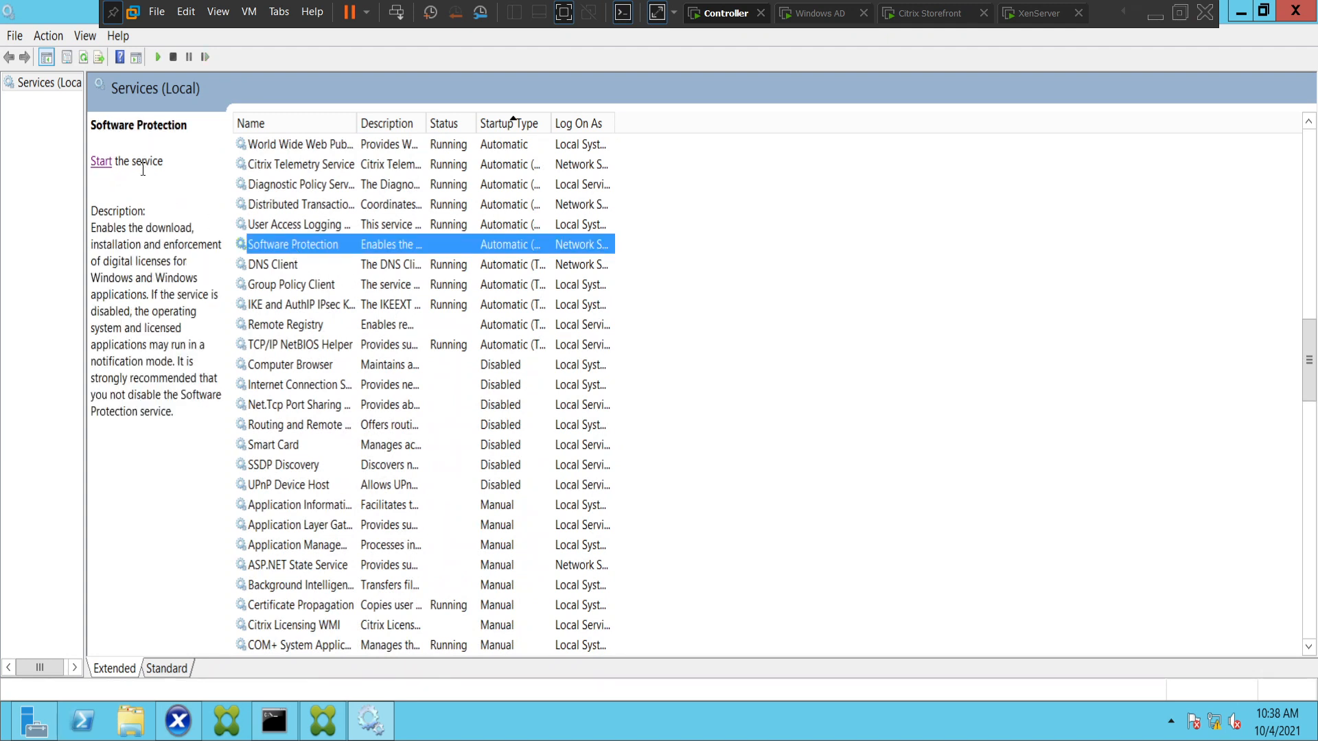
left_click(101, 162)
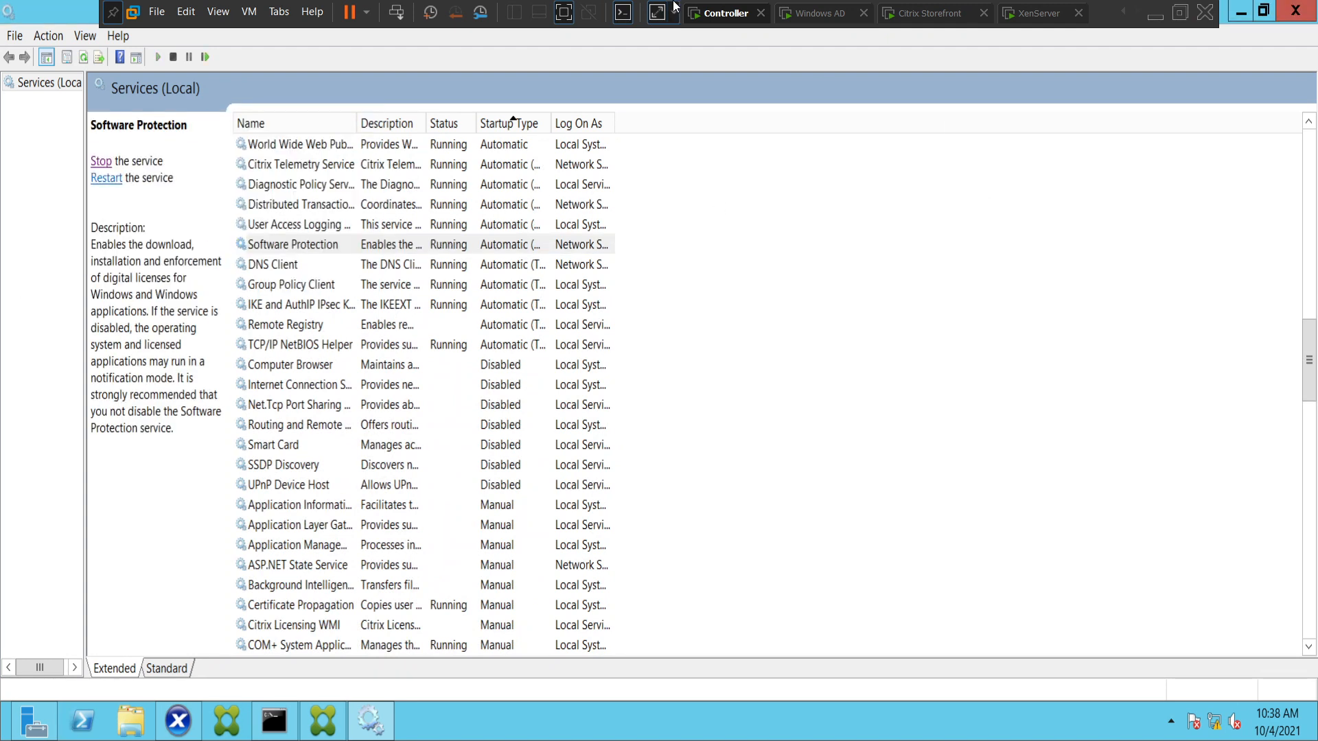
Switch to Citrix Studio, close the database error, and confirm the Edit Connection dialog again.
left_click(324, 721)
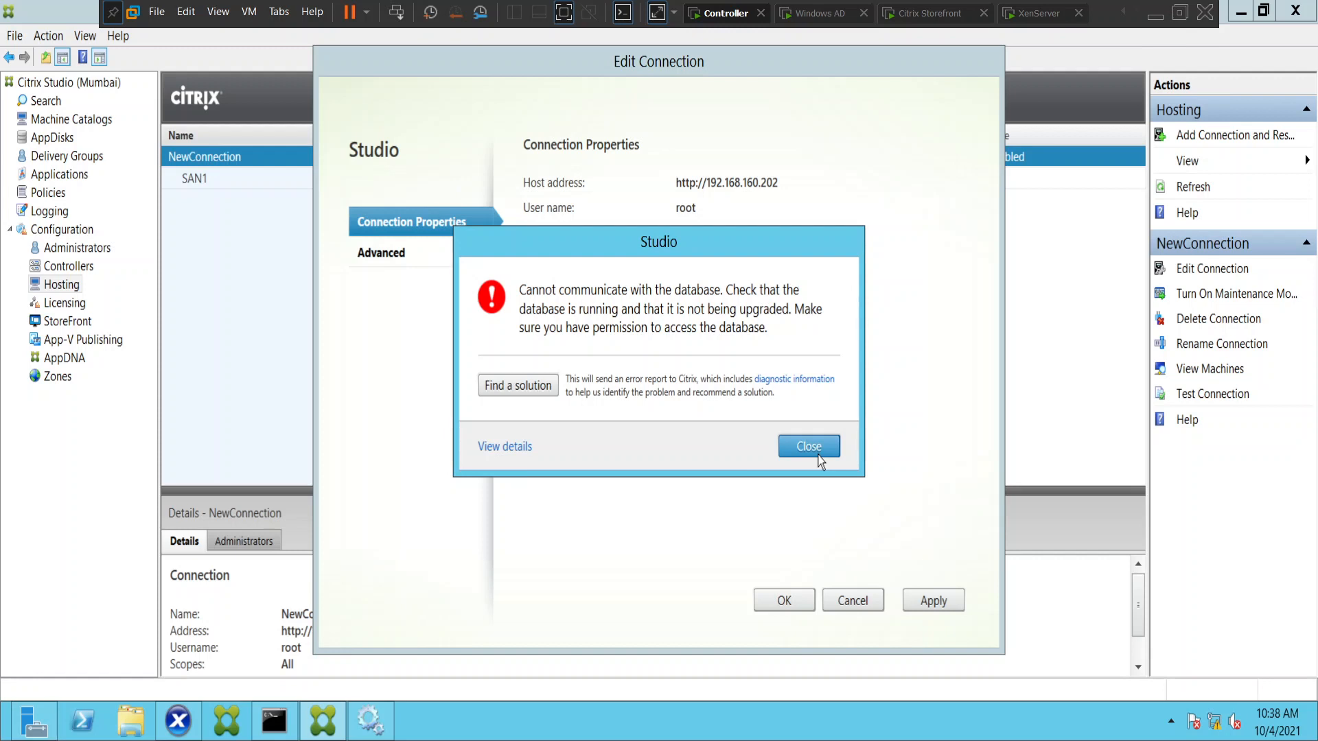
left_click(821, 461)
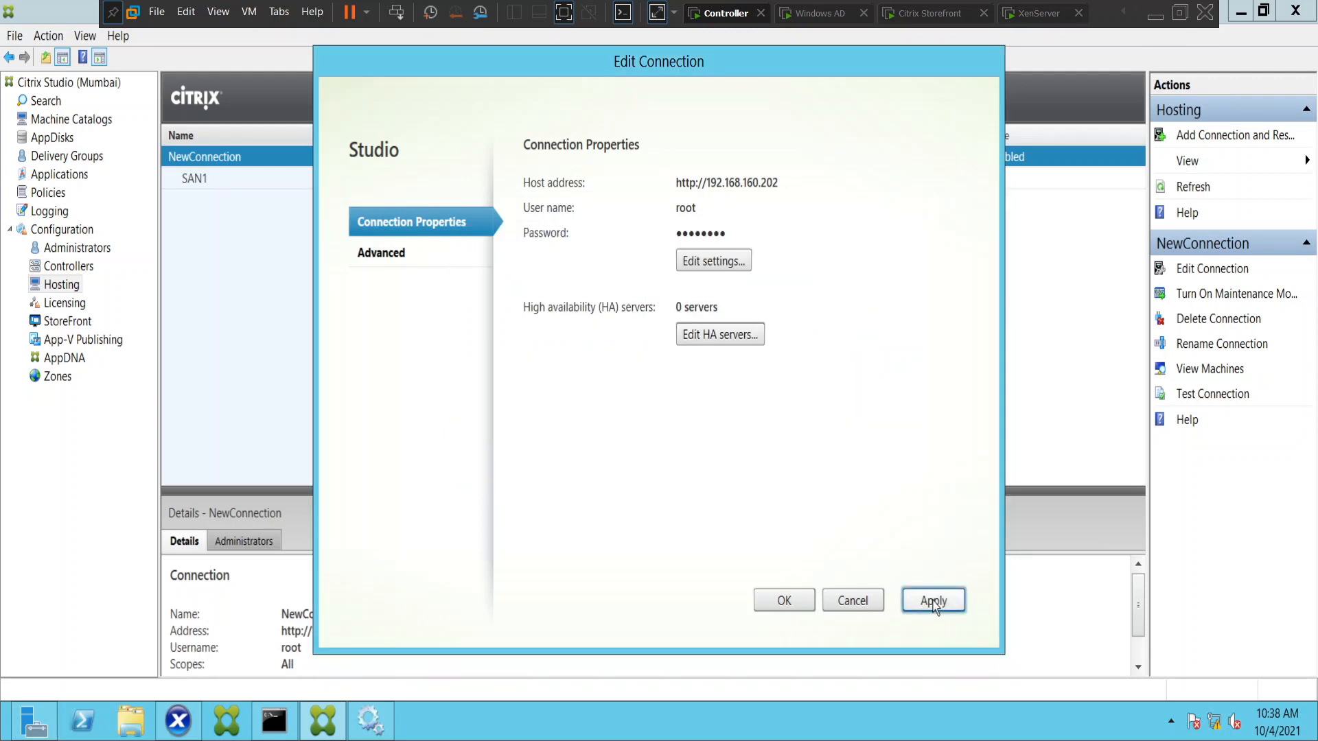
left_click(800, 603)
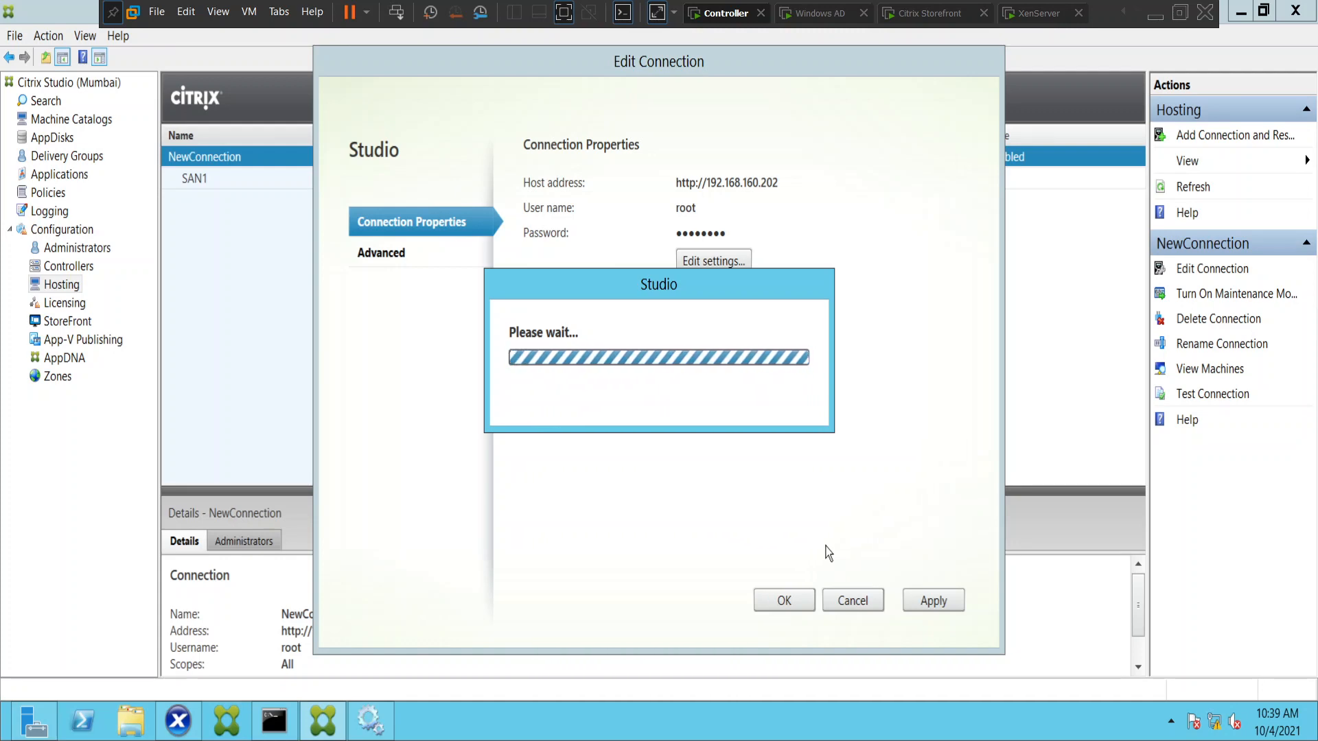
Switch to Services, start the SQL Server Agent (SQLEXPRESS) service again, and refresh the services list.
left_click(373, 728)
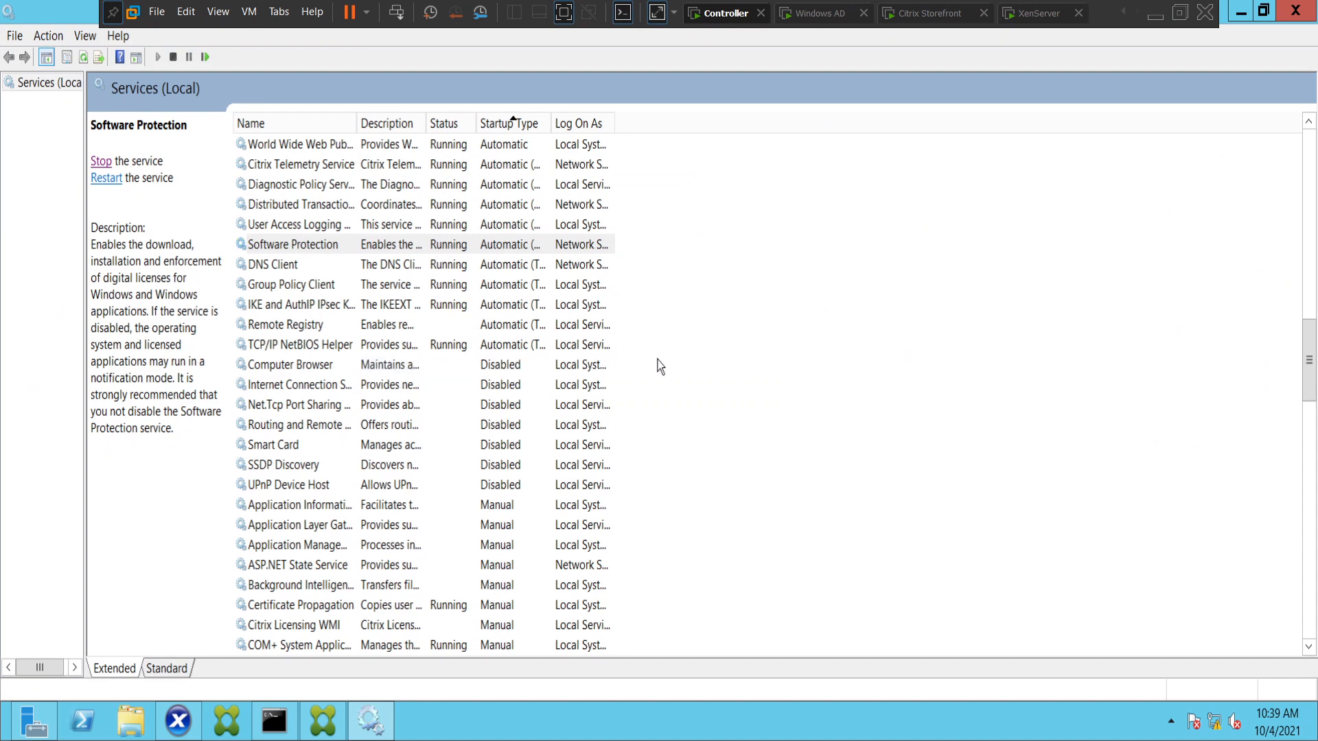
left_click(1309, 178)
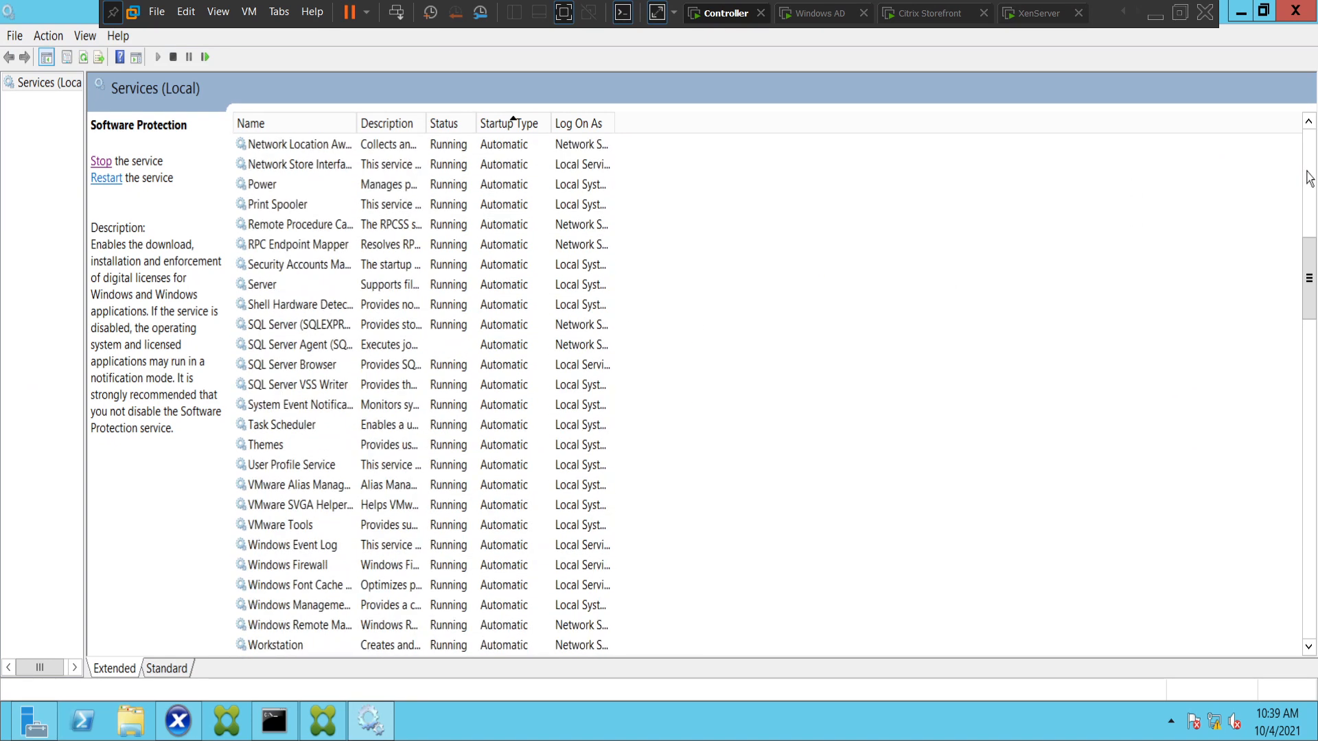
left_click(300, 349)
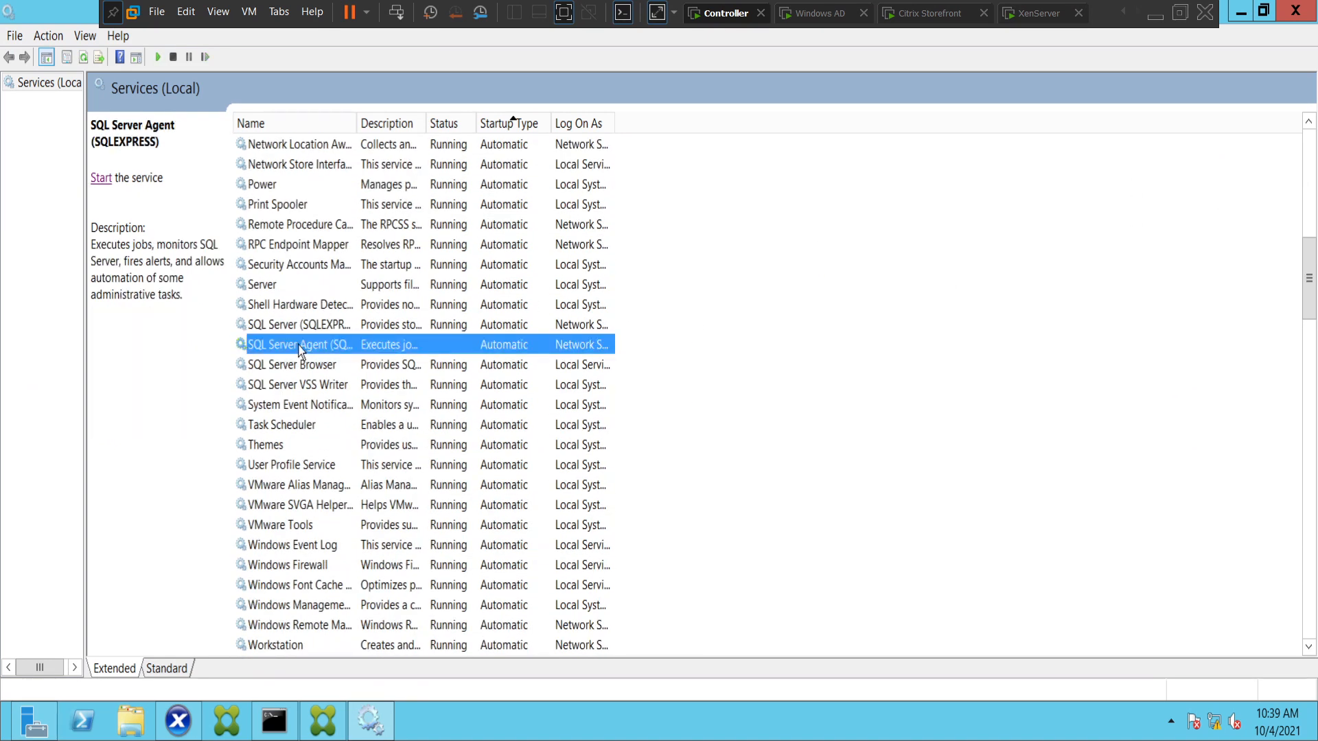
left_click(102, 179)
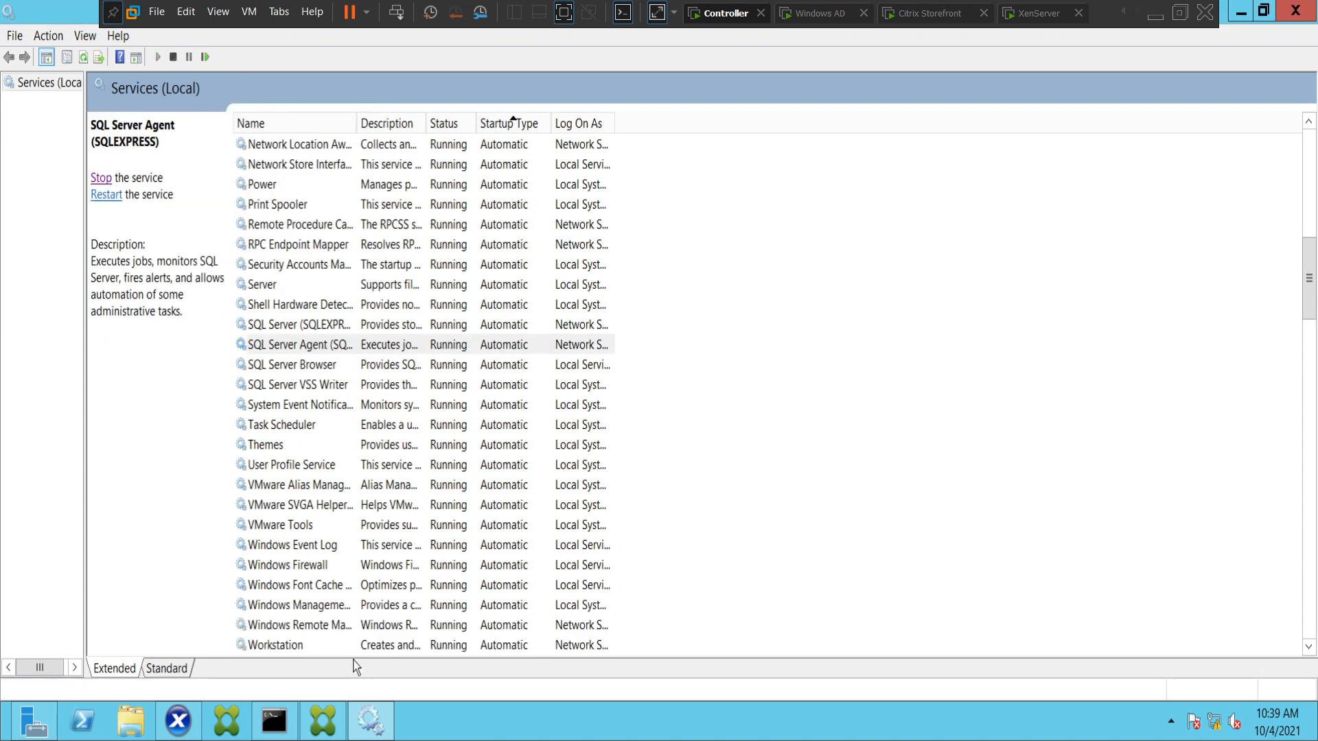
left_click(84, 60)
Check the progress of the connection update in Citrix Studio and review the status of the automatic services in Services.
left_click(333, 732)
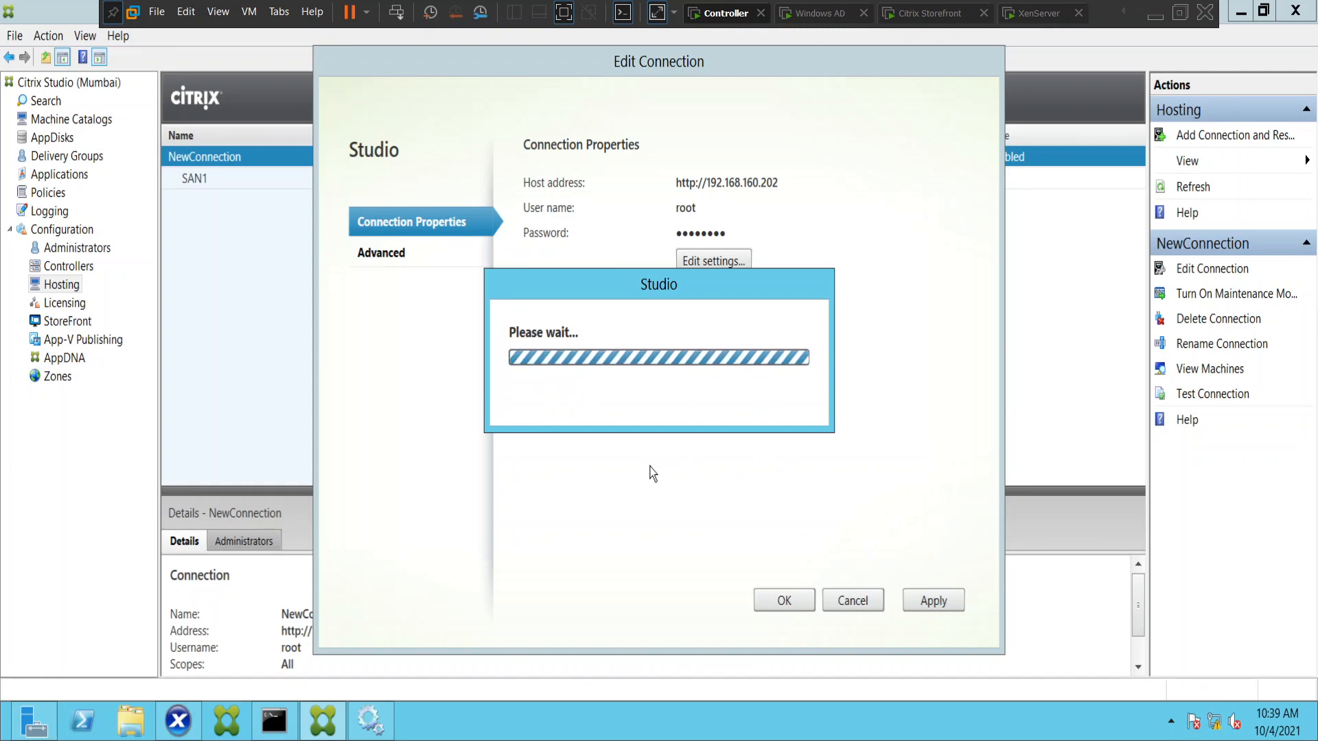
left_click(371, 721)
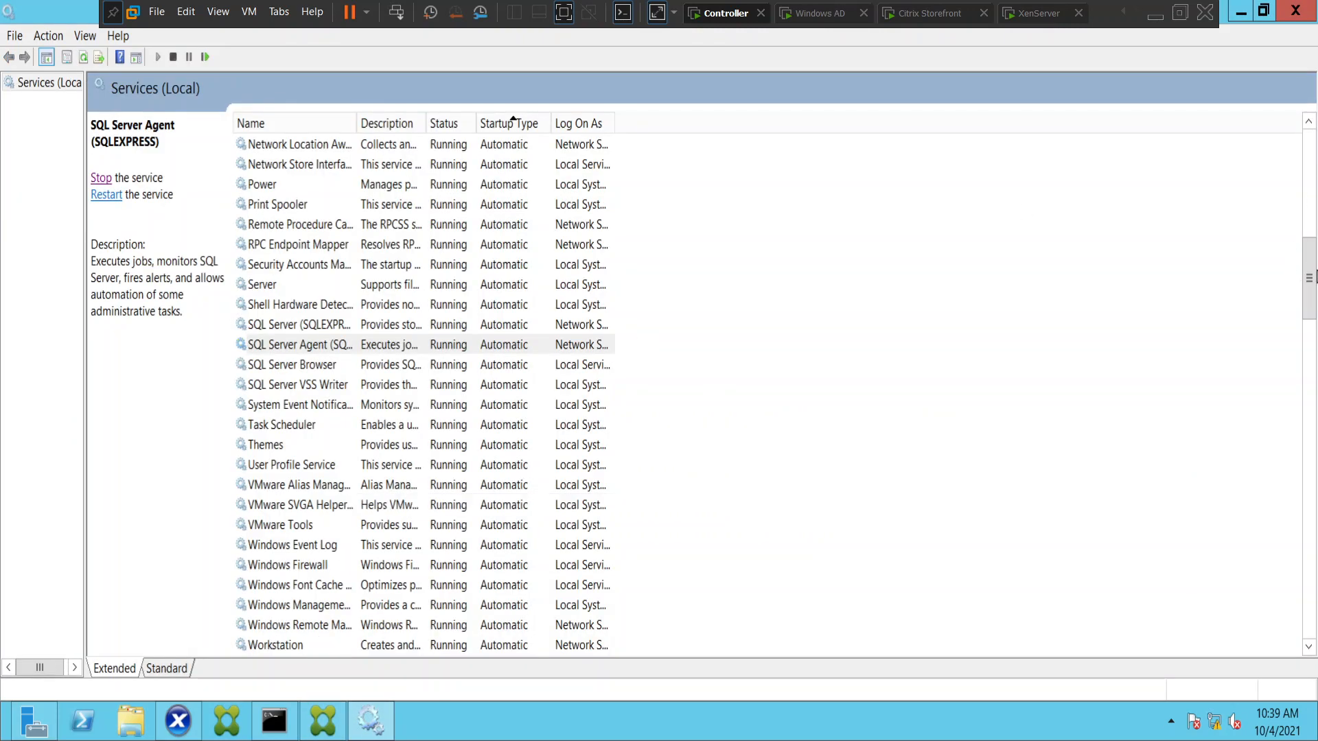
left_click(1310, 178)
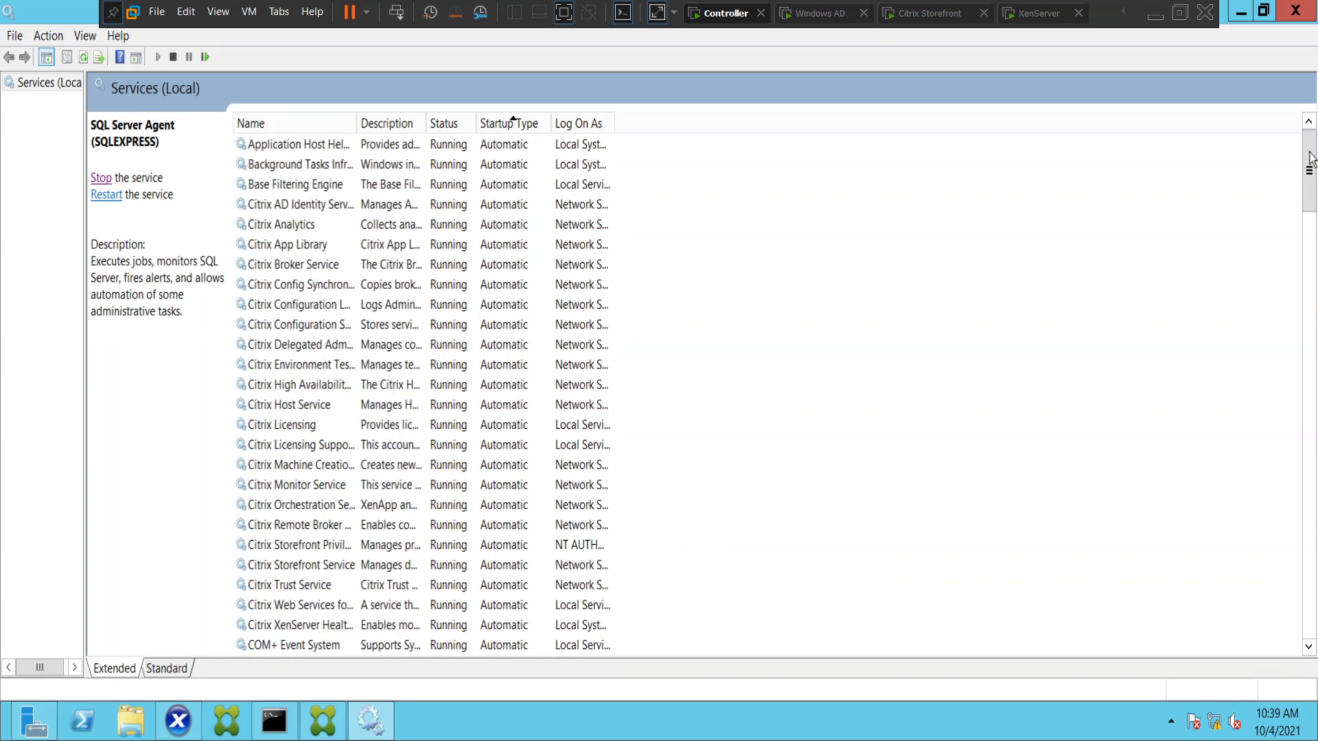
left_click_drag(1309, 184, 1316, 346)
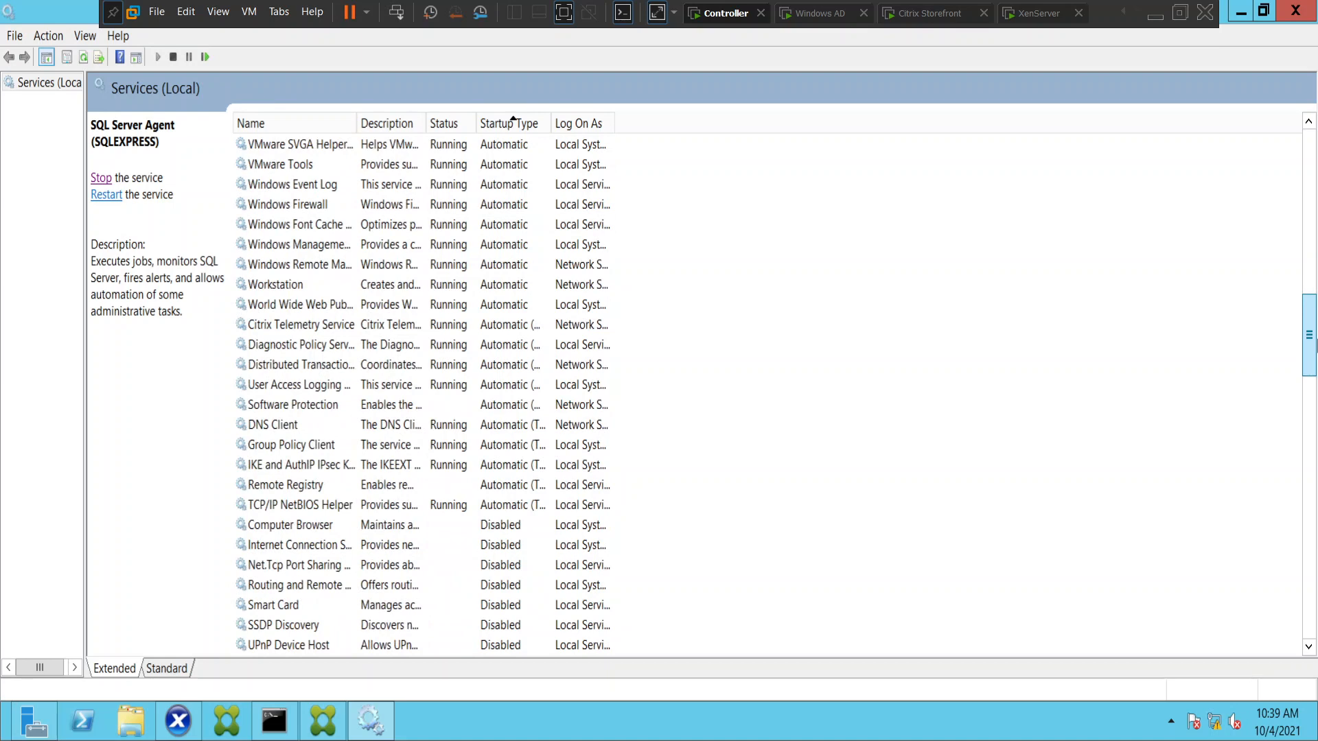
left_click(338, 717)
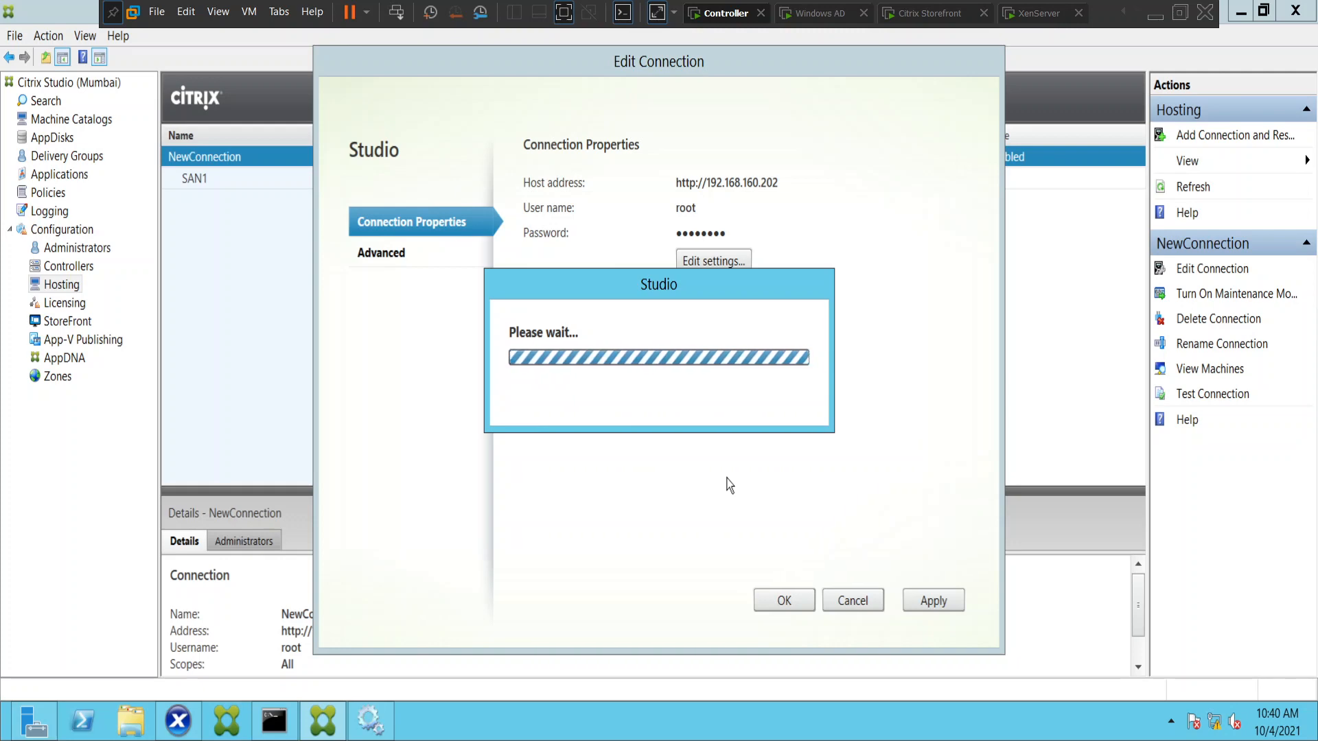
Compare NewConnection's address in Citrix Studio with the XenServer console's IP address, test the connection, and close the test results.
left_click(1050, 13)
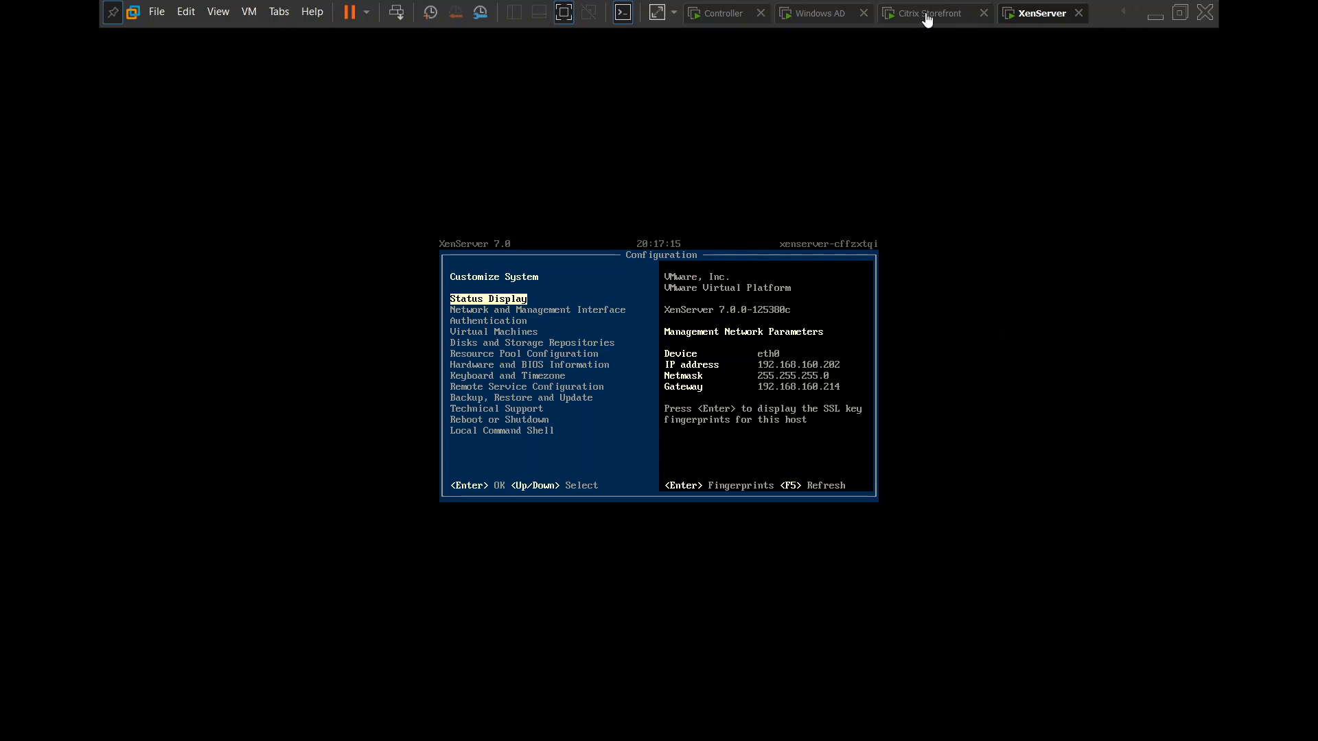
left_click(741, 15)
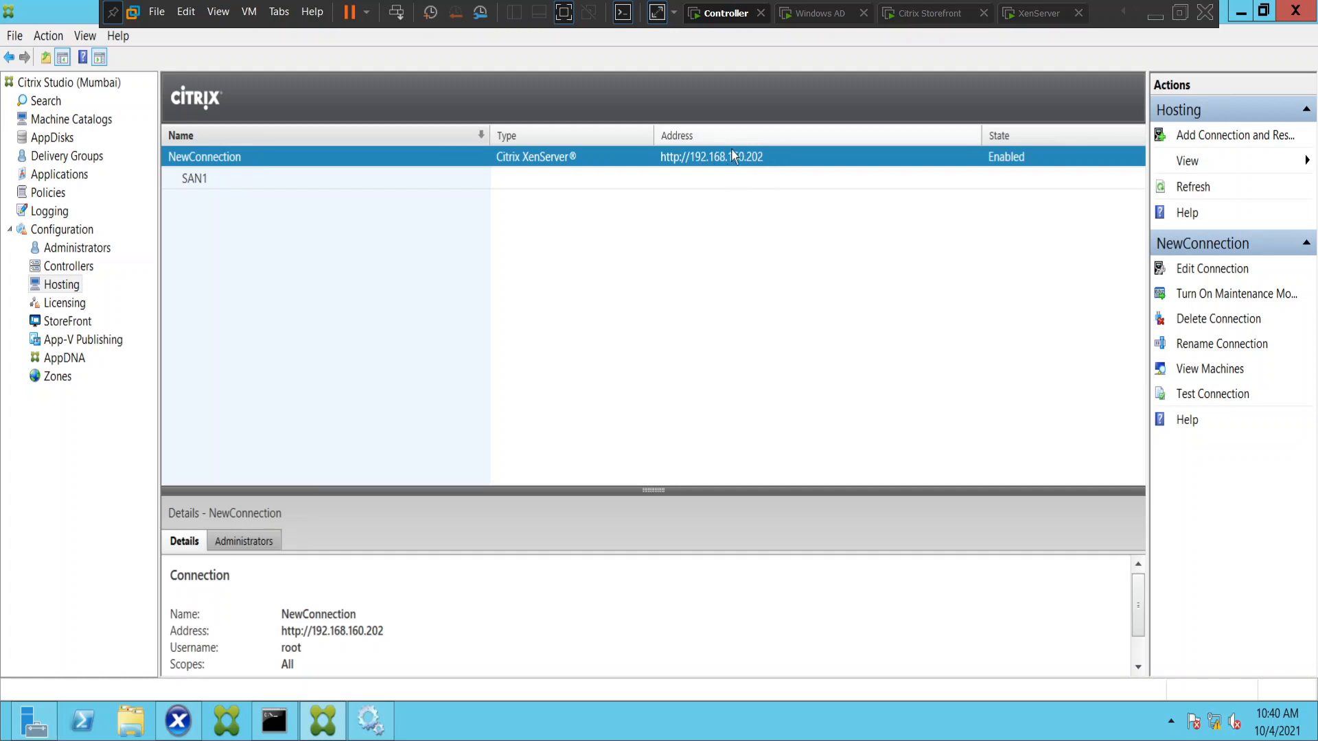
left_click(1033, 14)
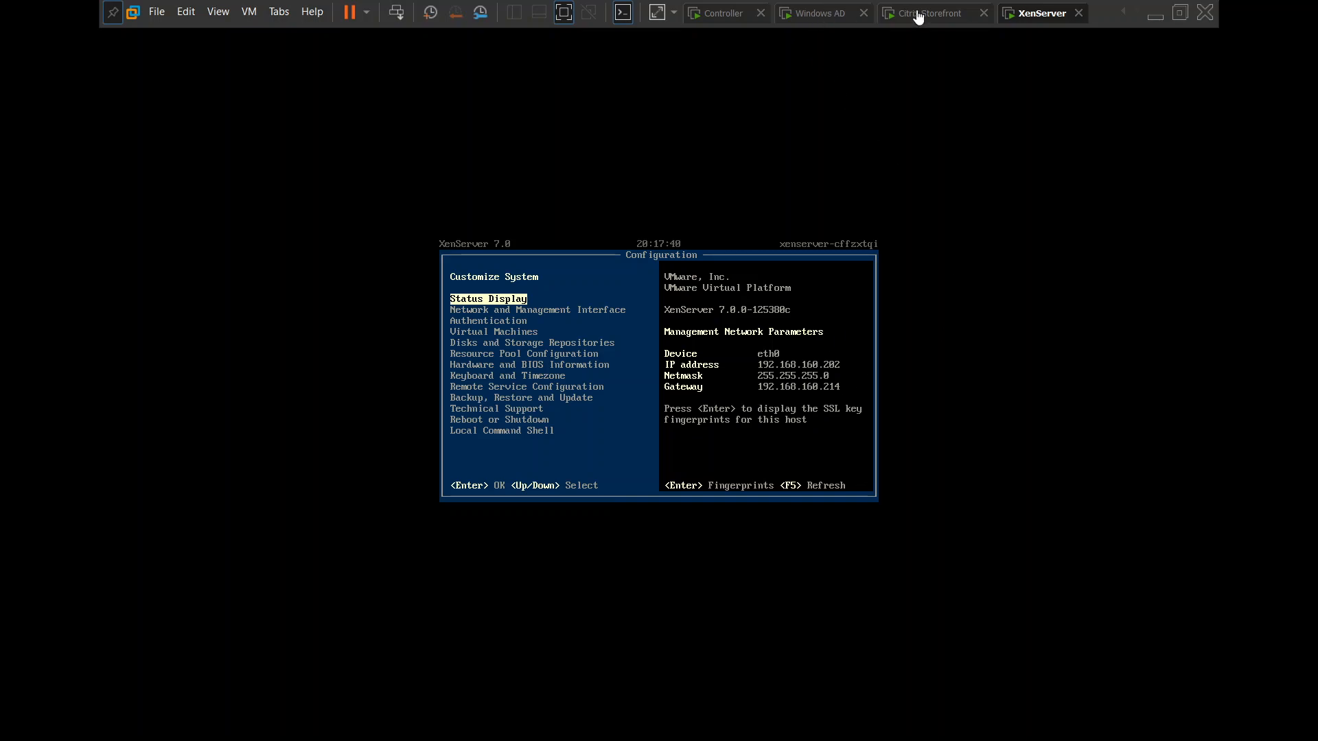
left_click(723, 15)
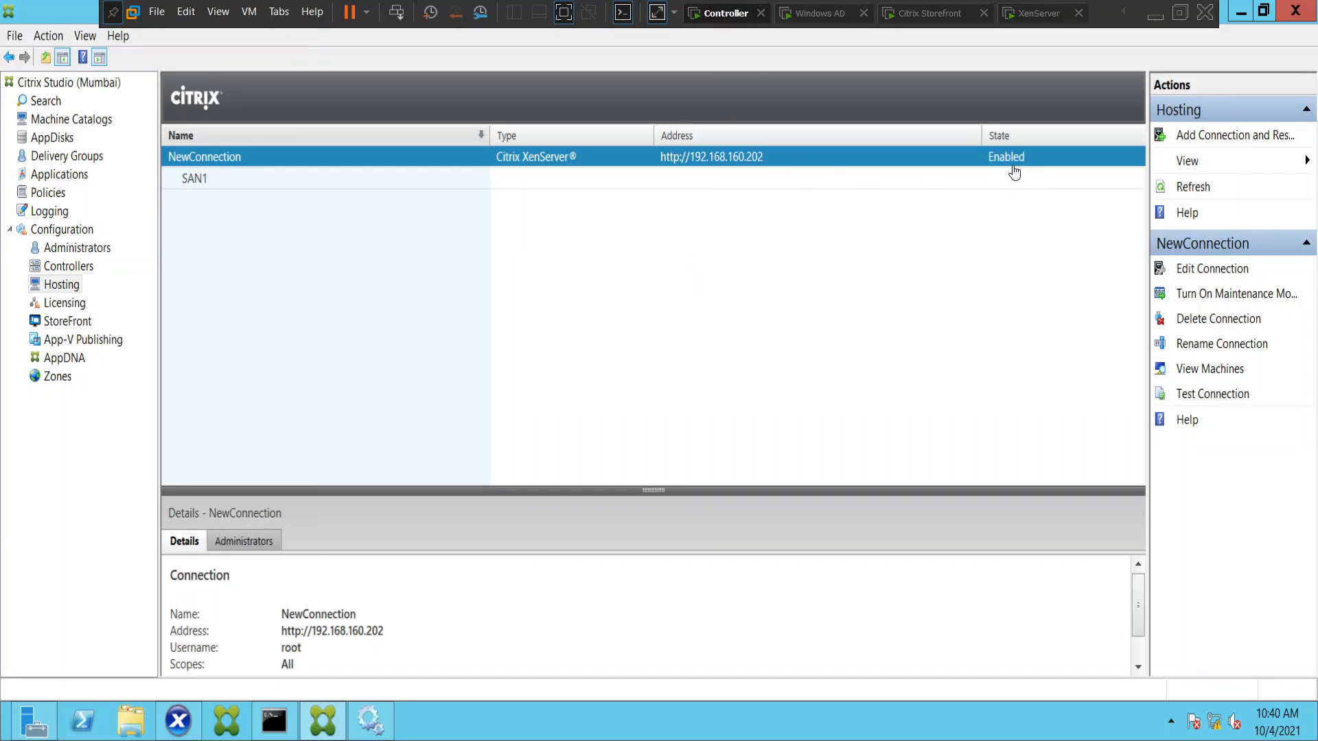
left_click(1213, 395)
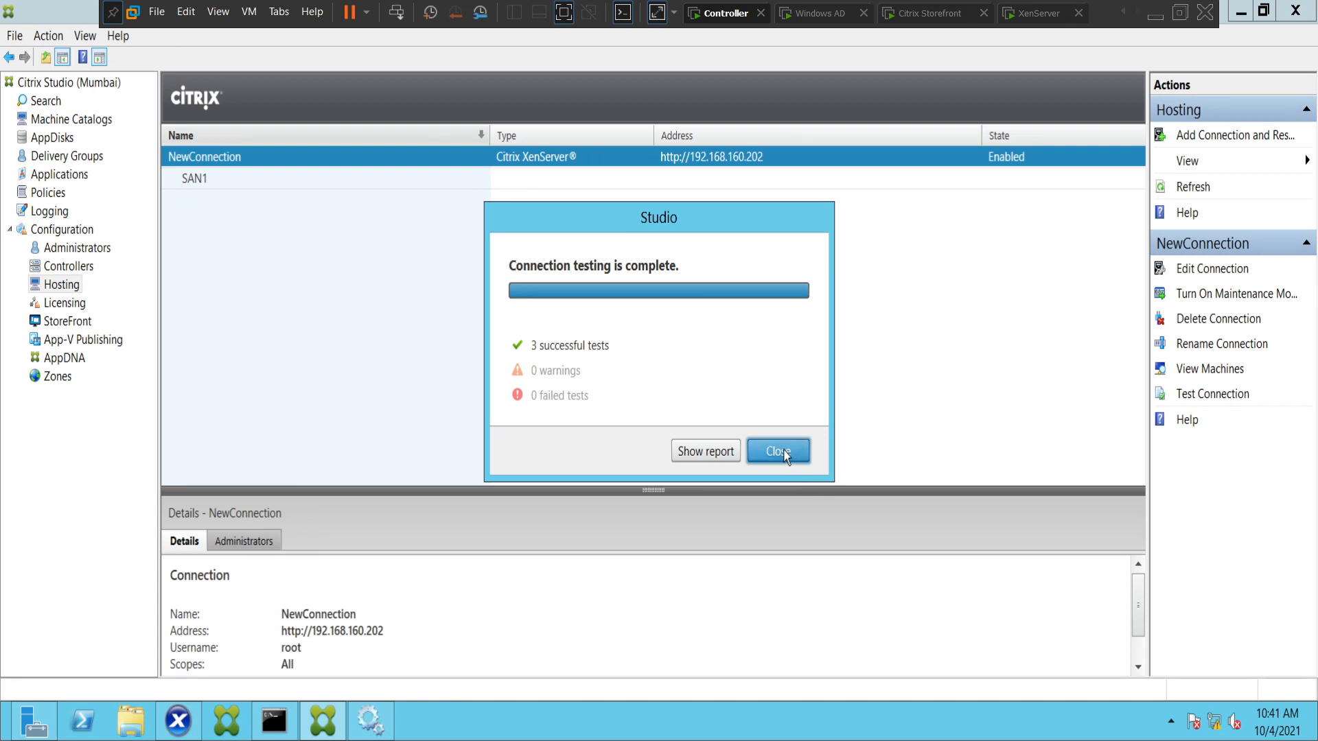
left_click(787, 458)
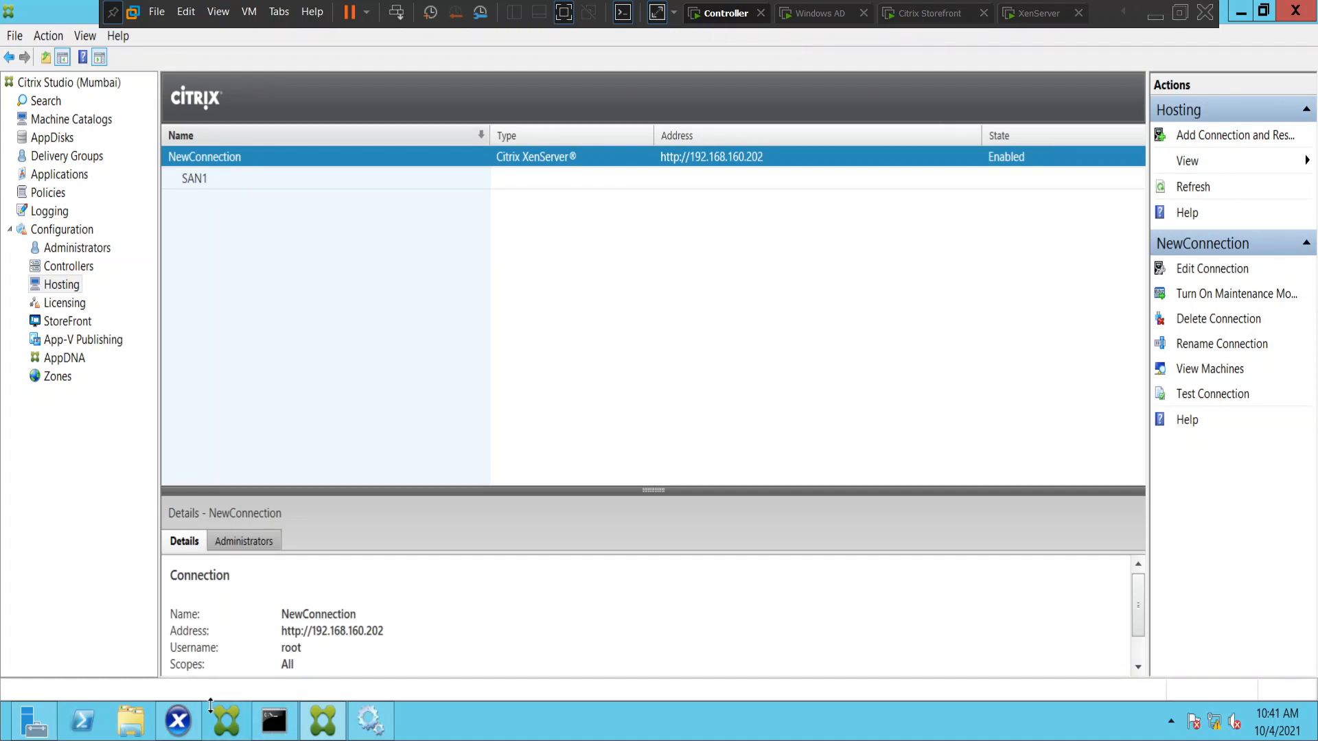
Switch to the Citrix Storefront machine, reopen the Citrix Receiver logon page from the timed-out session, and show the machine full screen.
left_click(923, 14)
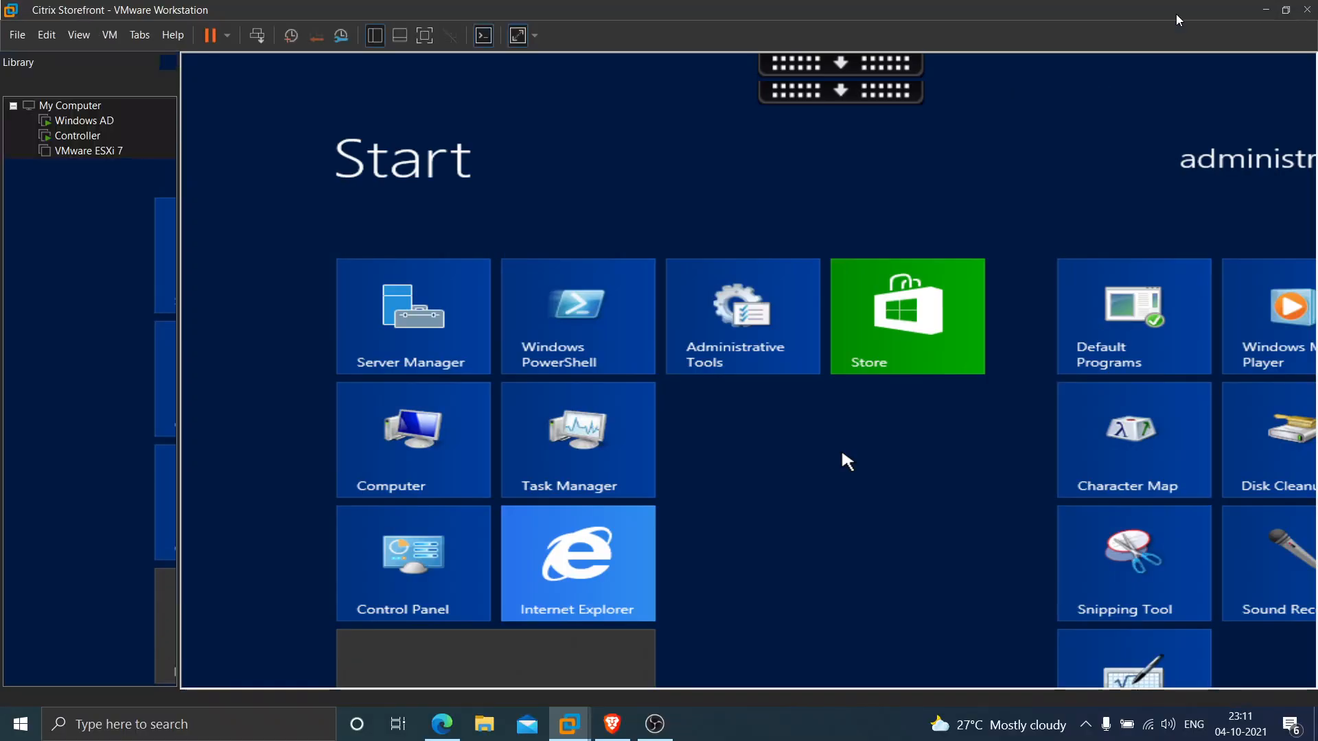
left_click(1180, 13)
left_click(750, 92)
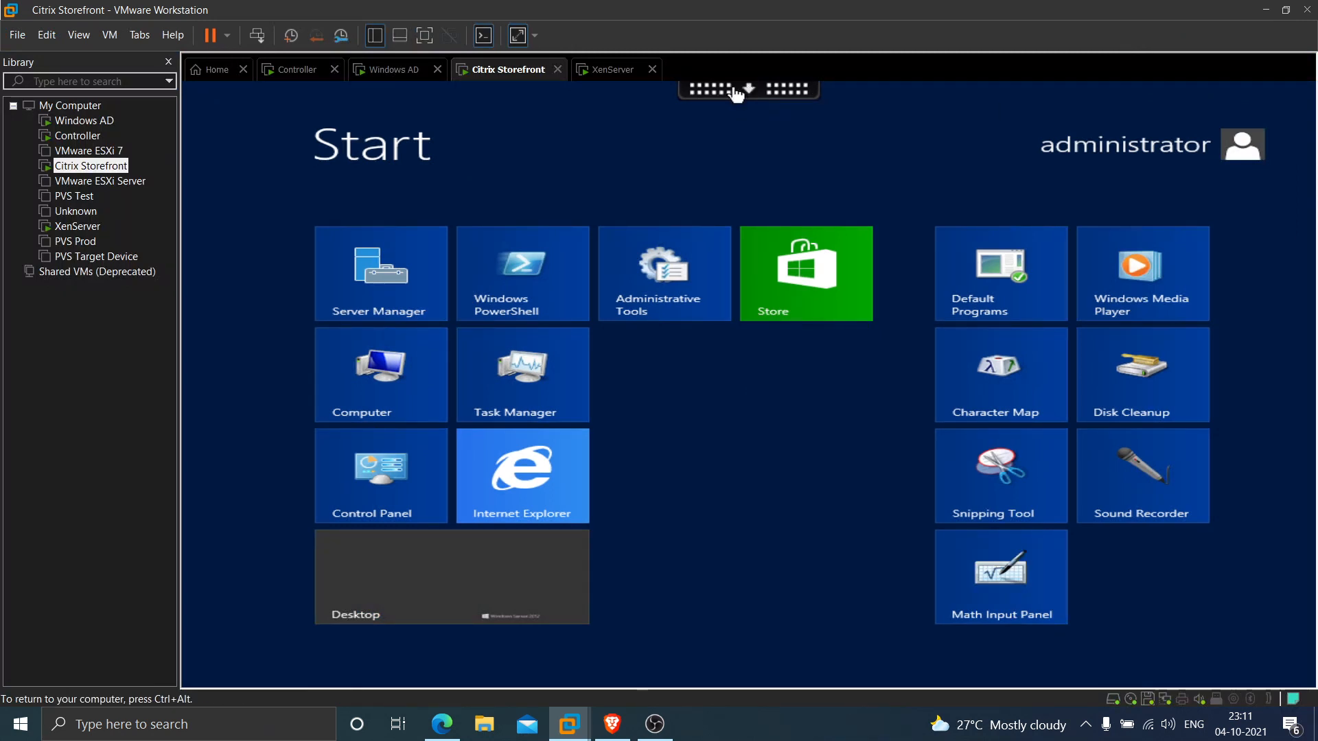
left_click(733, 91)
left_click(453, 104)
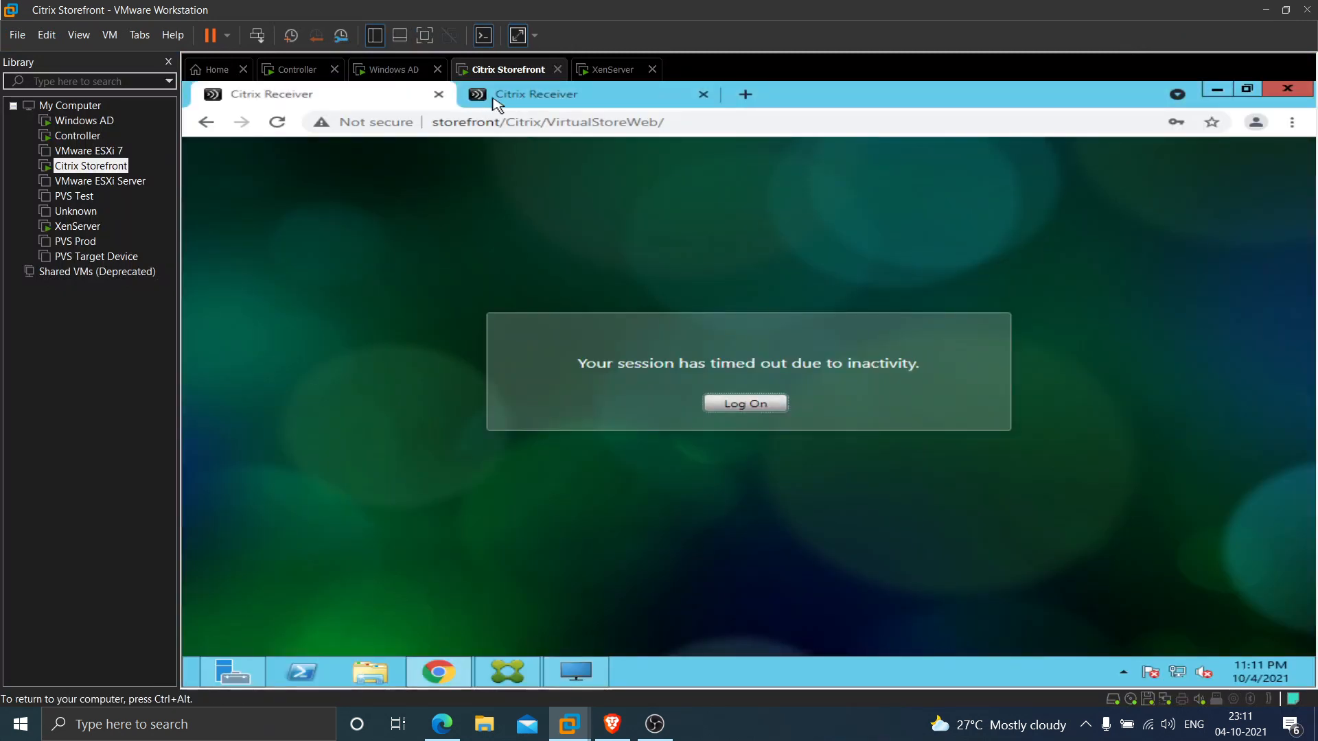
left_click(754, 405)
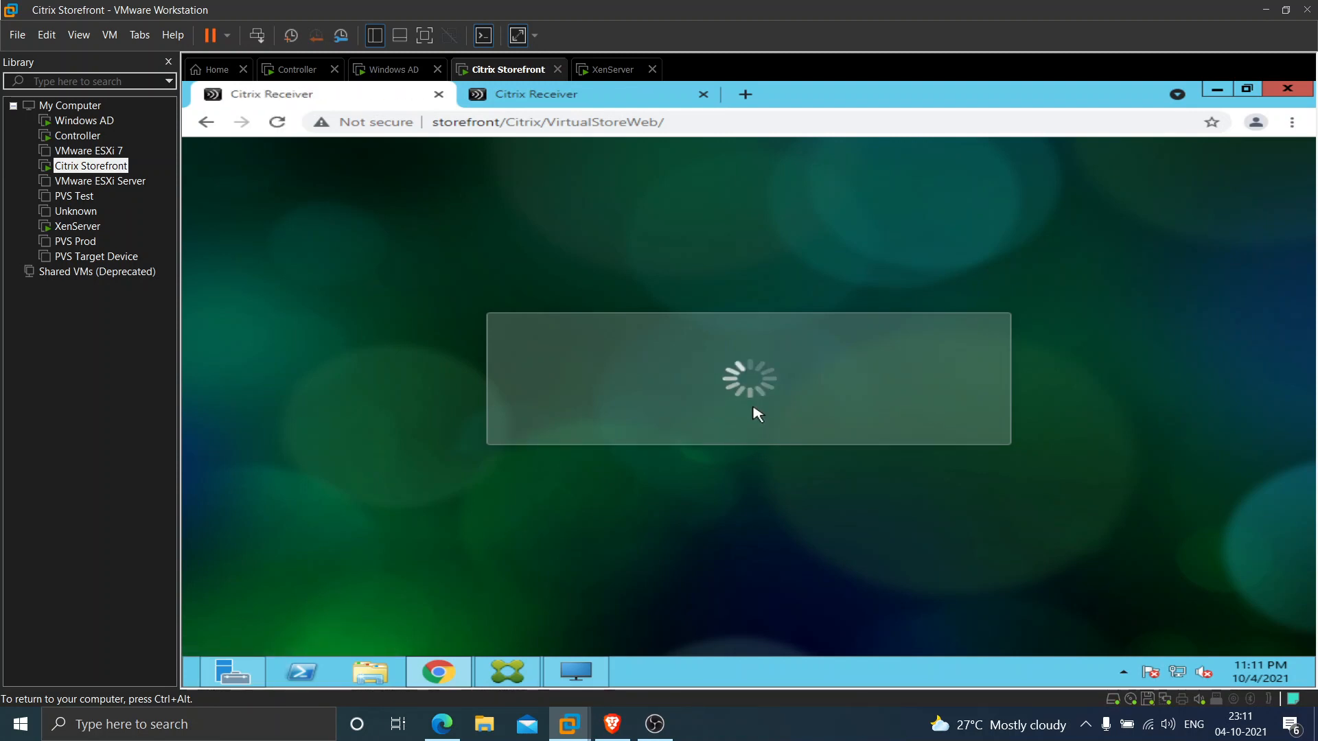
left_click(427, 38)
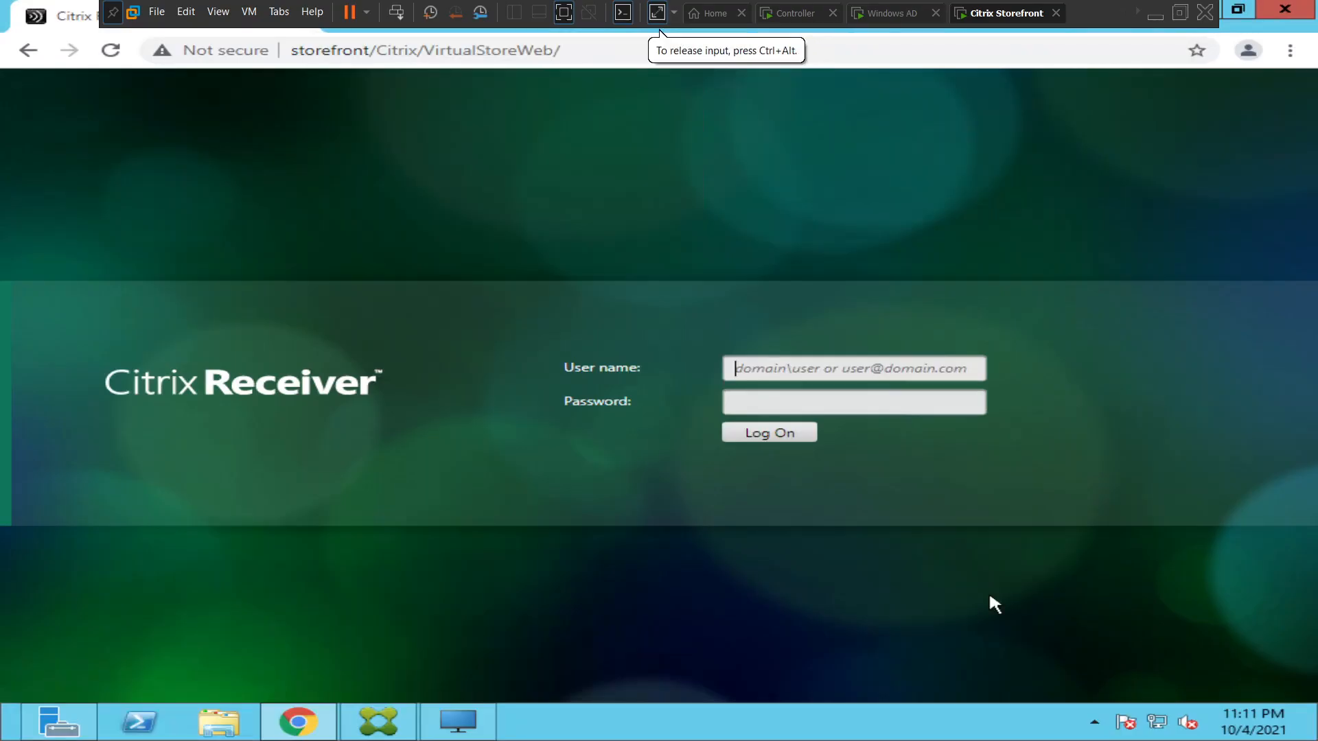
Log on to Citrix Receiver with the domain administrator's user name and account password.
left_click(813, 361)
type("naresh")
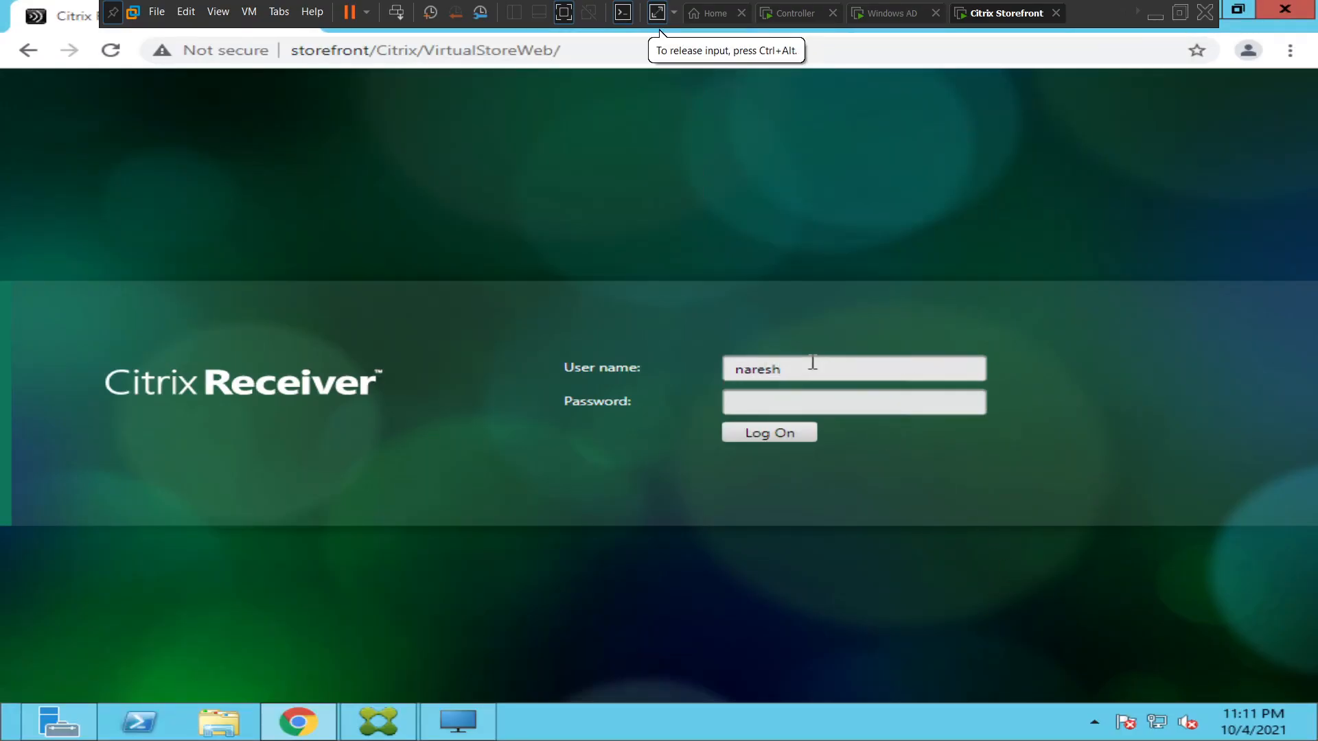
type(".com\\a")
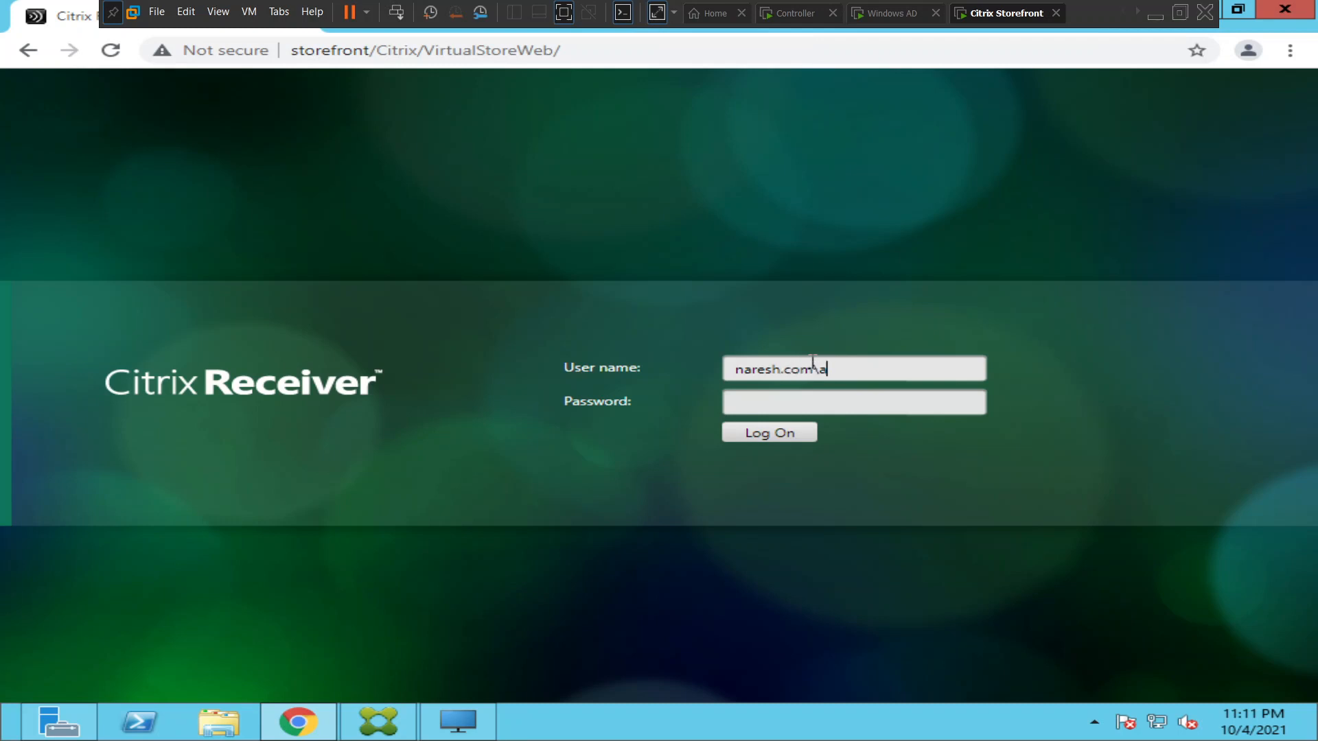
type("dministrator")
key("Tab")
type("P")
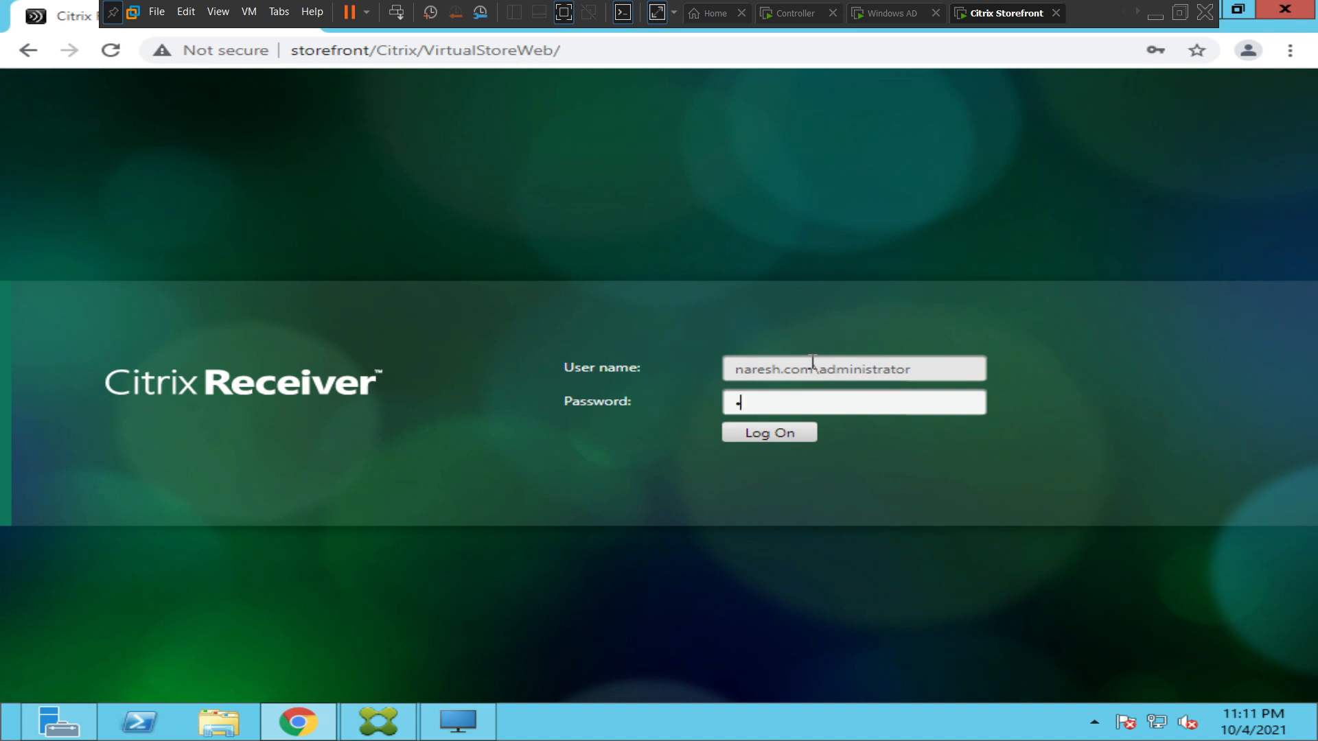
type("s")
key("Return")
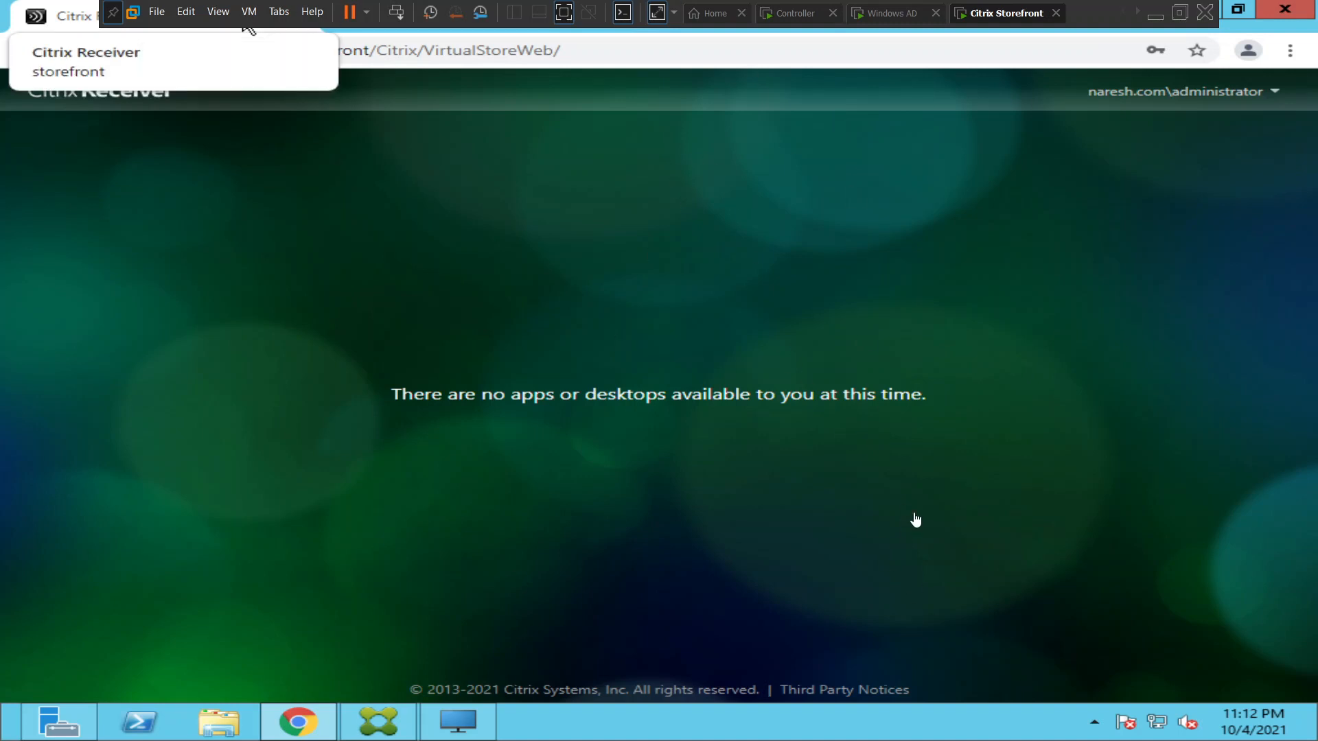
Switch to the Controller machine and review the status of the automatic Citrix and SQL Server services in Services.
left_click(788, 13)
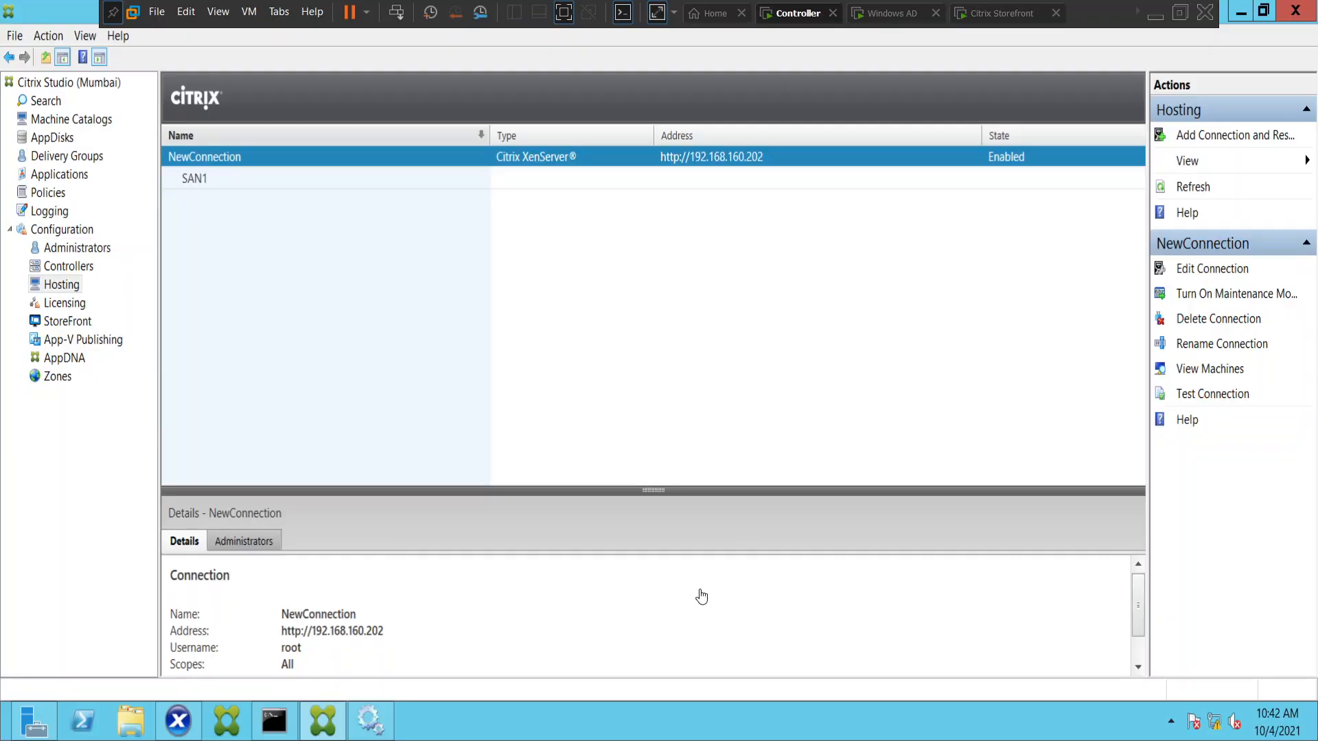
left_click(370, 719)
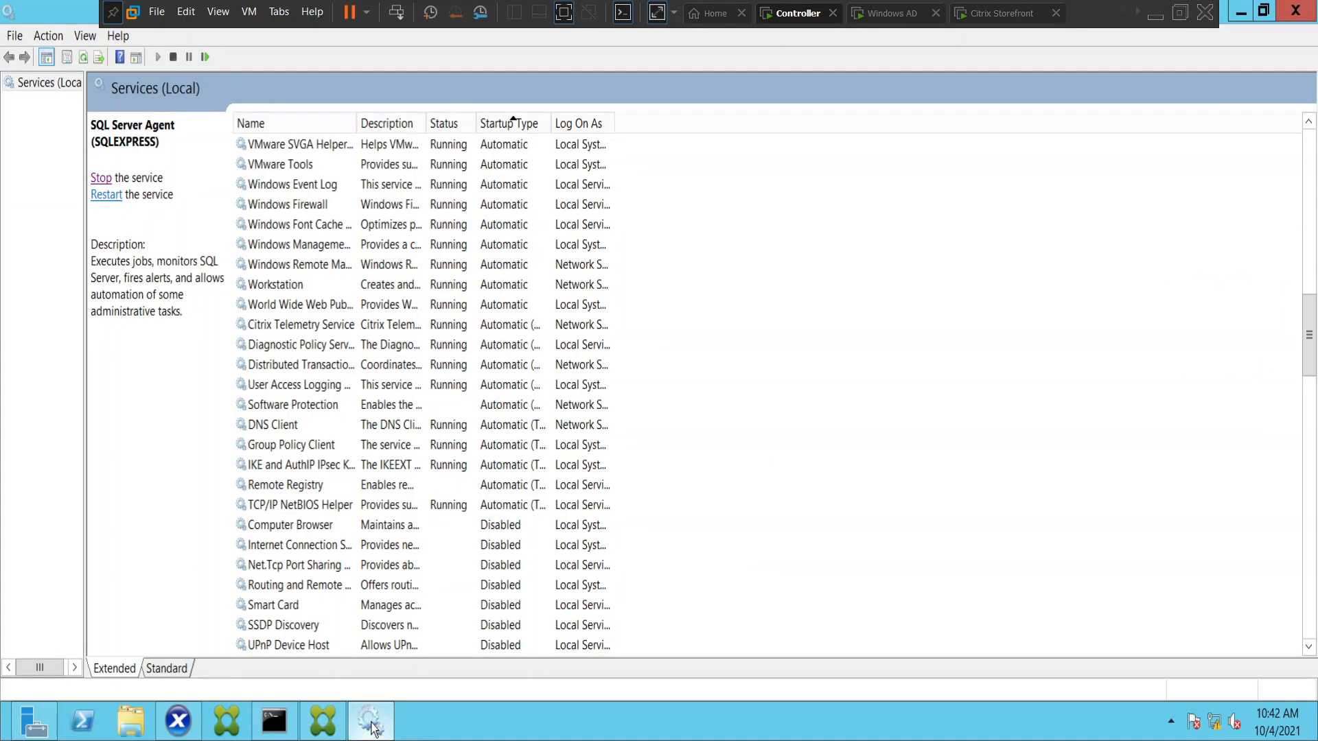
left_click(499, 130)
left_click(499, 130)
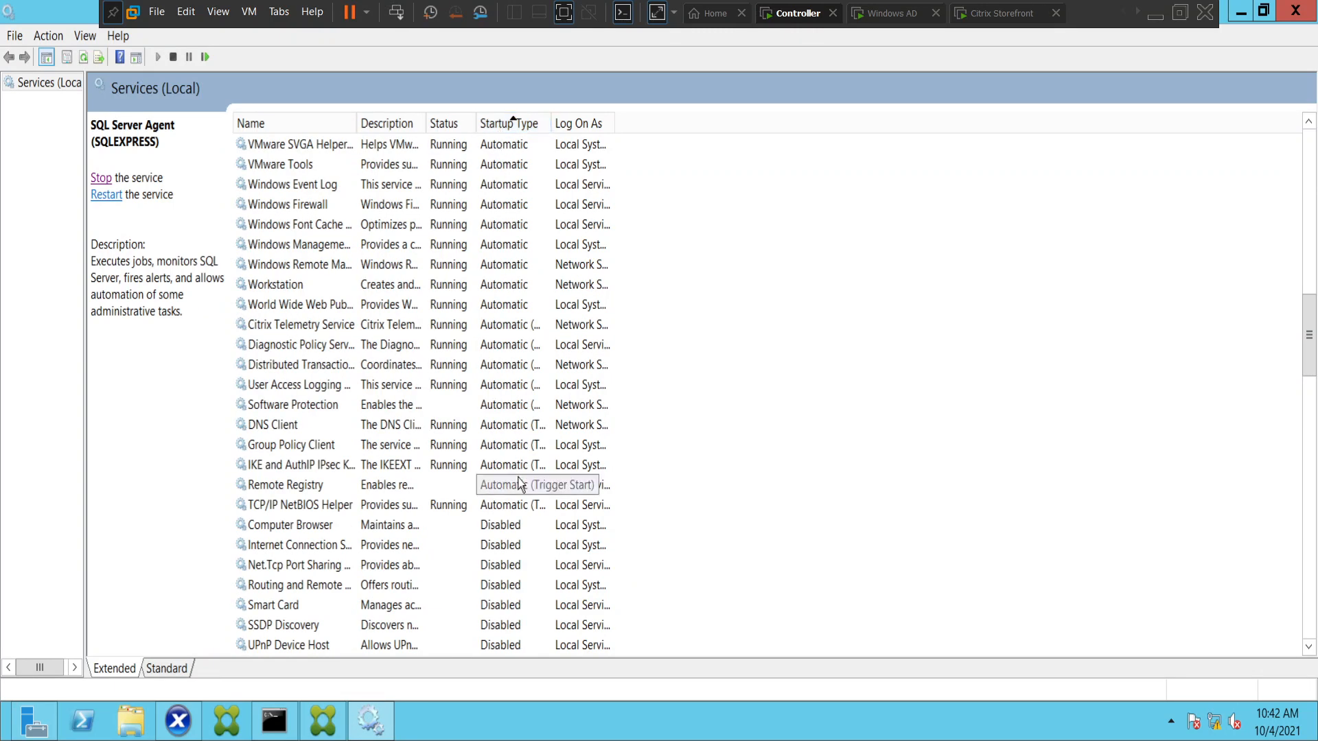
left_click(536, 466)
scroll(583, 449, "up", 15)
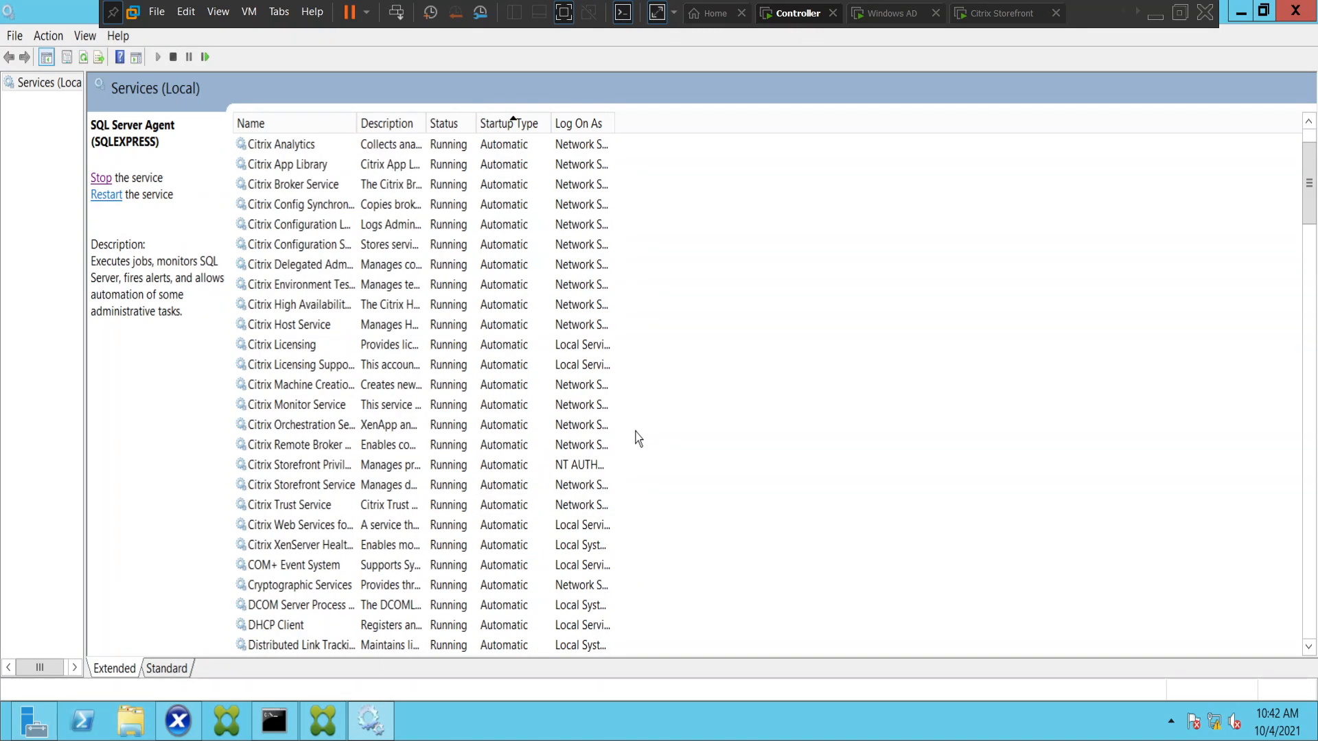
scroll(638, 439, "up", 2)
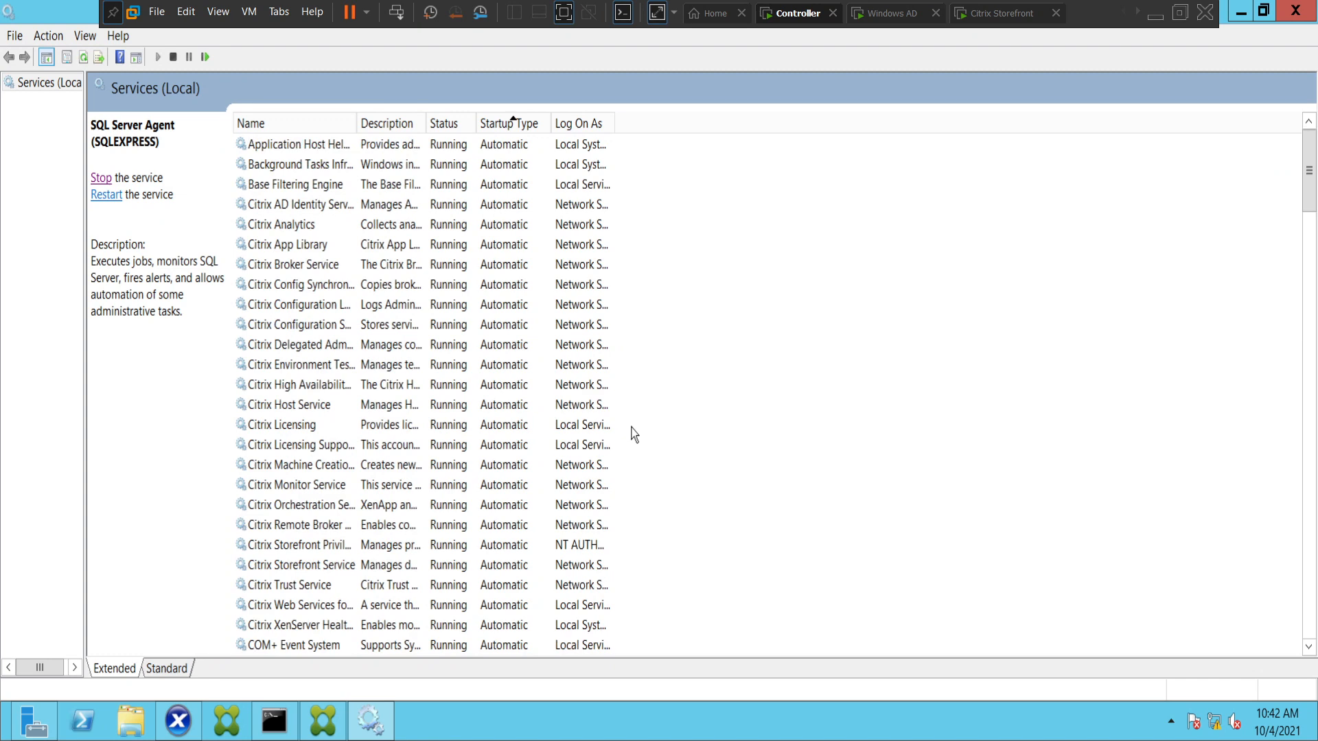
scroll(477, 288, "down", 13)
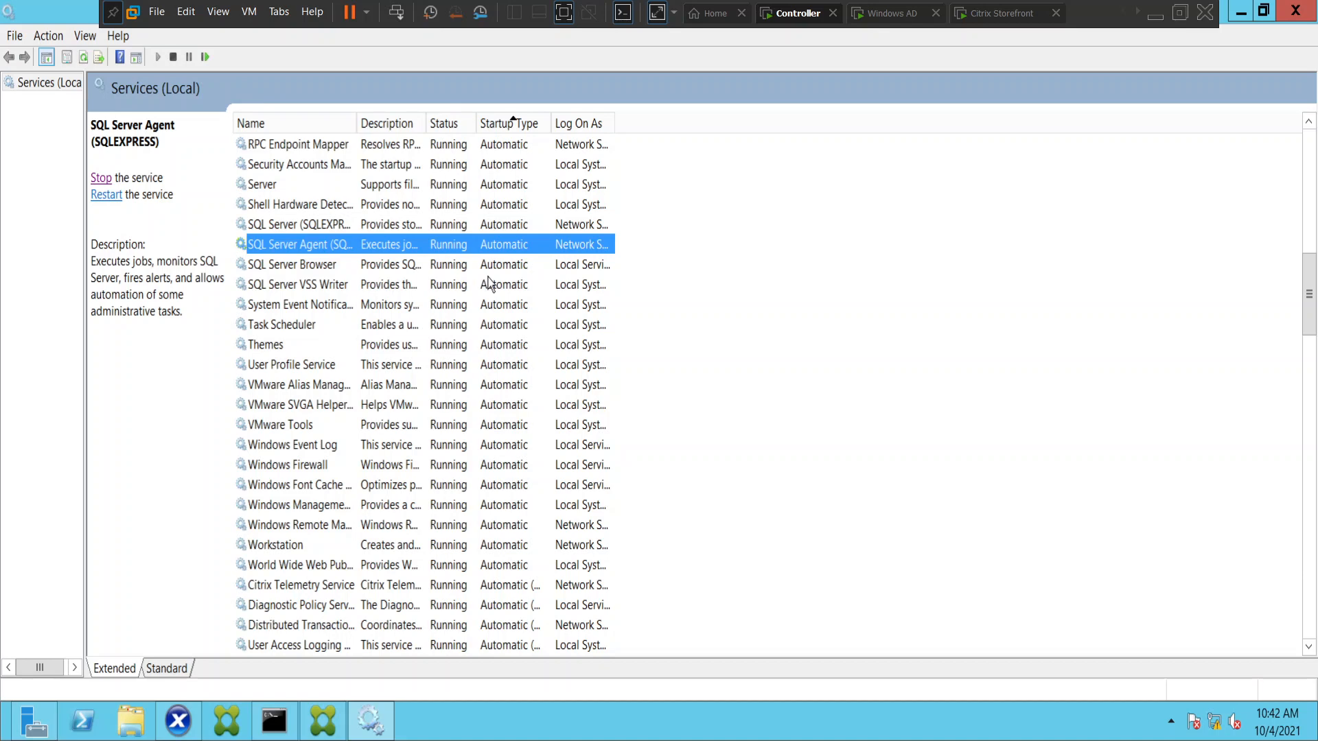
scroll(488, 283, "up", 5)
scroll(491, 284, "up", 6)
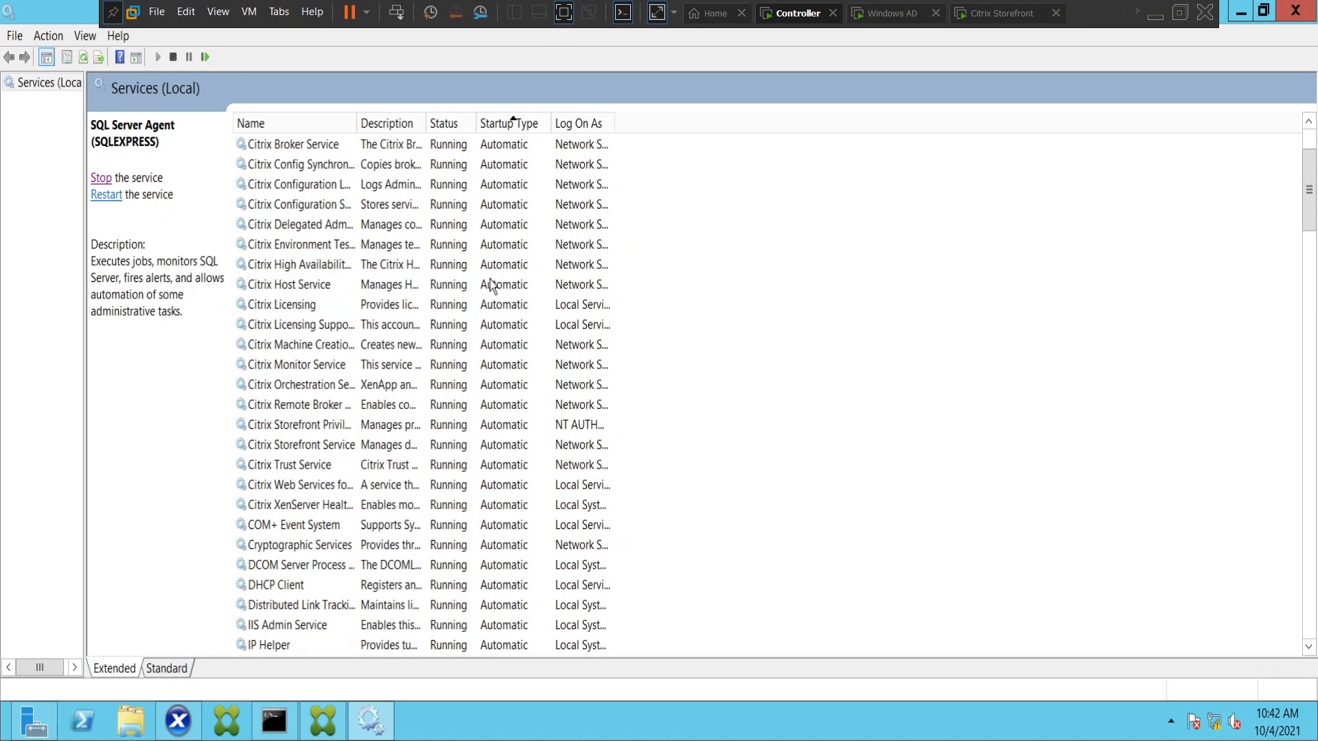
scroll(491, 284, "up", 2)
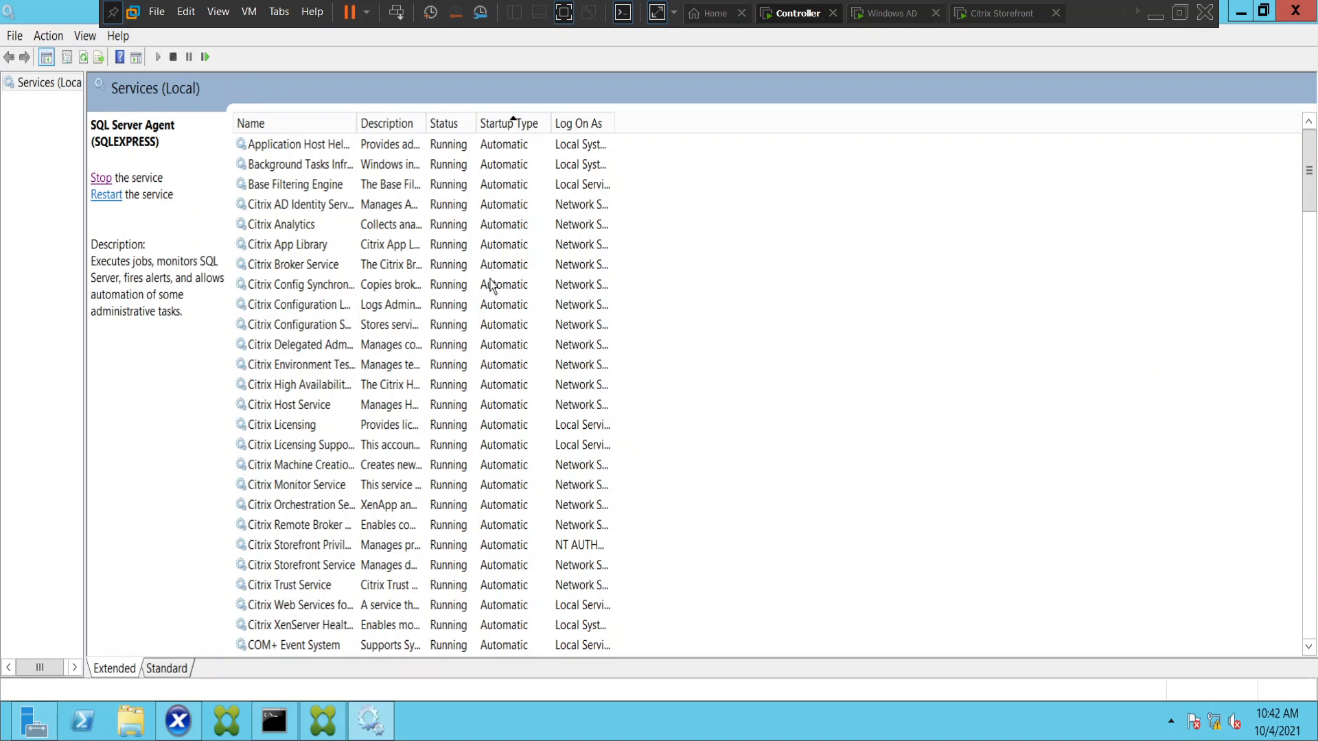
Restart the Citrix Configuration Service, followed by the Citrix Configuration Logging Service.
left_click(298, 309)
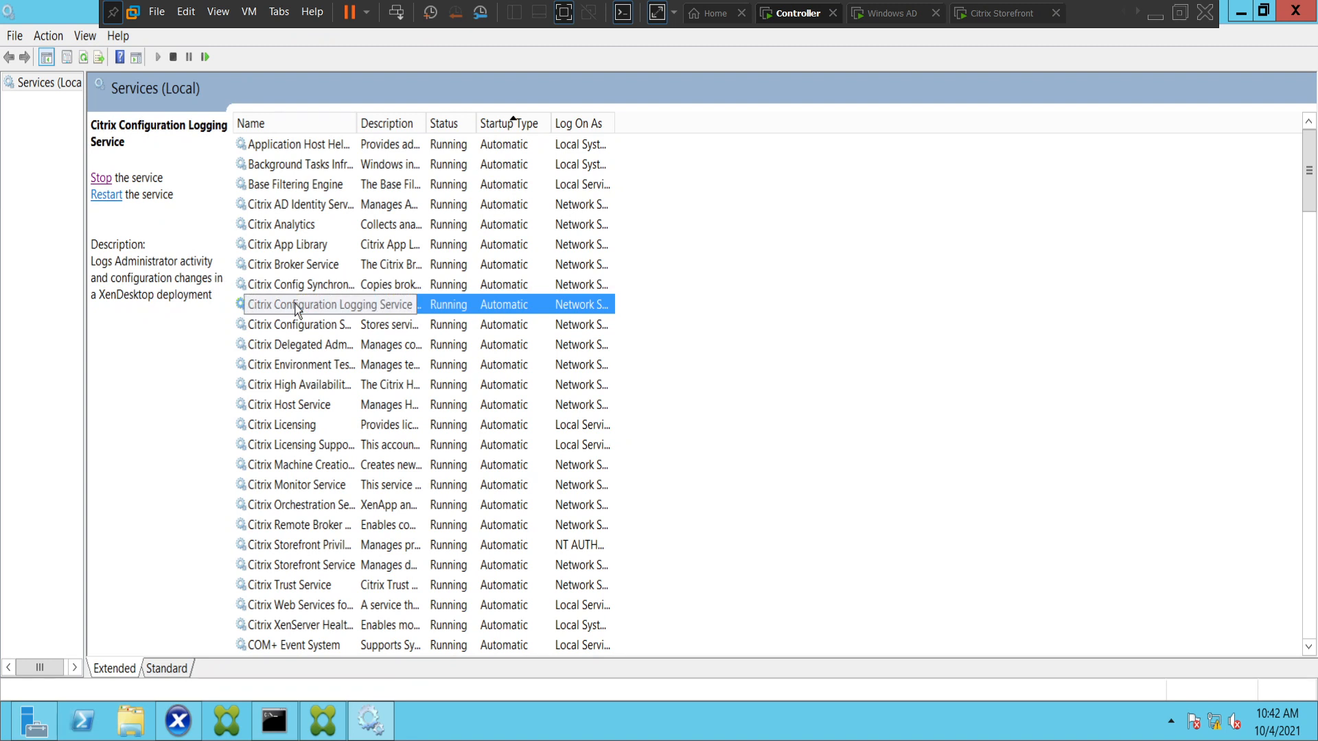
left_click(307, 328)
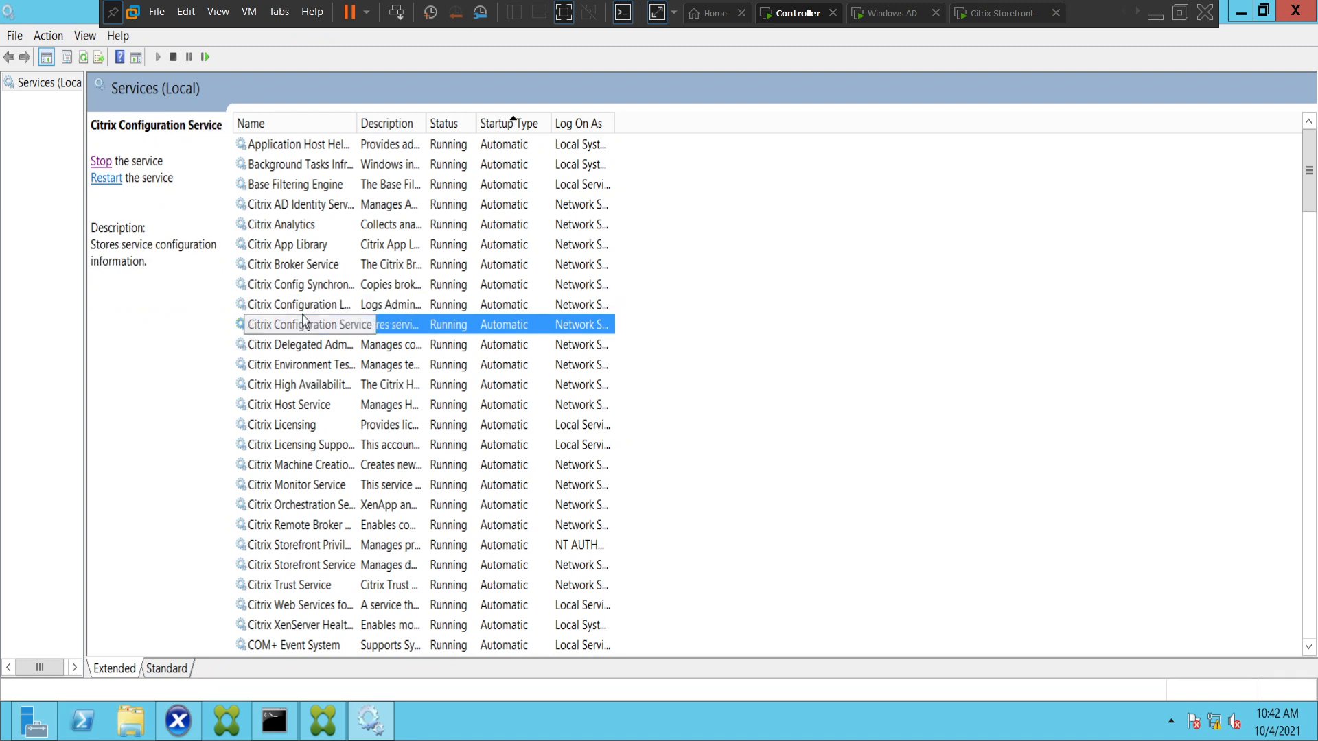
left_click(103, 180)
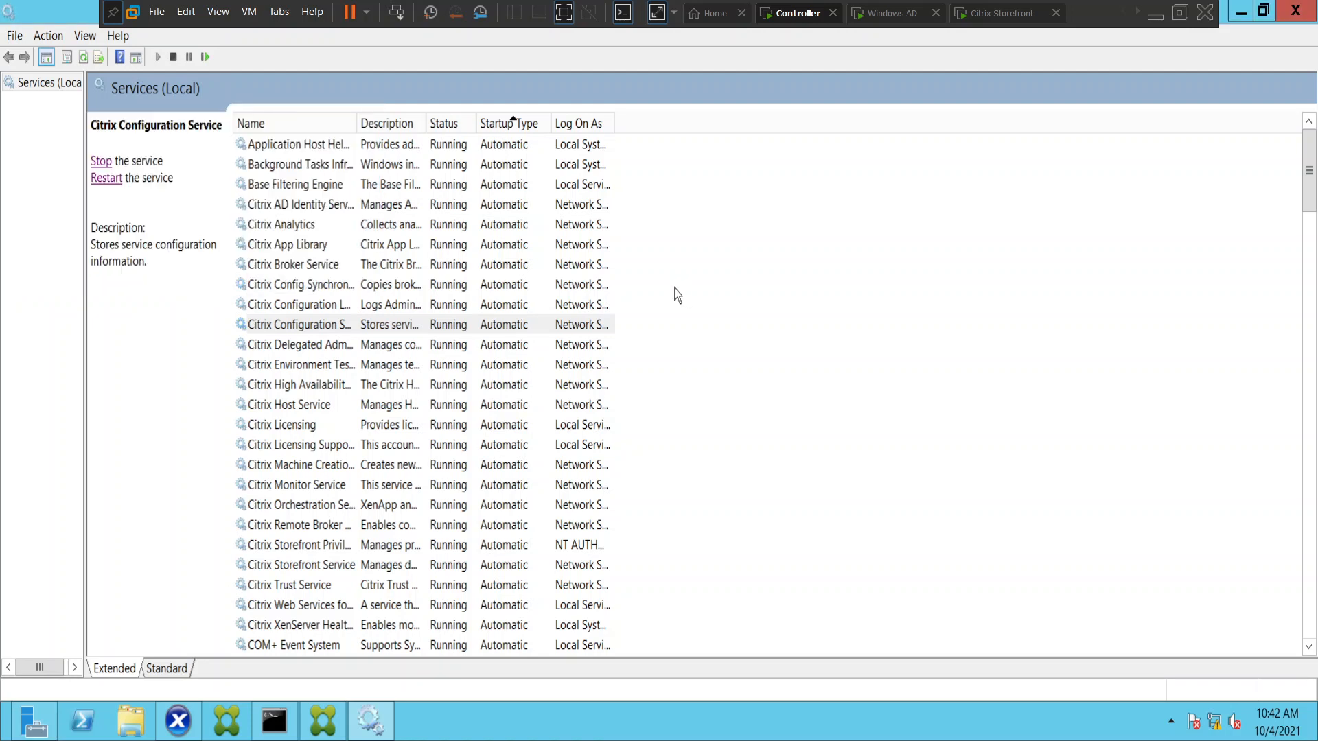
left_click(309, 307)
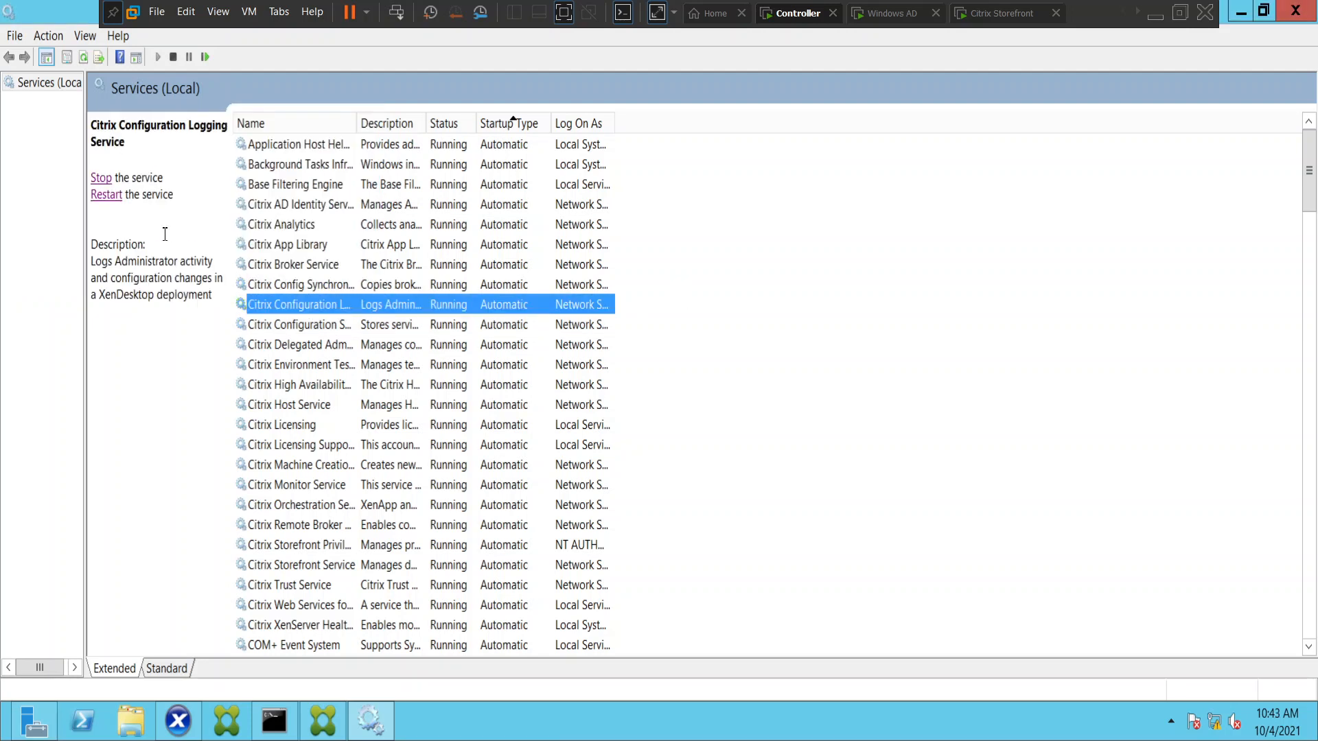
left_click(106, 195)
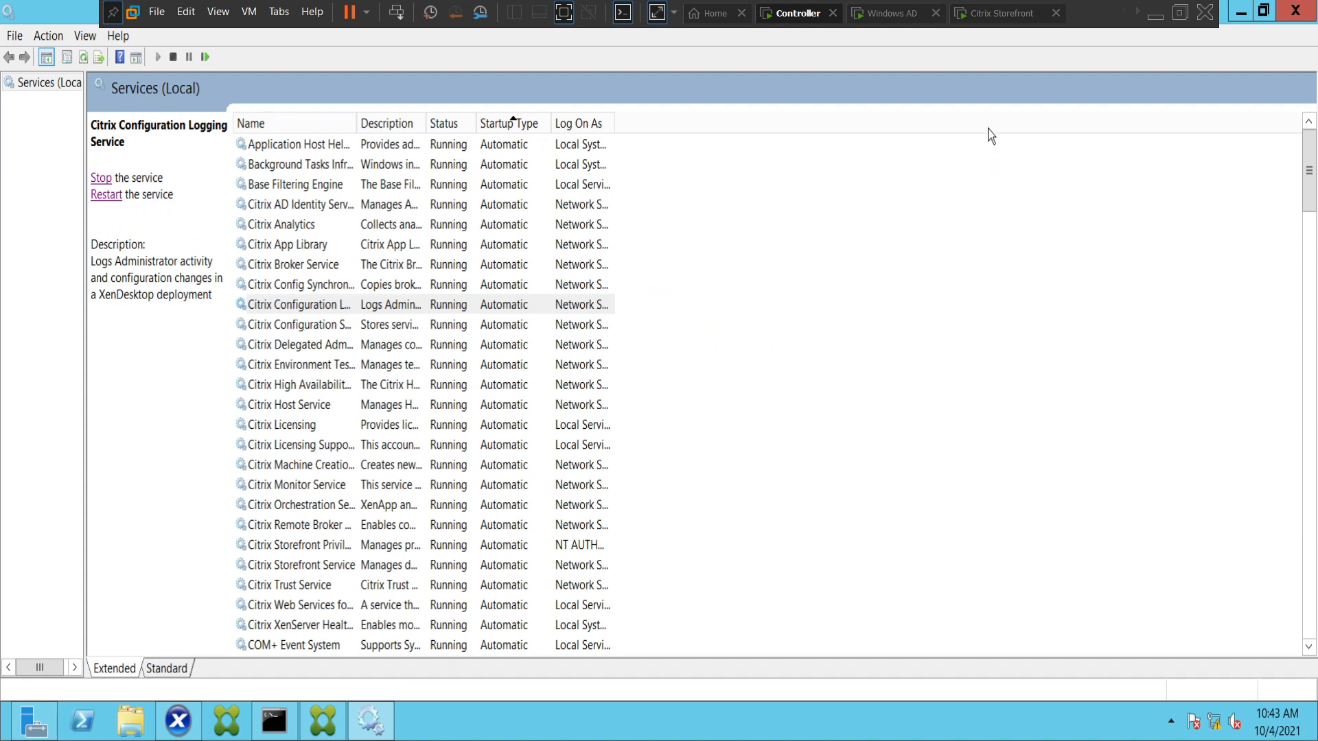
Switch to the Citrix Storefront machine, refresh the Citrix Receiver session, and log off to reopen the logon page.
left_click(1002, 13)
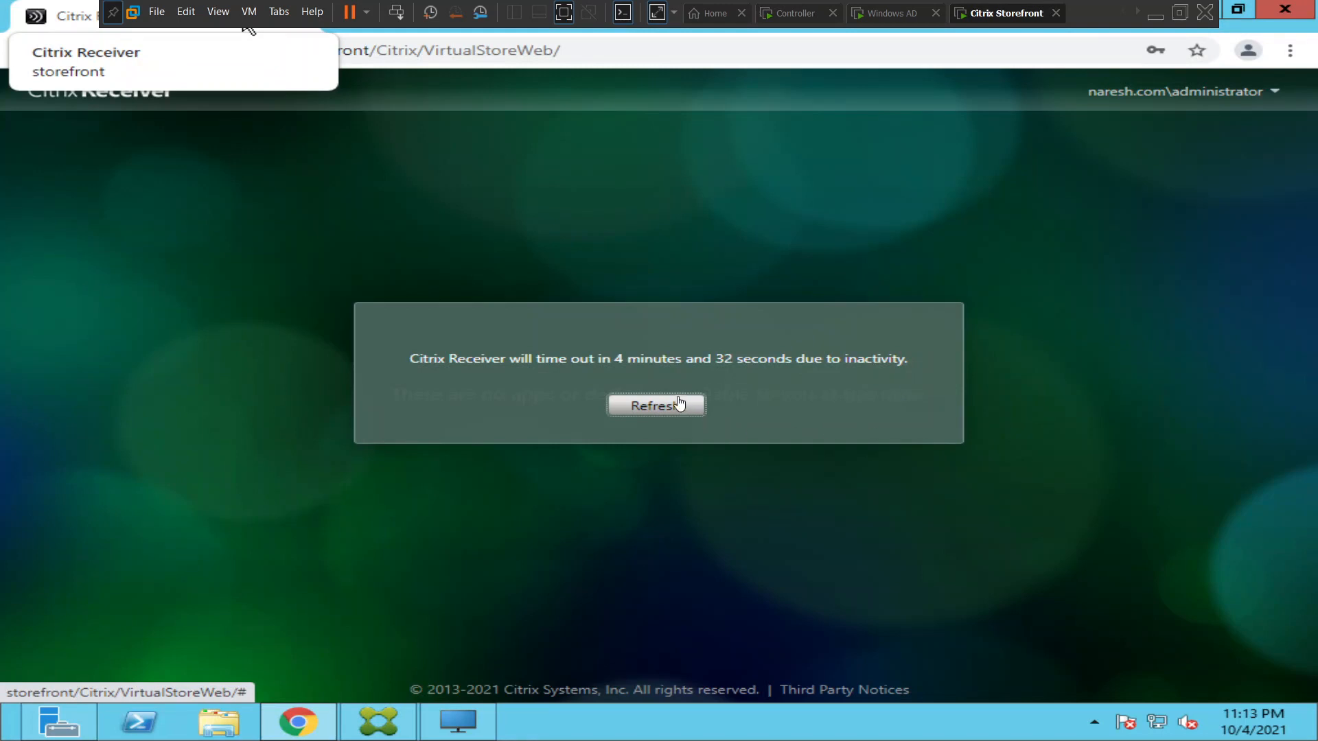
left_click(677, 405)
left_click(677, 406)
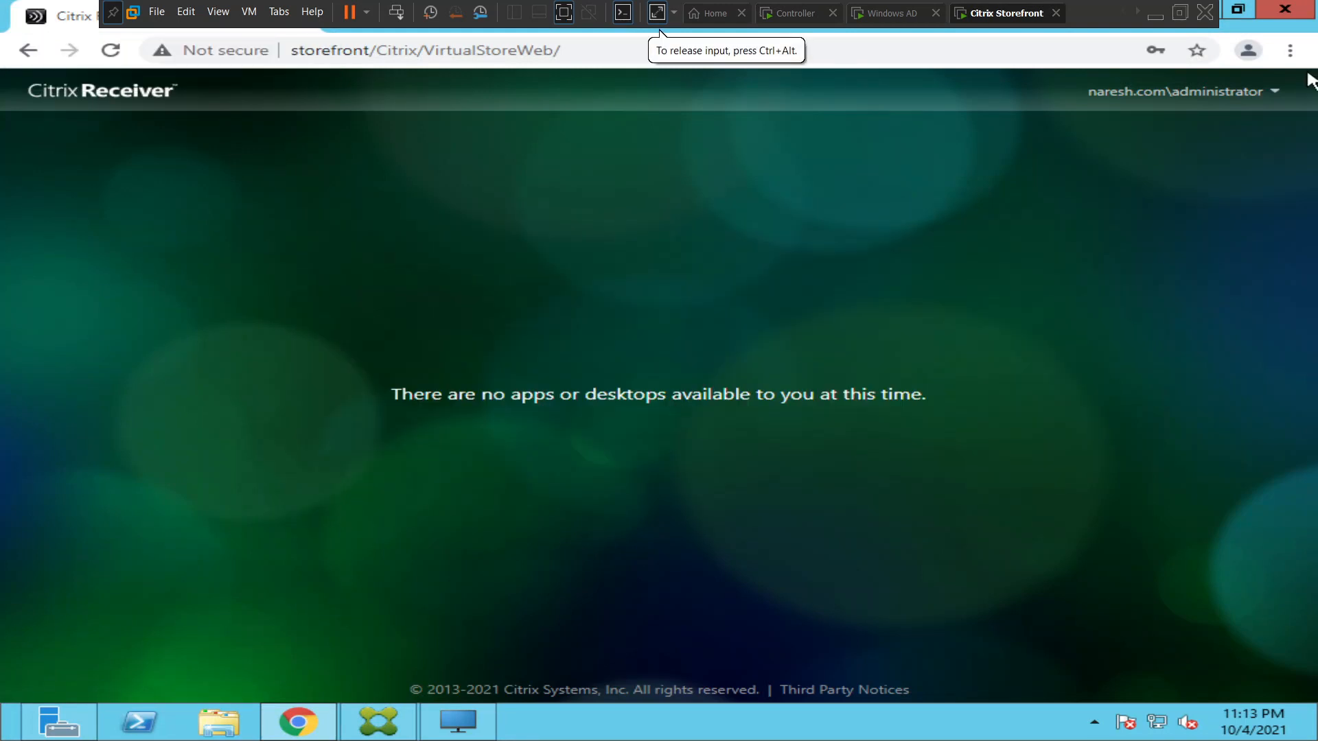
left_click(1246, 92)
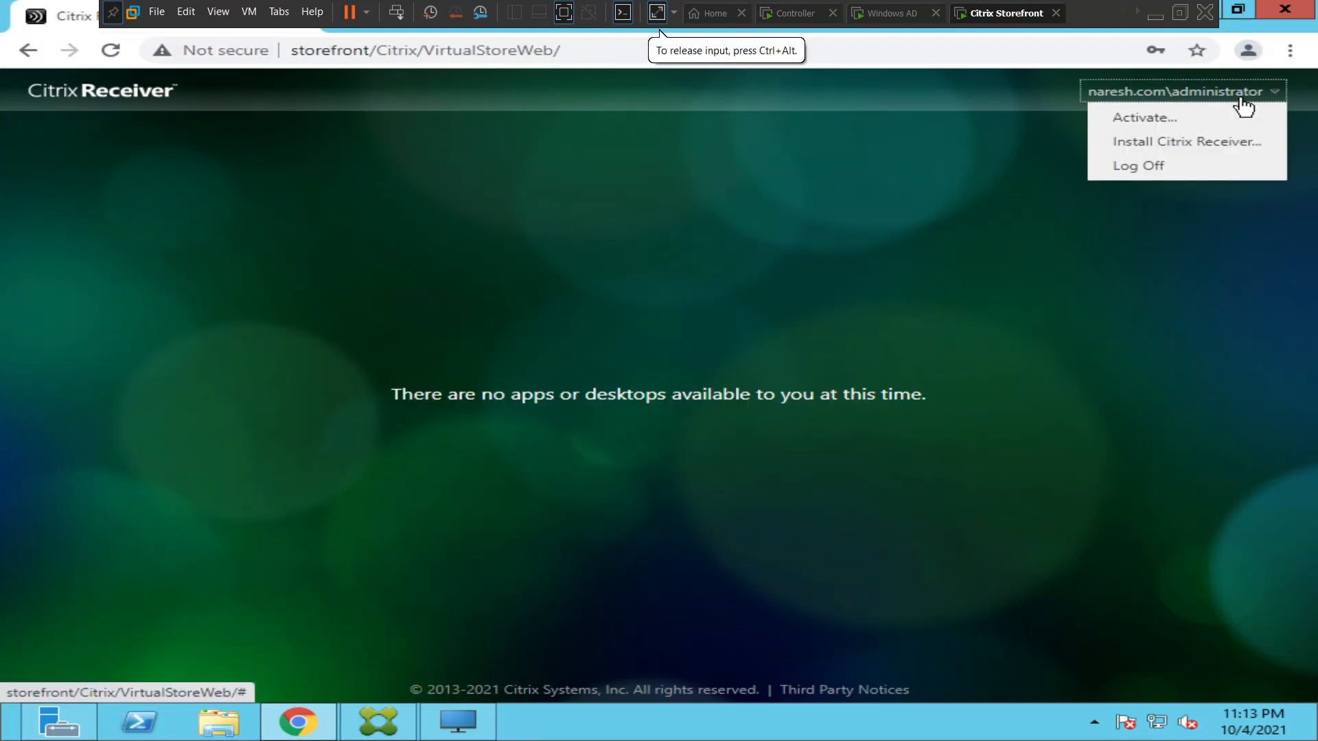
left_click(1142, 172)
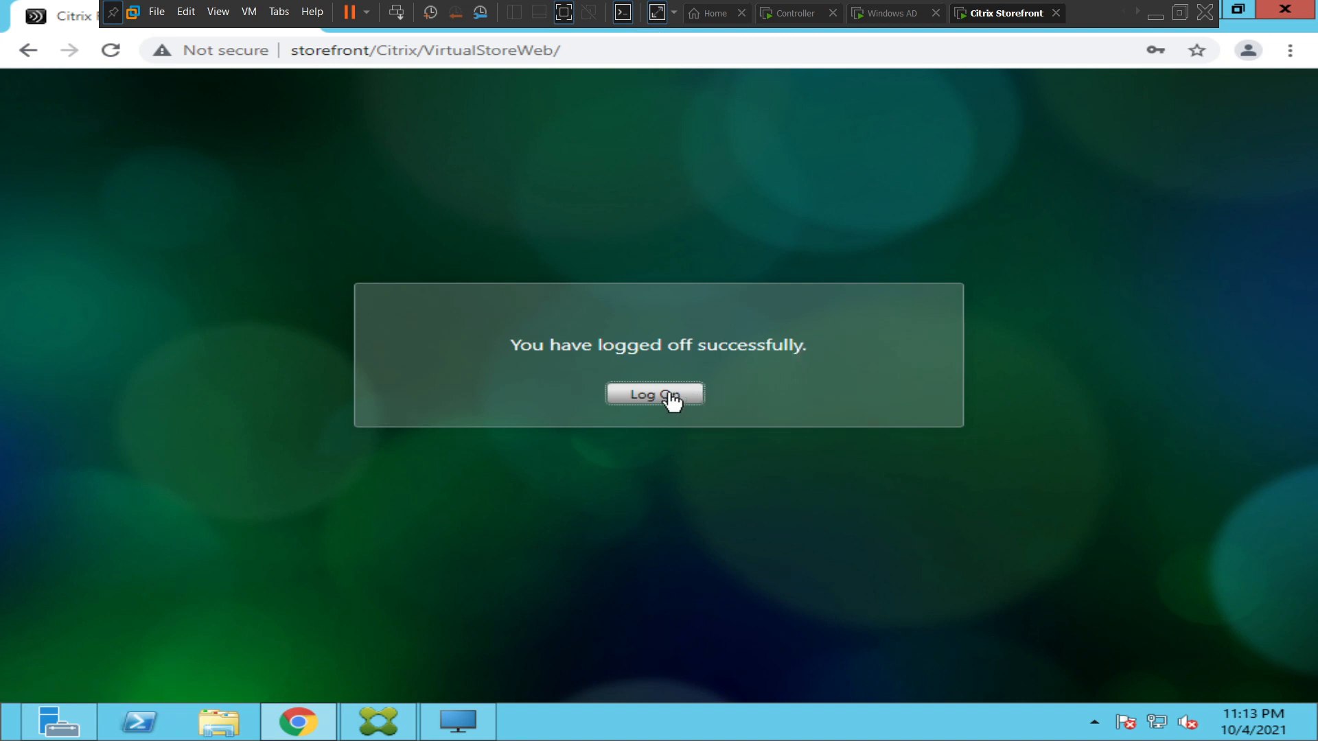
left_click(670, 397)
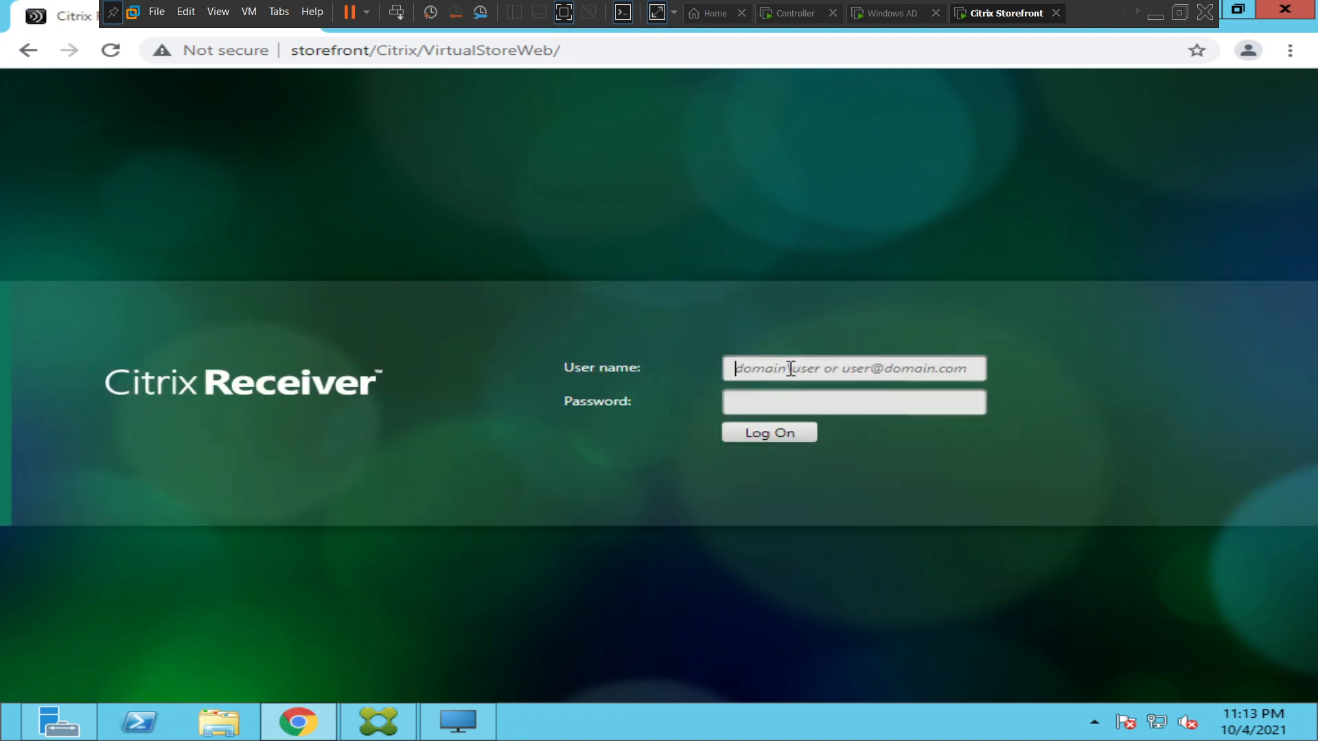
Log on to Citrix Receiver again with the domain administrator's user name and account password.
type("nares")
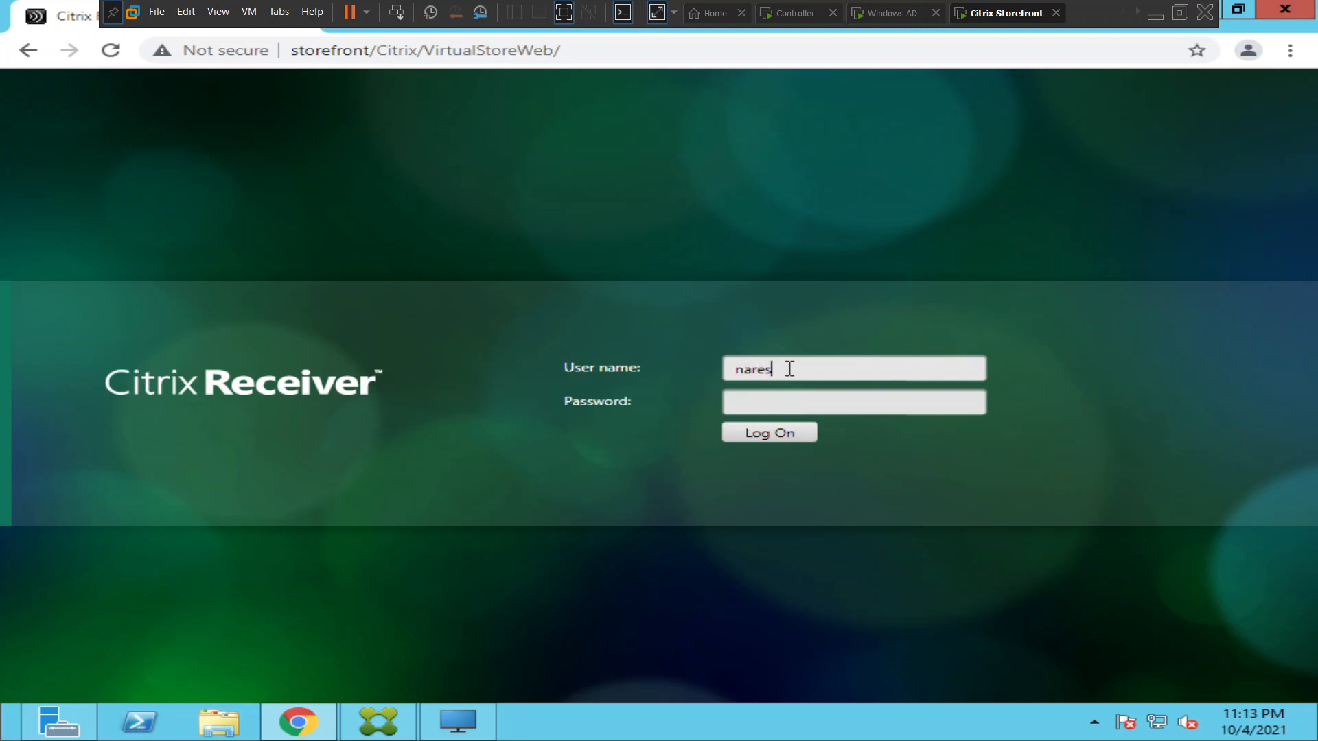
type("h.dom\\administrator")
key("Tab")
type("*")
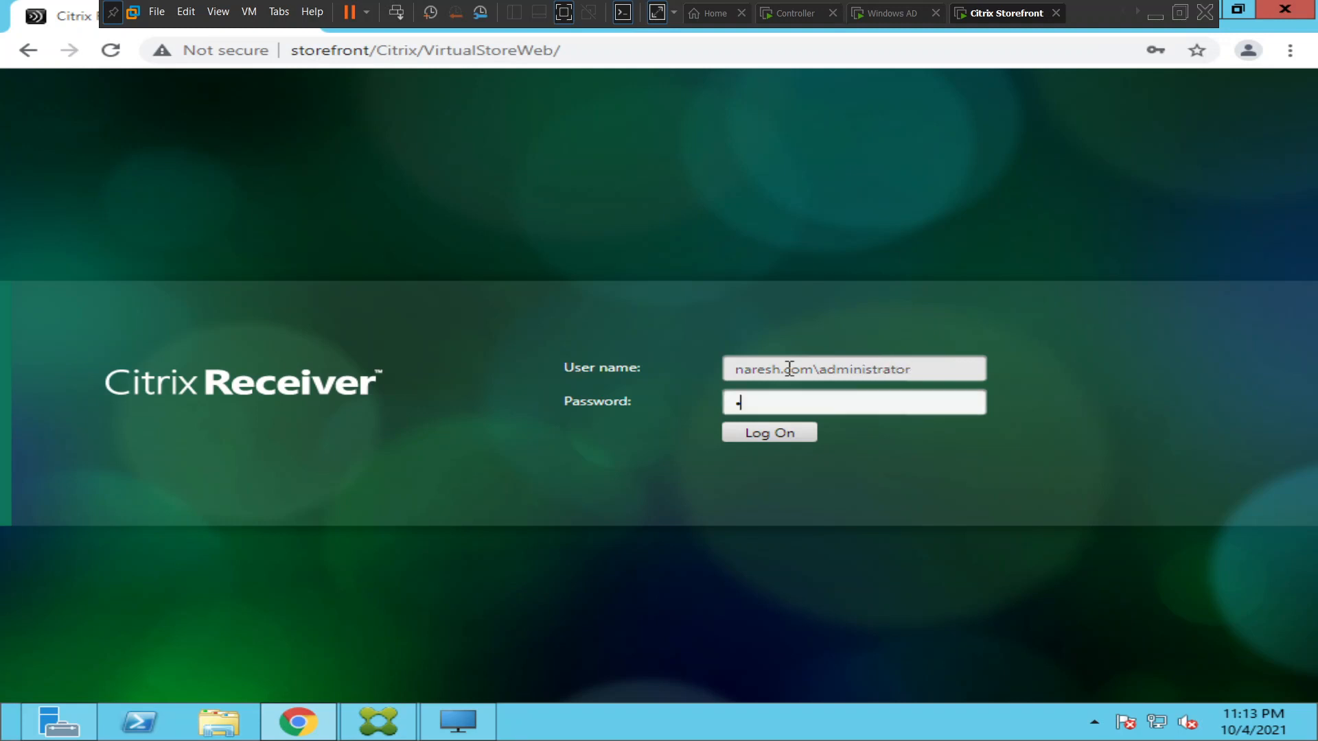
type("*****")
key("Return")
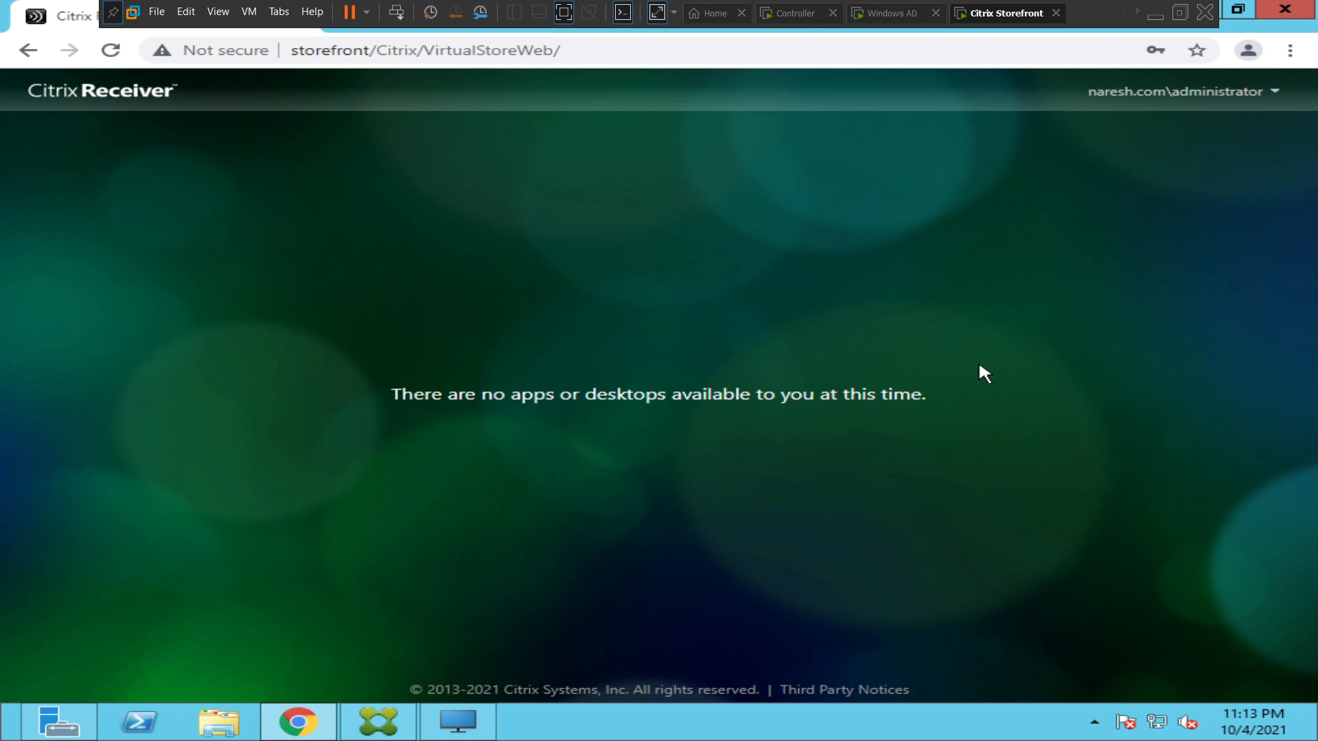
Switch back to the Controller machine and start the stopped SQL Server Agent (SQLEXPRESS) service.
left_click(795, 13)
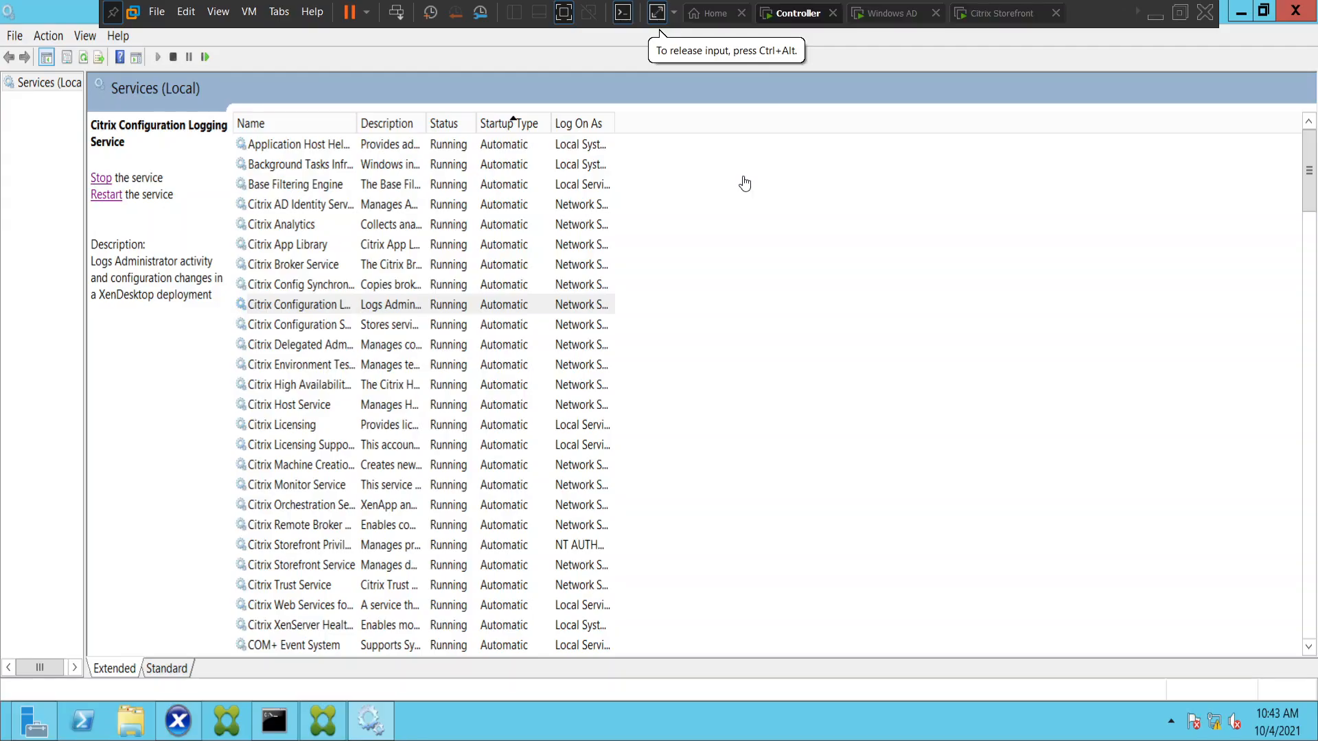
left_click(405, 506)
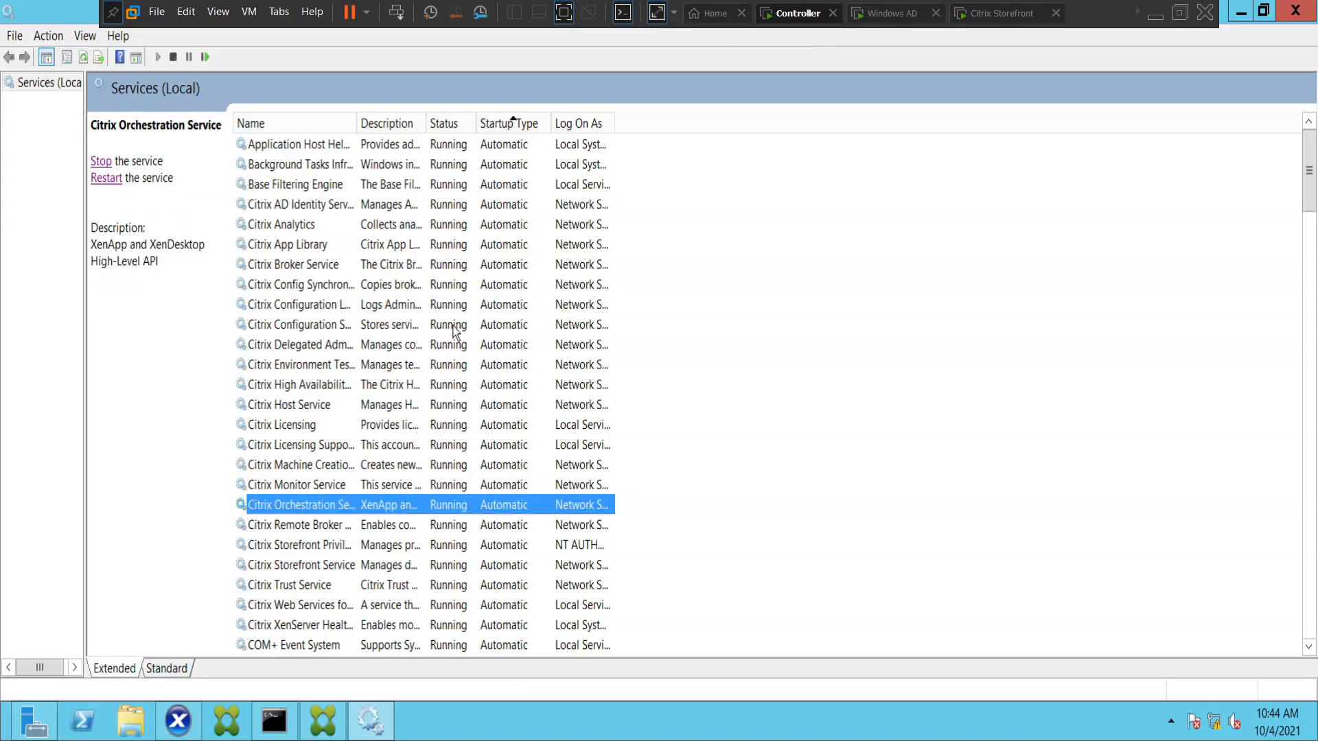
scroll(456, 334, "down", 5)
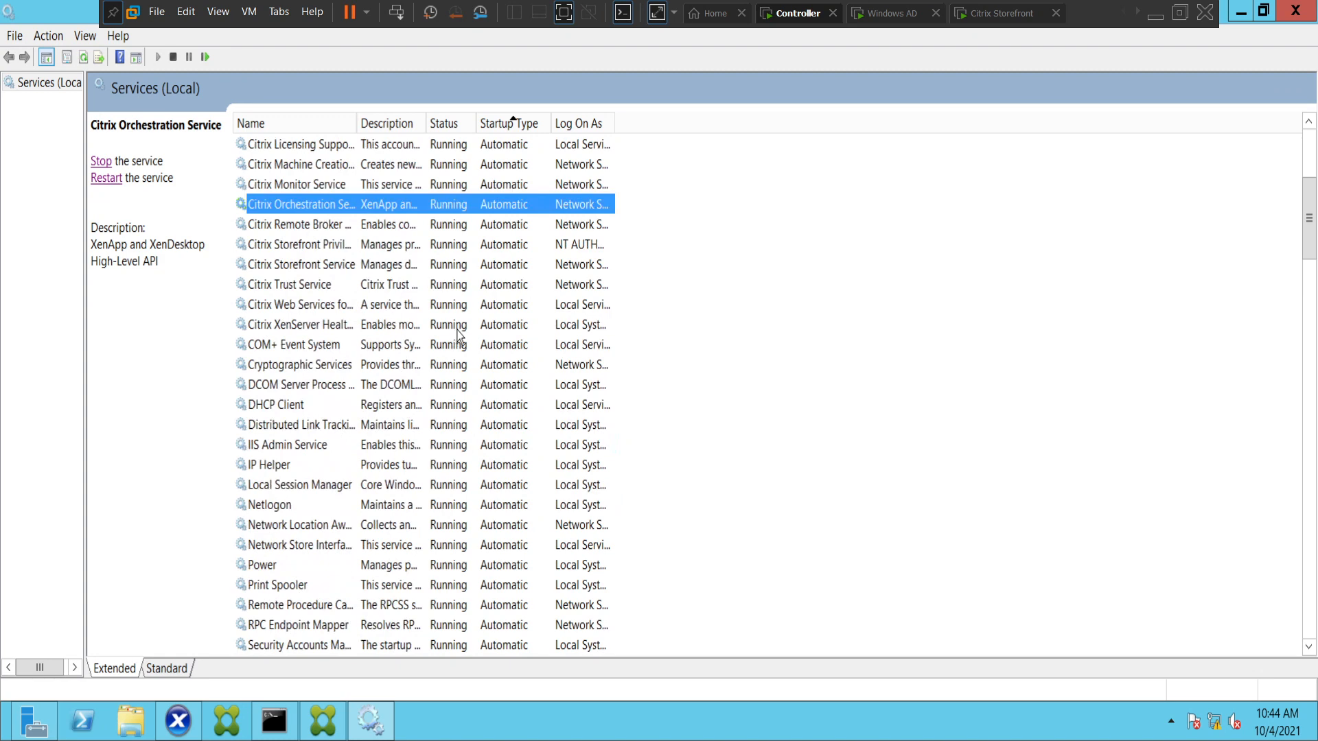
scroll(458, 336, "down", 3)
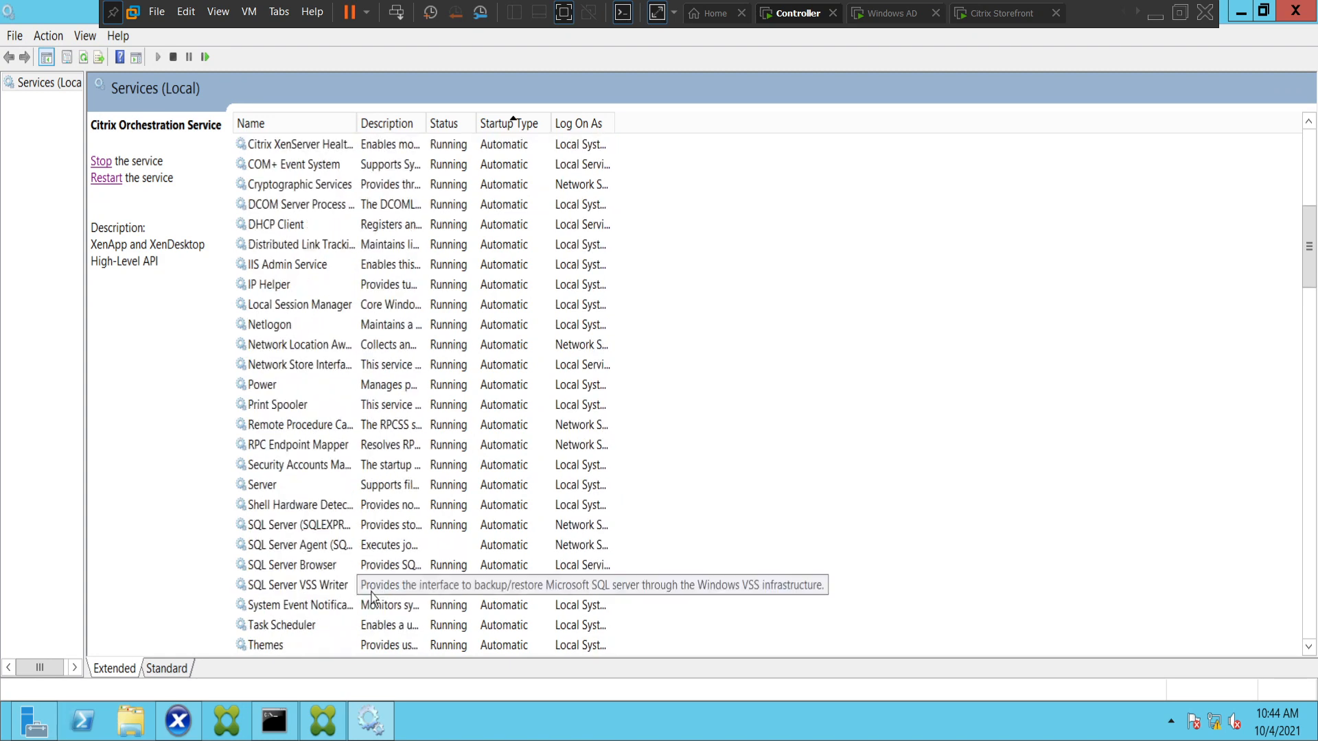
left_click(310, 551)
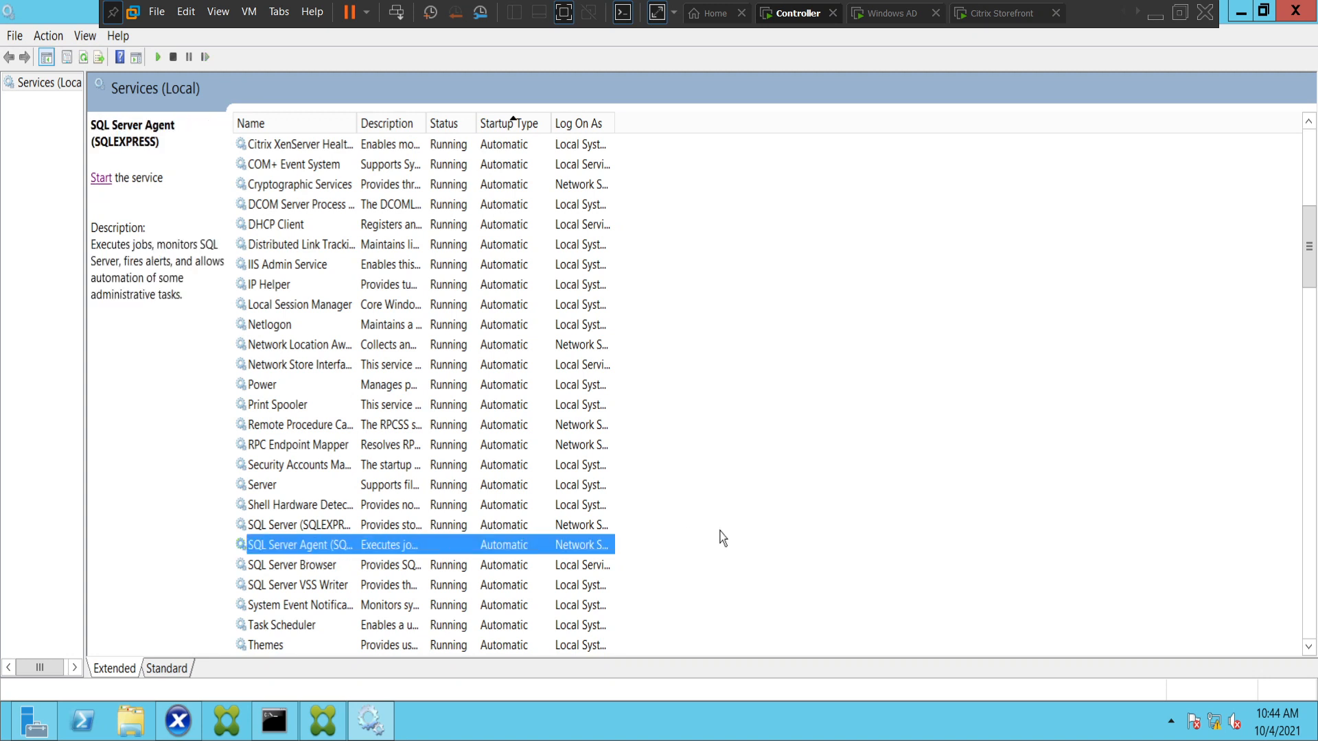
left_click(107, 179)
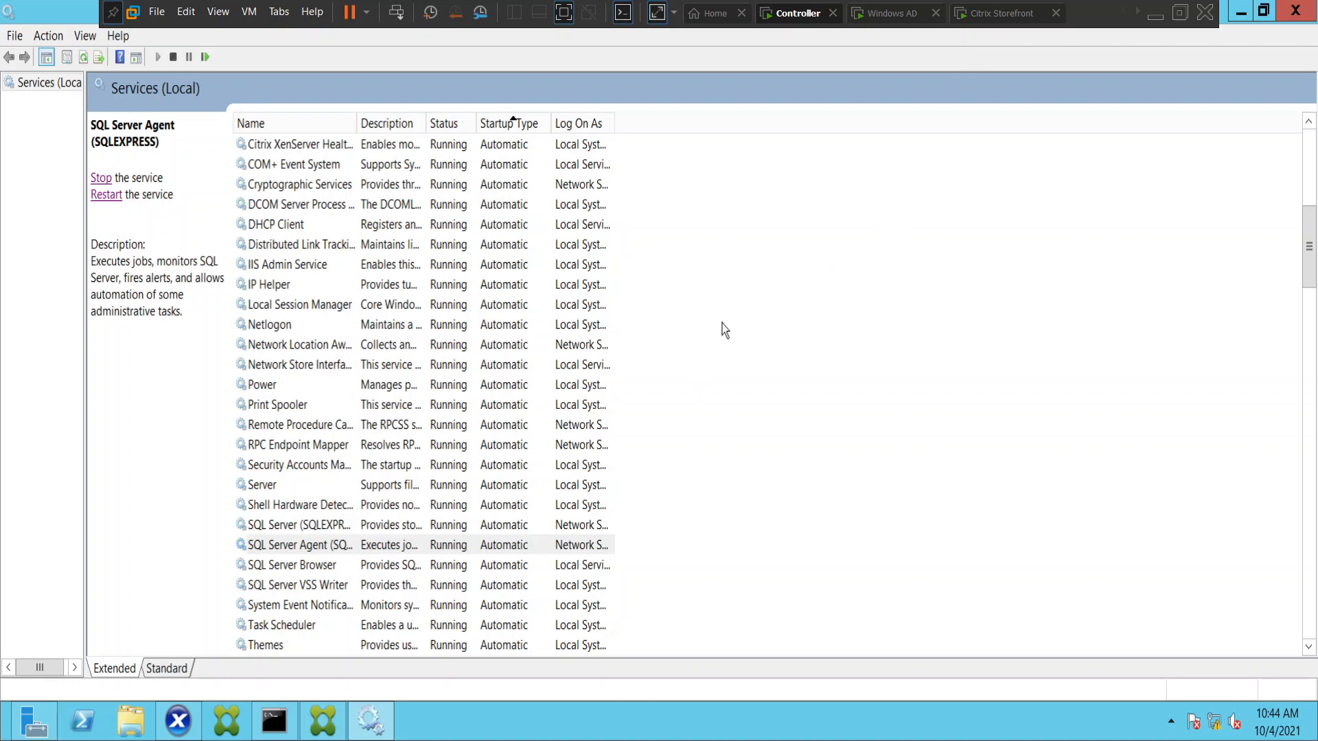
Return to the Citrix Storefront machine, log off from Citrix Receiver, and reopen the logon page.
left_click(997, 14)
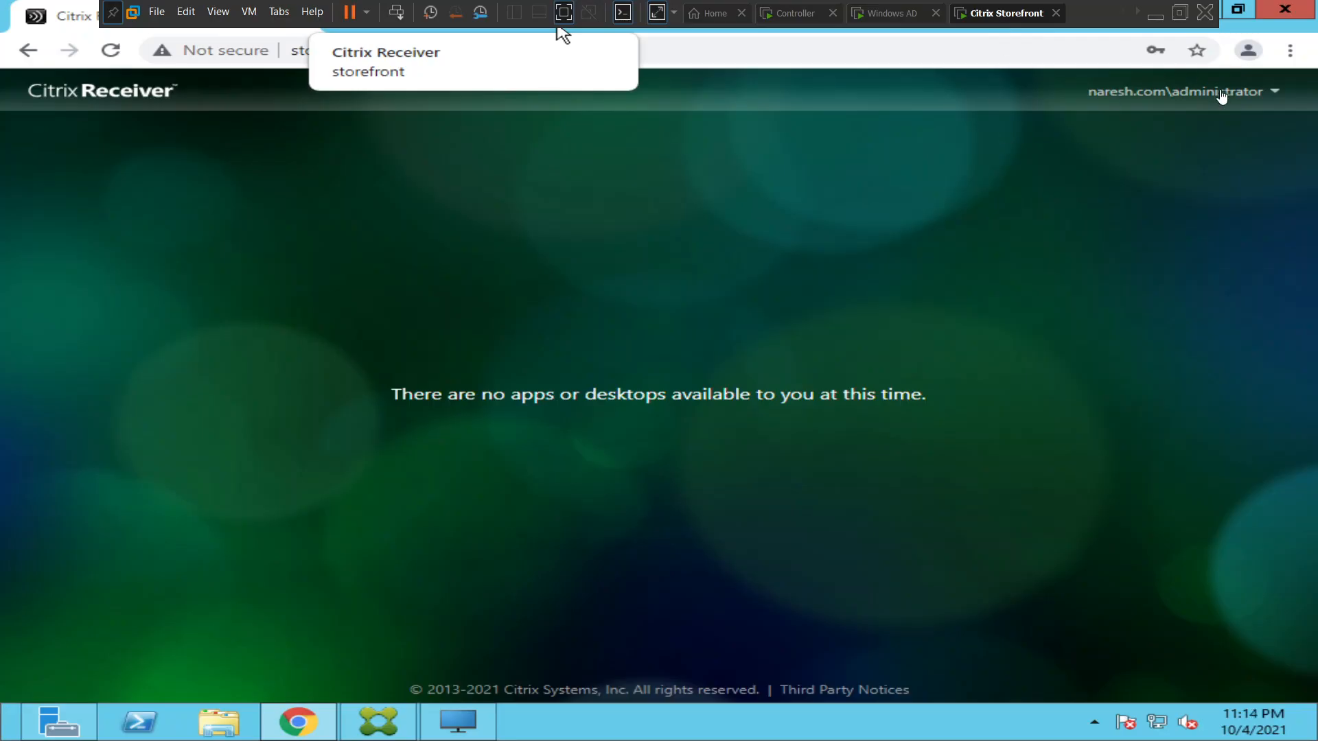
left_click(1239, 97)
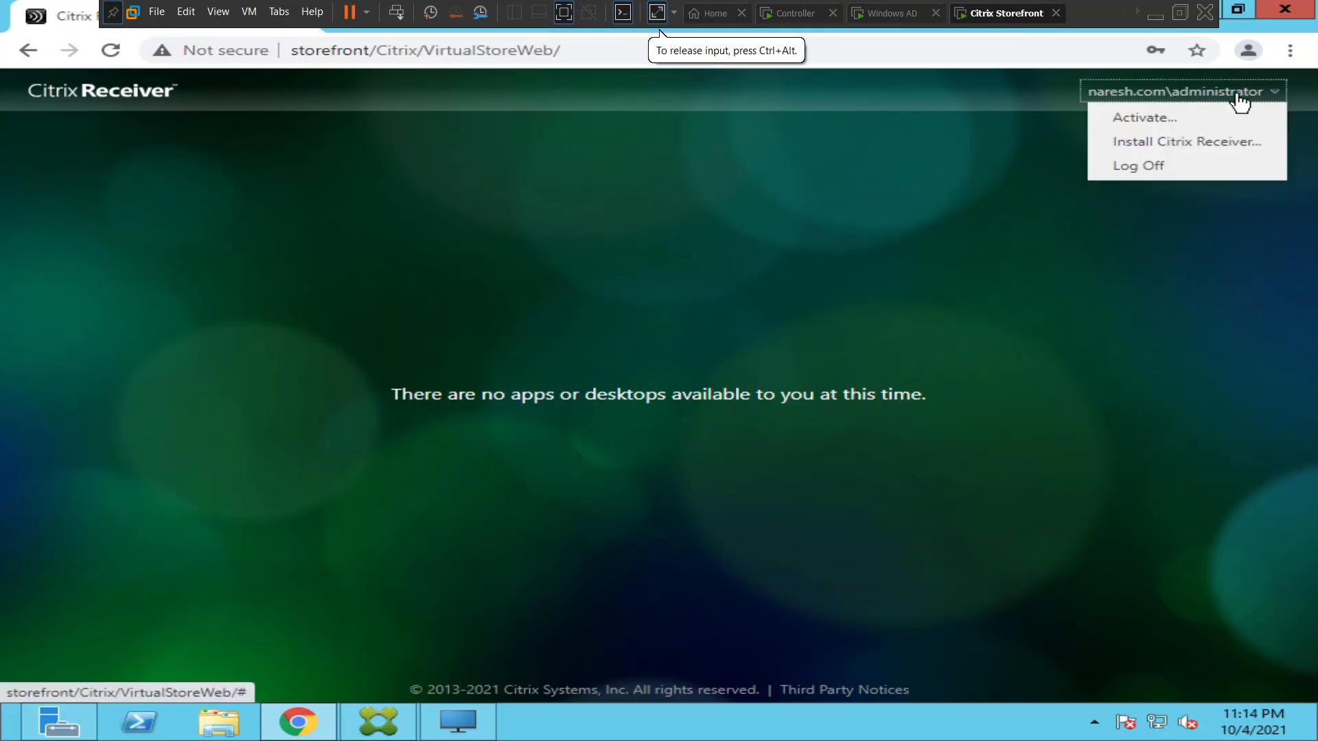
left_click(1147, 167)
left_click(648, 391)
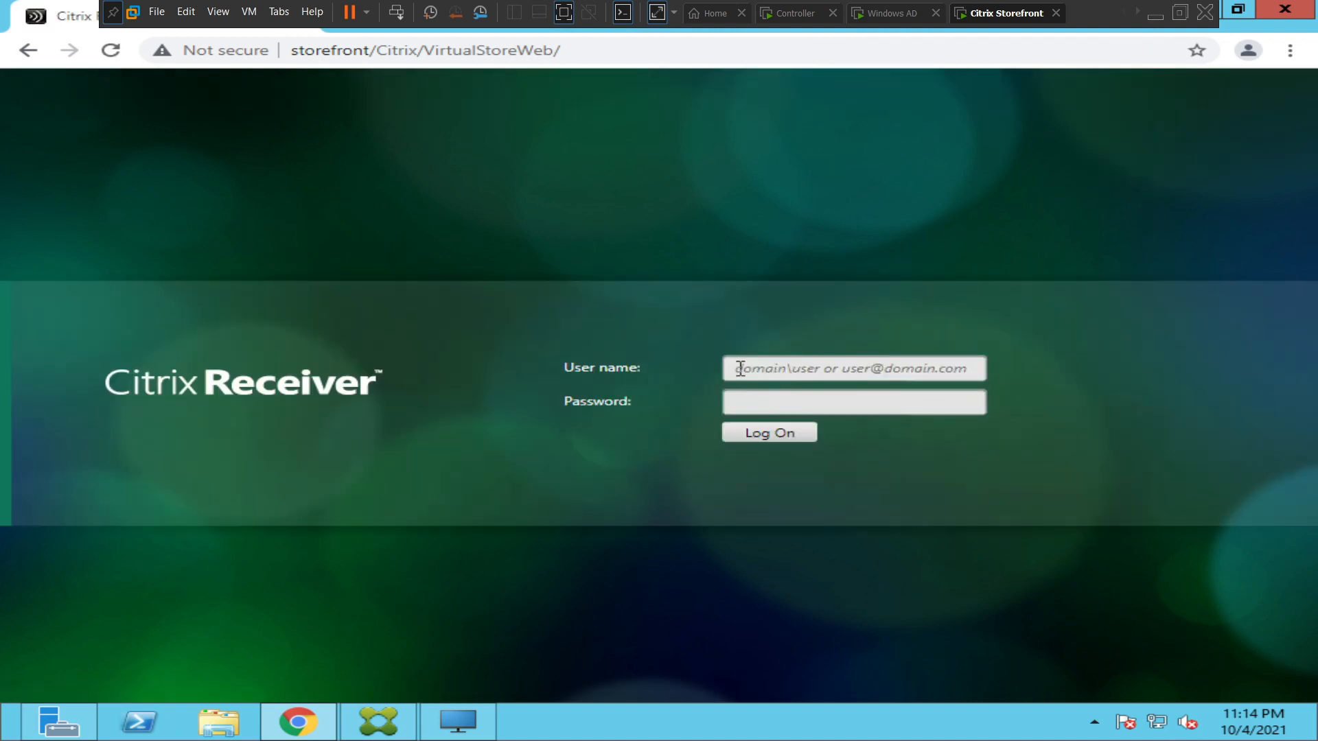
Log on to Citrix Receiver with the domain administrator's user name and account password to check for published resources.
type("naresh")
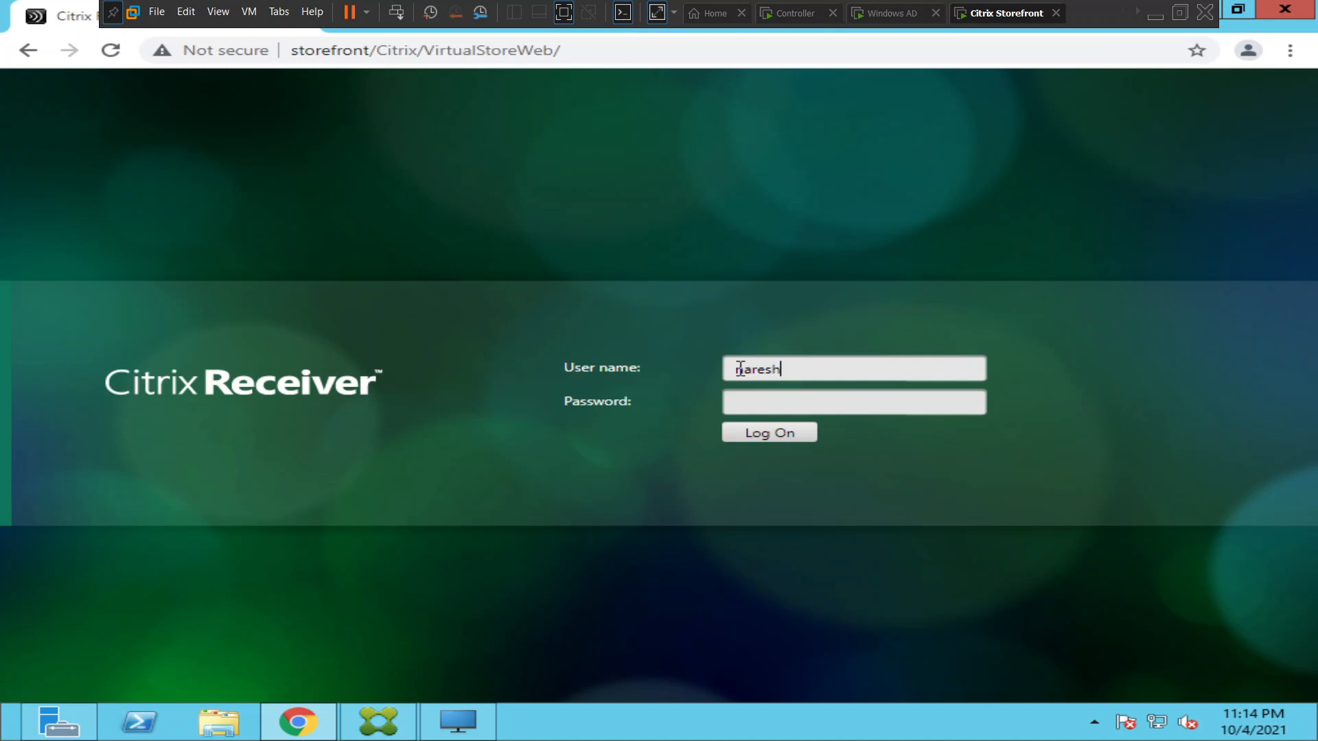
type(".com\\administrator")
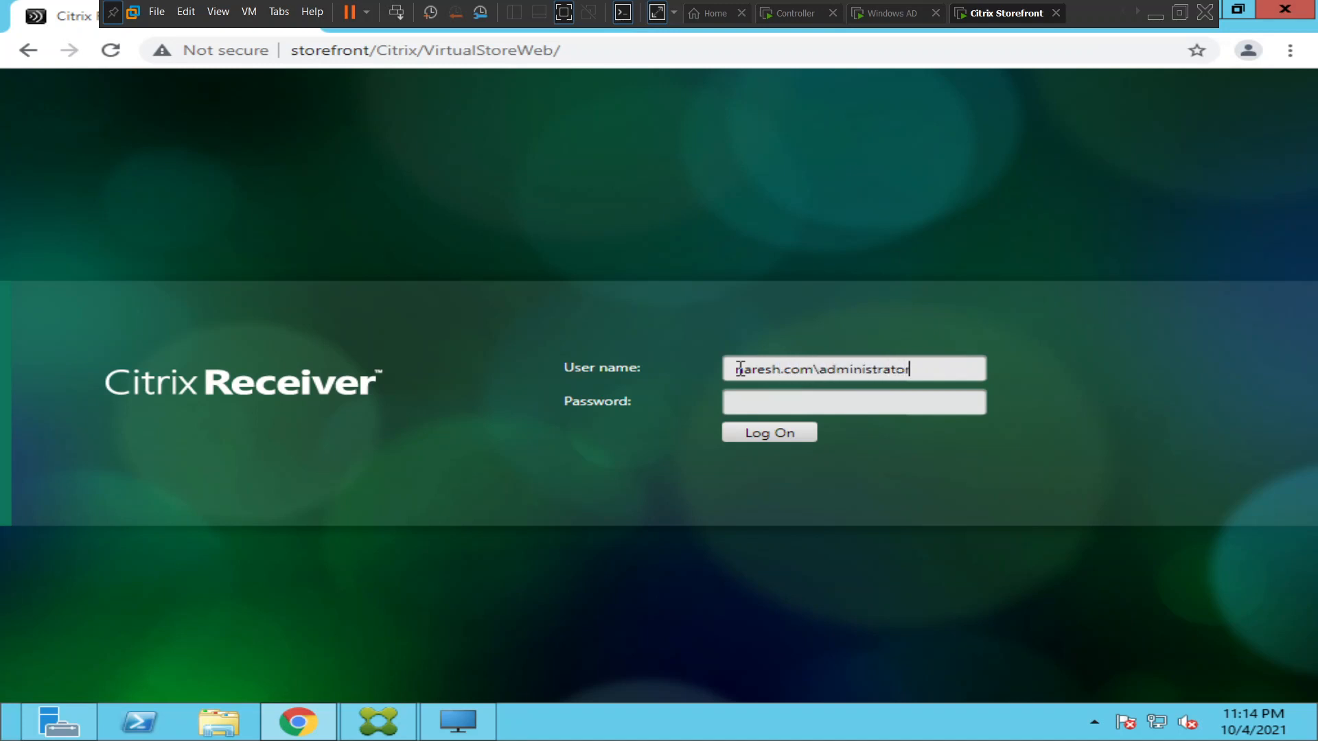
key("Tab")
type("*****")
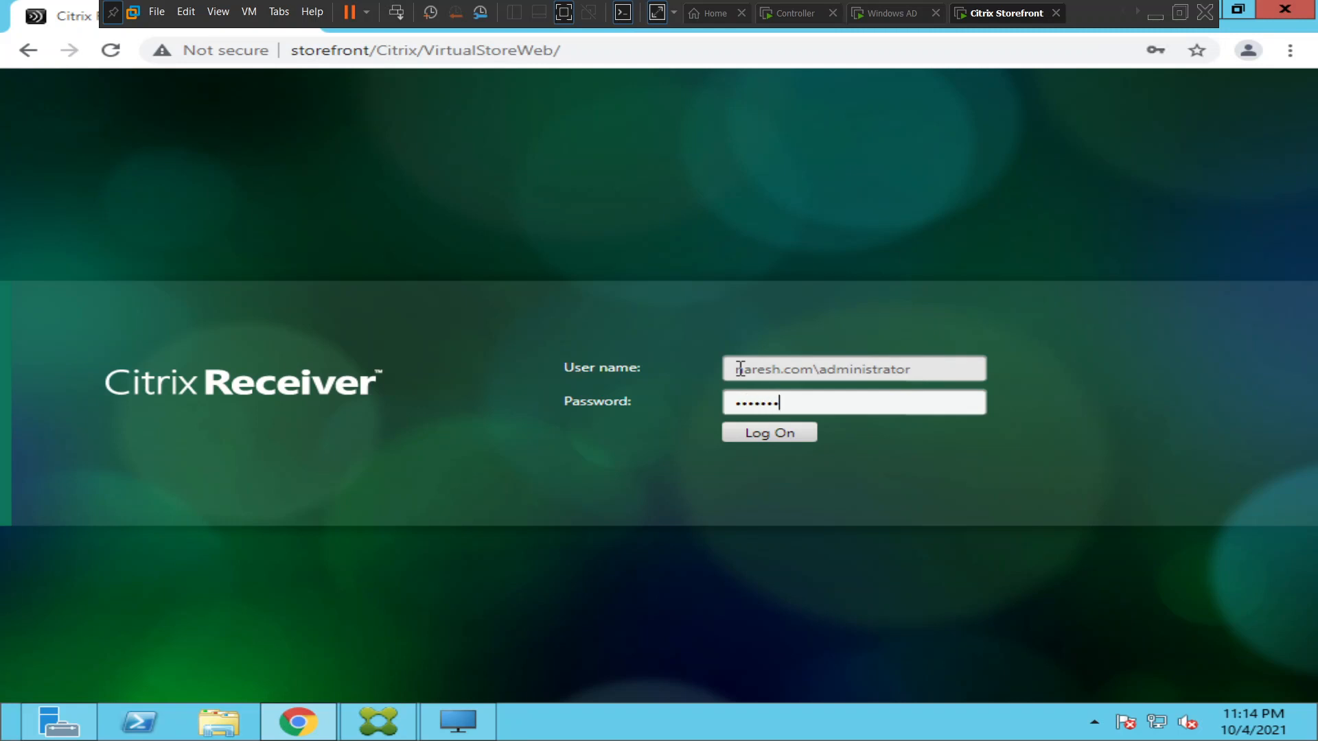
type("******")
key("Return")
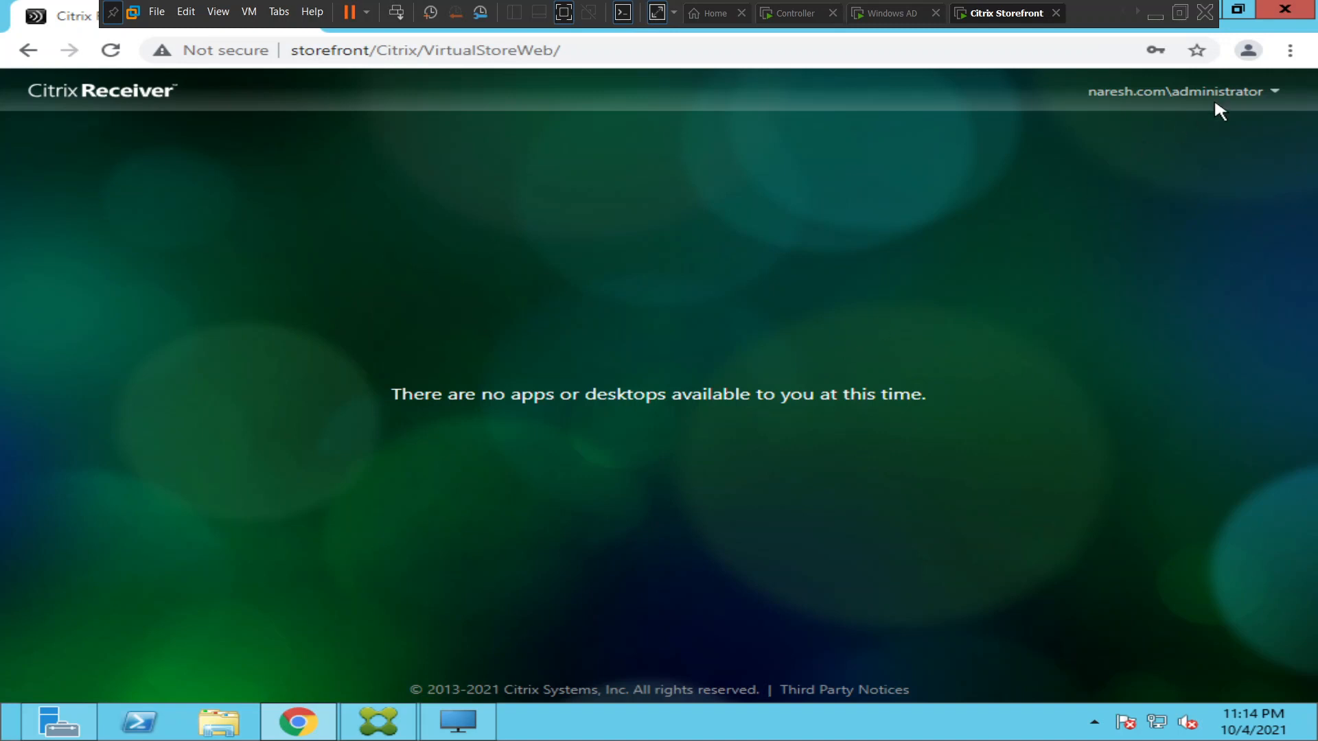
Log off the administrator account from Citrix Receiver and return to the logon page.
left_click(1246, 96)
left_click(1152, 168)
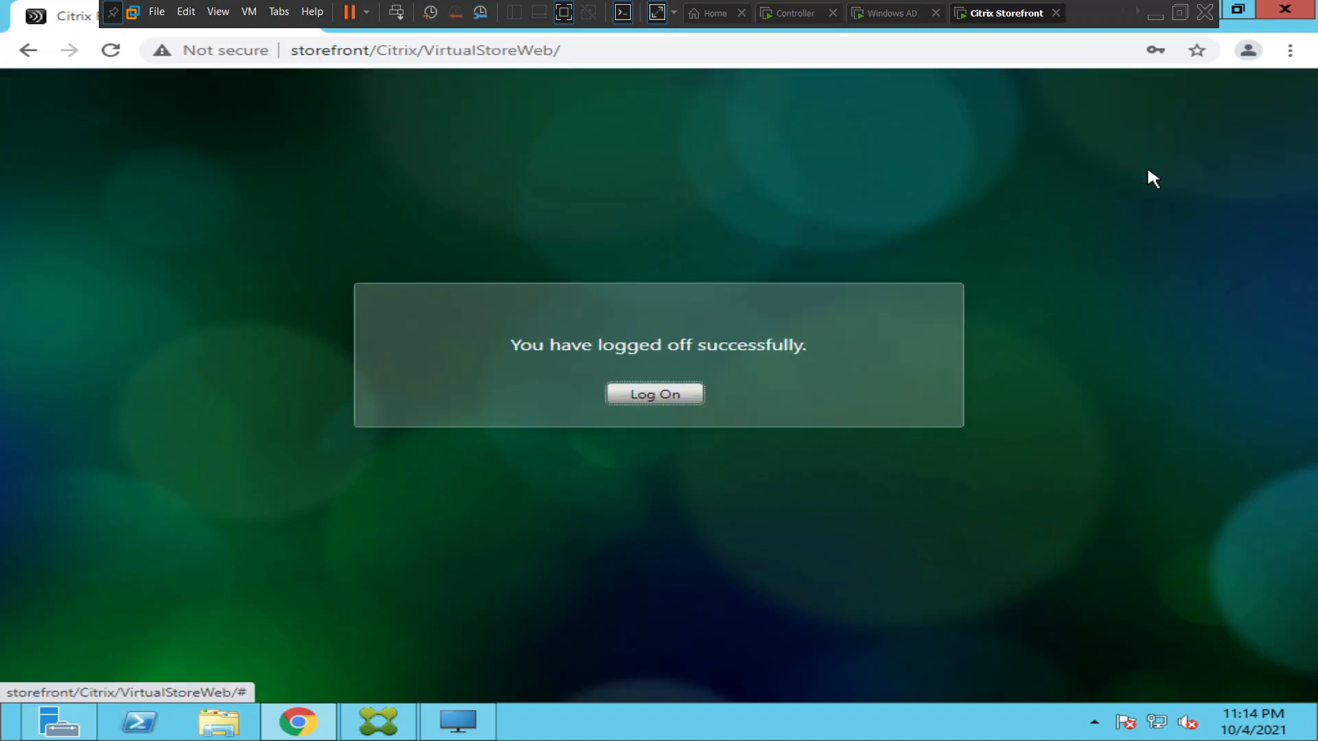
left_click(649, 397)
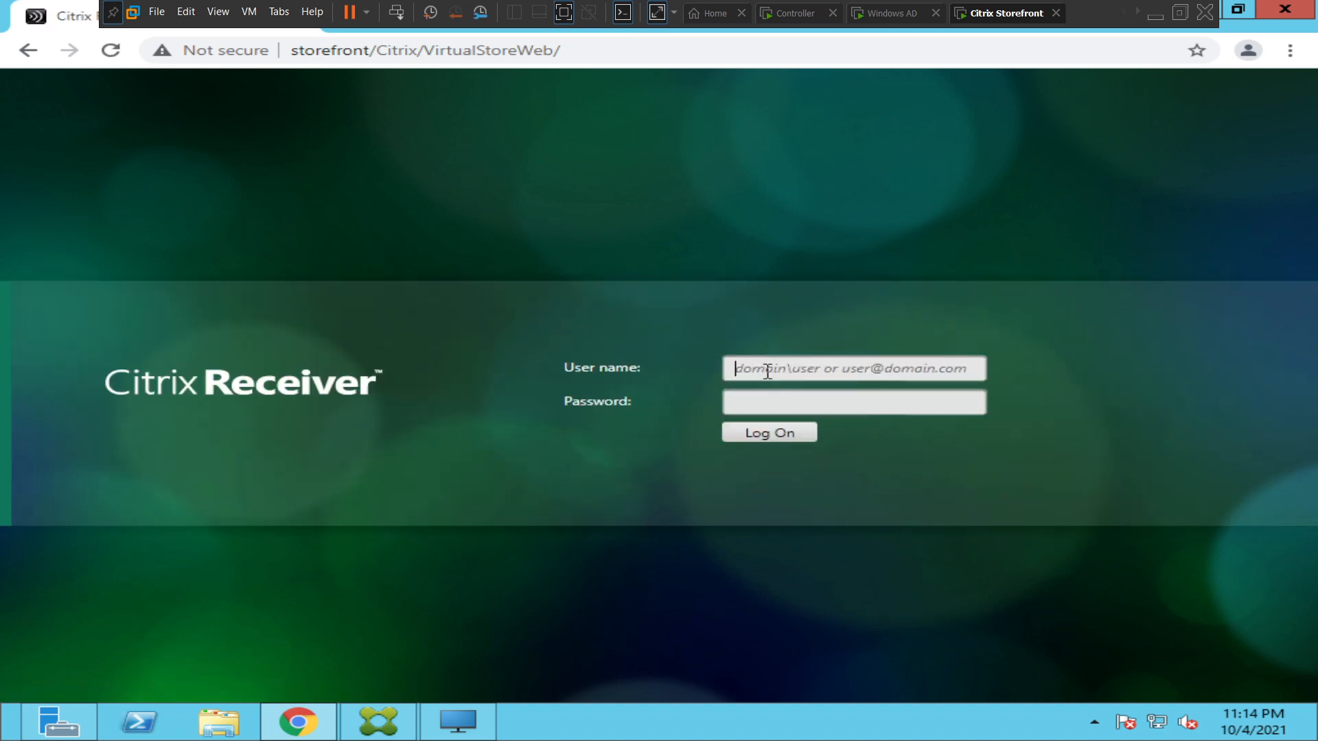
Log on to Citrix Receiver with the domain's citrixuser account, entering its domain-qualified user name and account password.
type("naresh")
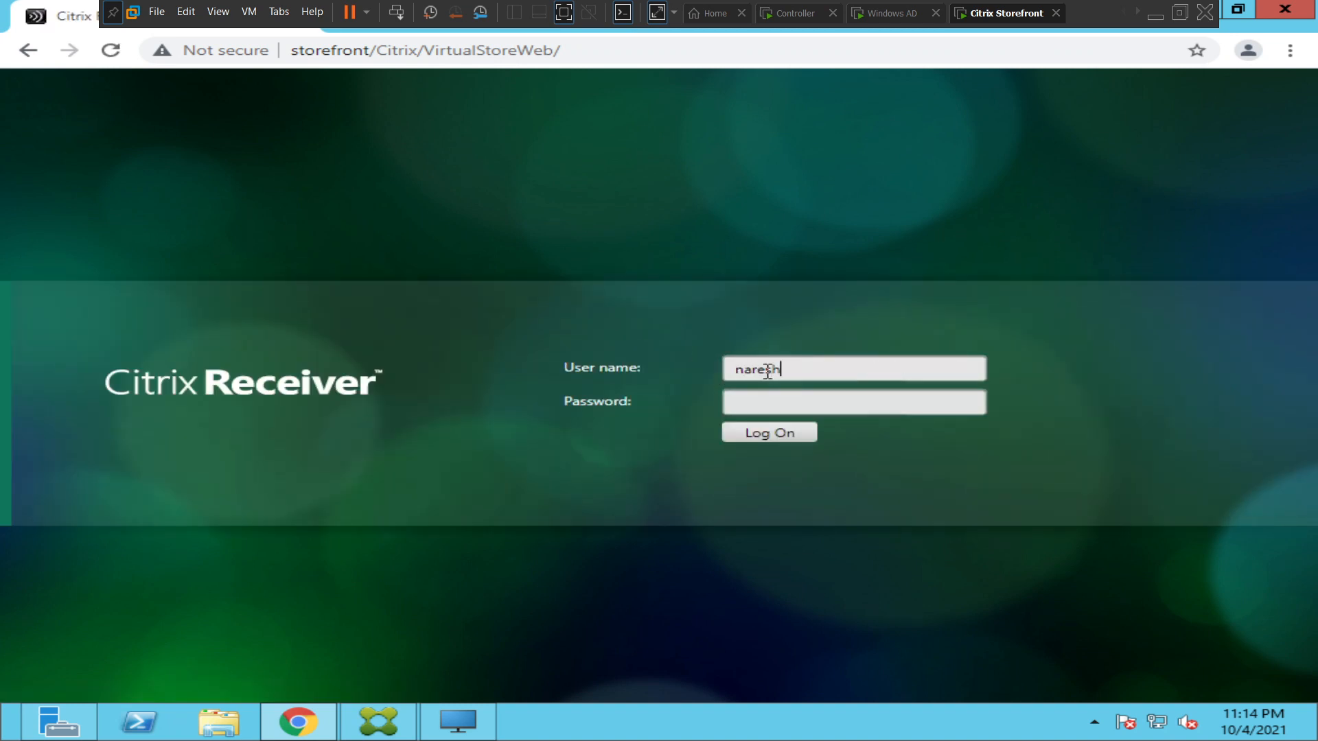
type(".com\\citrixuser")
key("Tab")
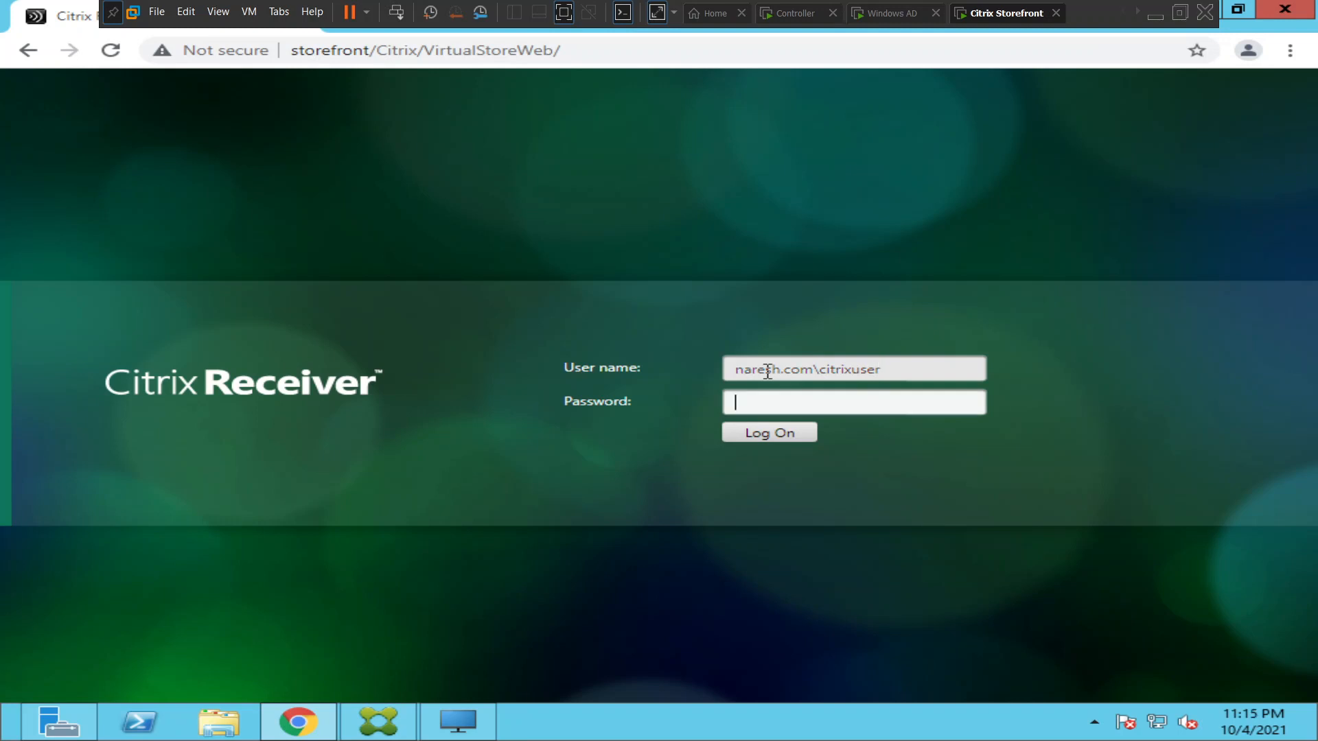
type("P••••••")
left_click(774, 442)
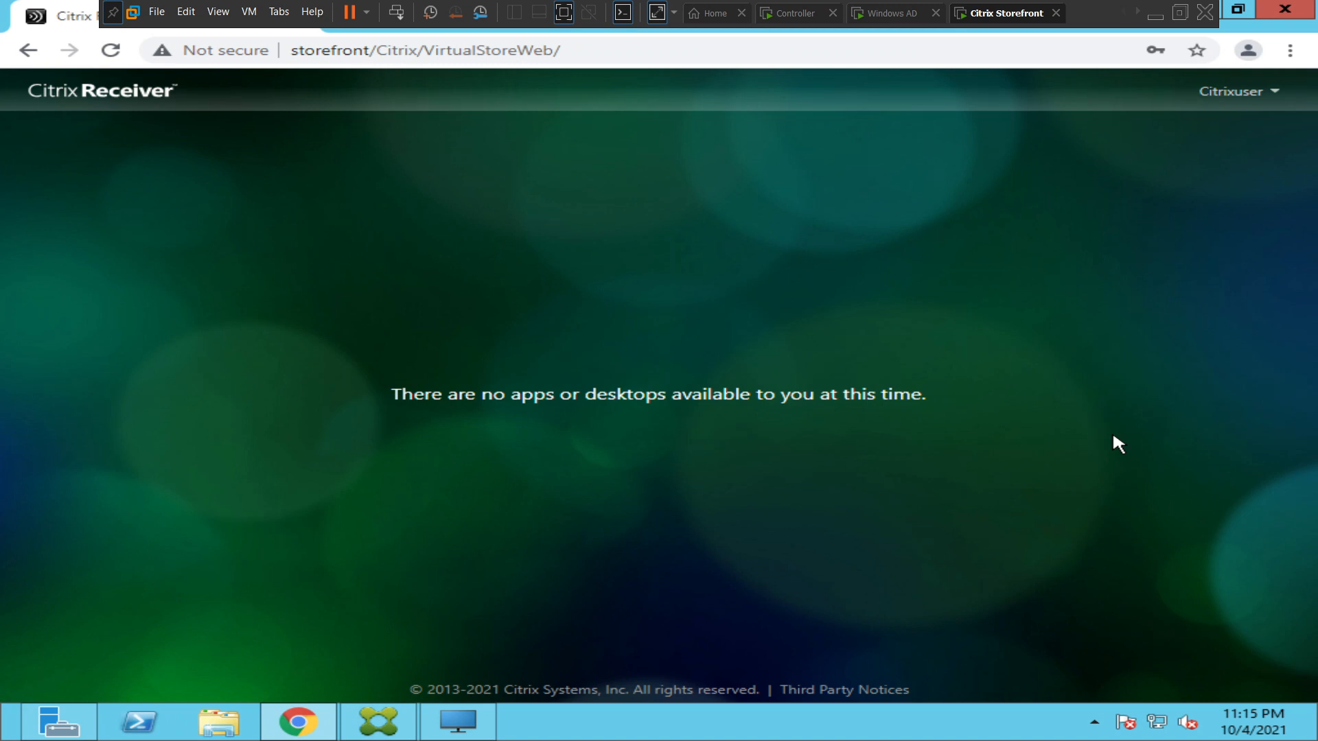
Switch to the Controller machine, check the automatic services, and restart the SQL Server (SQLEXPRESS) service.
left_click(788, 15)
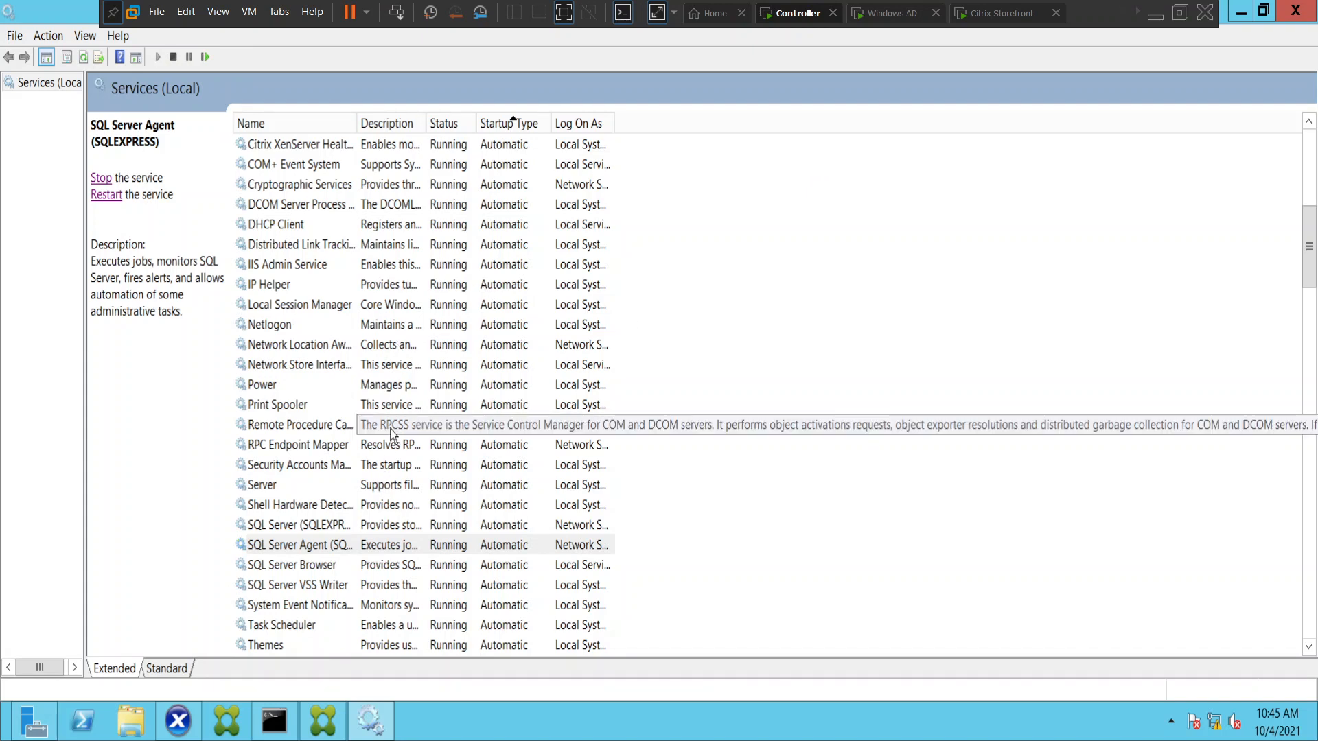
left_click(369, 344)
scroll(369, 343, "up", 7)
scroll(368, 344, "up", 1)
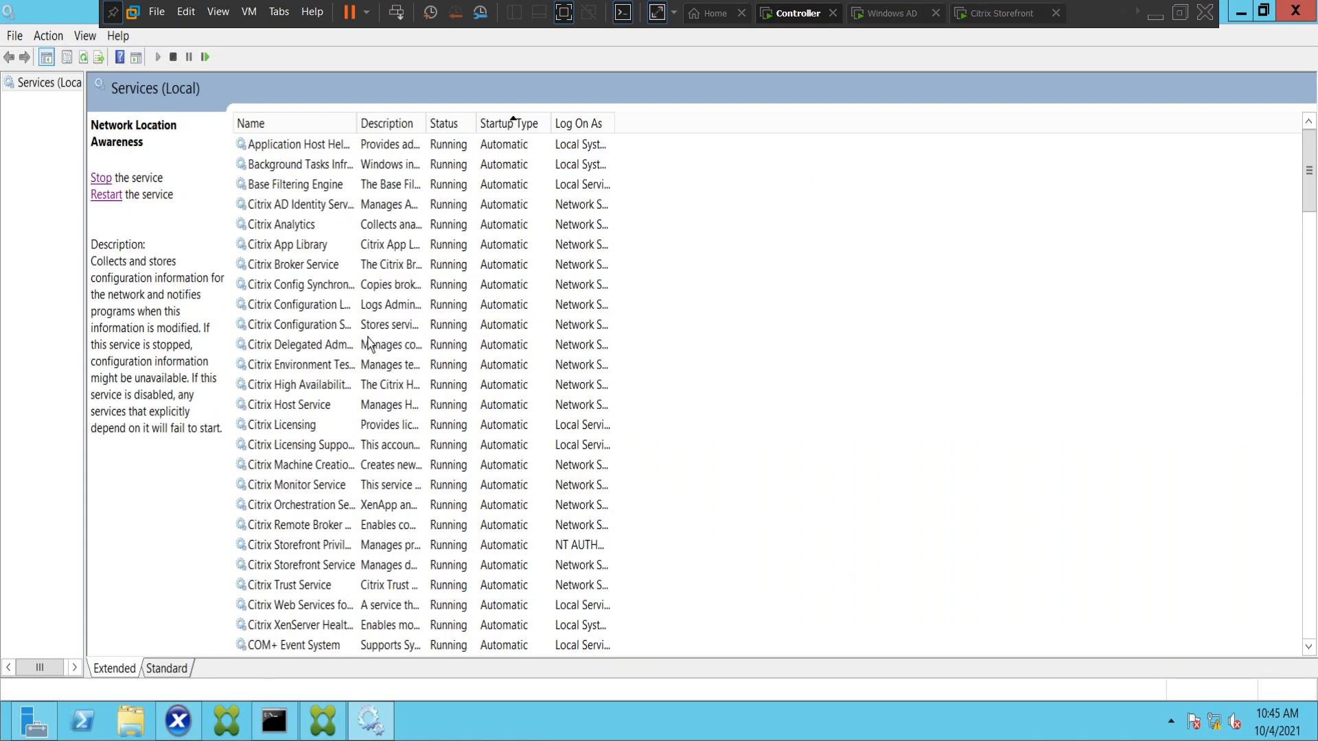
scroll(369, 344, "down", 3)
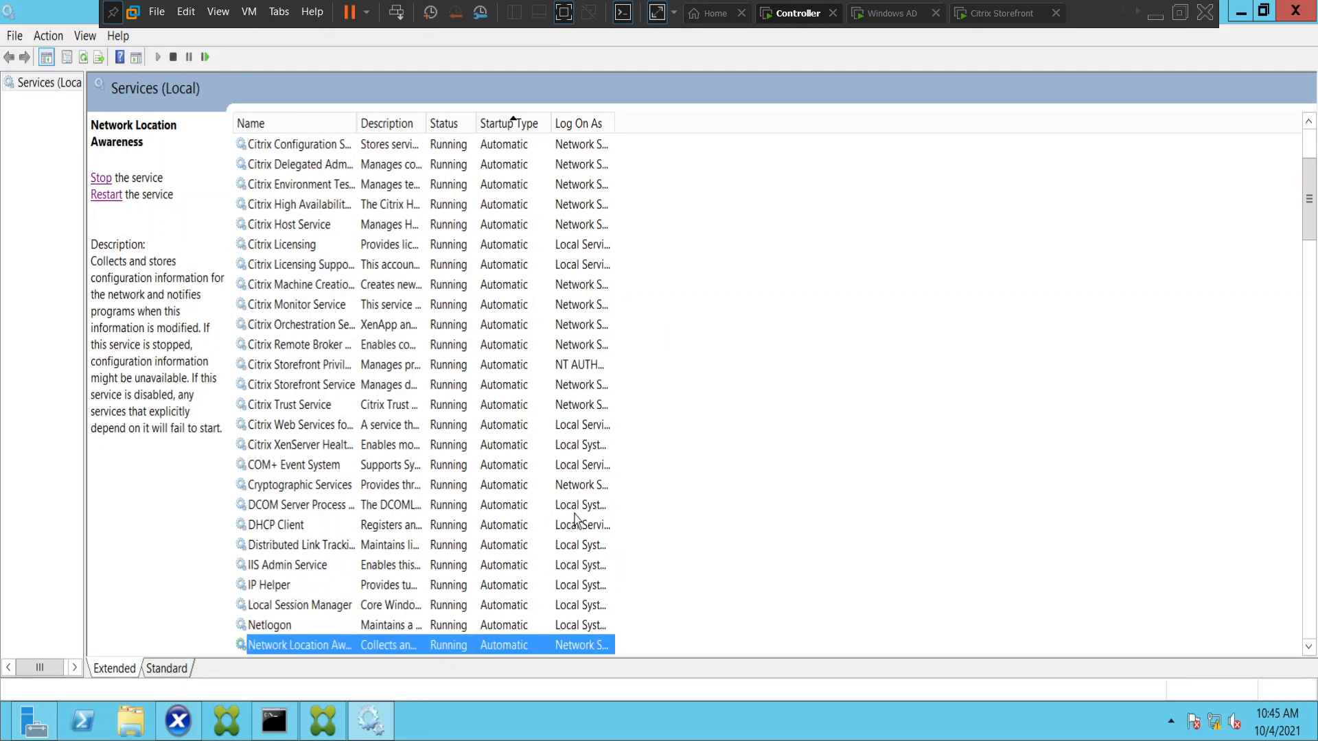
scroll(551, 477, "up", 3)
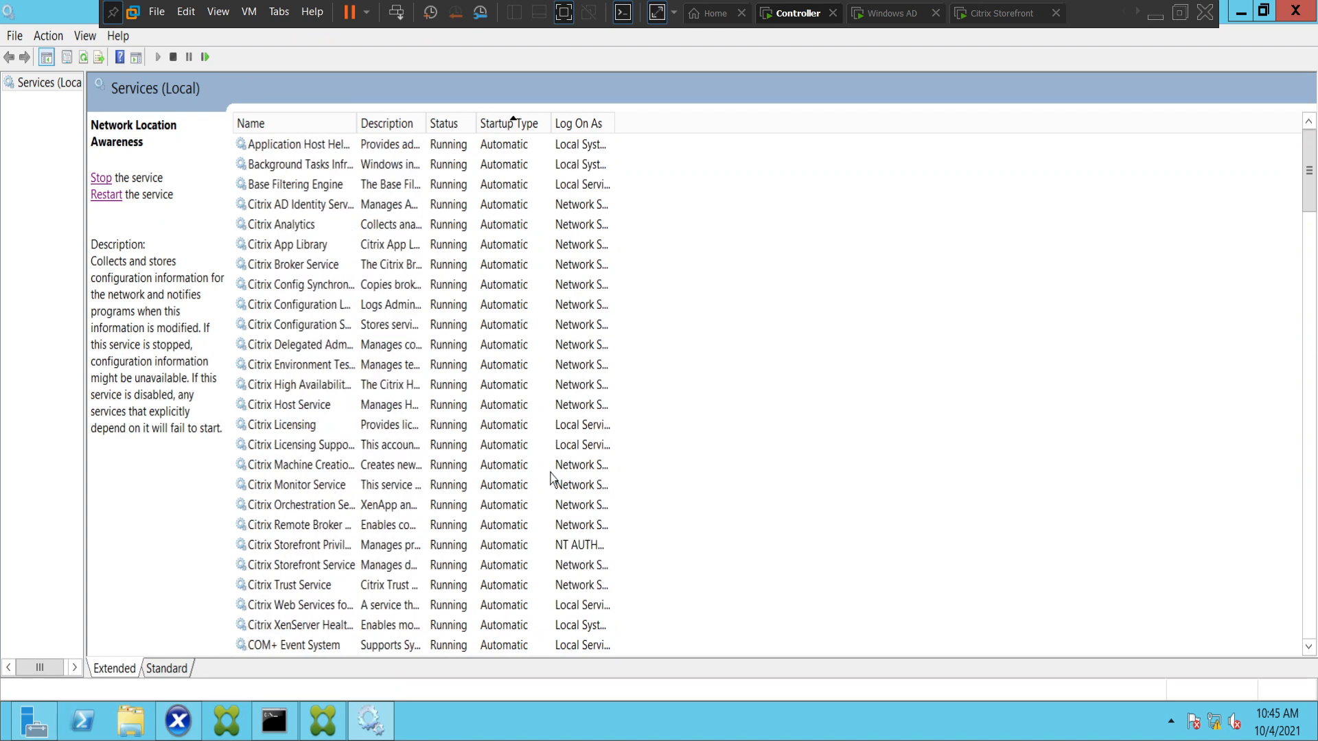
scroll(502, 474, "down", 3)
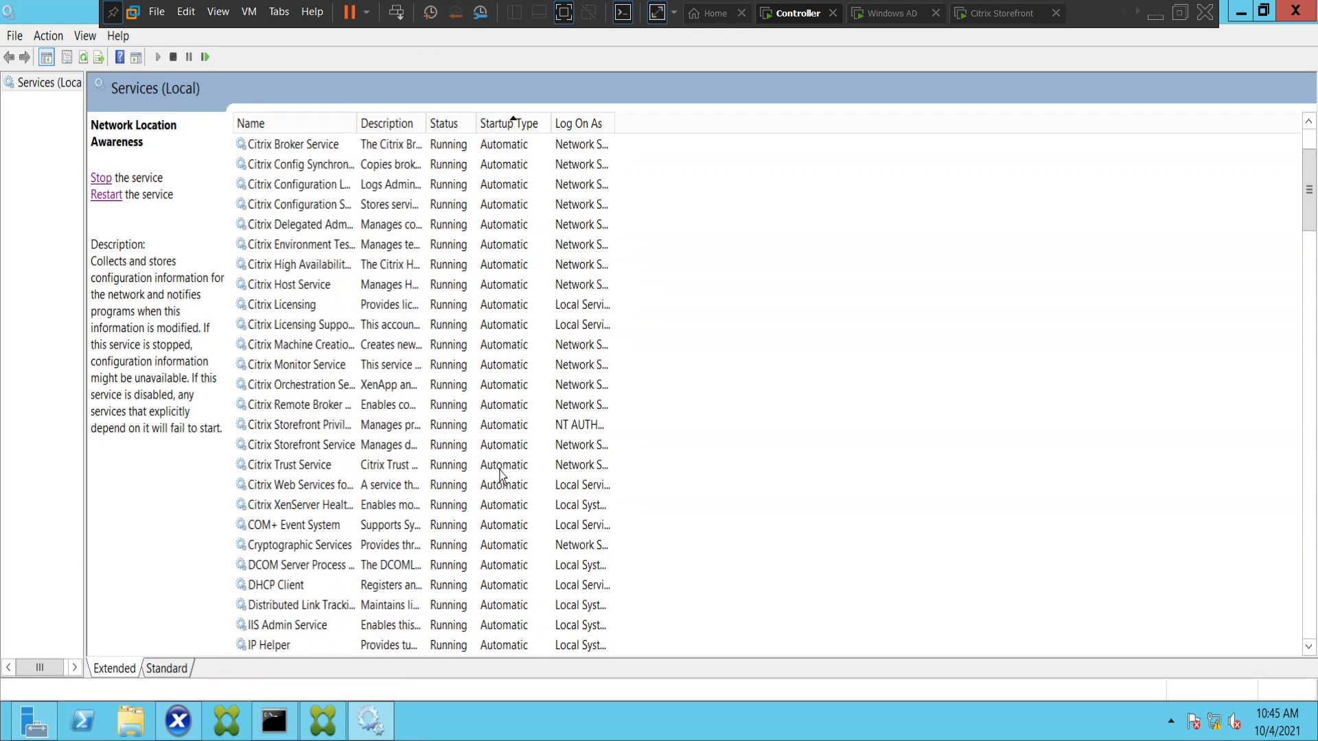
scroll(502, 473, "down", 9)
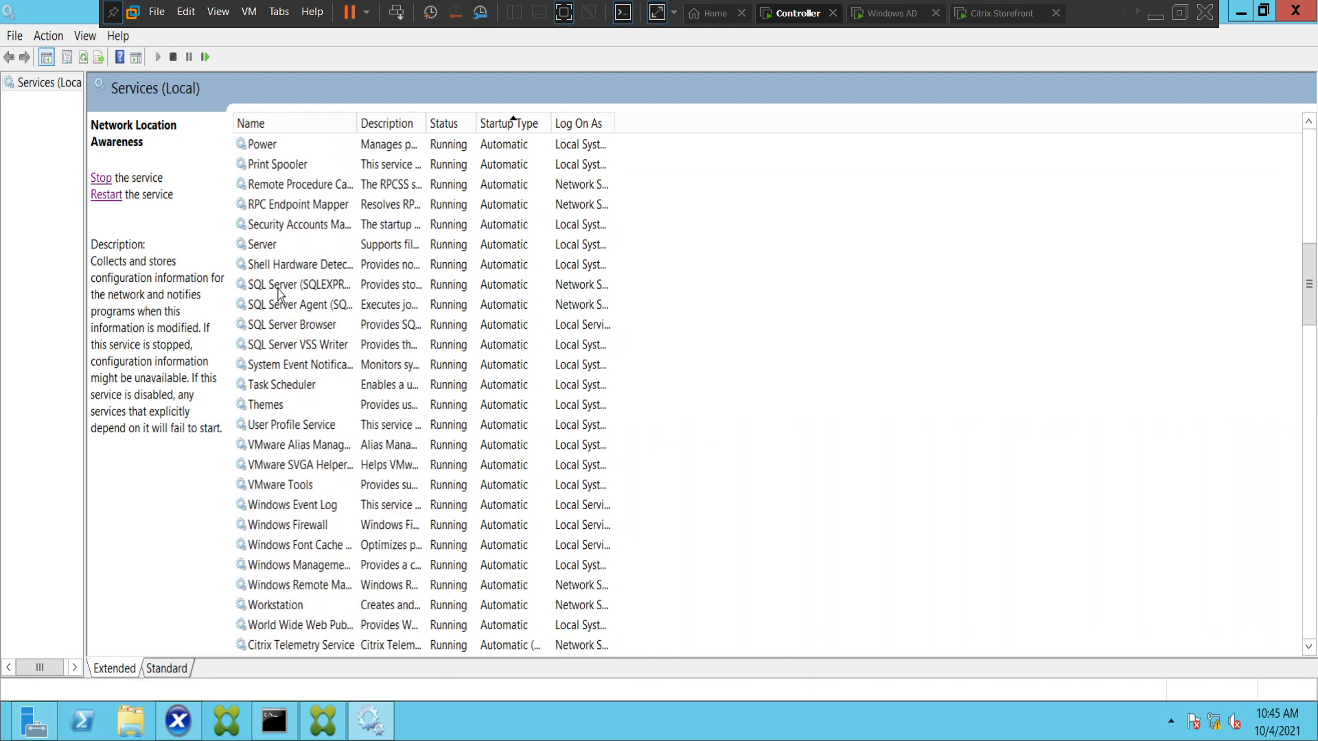
left_click(300, 288)
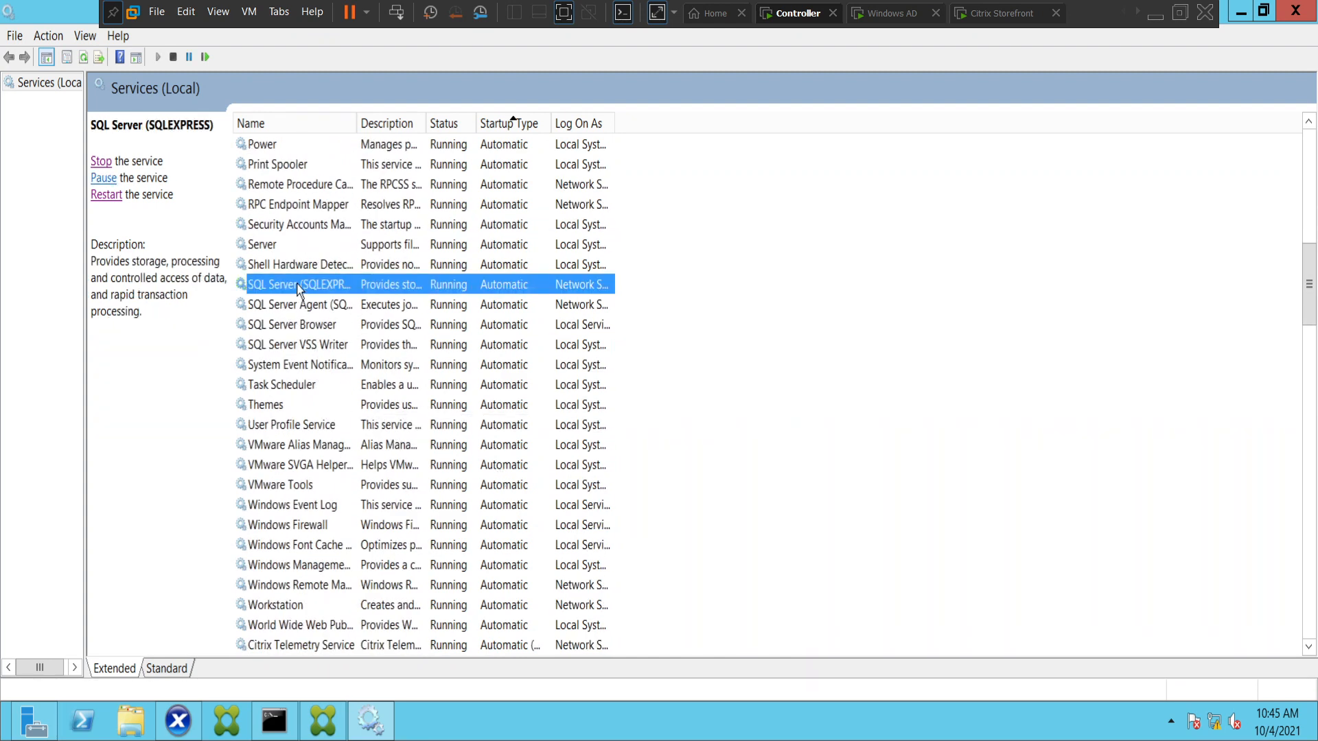
left_click(106, 195)
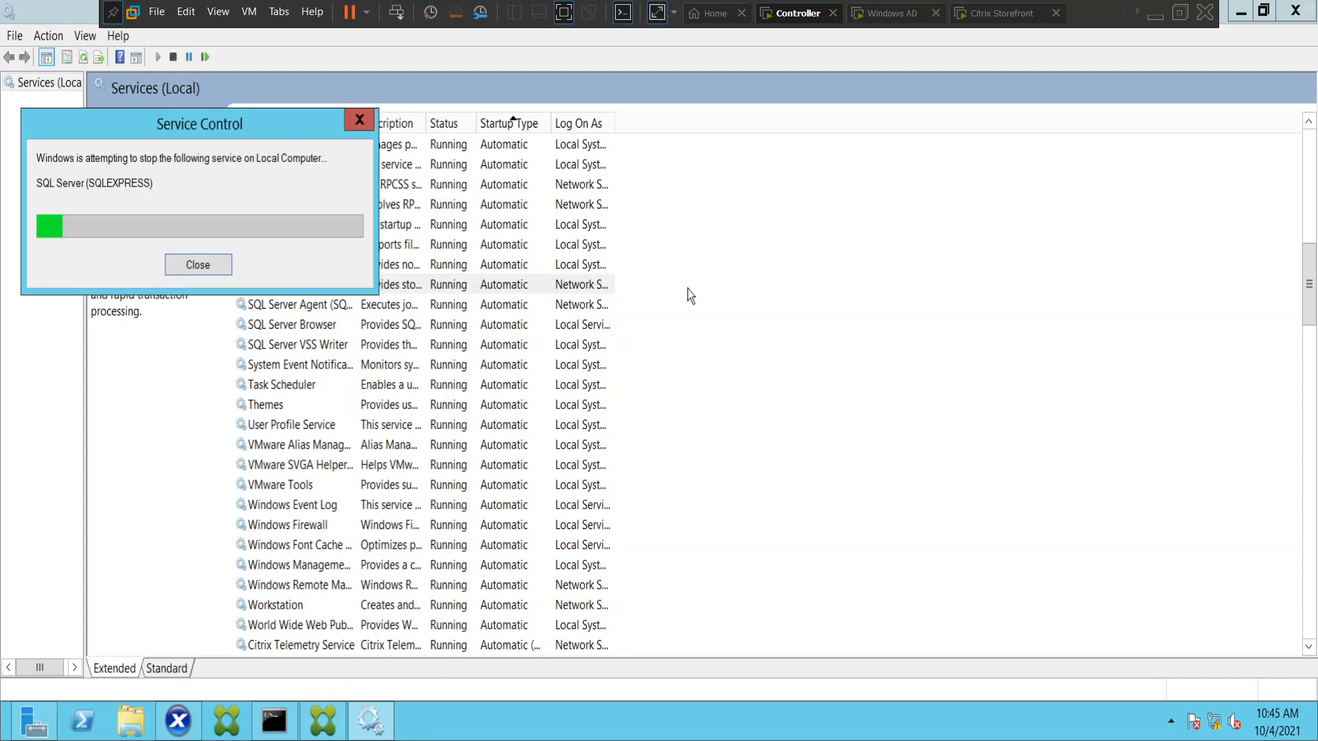
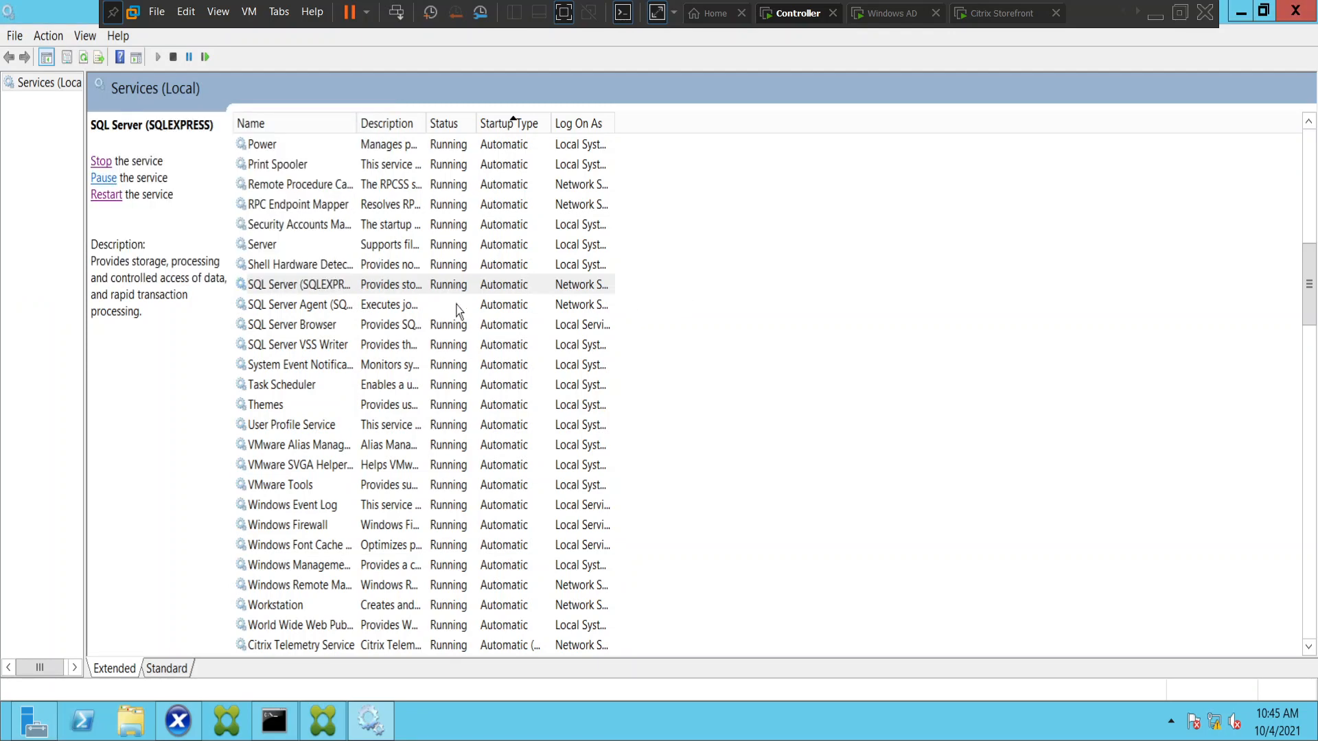
Start the SQL Server Agent (SQLEXPRESS) service on the Controller machine.
left_click(275, 308)
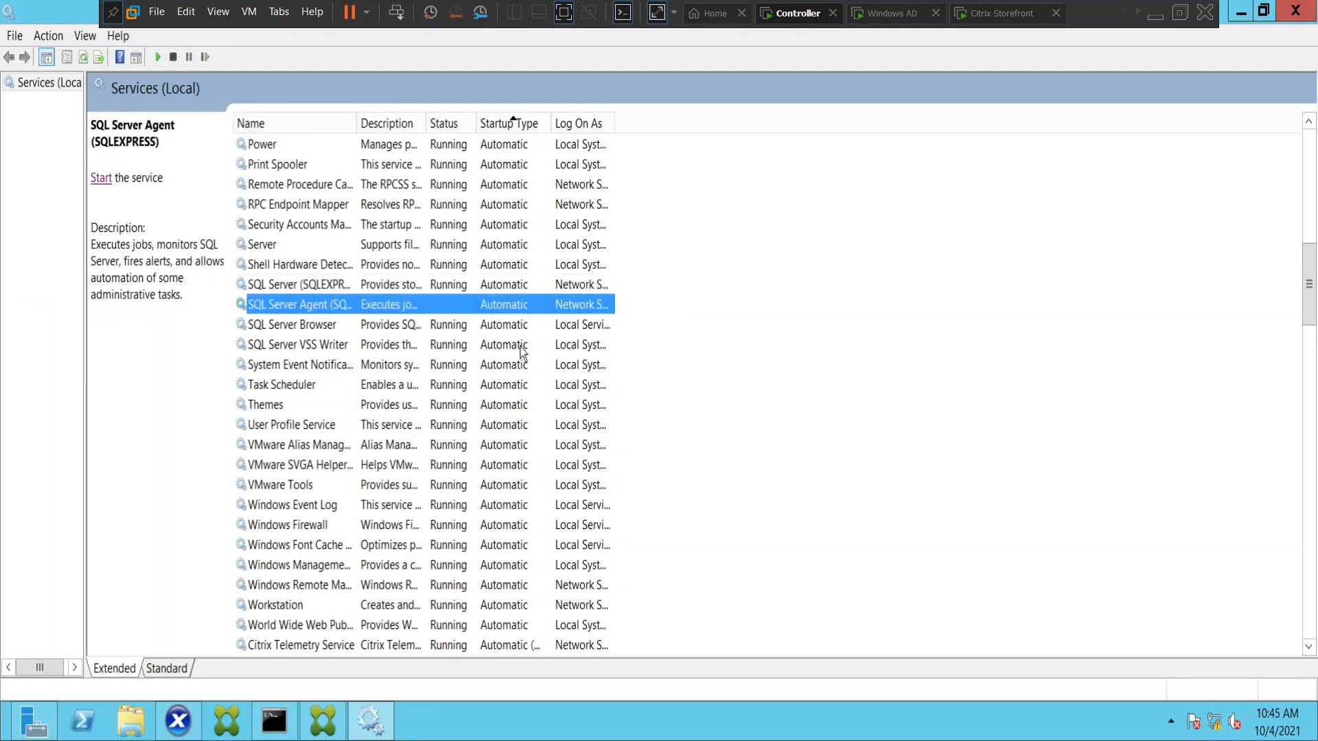
left_click(101, 178)
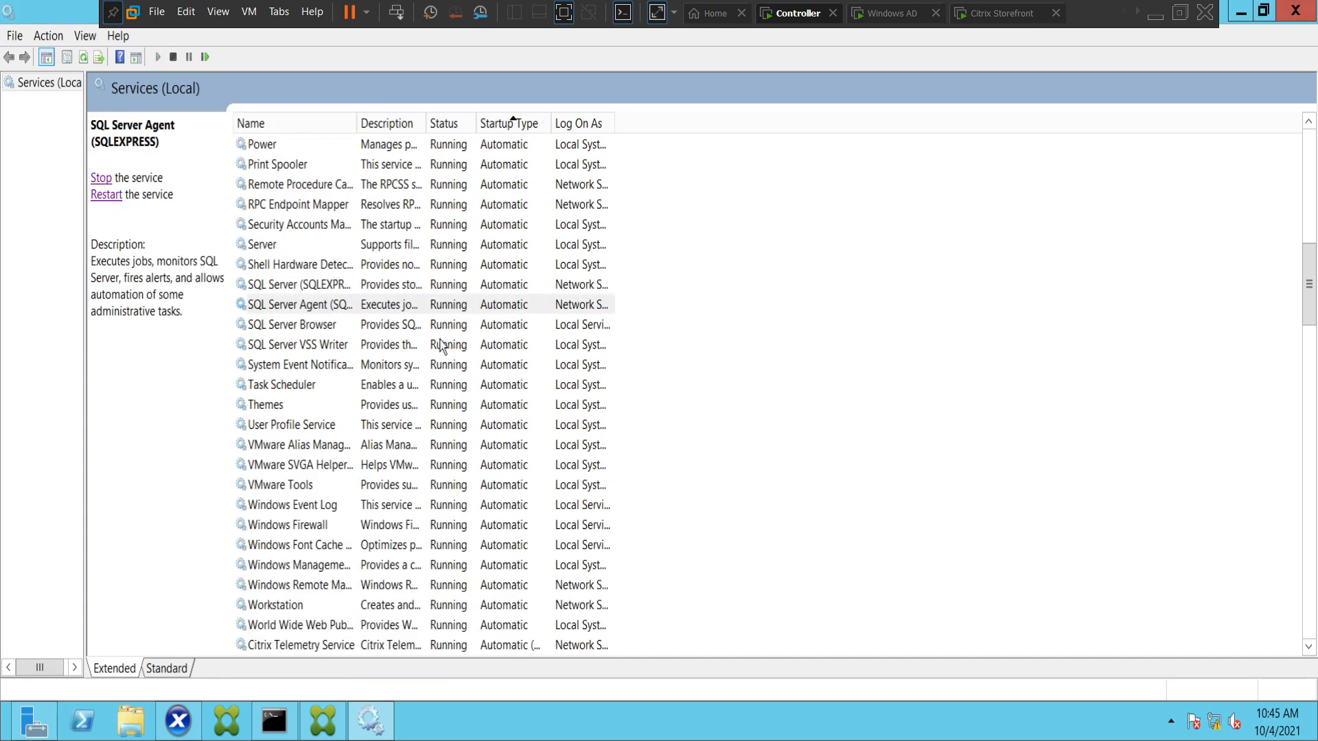
Switch to the Citrix Storefront machine, log off the Citrixuser account from Citrix Receiver, and return to the logon page.
left_click(979, 26)
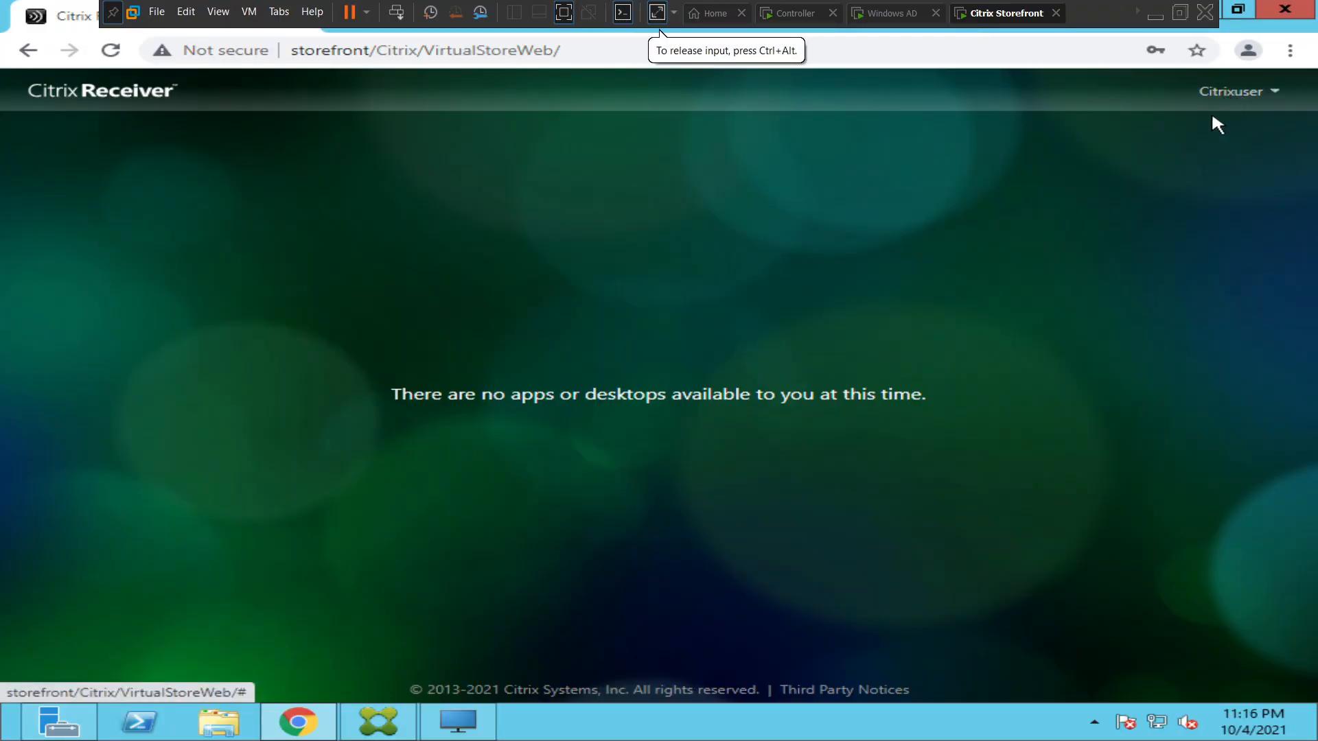
left_click(1256, 93)
left_click(1158, 171)
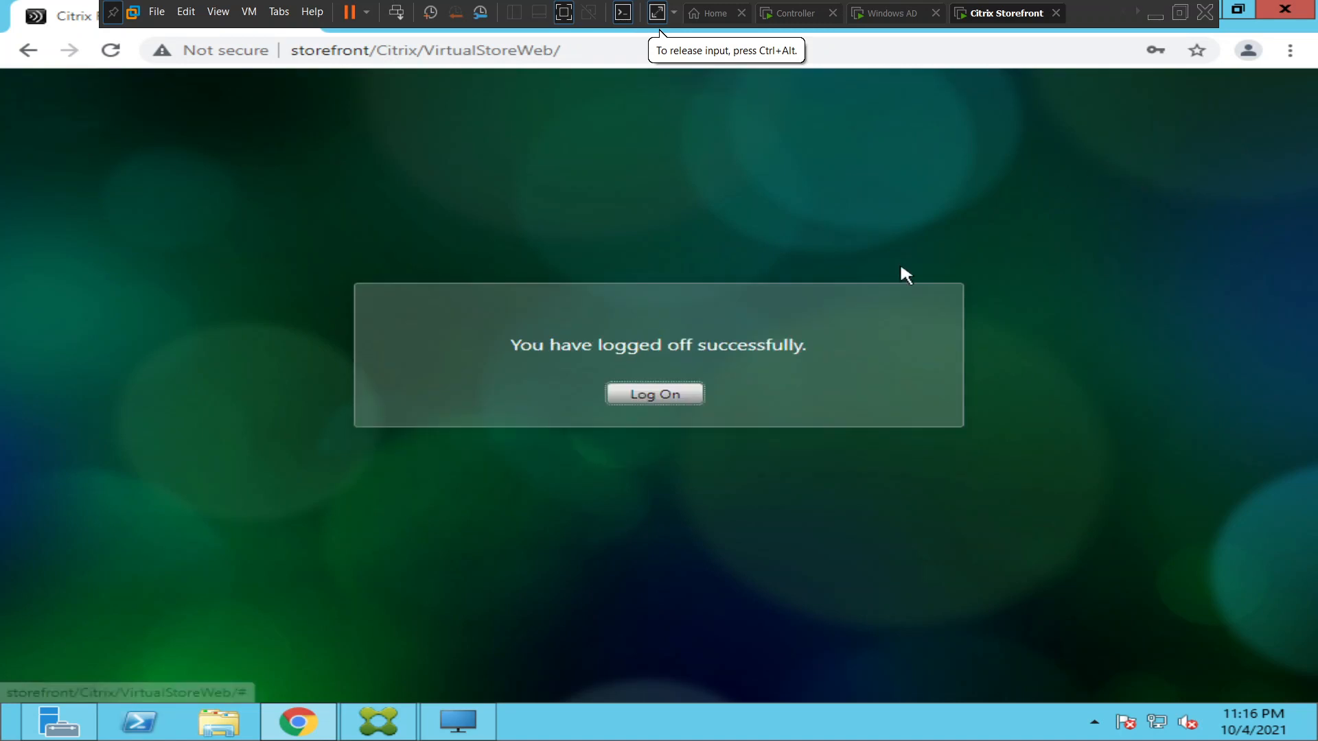
left_click(662, 397)
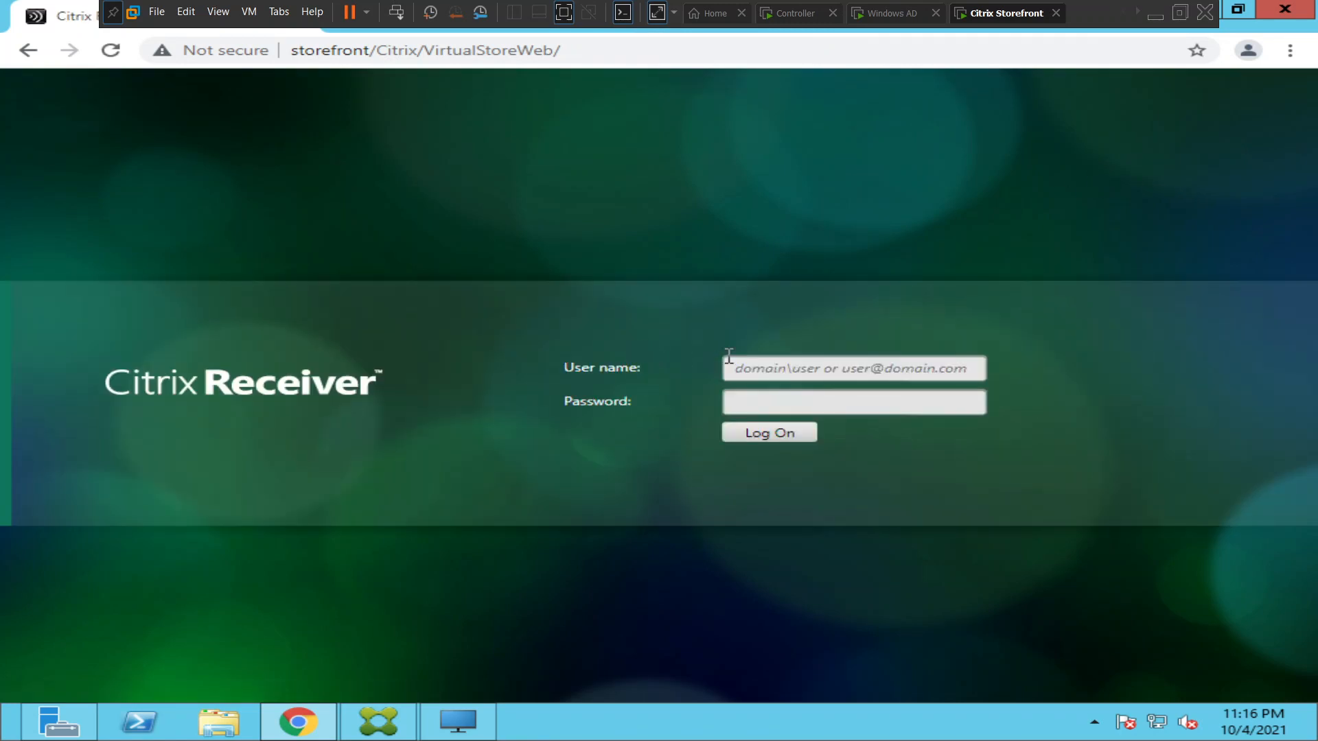
Log on to Citrix Receiver as the domain administrator, entering the domain-qualified user name and the account password.
type("na")
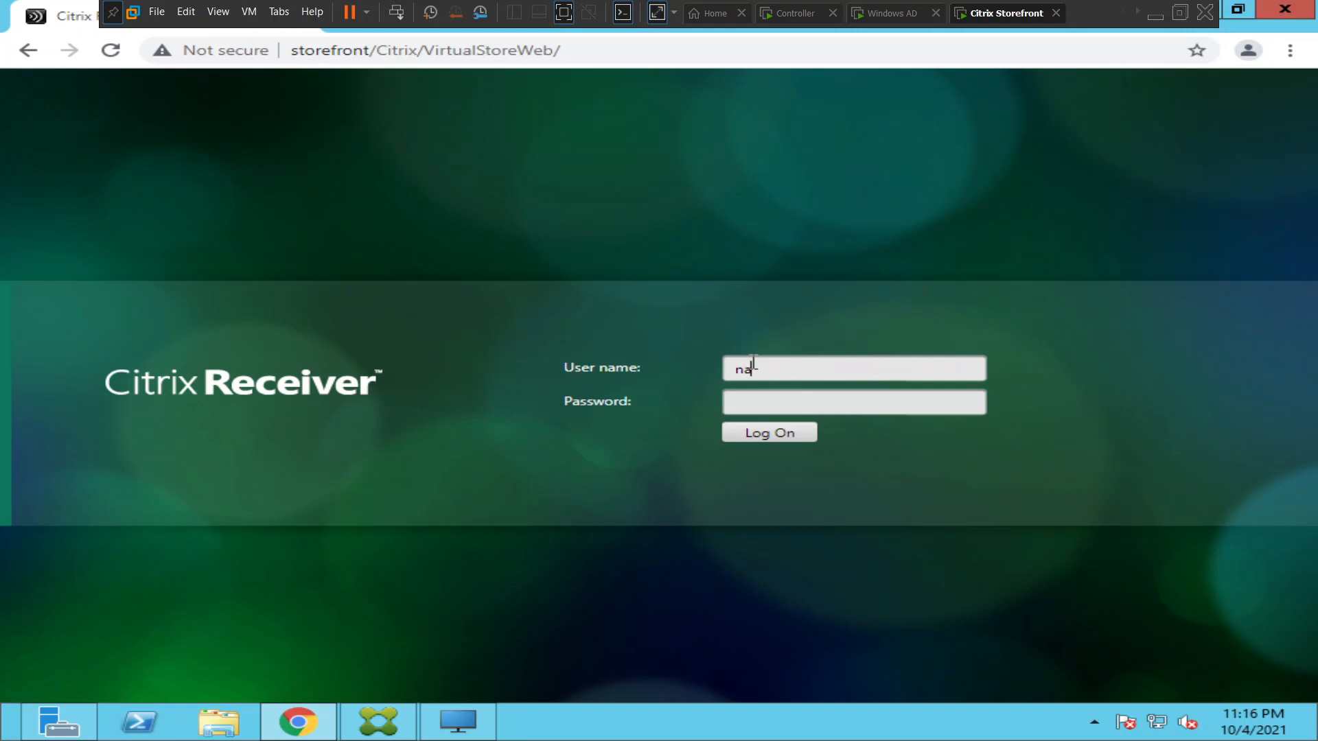
type("resh.com\\administrator")
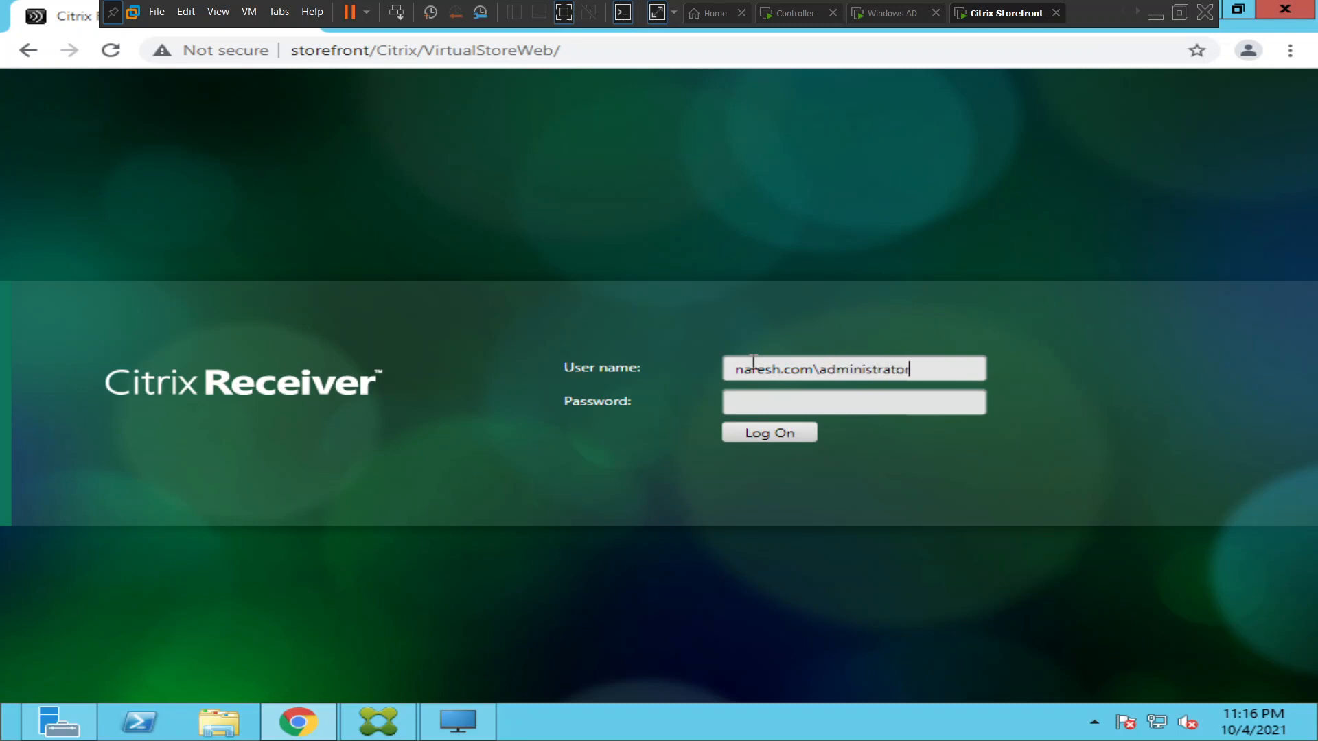
key("Tab")
type("••••••")
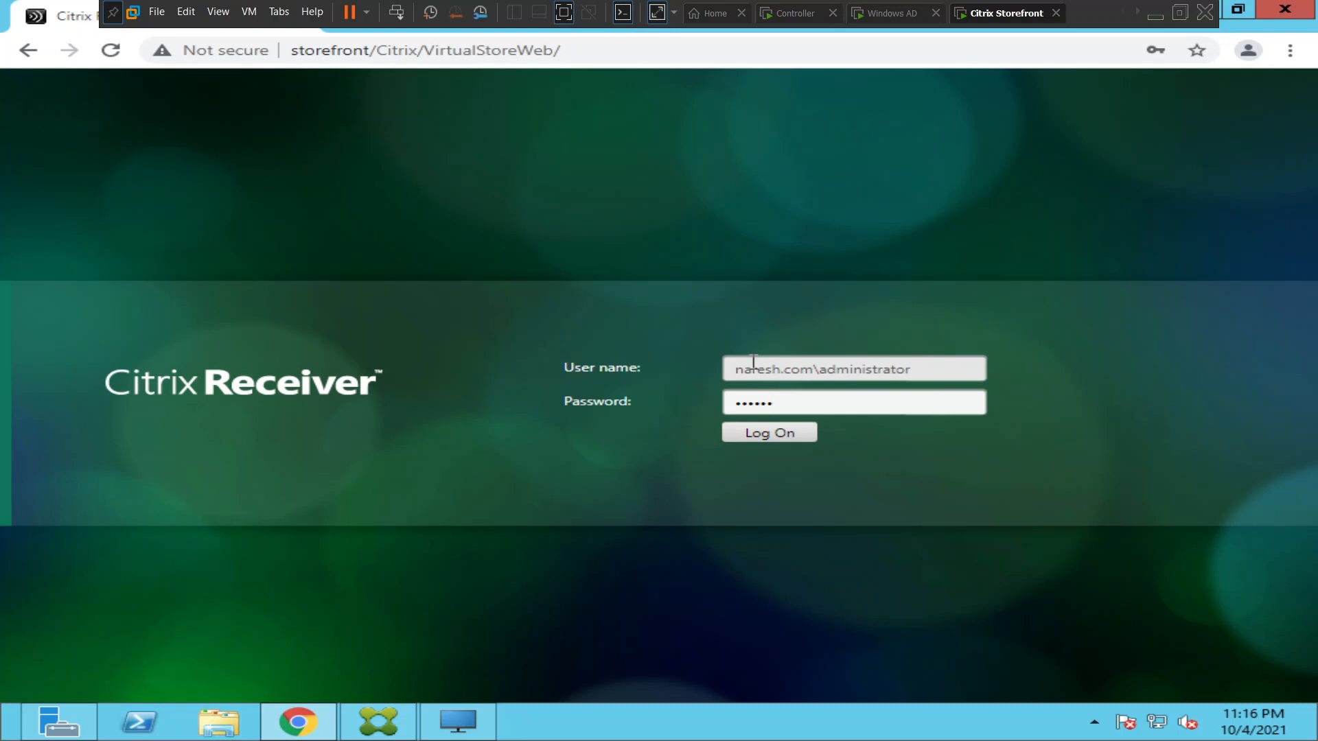
type("•••••")
key("Return")
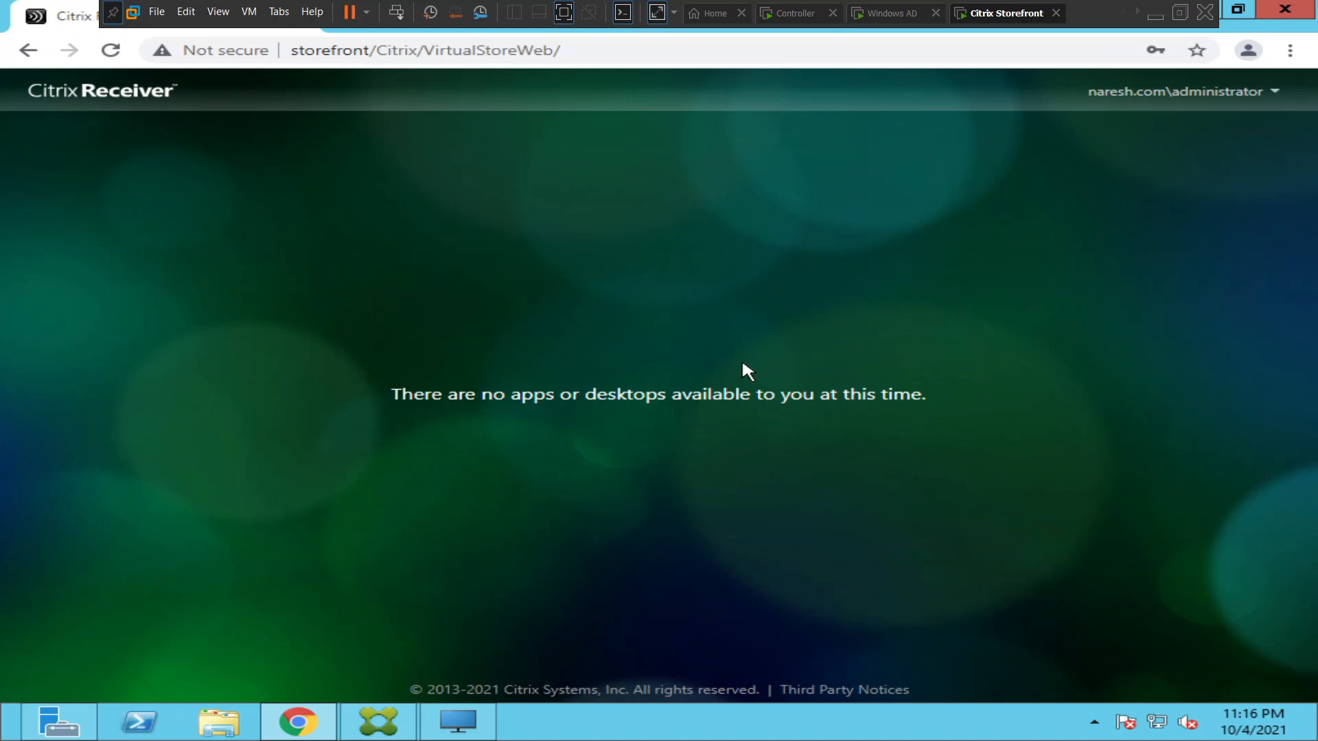
Switch to Citrix Studio on the Controller machine and open the Finance Team Server OS Machine Group catalog for editing.
left_click(797, 14)
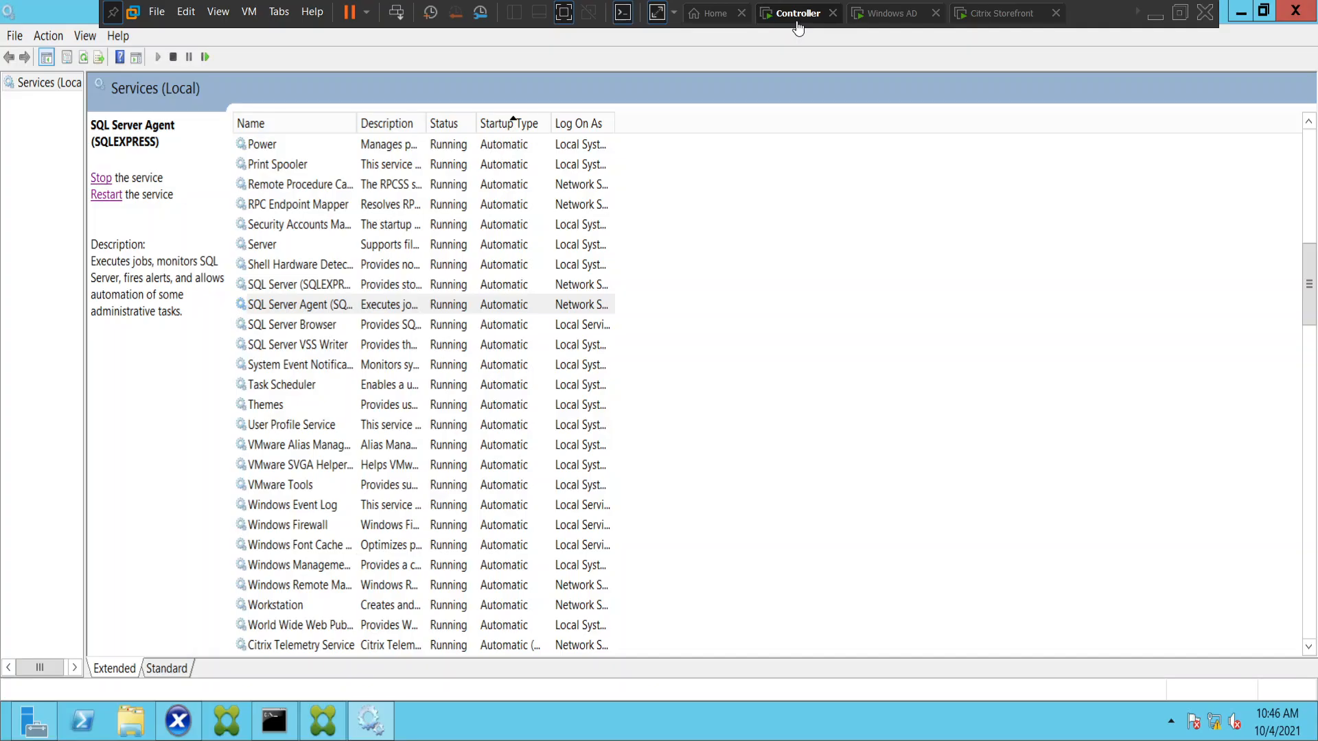
left_click(334, 732)
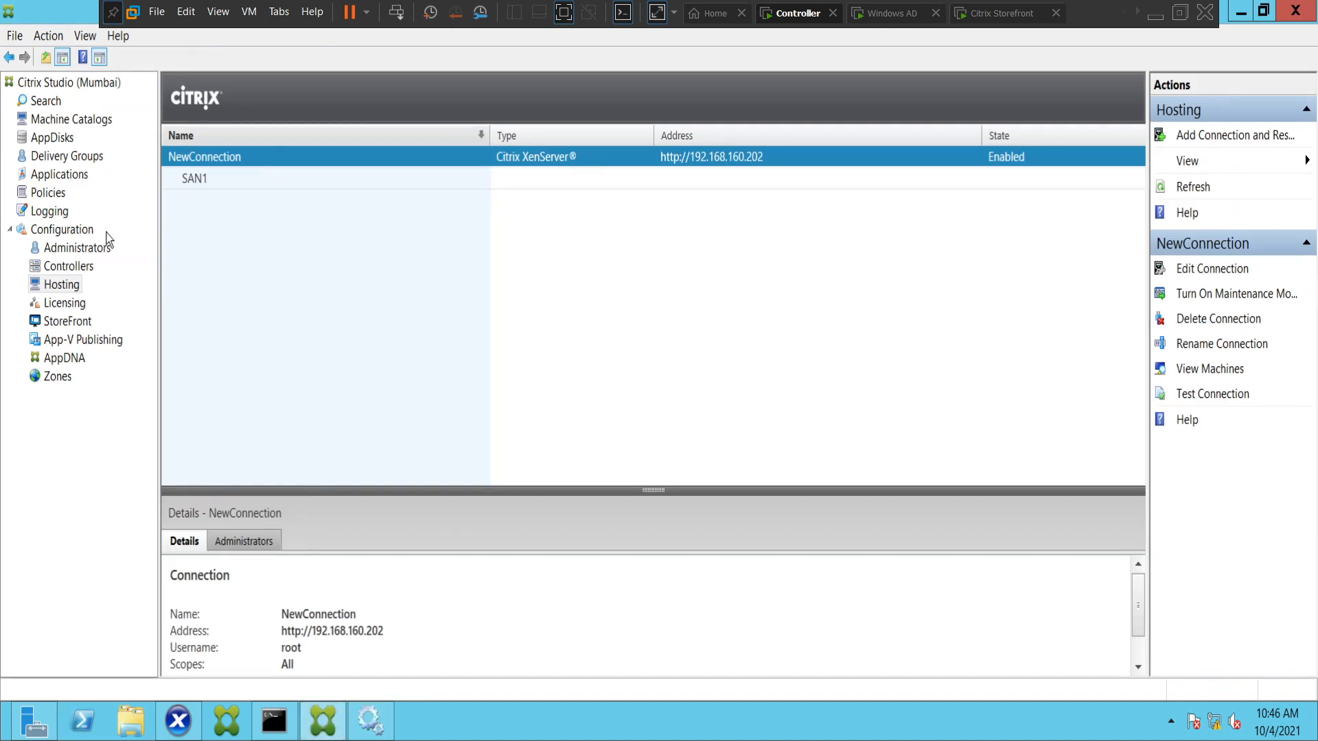
left_click(74, 159)
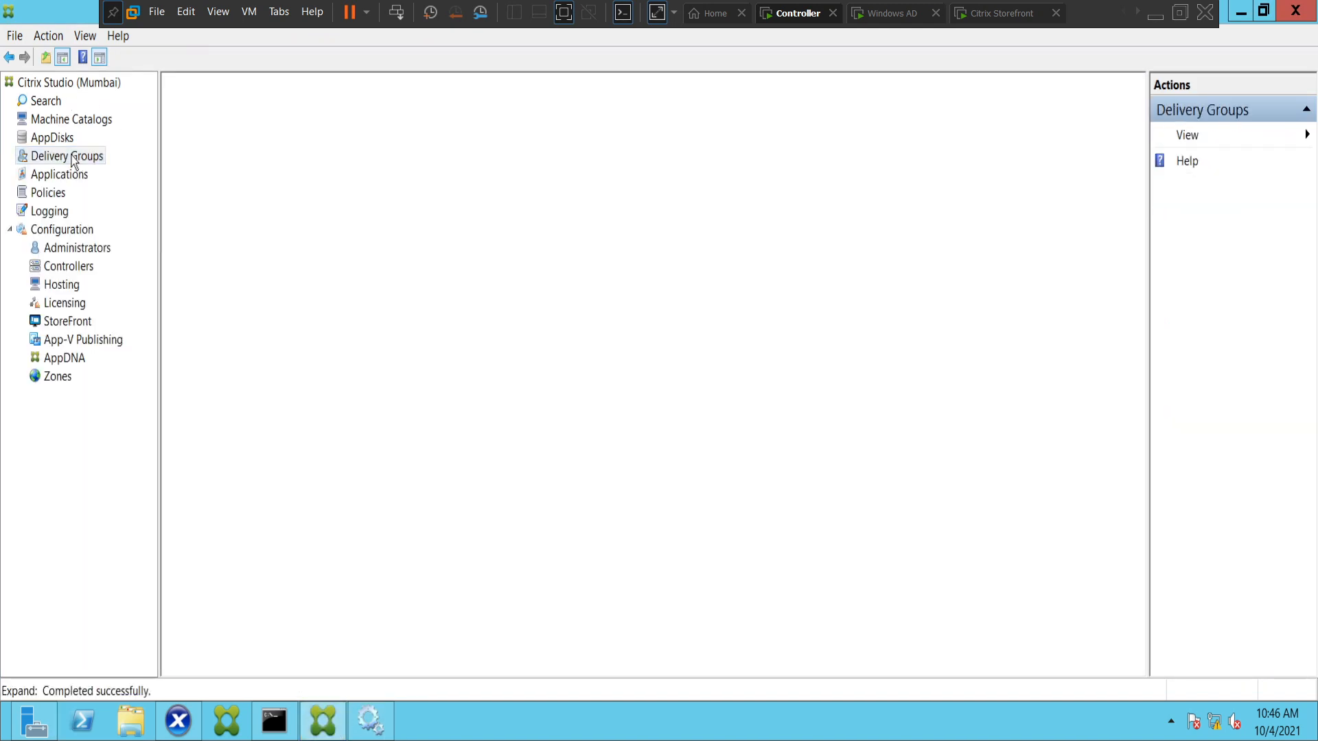
left_click(87, 127)
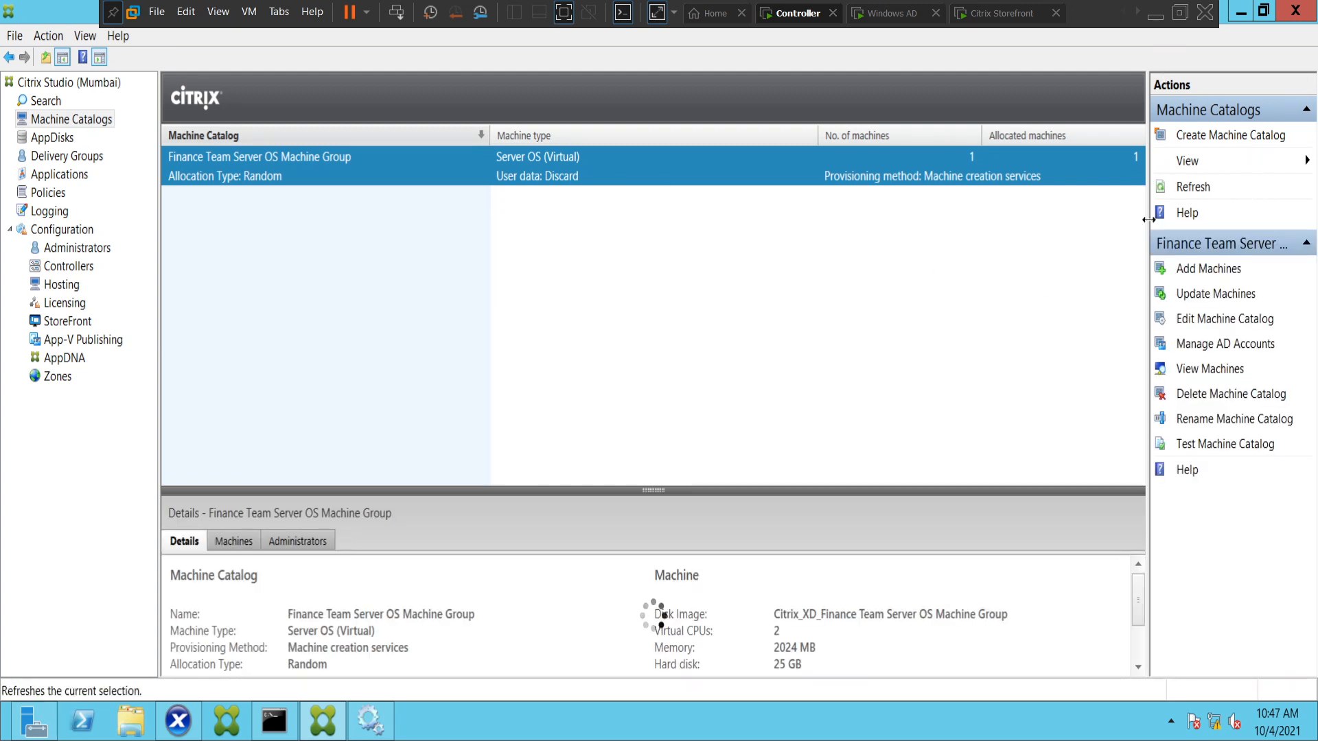
left_click(1212, 318)
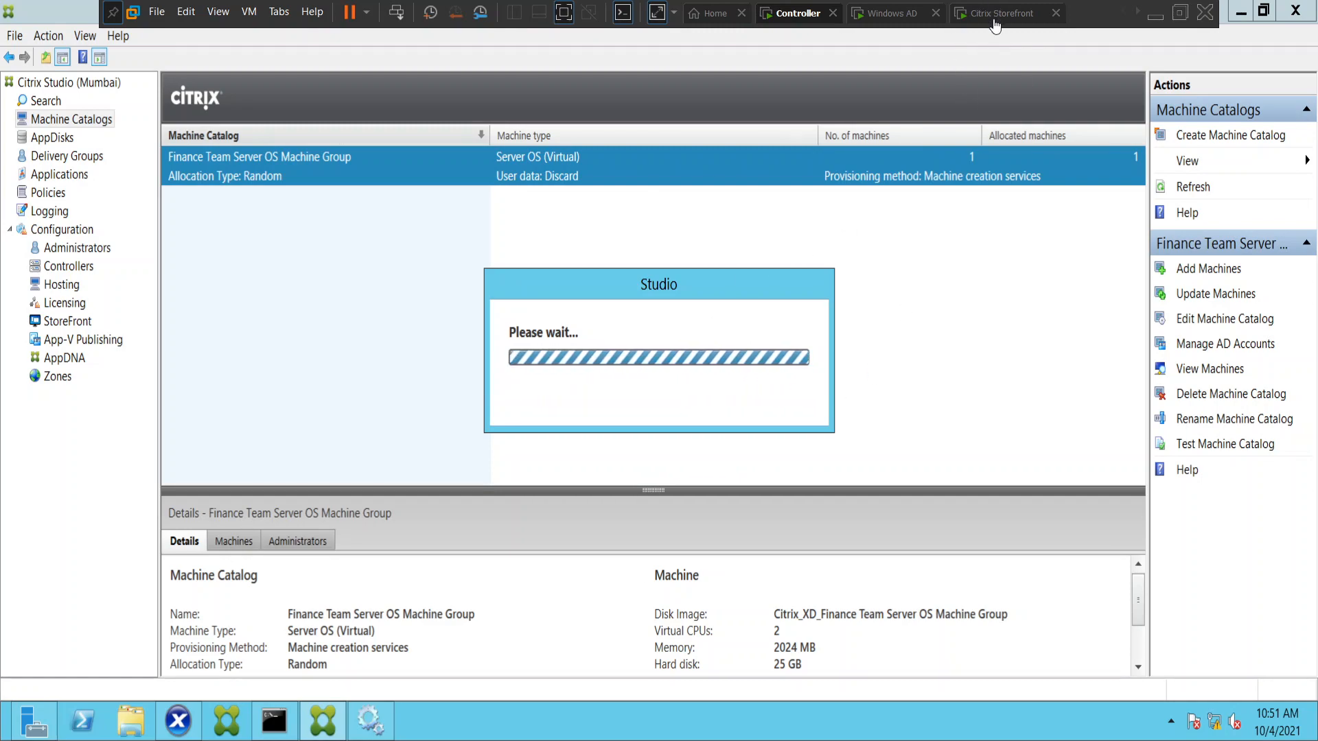
Switch back to the Citrix Storefront machine and log off the administrator account from Citrix Receiver.
left_click(998, 13)
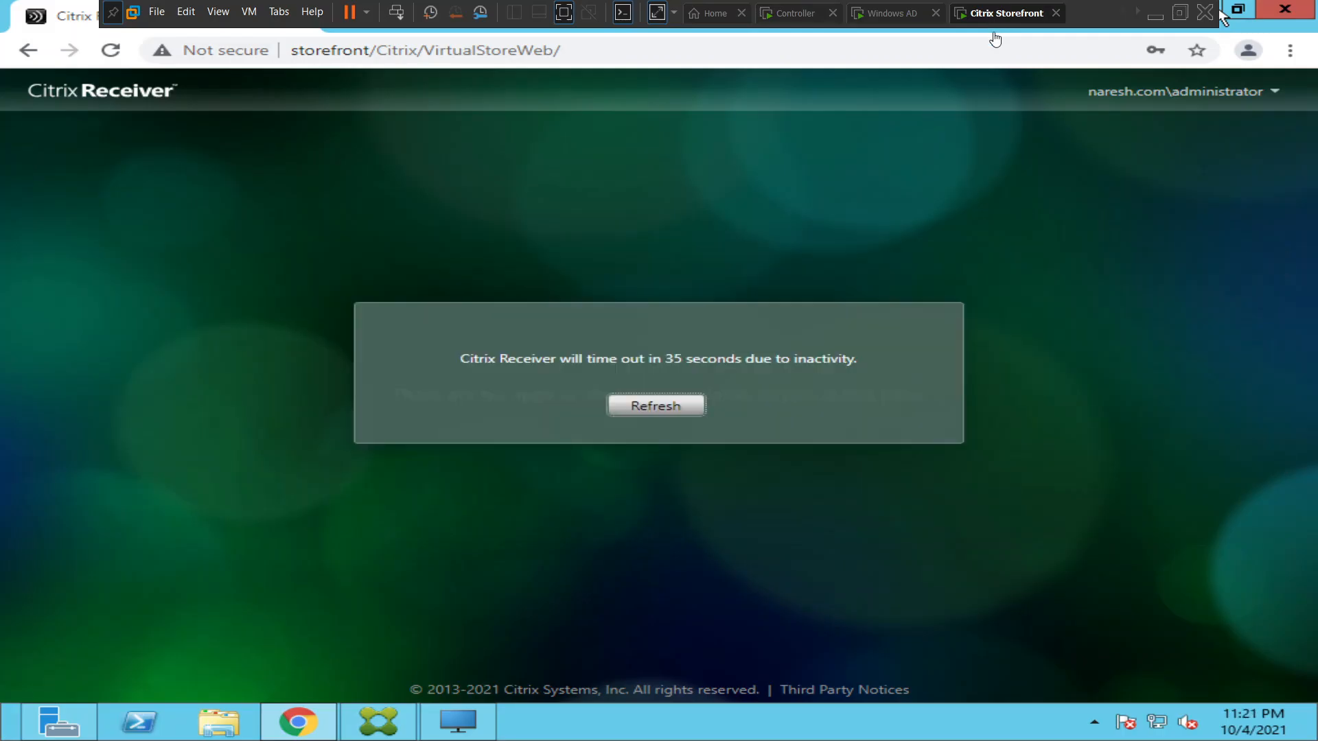
left_click(667, 410)
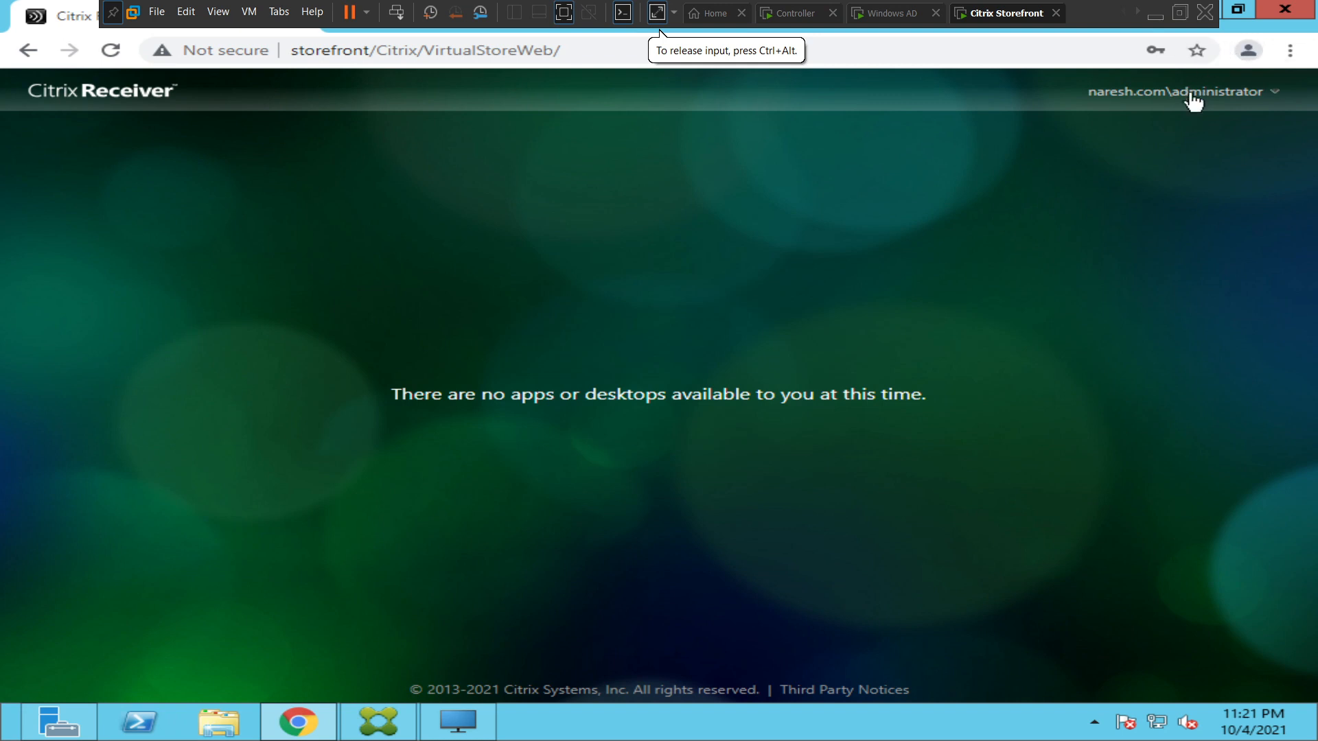
left_click(1190, 101)
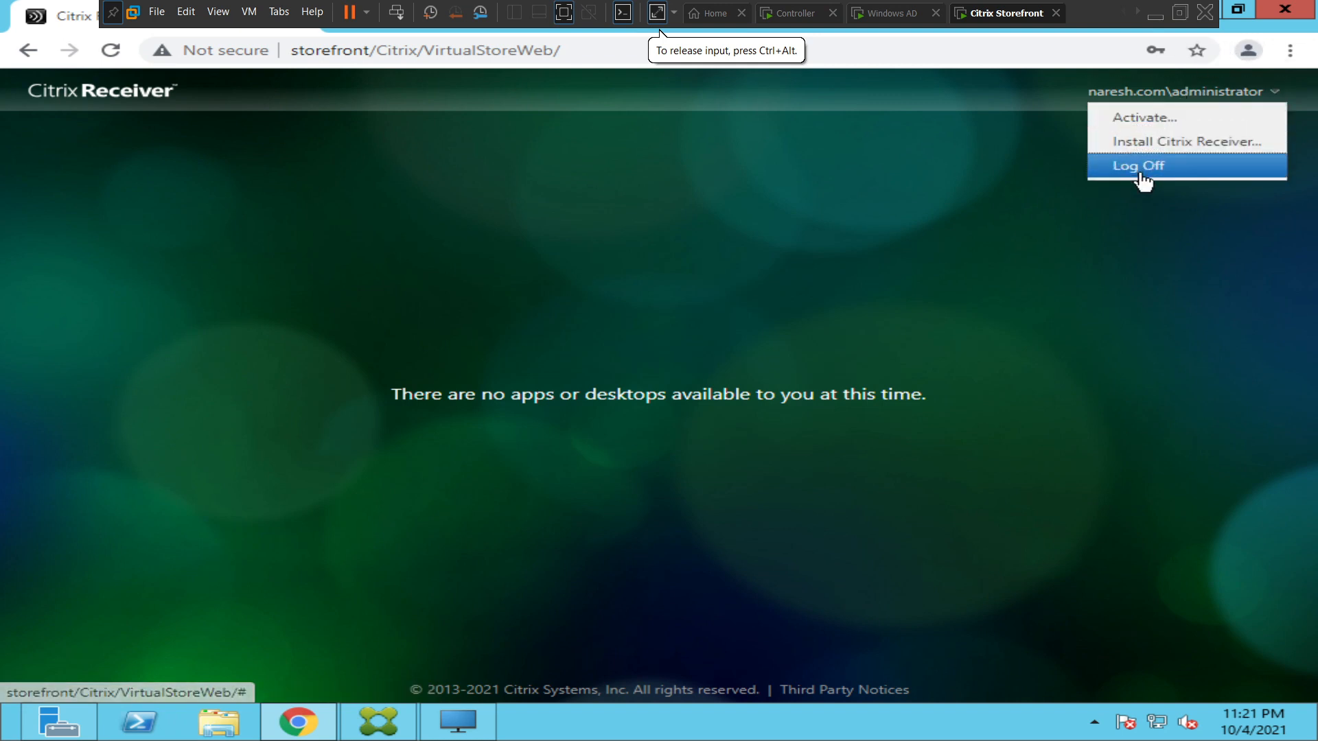
left_click(1140, 171)
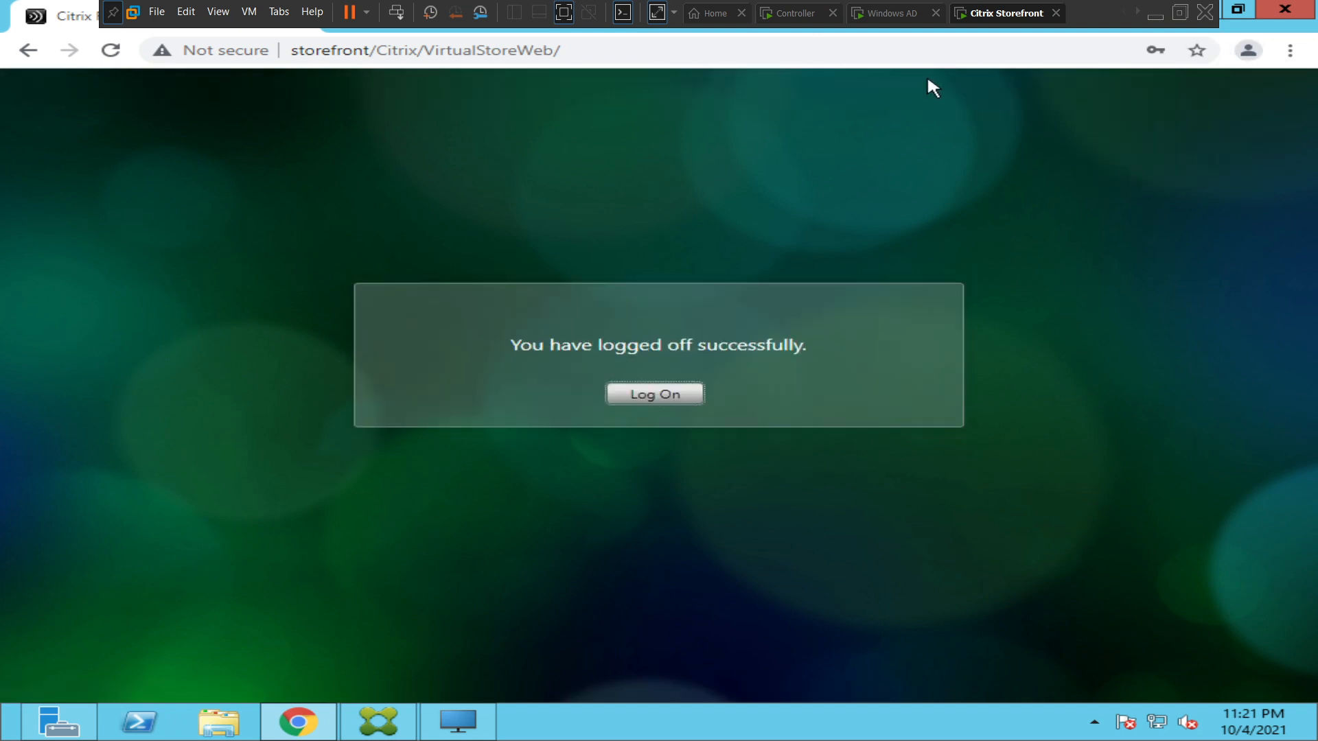
Return to Services on the Controller machine, refresh the service list, and start the SQL Server Agent (SQLEXPRESS) service again.
left_click(800, 15)
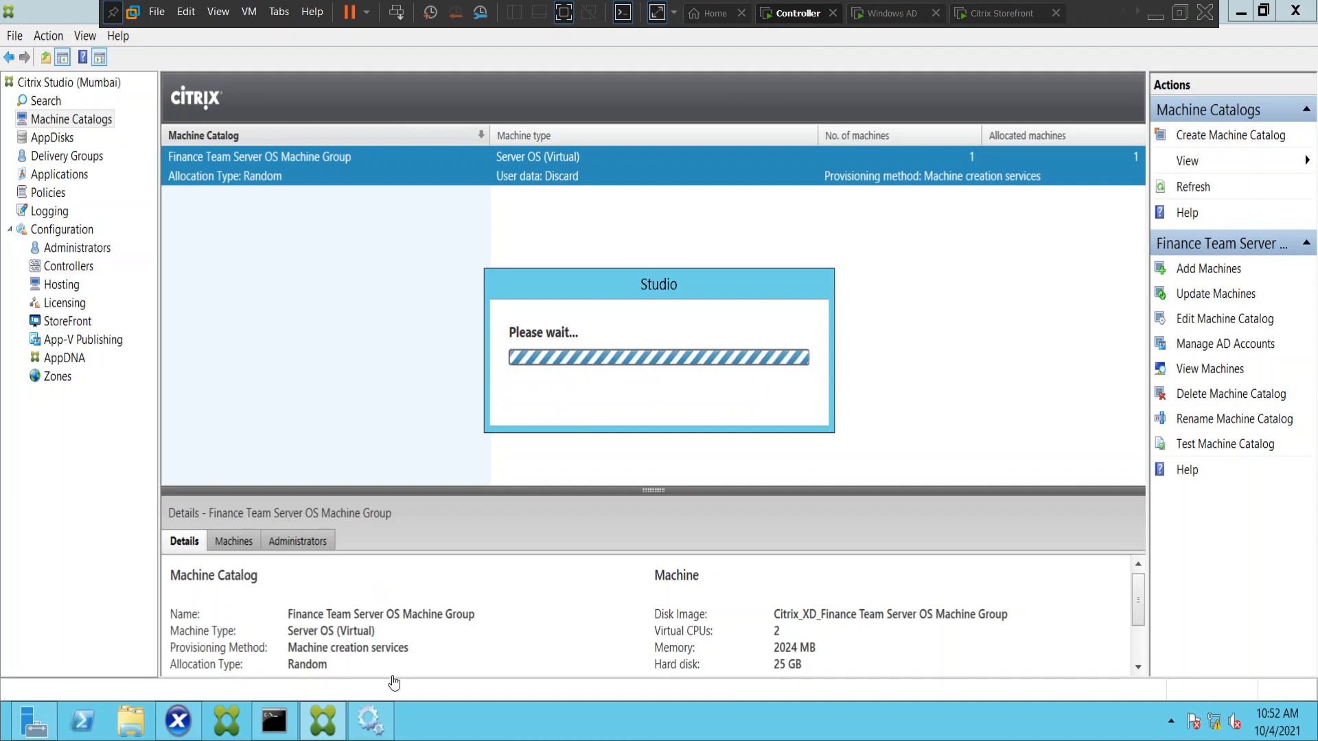
left_click(371, 722)
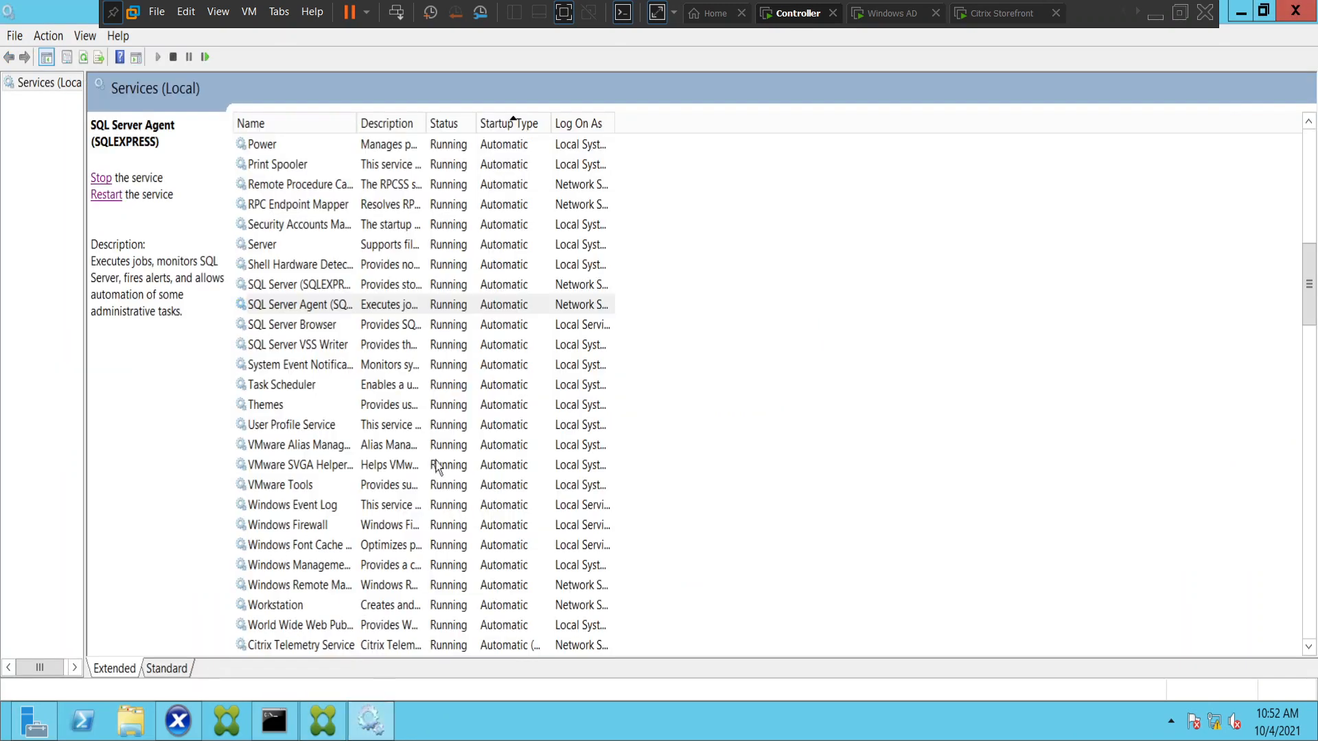
left_click(84, 59)
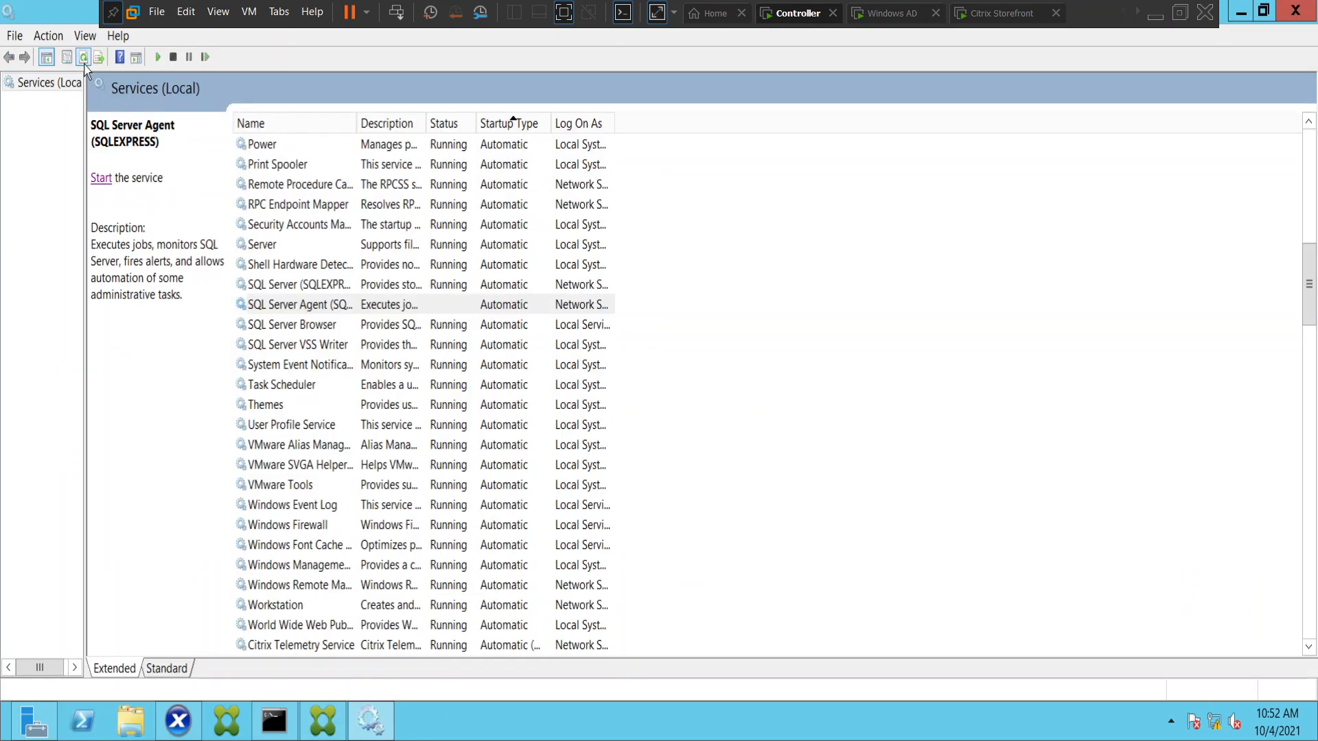
left_click(275, 307)
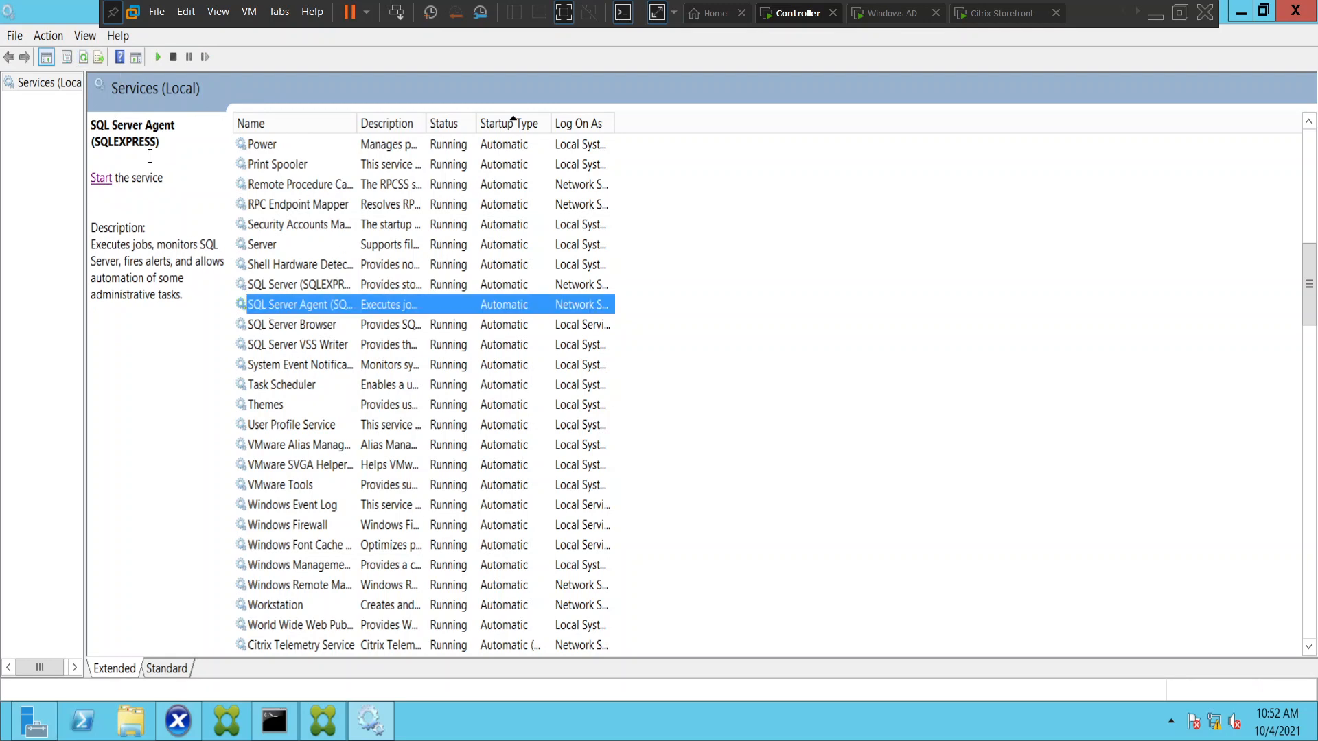
left_click(103, 179)
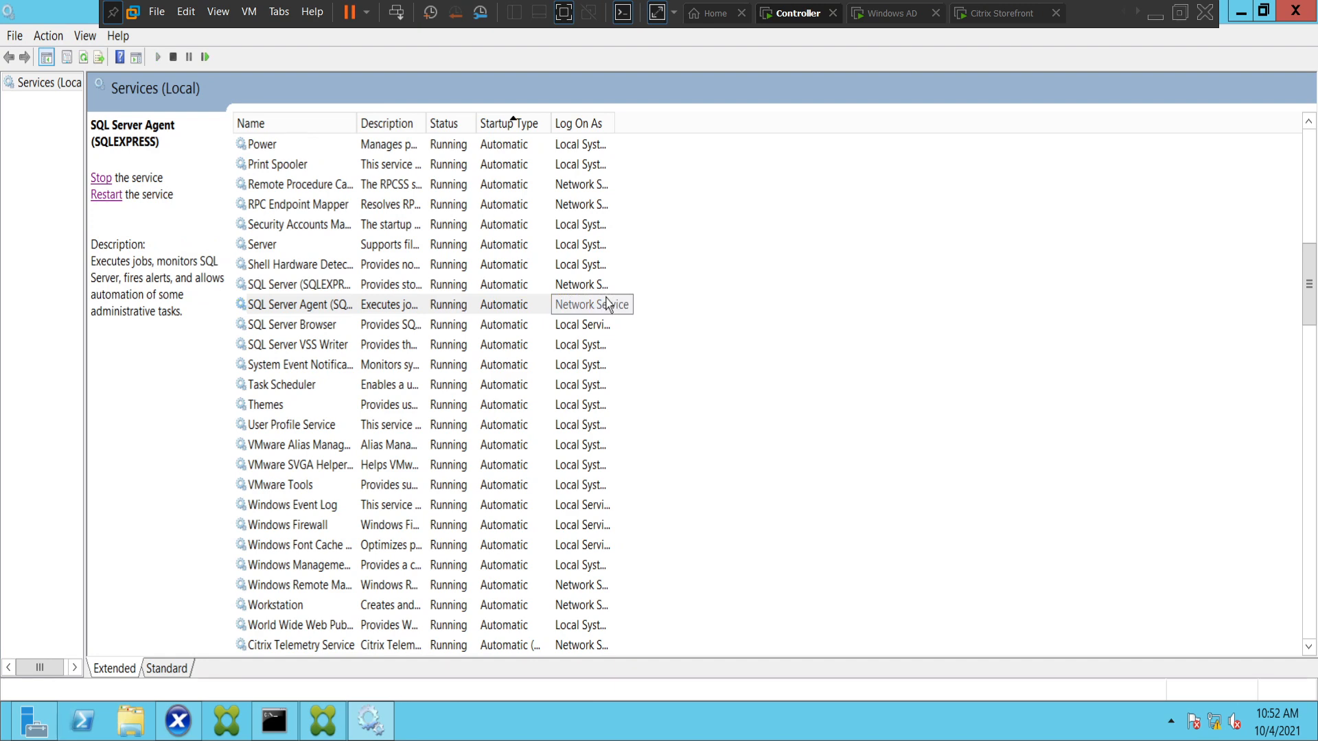
Find the Citrix Host Service among the automatic services, try to restart it, and dismiss the resulting message.
left_click(520, 125)
left_click(520, 125)
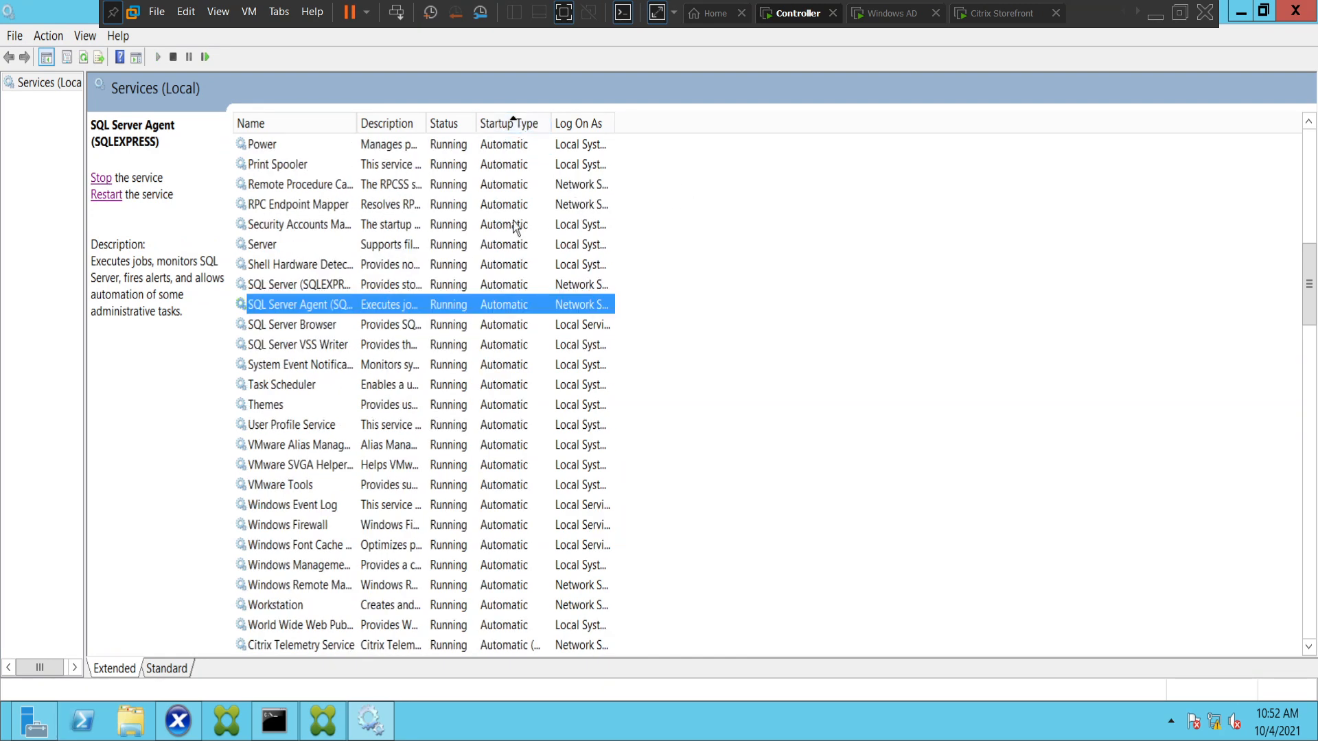
scroll(514, 233, "up", 6)
scroll(508, 237, "up", 6)
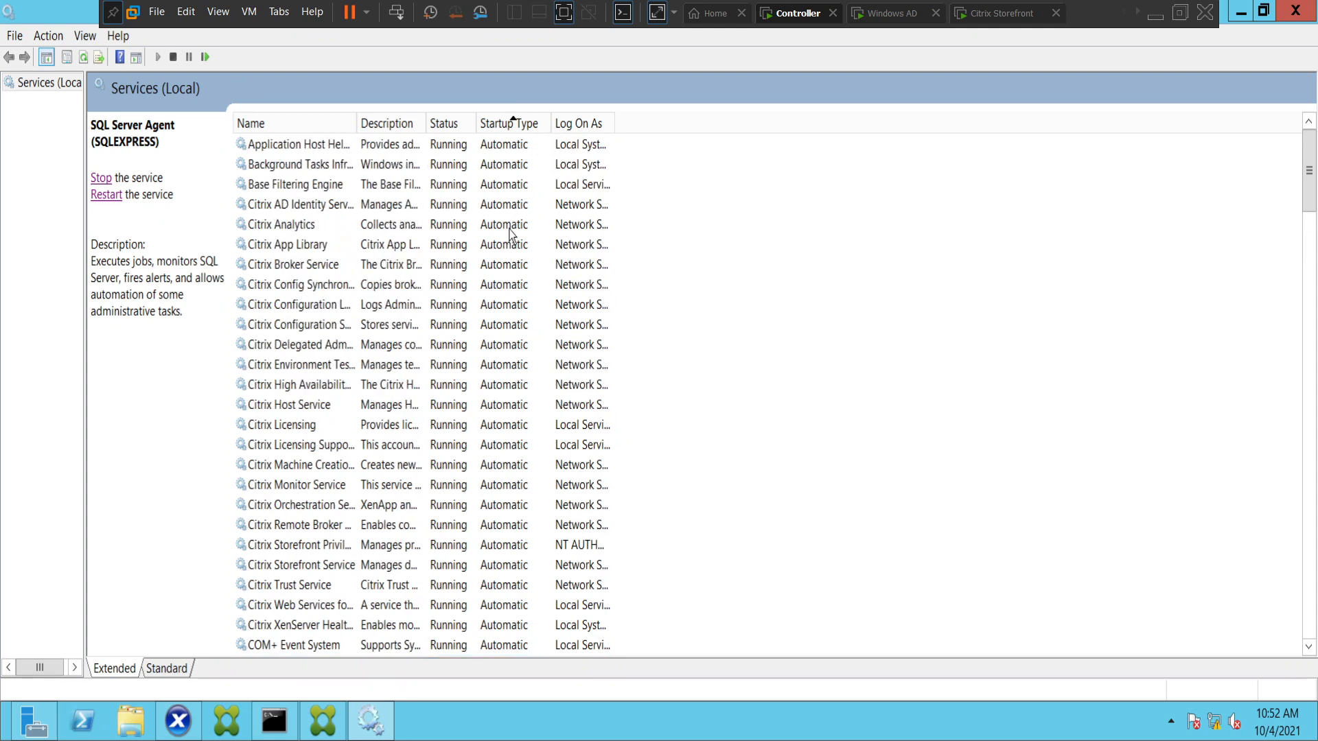
left_click(335, 368)
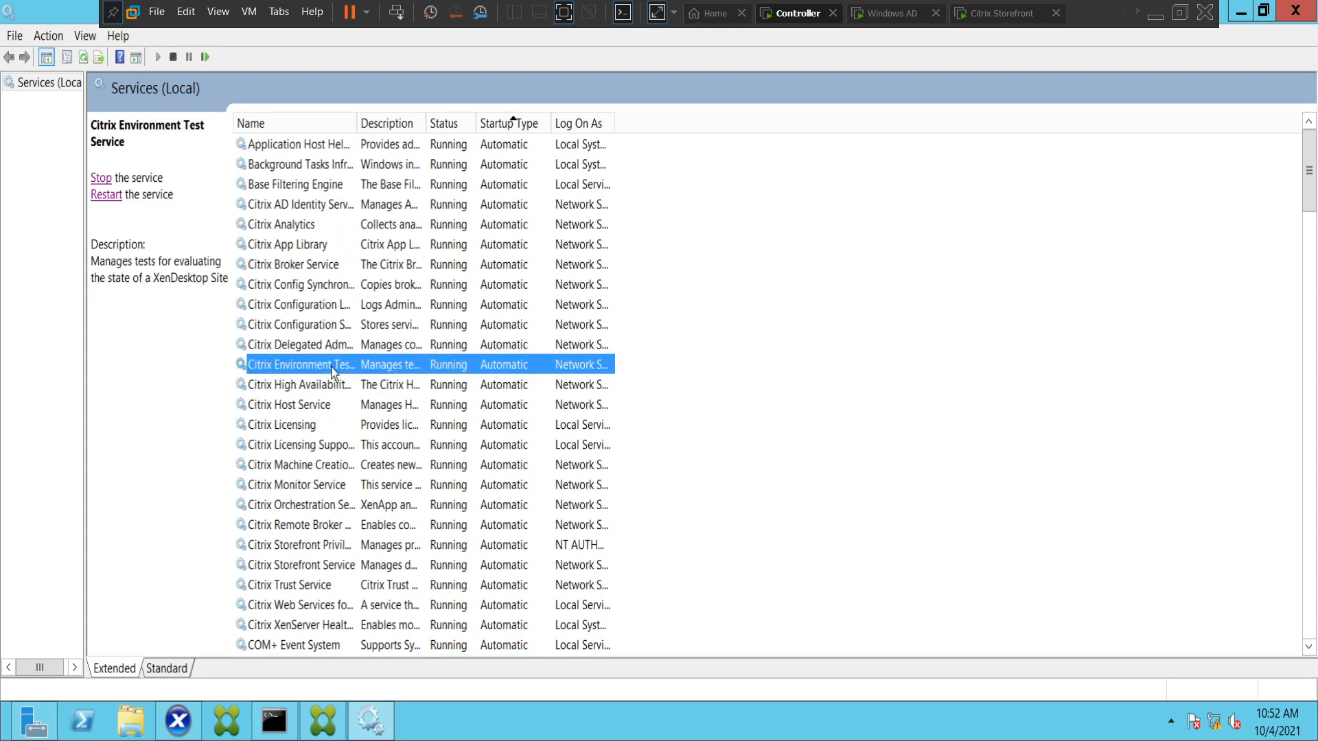
left_click(306, 409)
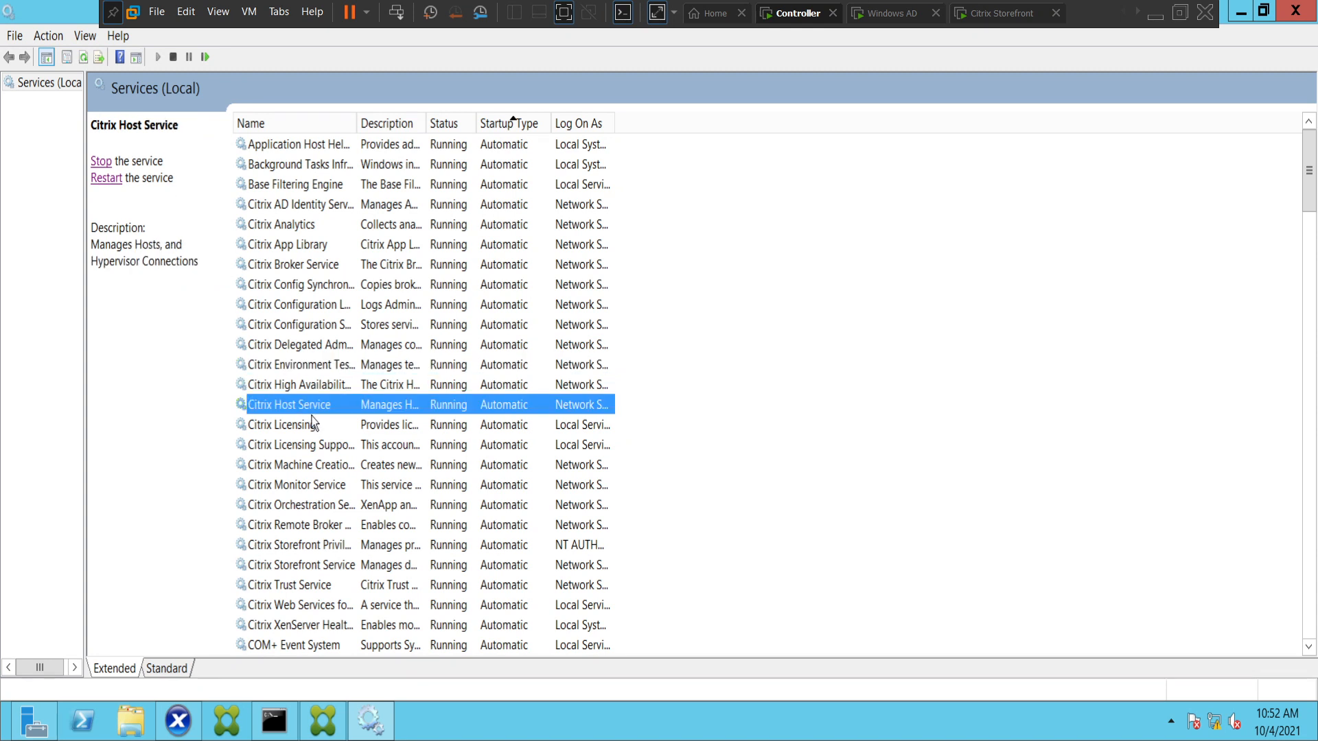
left_click(104, 180)
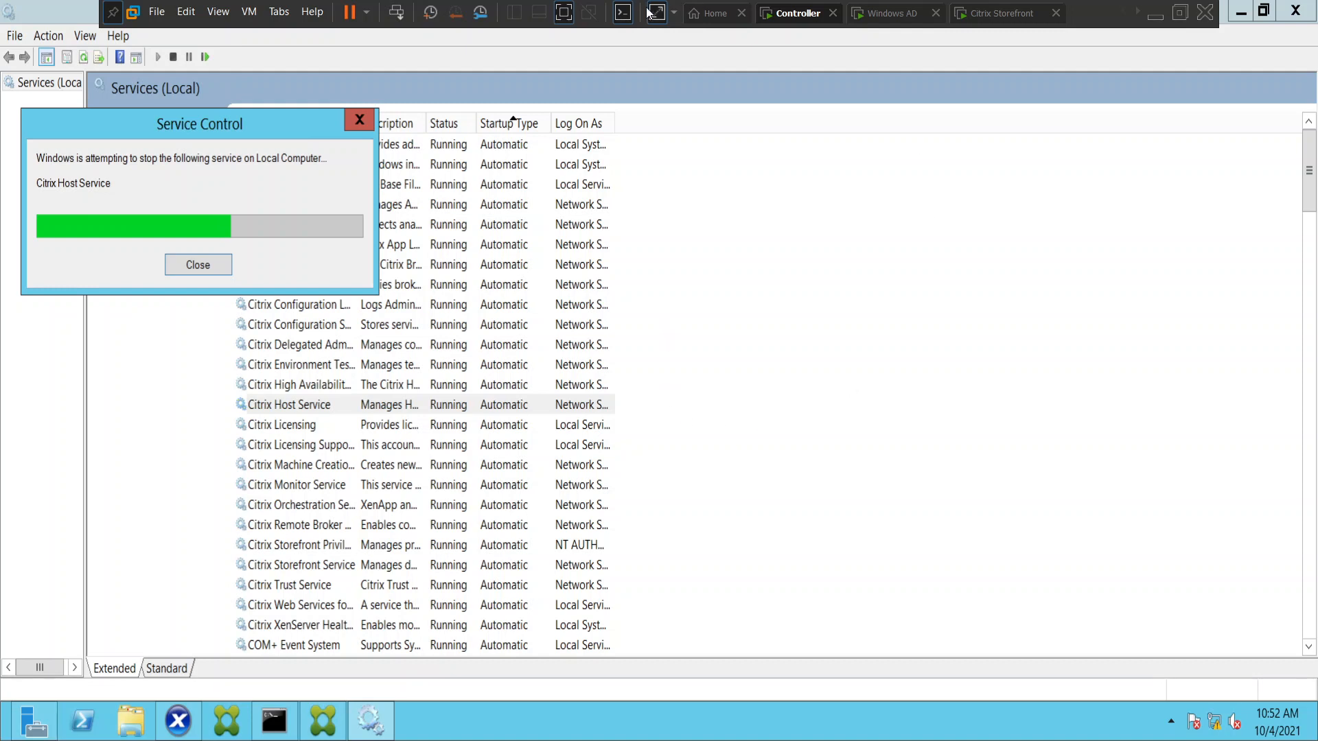
left_click(325, 729)
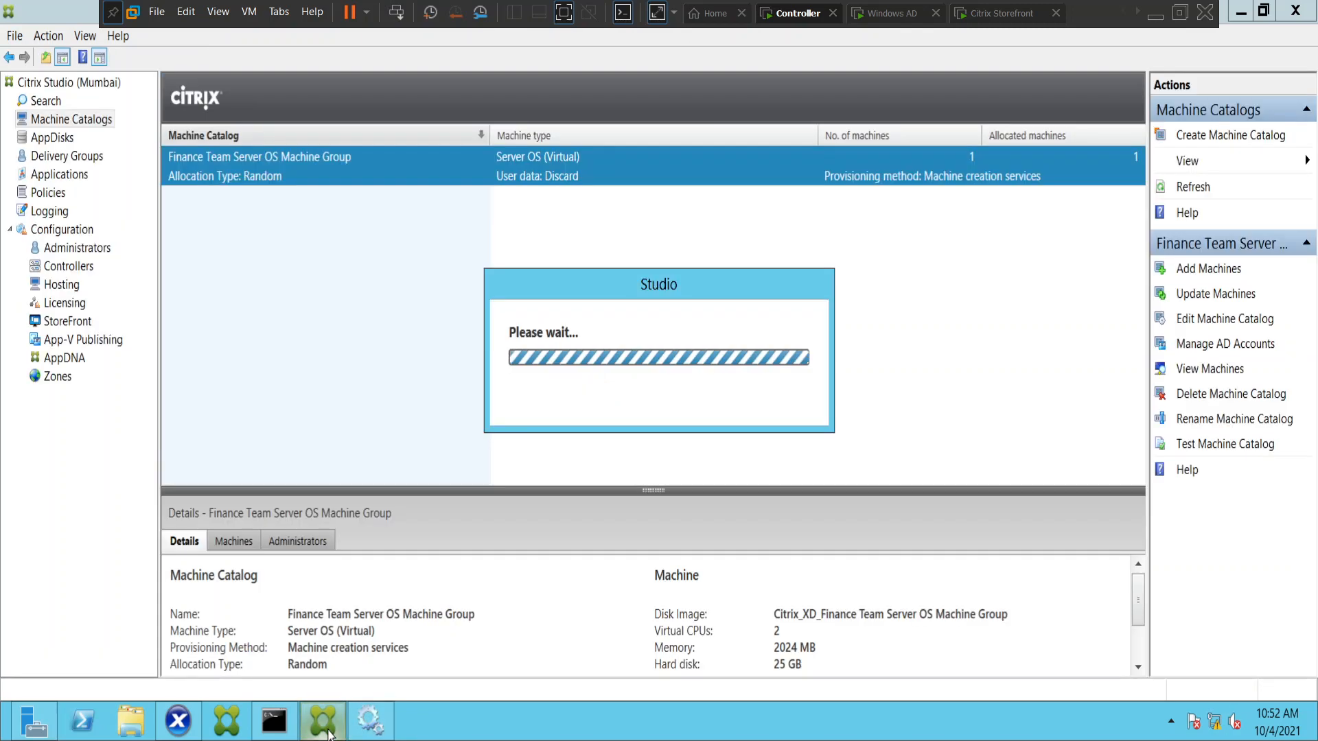
left_click(370, 721)
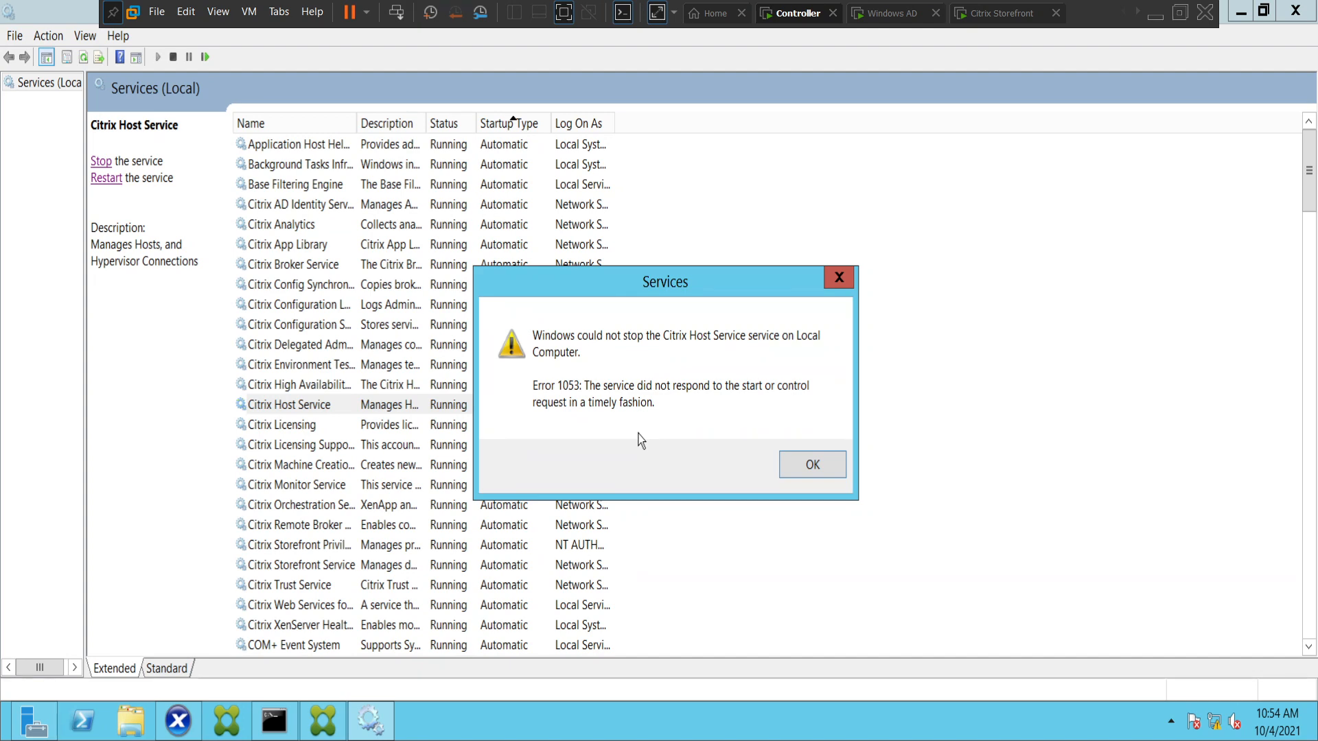
left_click(829, 472)
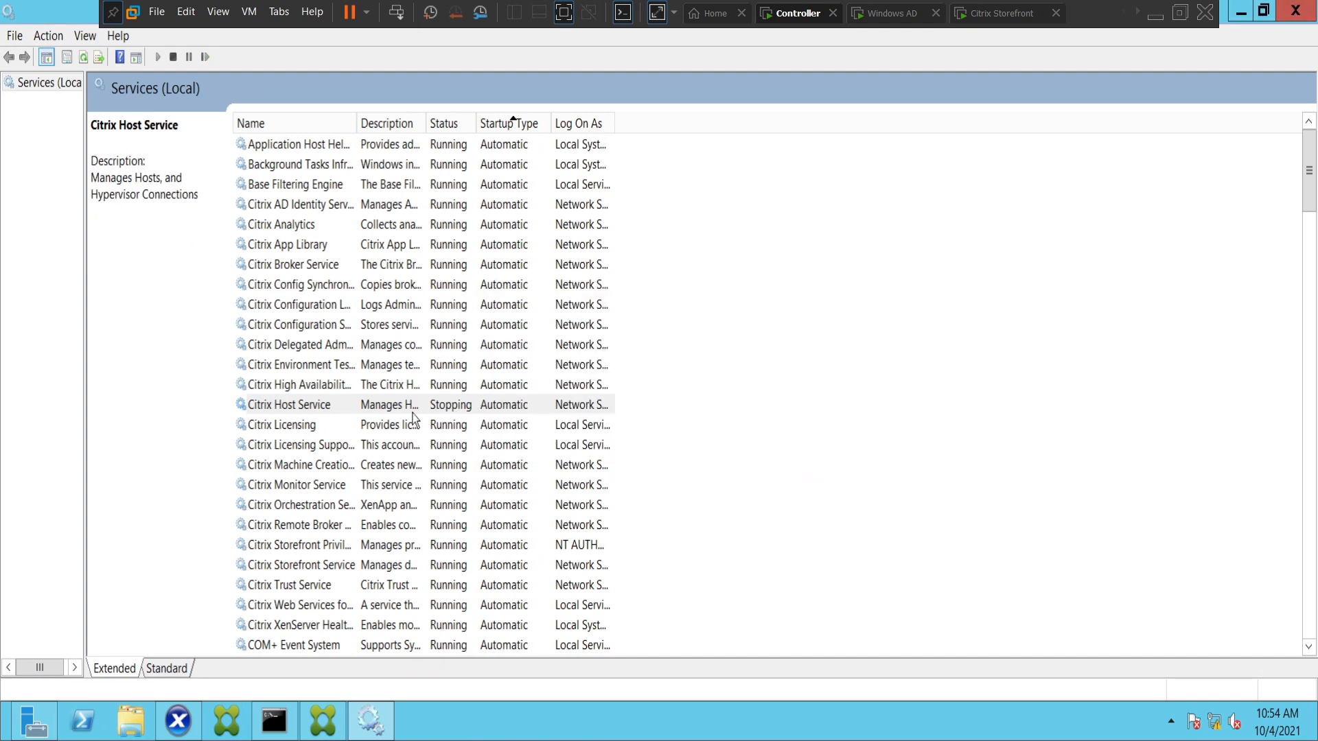
Refresh the service list and check the status of the Citrix Host Service.
left_click(388, 427)
left_click(391, 406)
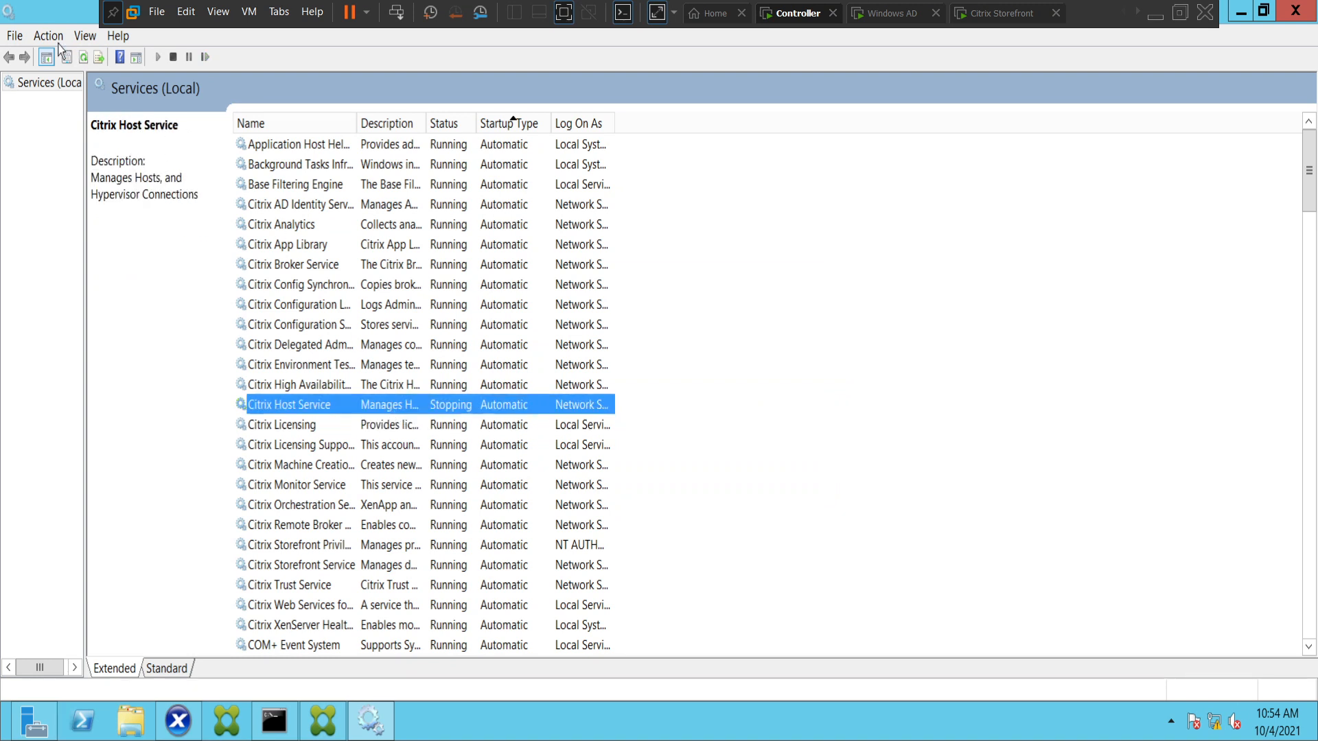
left_click(83, 61)
left_click(83, 61)
left_click(84, 61)
left_click(450, 388)
left_click(456, 409)
left_click(452, 427)
left_click(450, 408)
Switch to the Citrix Storefront machine and return to the Citrix Receiver log-on form.
left_click(968, 18)
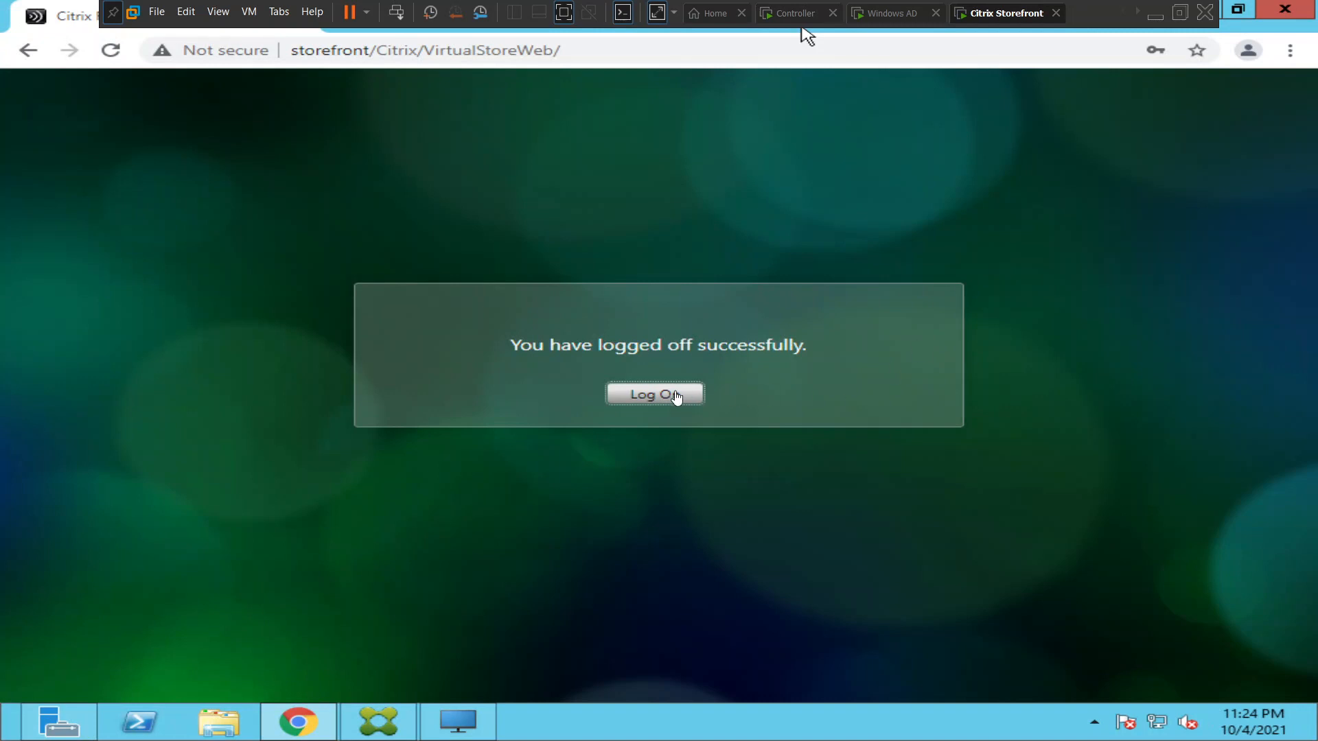
left_click(667, 397)
left_click(650, 398)
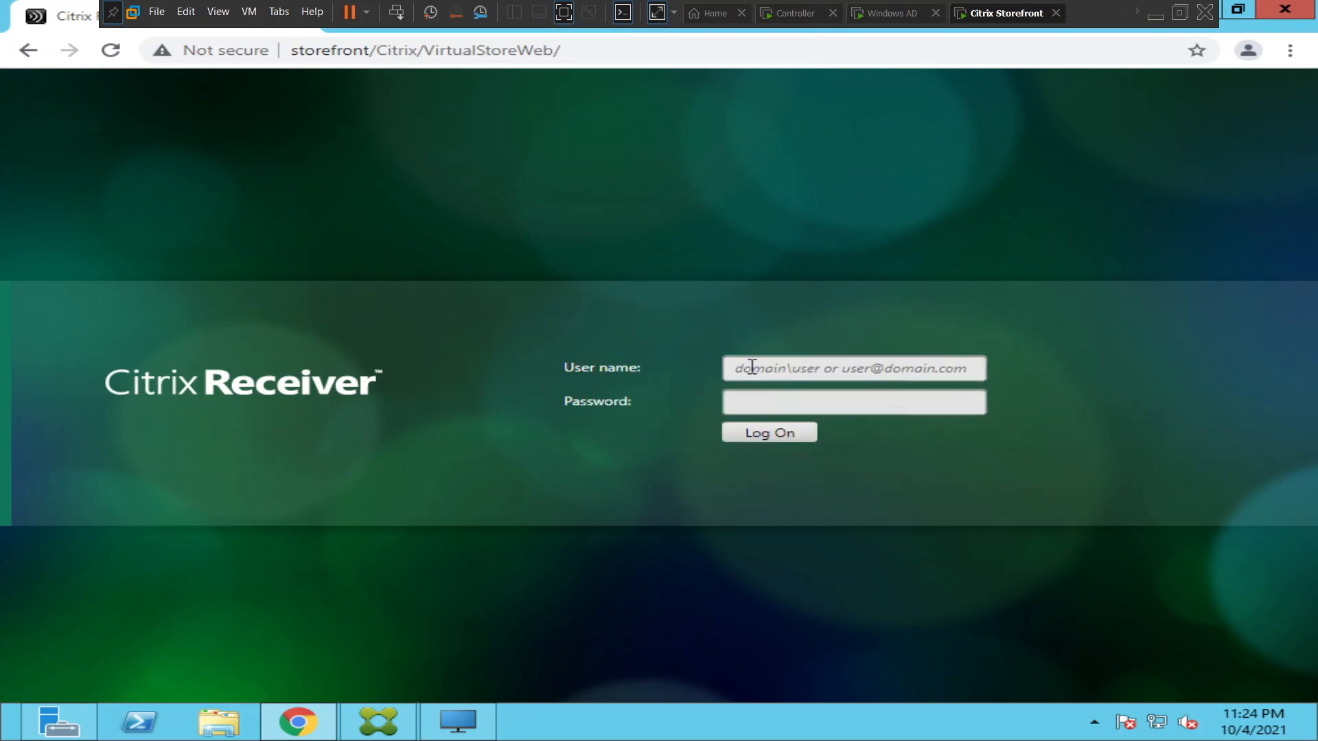
Log on to Citrix Receiver with the domain administrator's user name and the account password.
type("naresh")
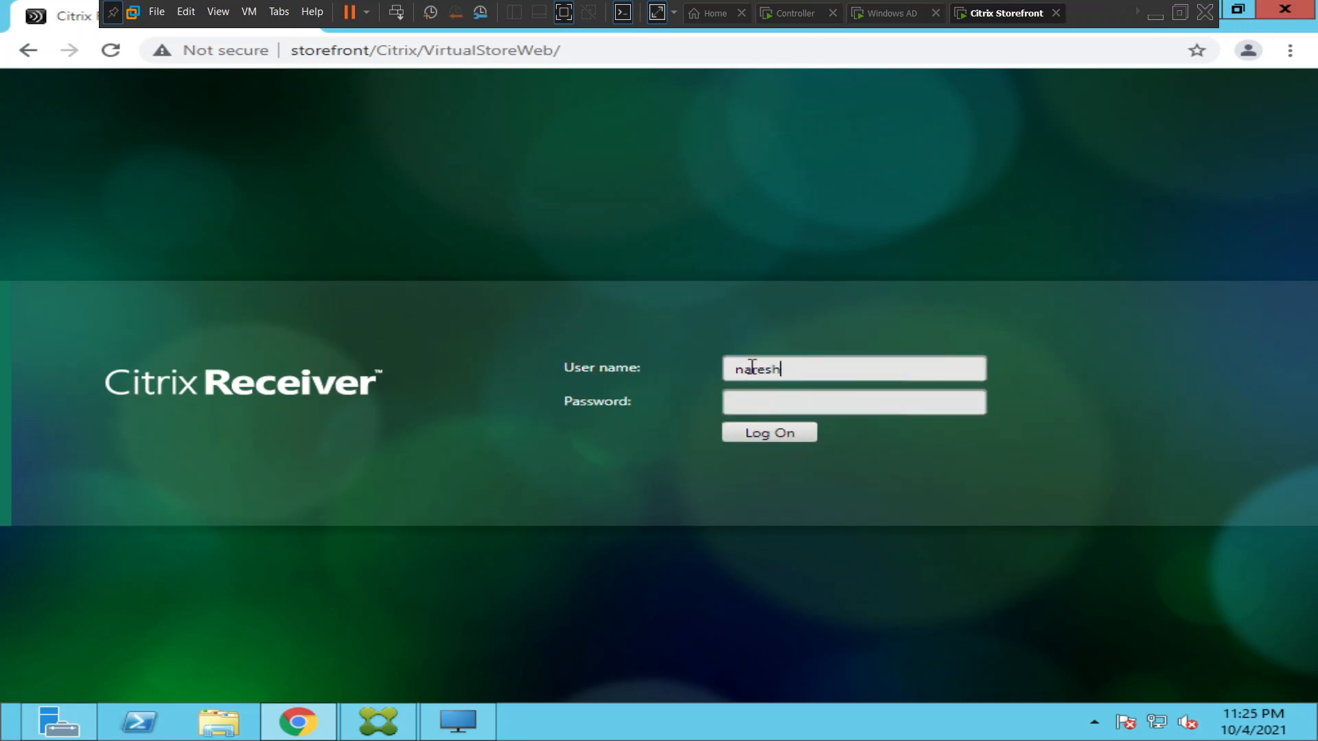
type(".com\\administrator")
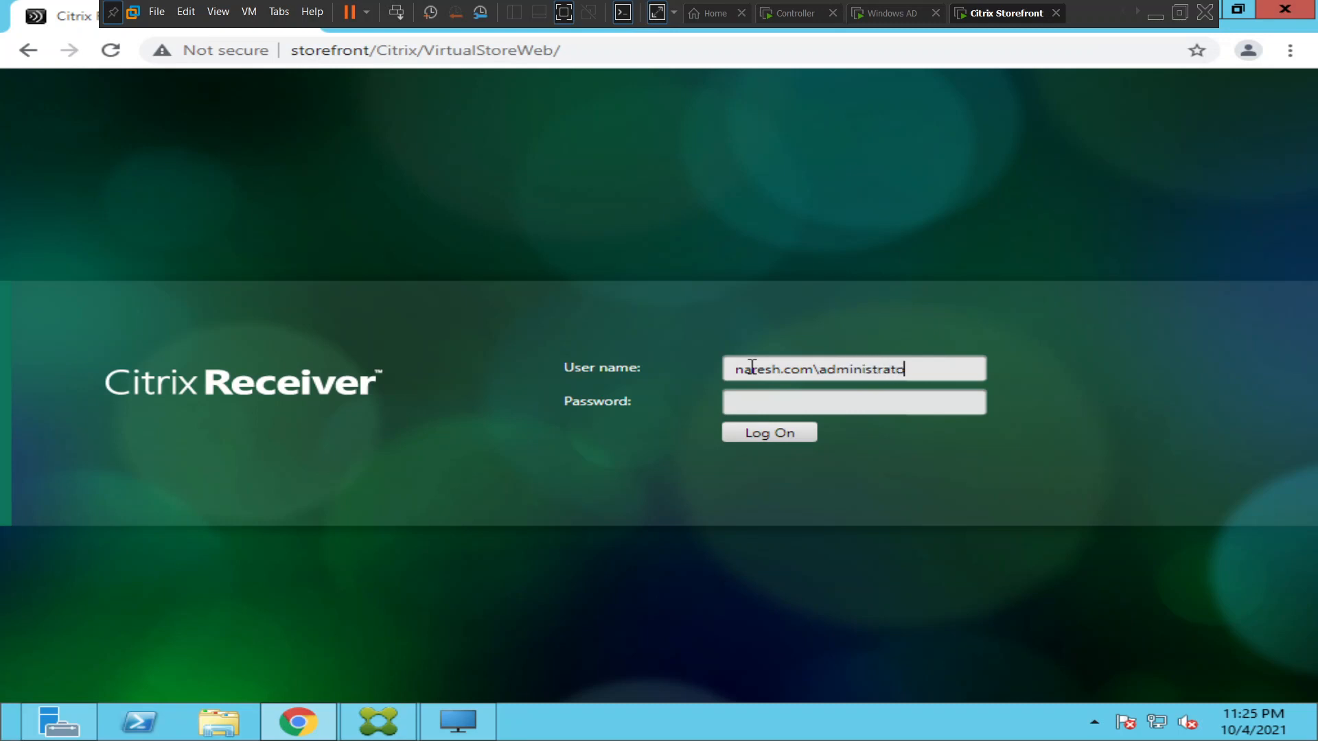
key("Tab")
type("****")
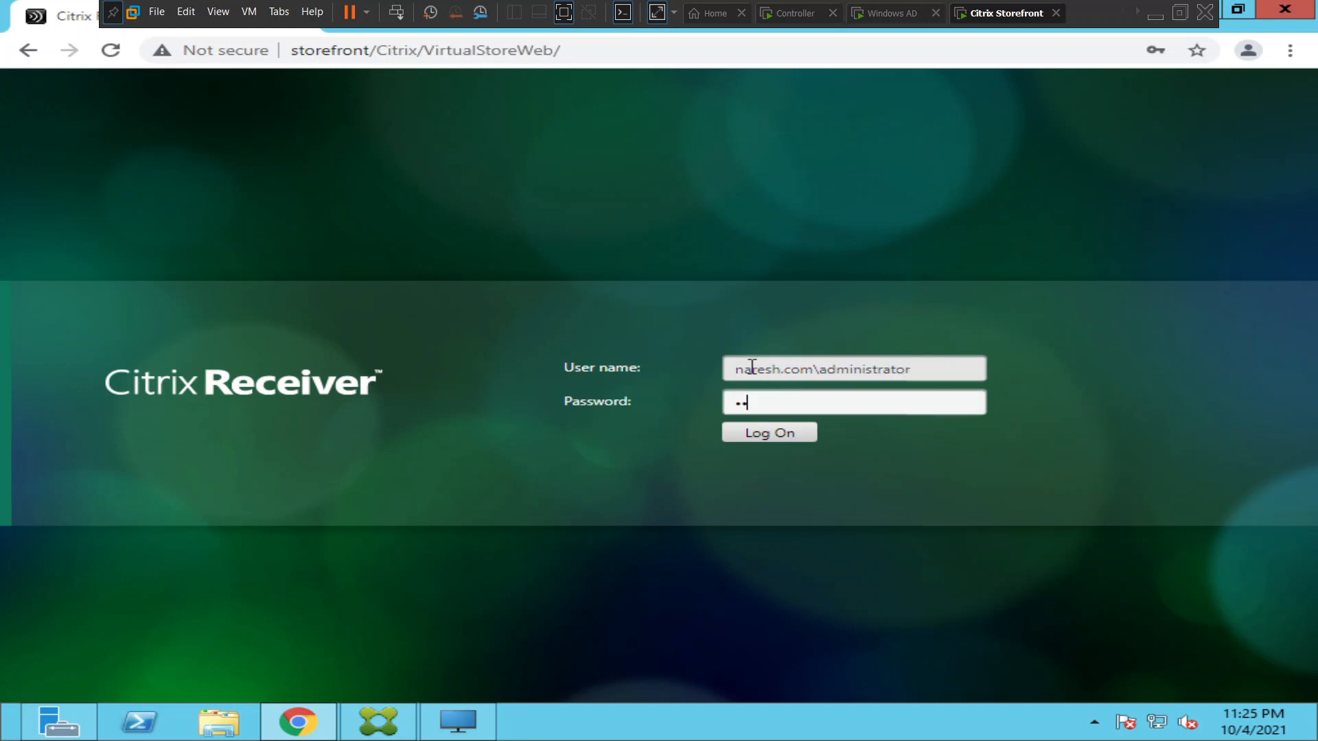
type("*******")
key("Return")
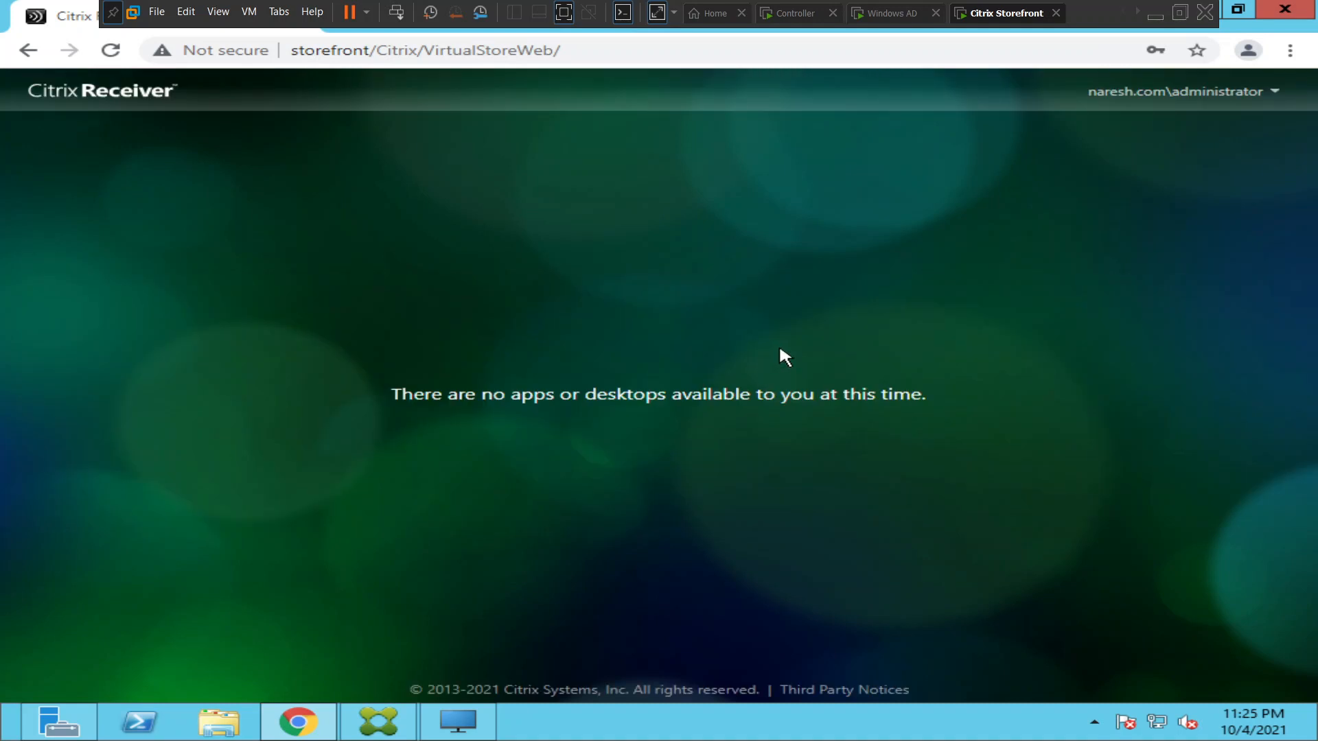
Return to Services on the Controller machine, refresh the service list, and check the status of the Citrix Host Service.
left_click(789, 13)
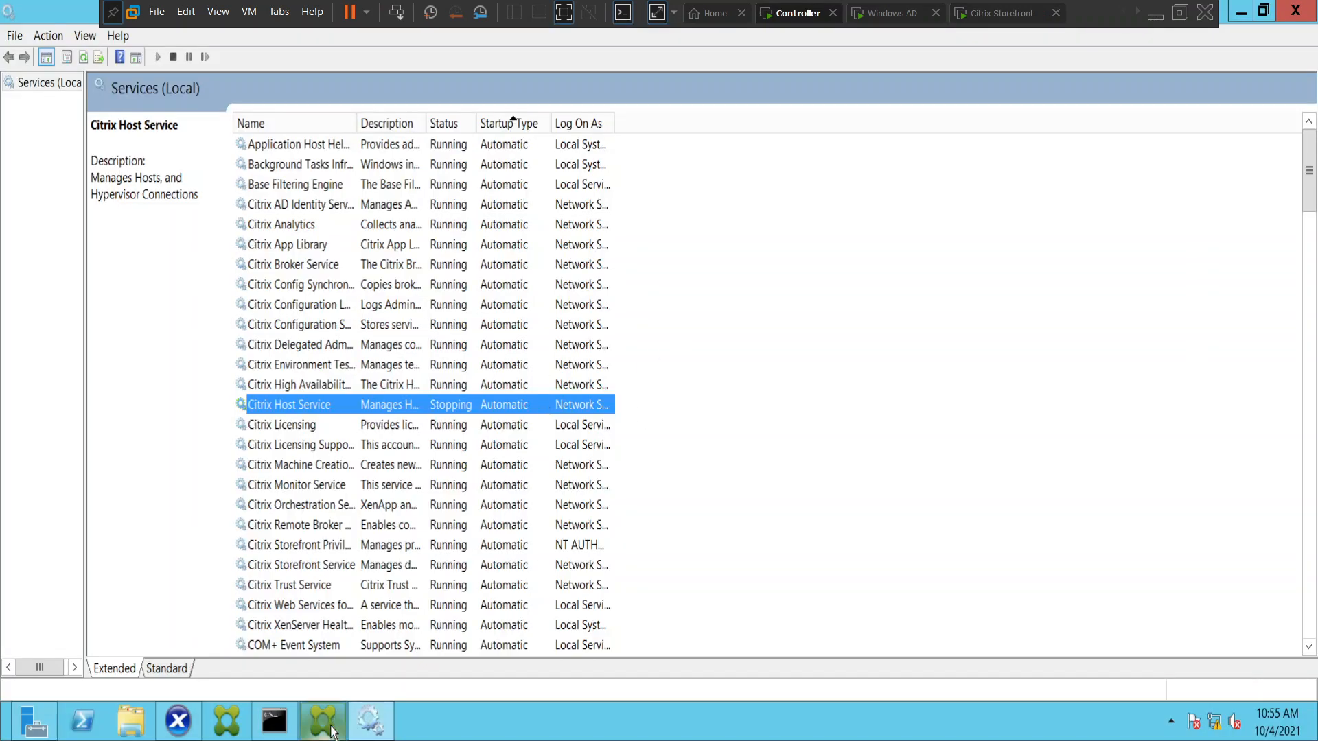
left_click(83, 57)
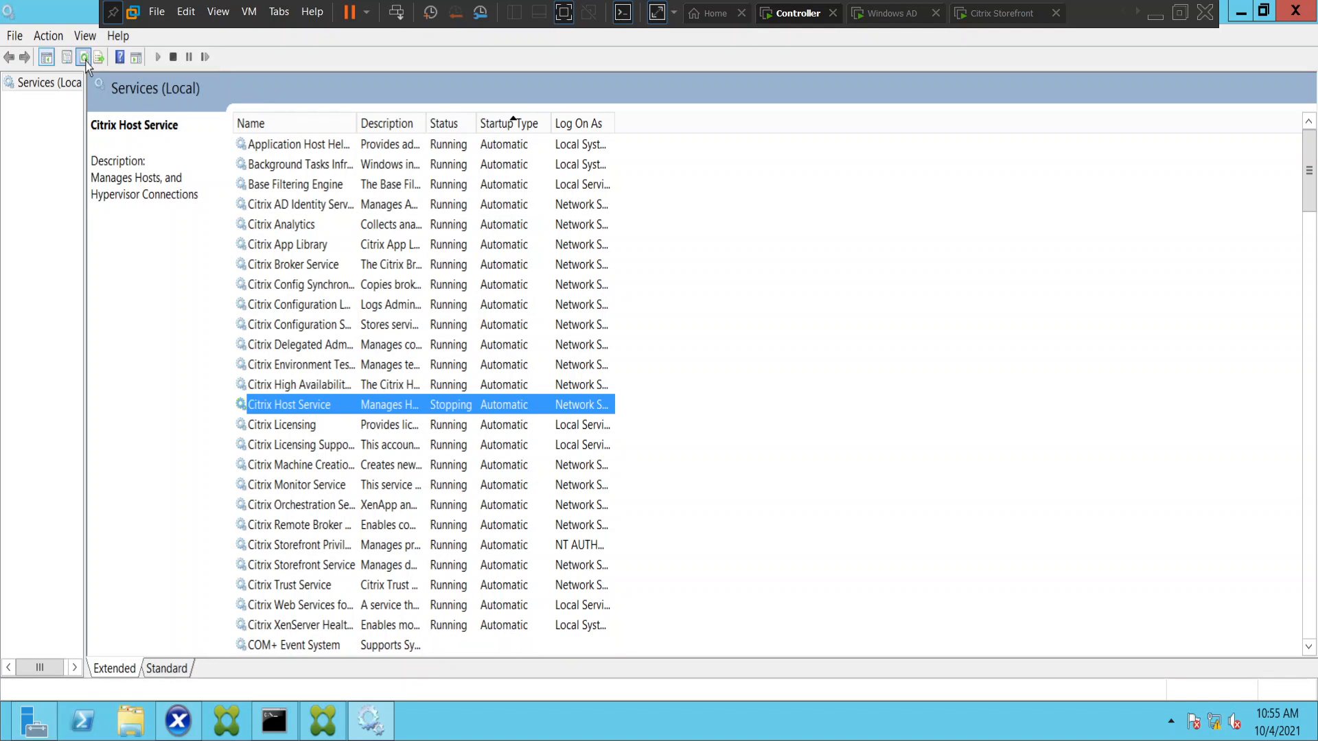
left_click(434, 427)
left_click(444, 411)
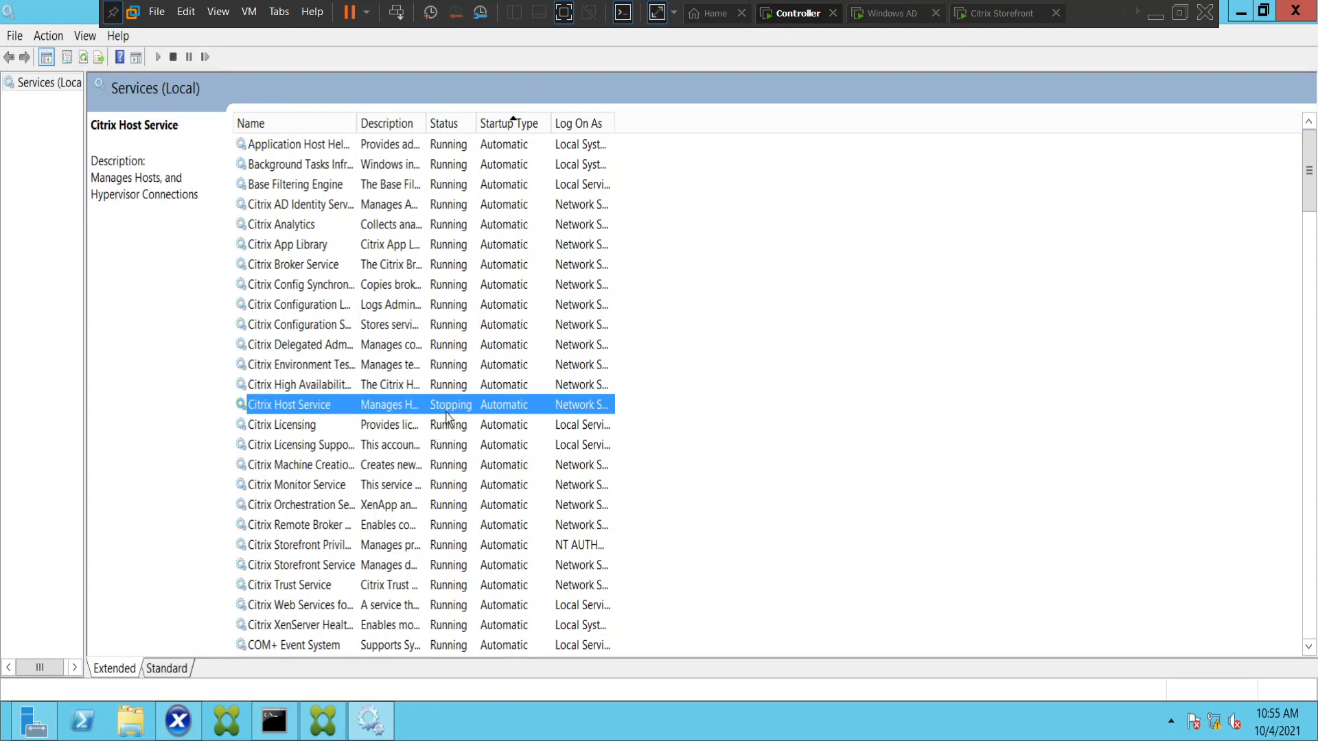
left_click(391, 386)
left_click(393, 405)
left_click(83, 60)
left_click(83, 60)
scroll(377, 419, "down", 4)
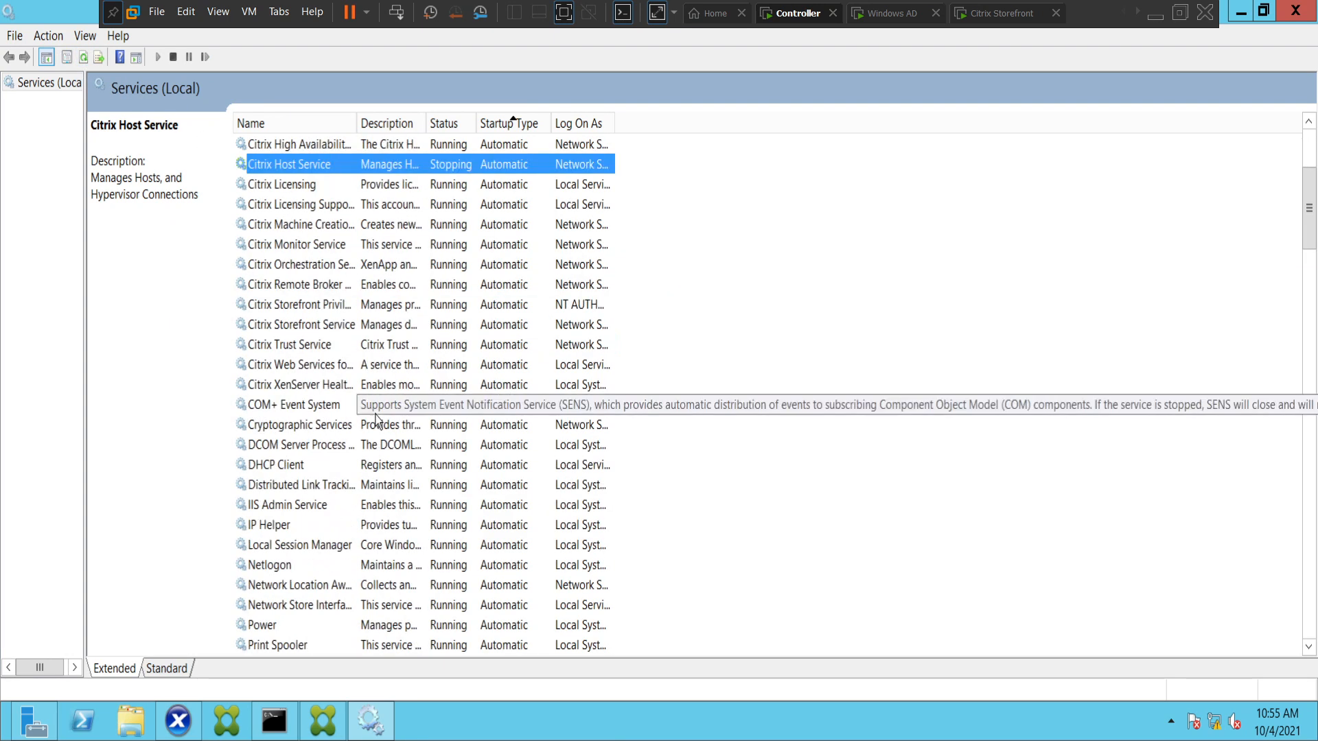
scroll(377, 418, "up", 4)
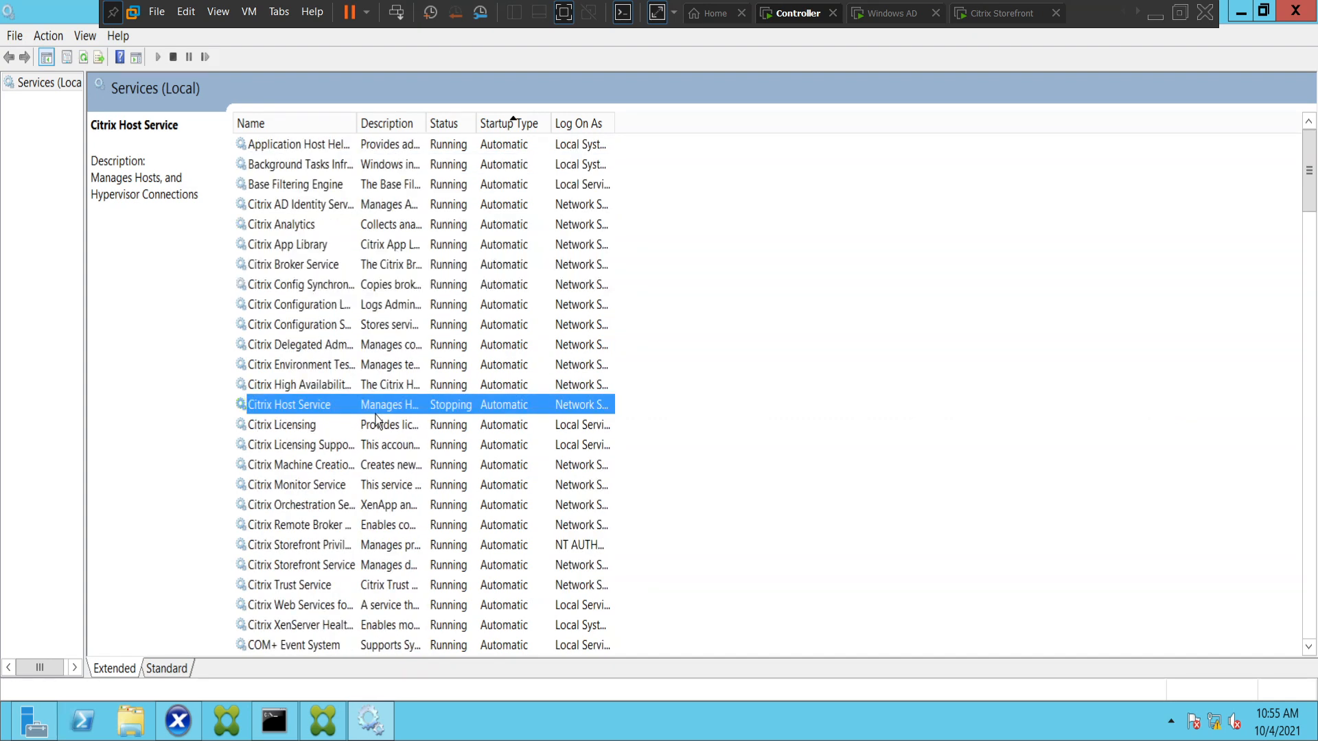
left_click(412, 426)
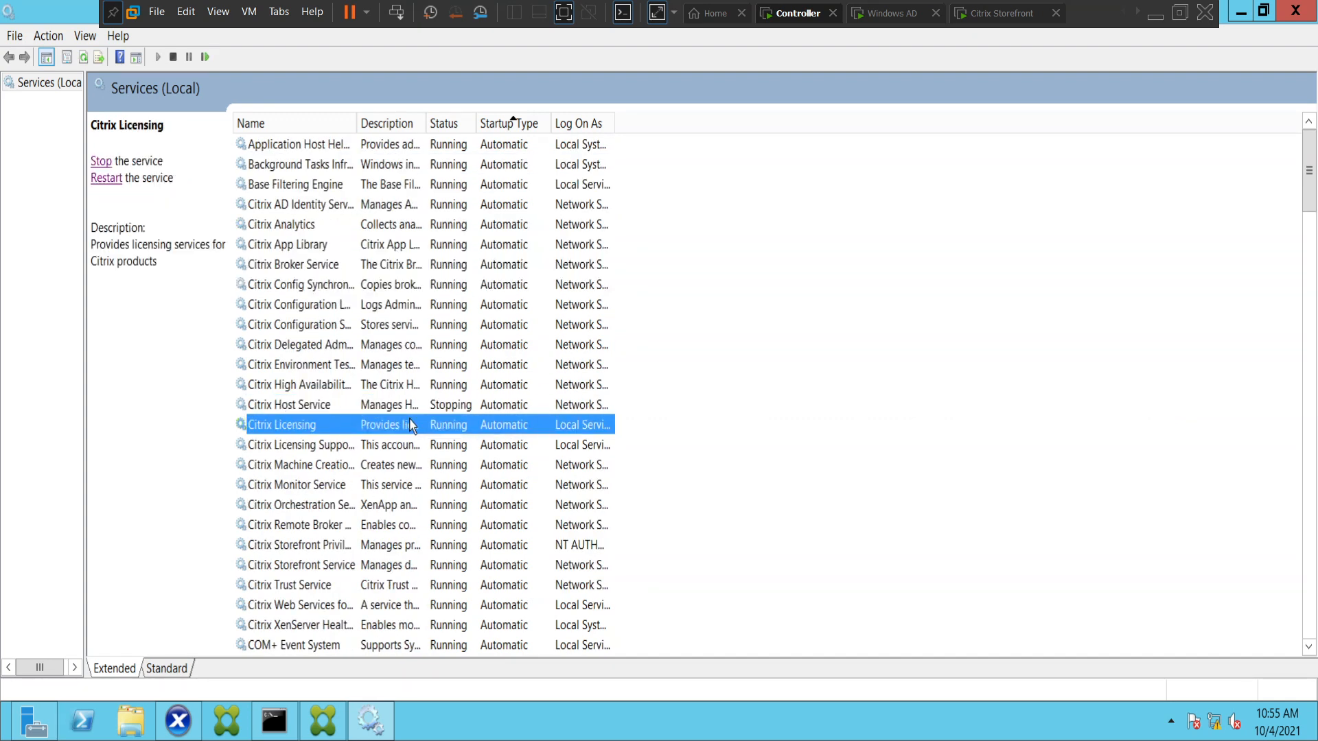
left_click(410, 406)
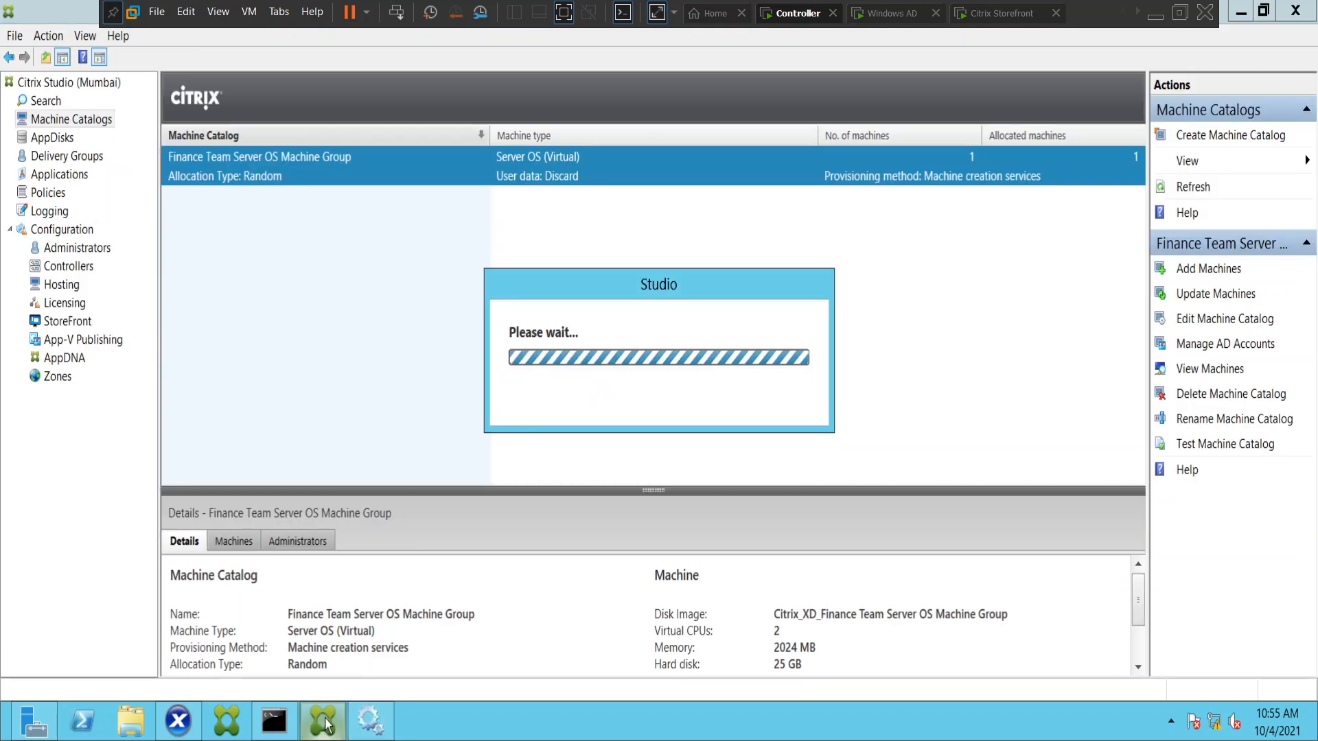
Check the state of Citrix Studio, then recheck the Citrix Host Service in a refreshed service list.
left_click(324, 722)
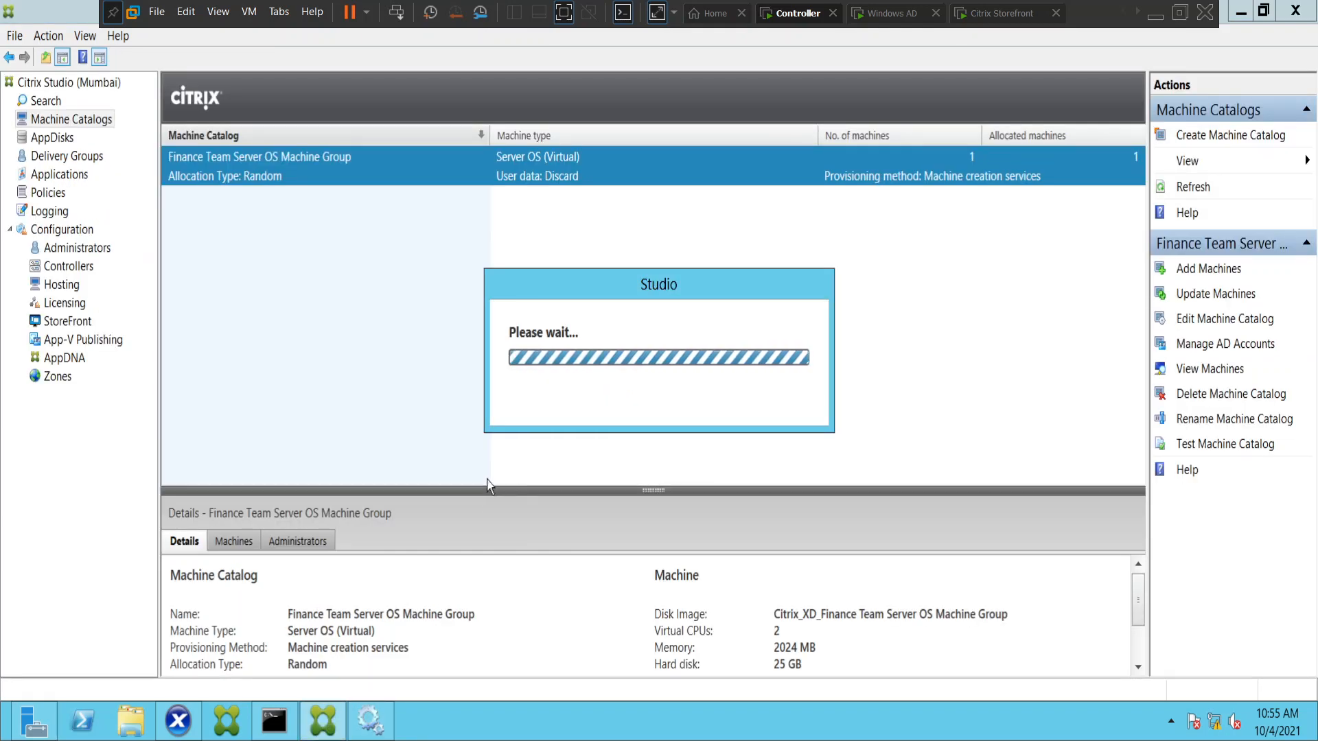
left_click(370, 721)
left_click(436, 425)
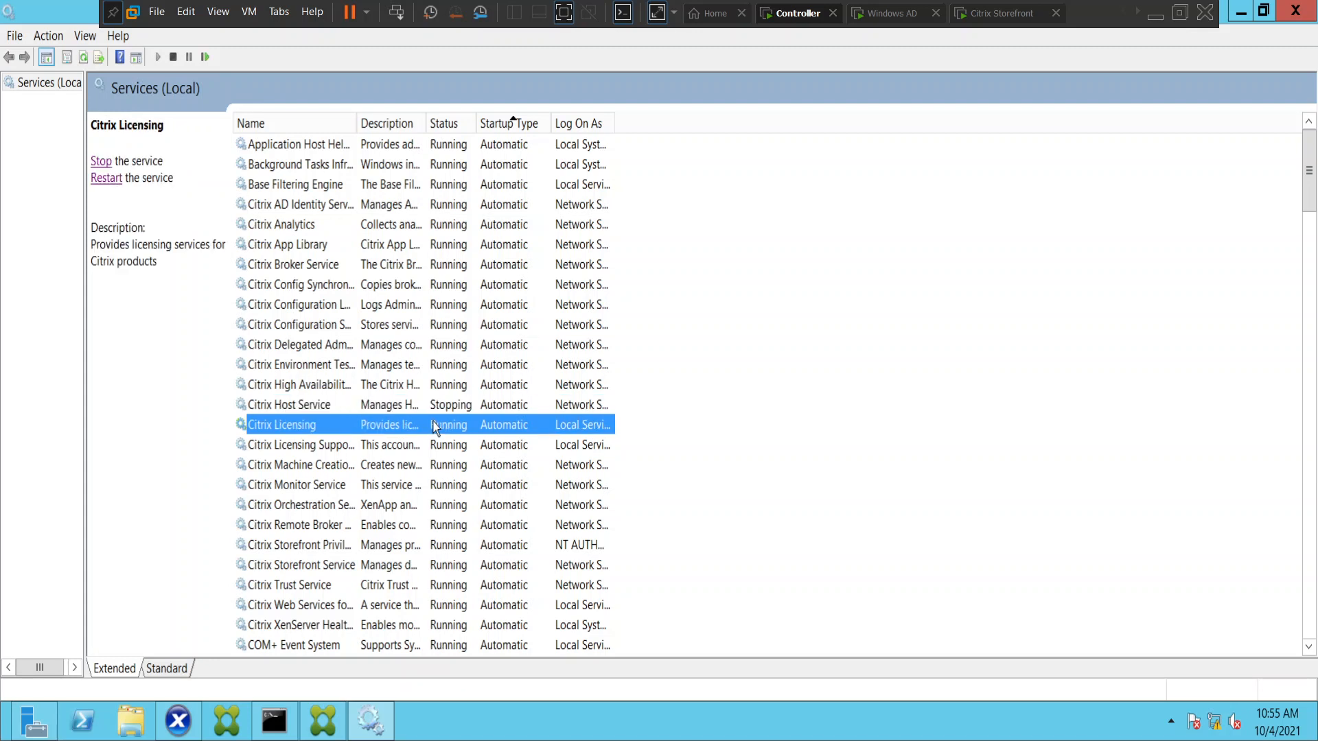
left_click(441, 406)
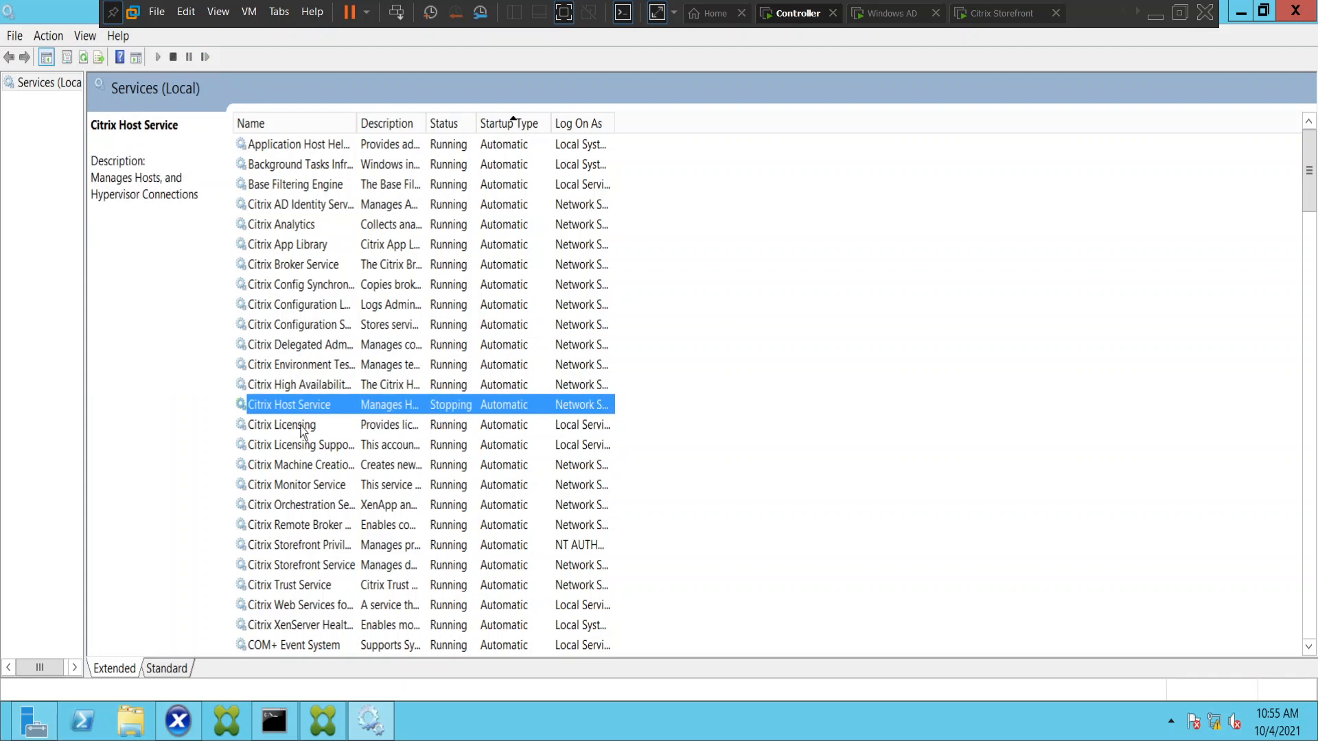
left_click(83, 58)
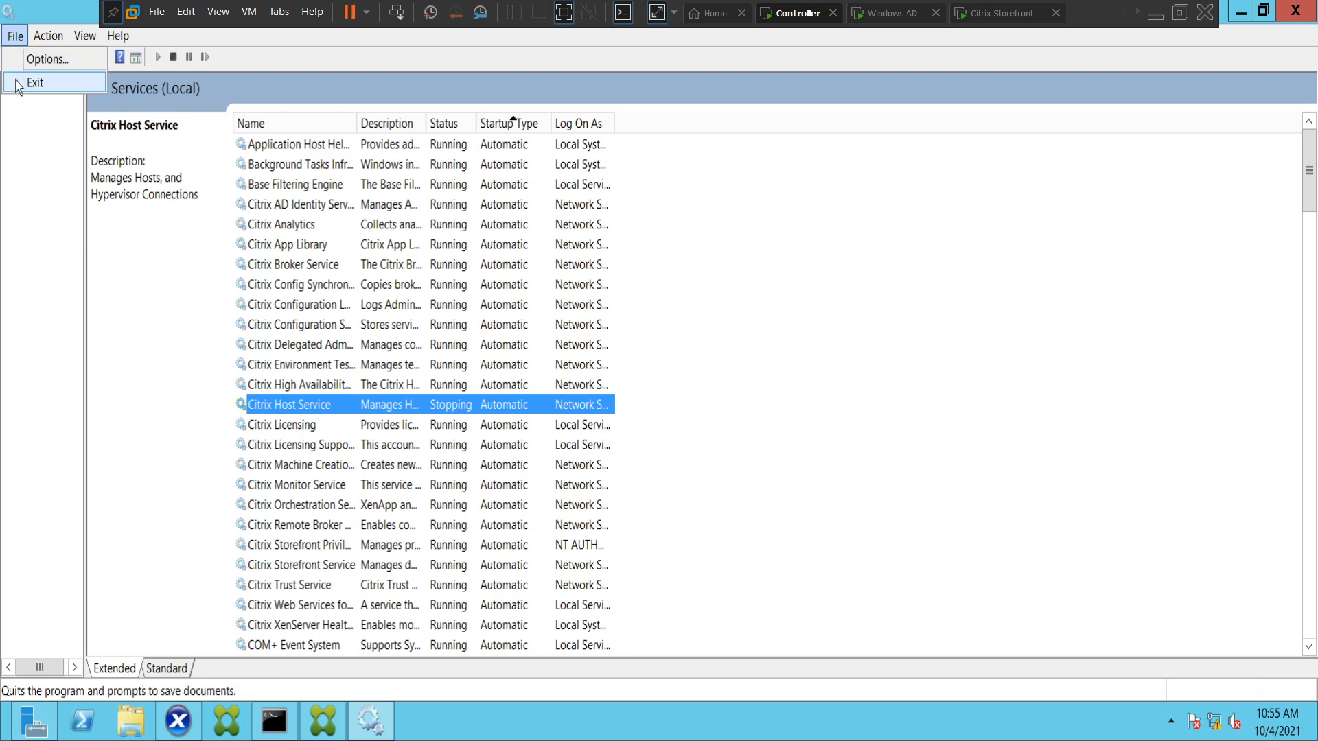
Exit the Services console and reopen it through a Windows search.
left_click(19, 81)
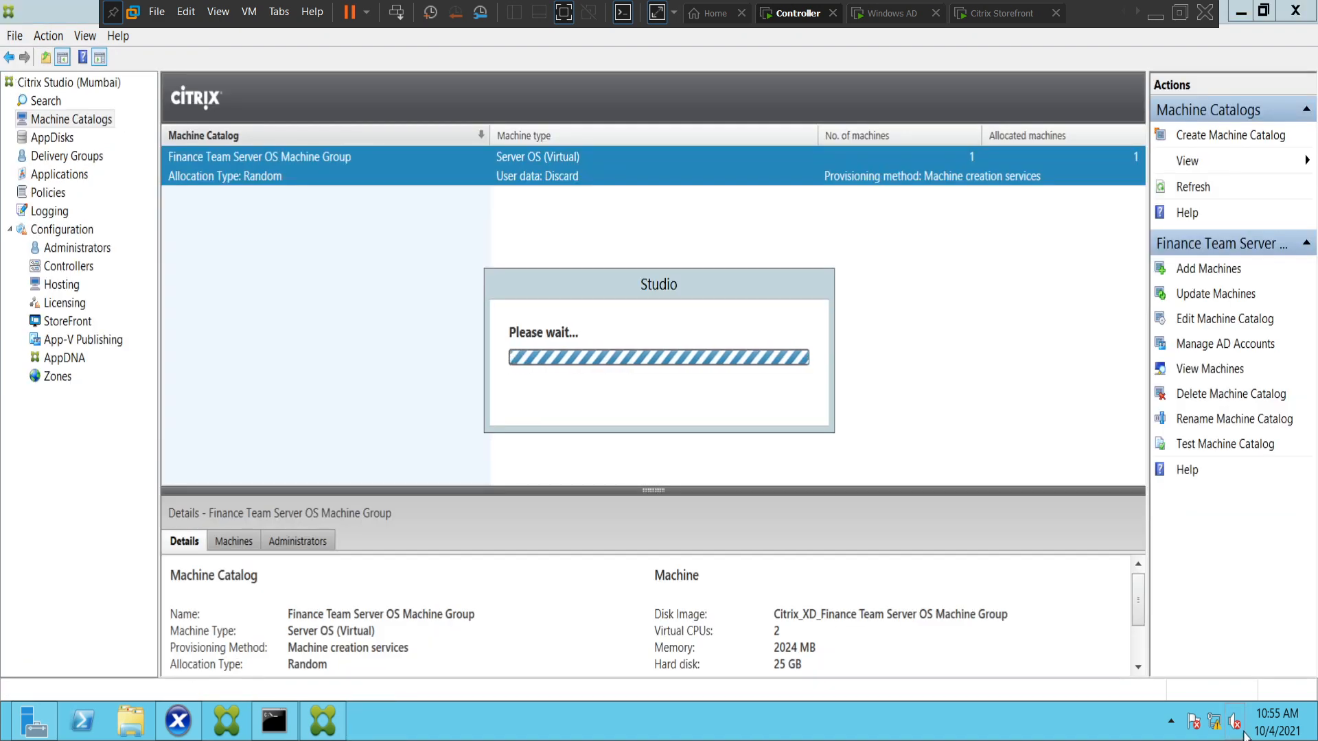
mouse_move(1313, 735)
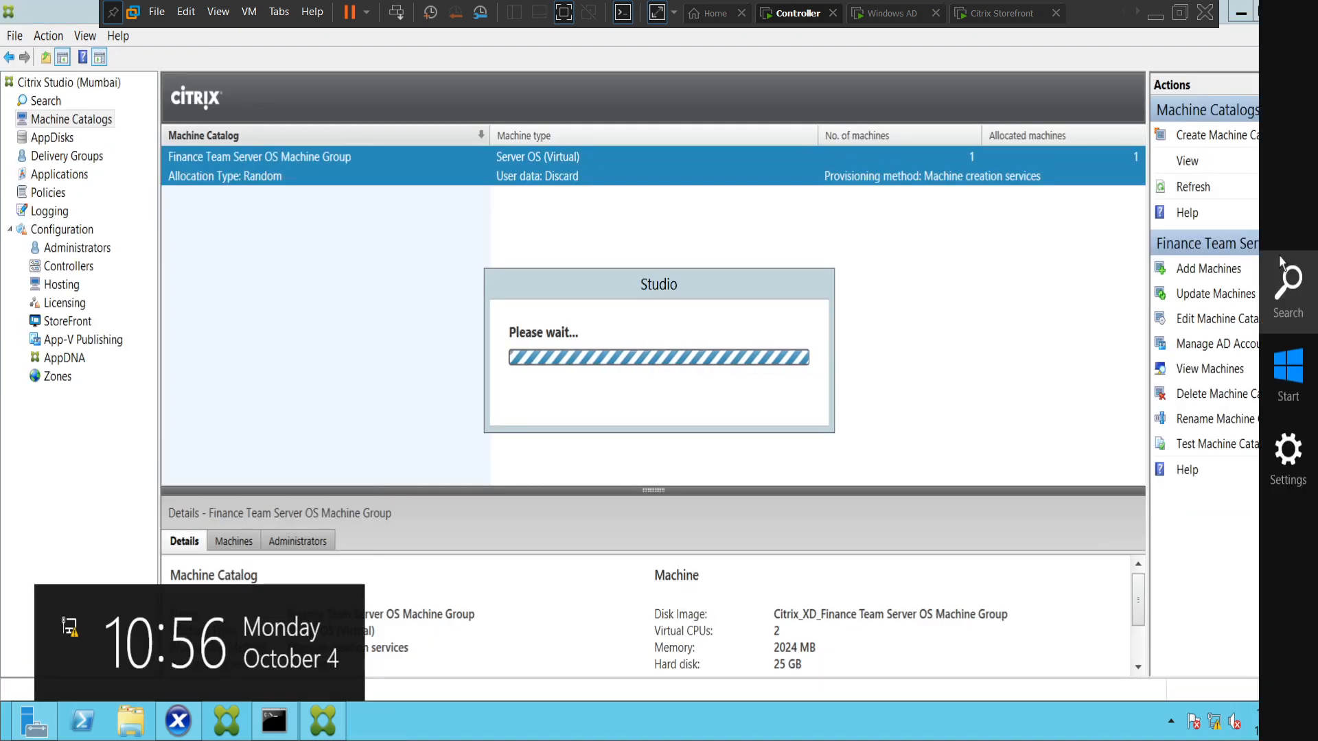
left_click(1280, 282)
type("ser")
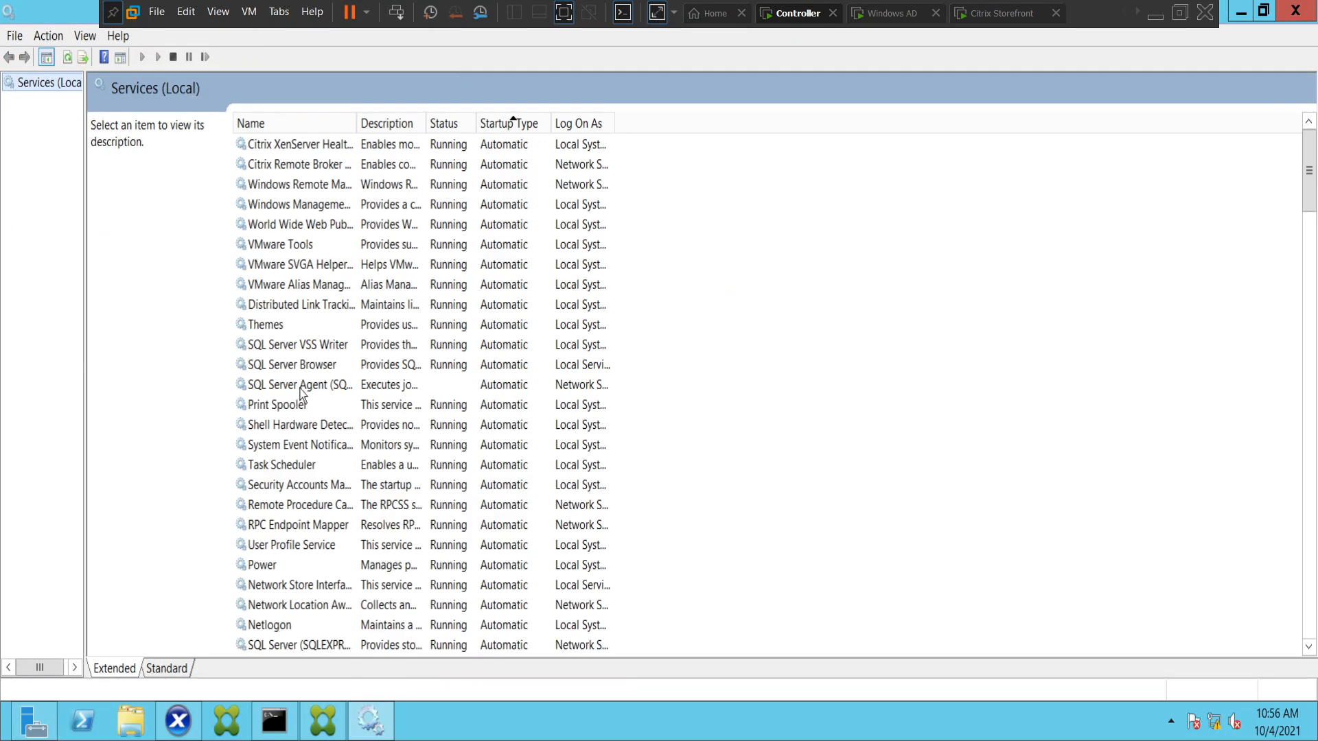
Start the SQL Server Agent (SQLEXPRESS) service and sort the service list by startup type.
left_click(300, 388)
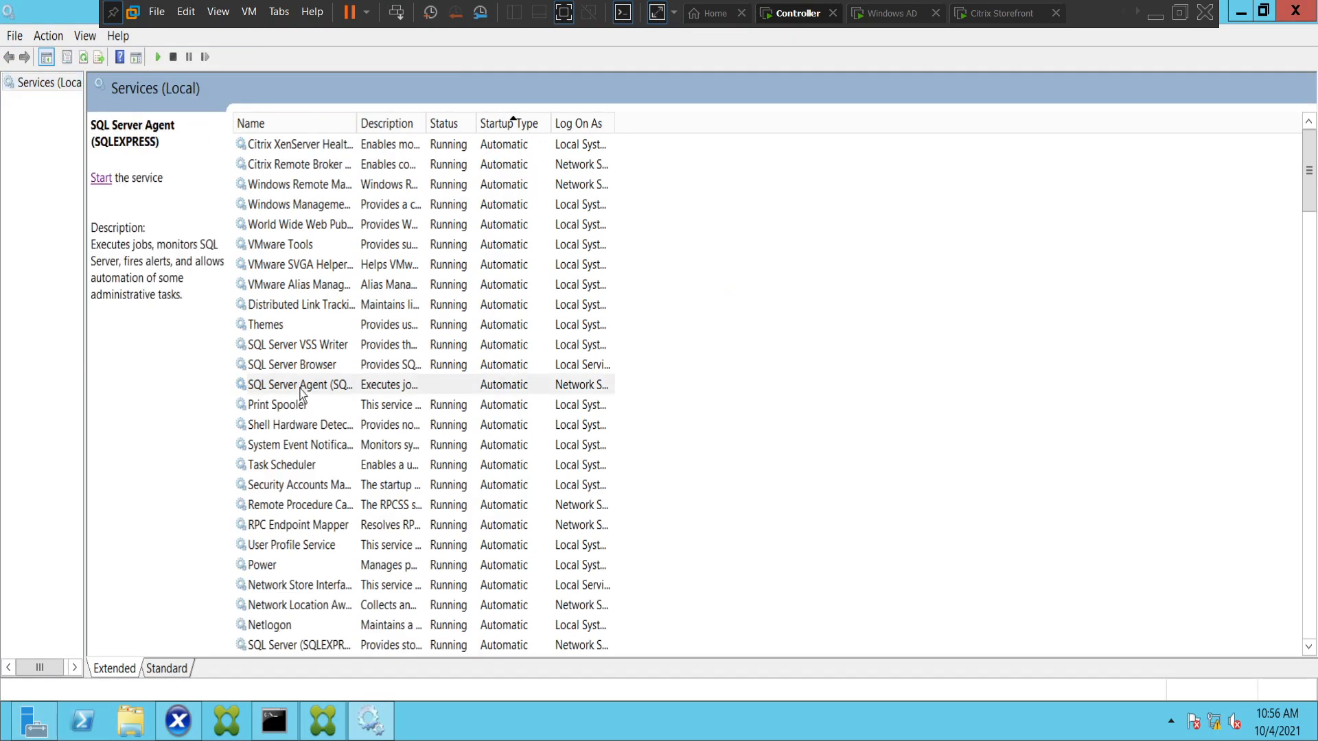
left_click(102, 178)
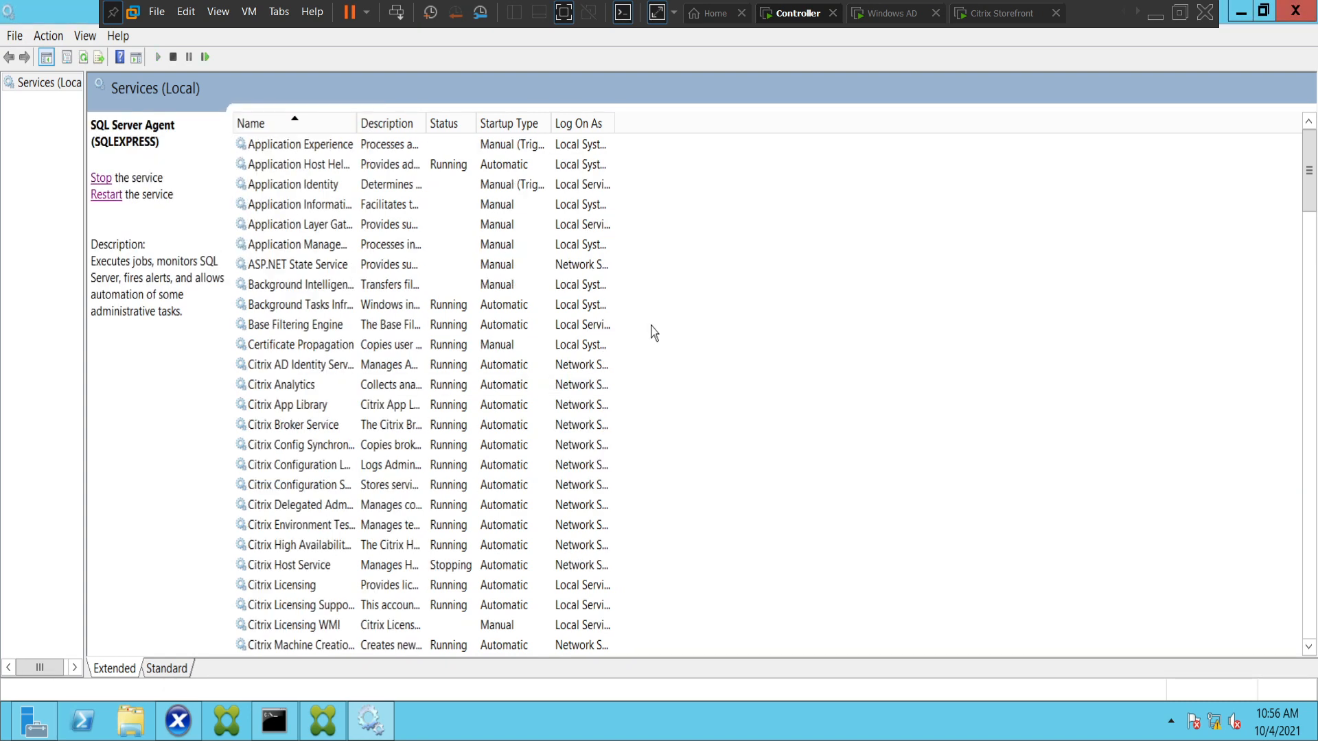
left_click(516, 126)
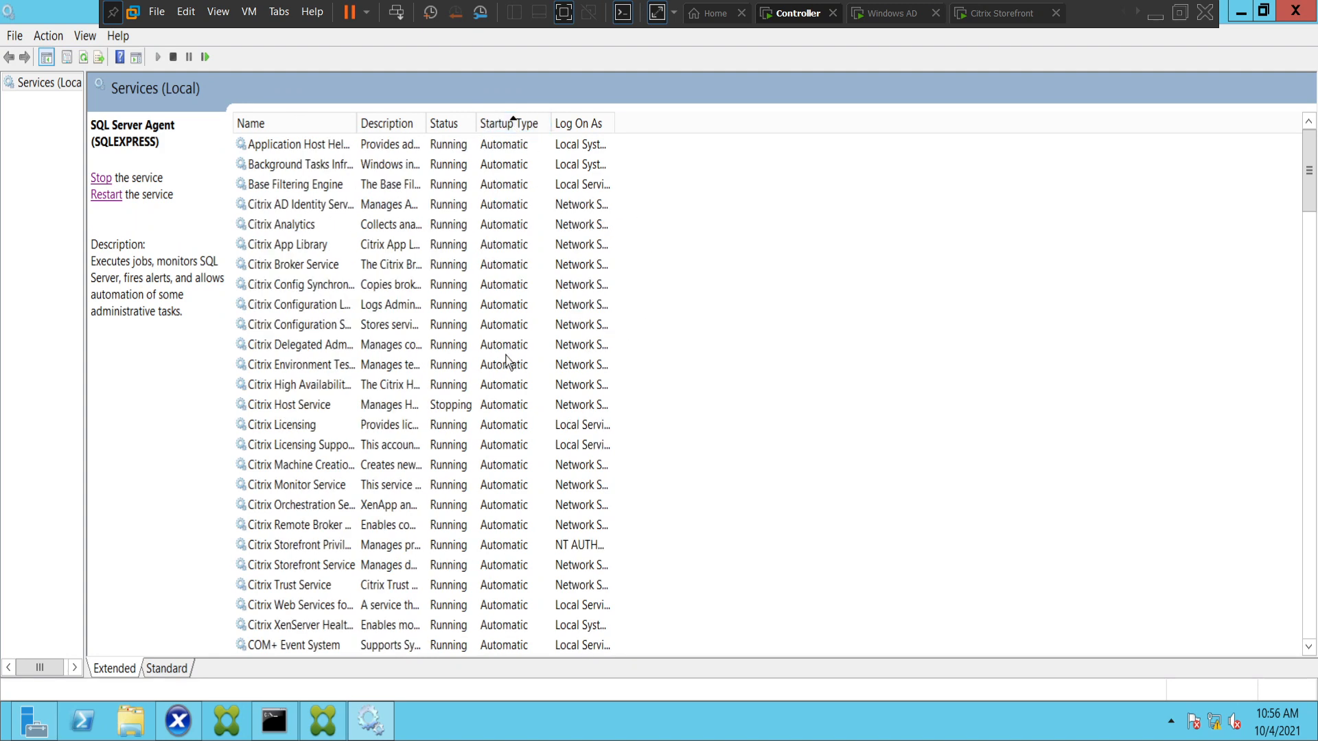
Find the Citrix Host Service among the automatic services, start it, and recheck its status.
scroll(506, 360, "down", 12)
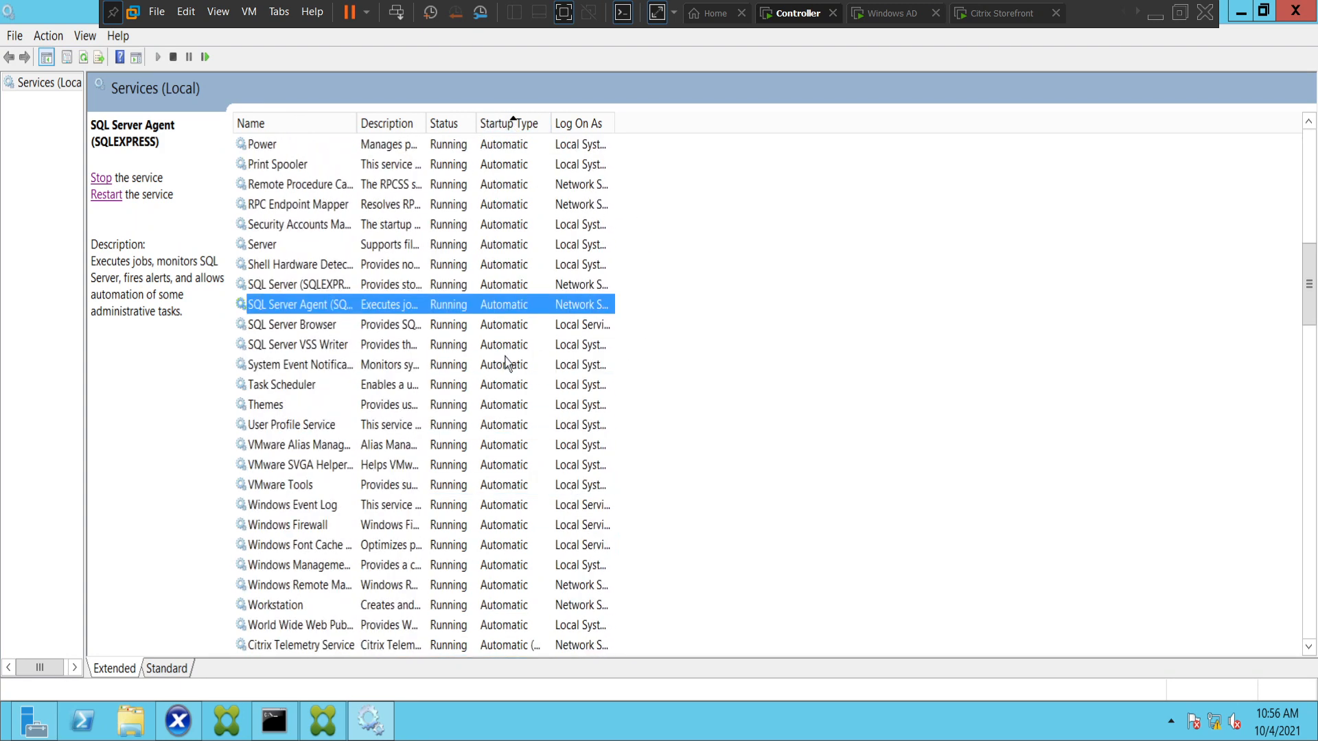
scroll(506, 362, "down", 4)
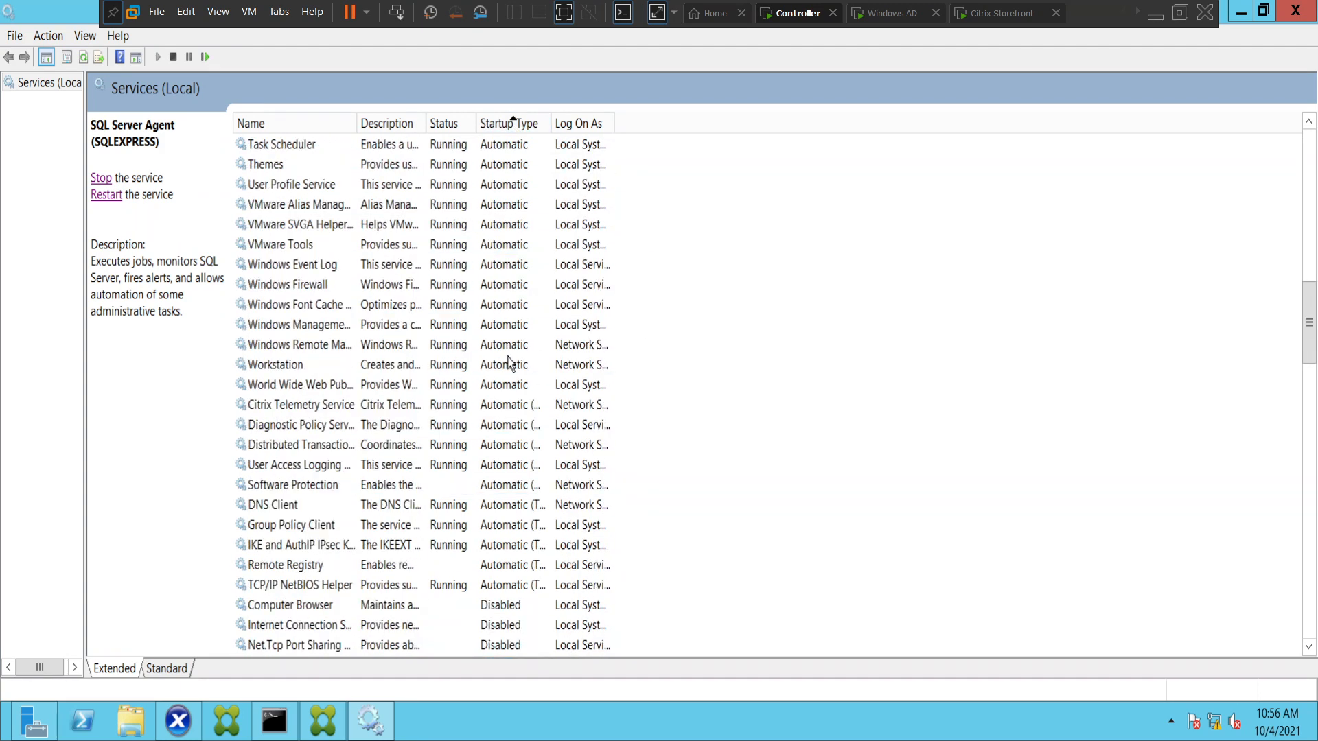
scroll(509, 362, "up", 6)
scroll(508, 363, "up", 6)
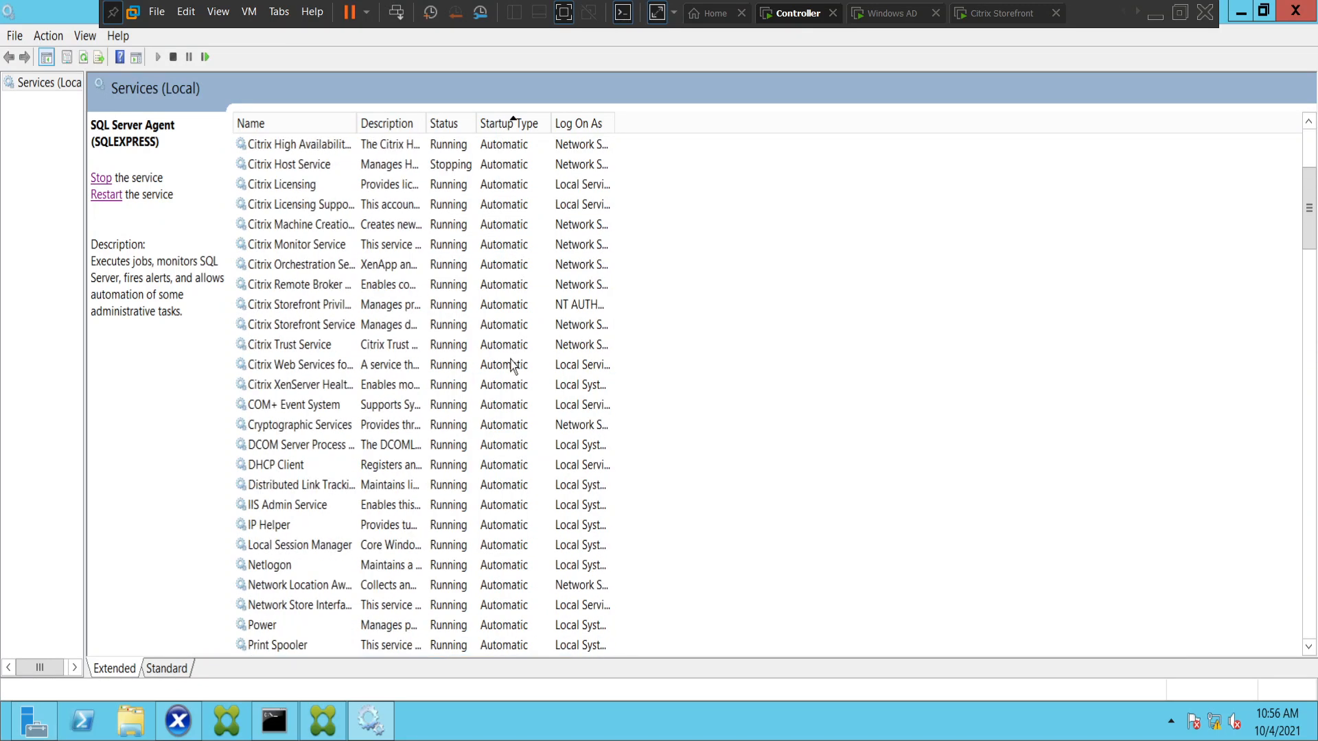
scroll(511, 366, "up", 1)
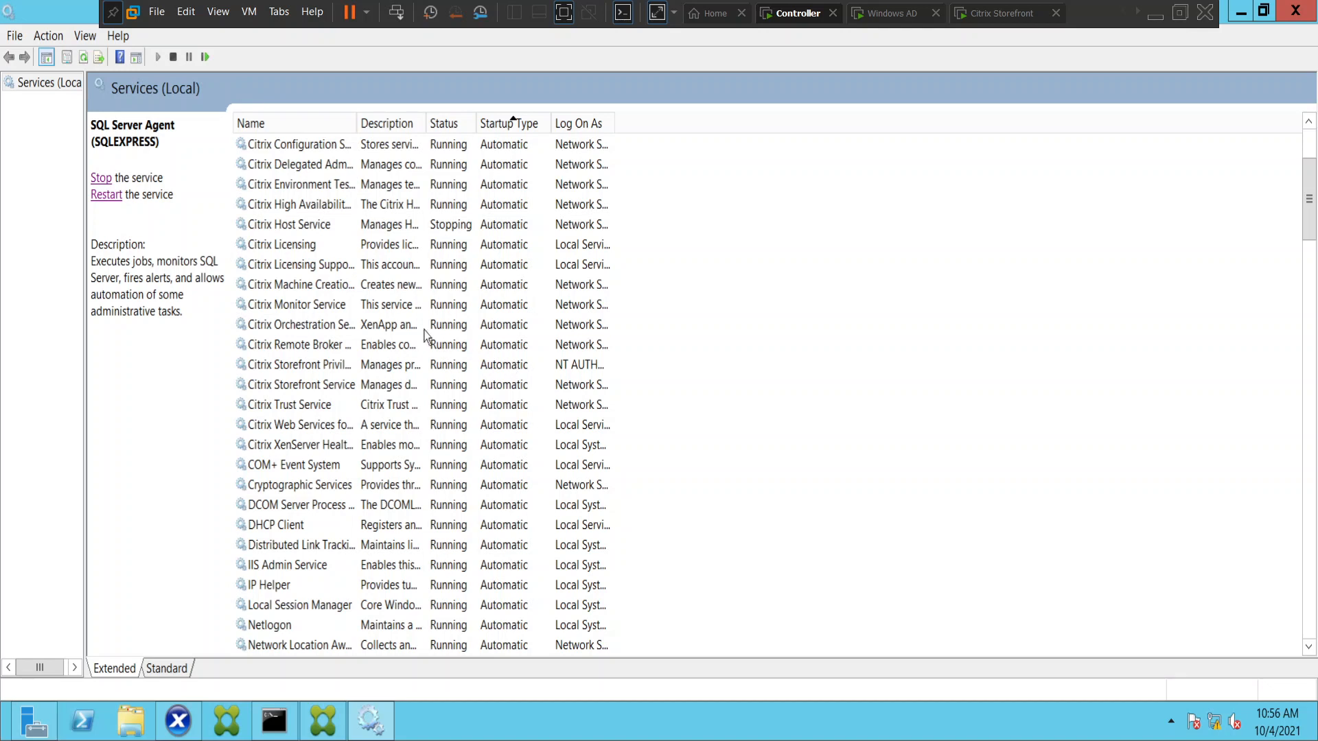
left_click(301, 230)
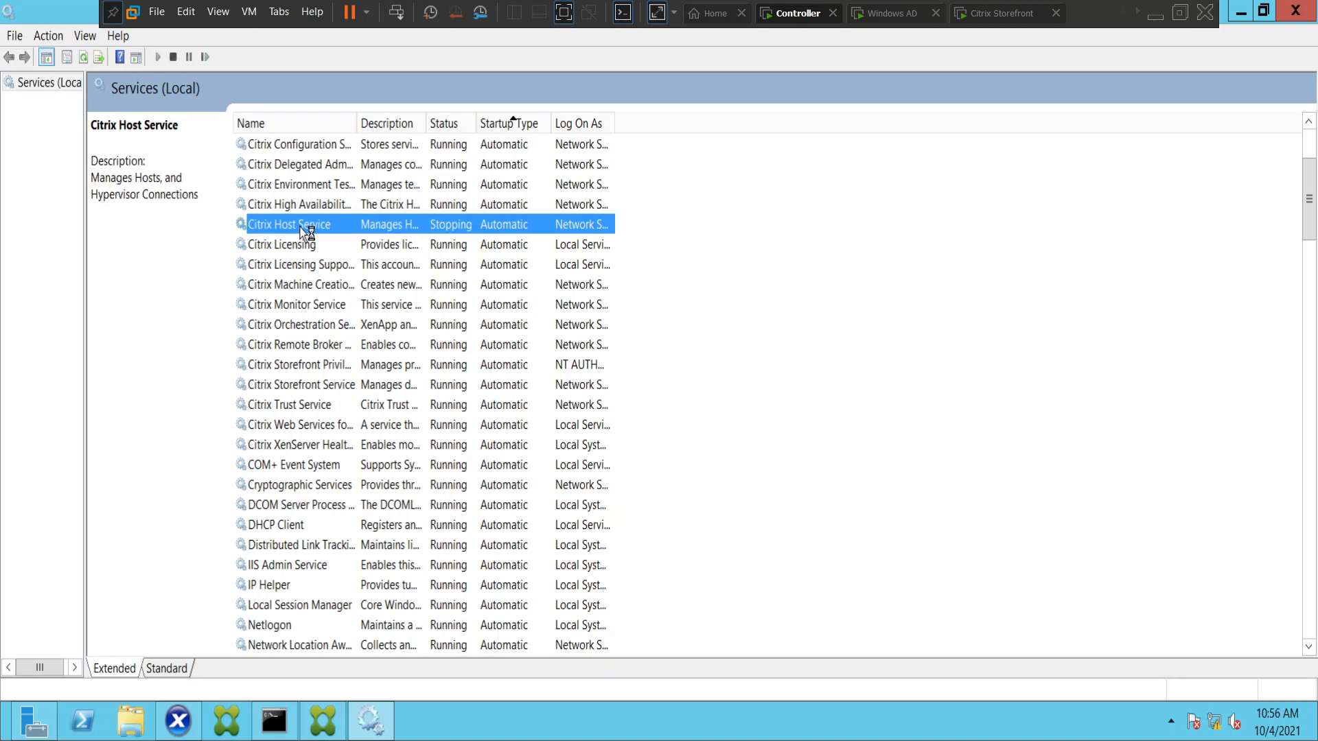
left_click(287, 248)
left_click(297, 229)
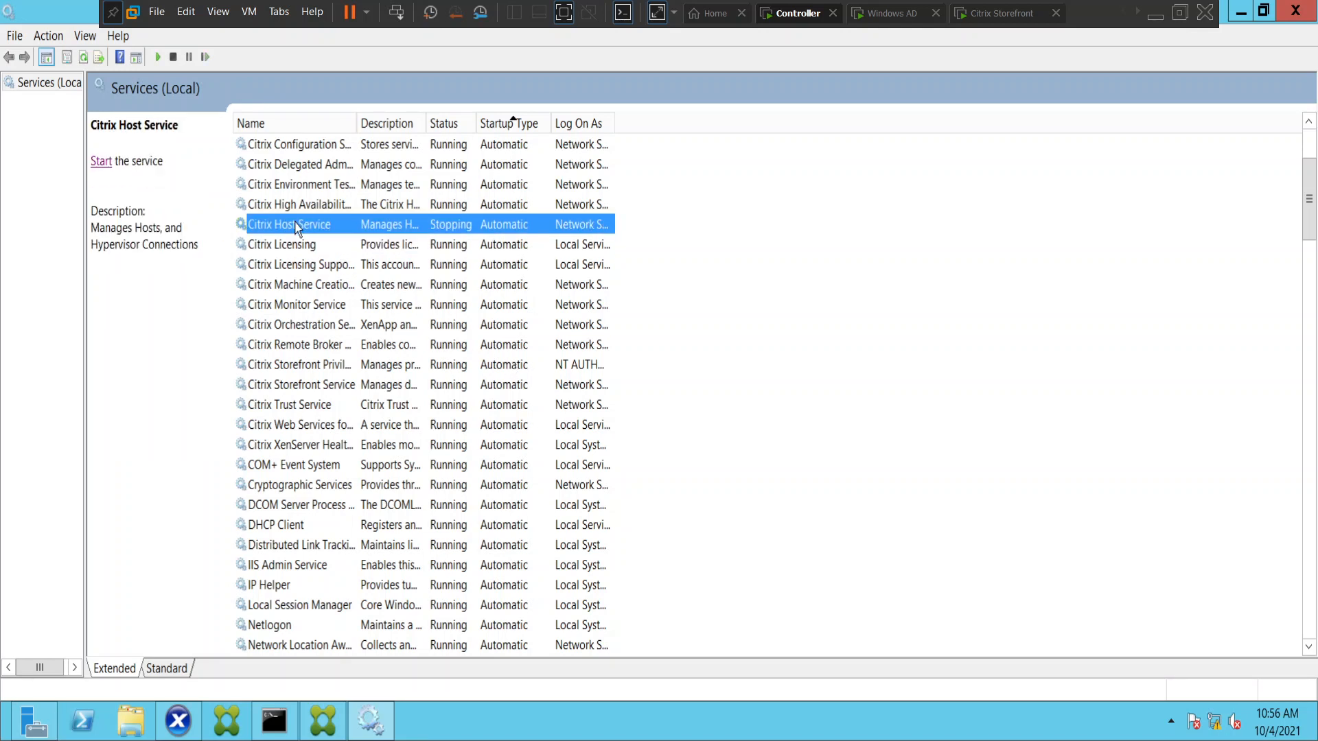
left_click(101, 162)
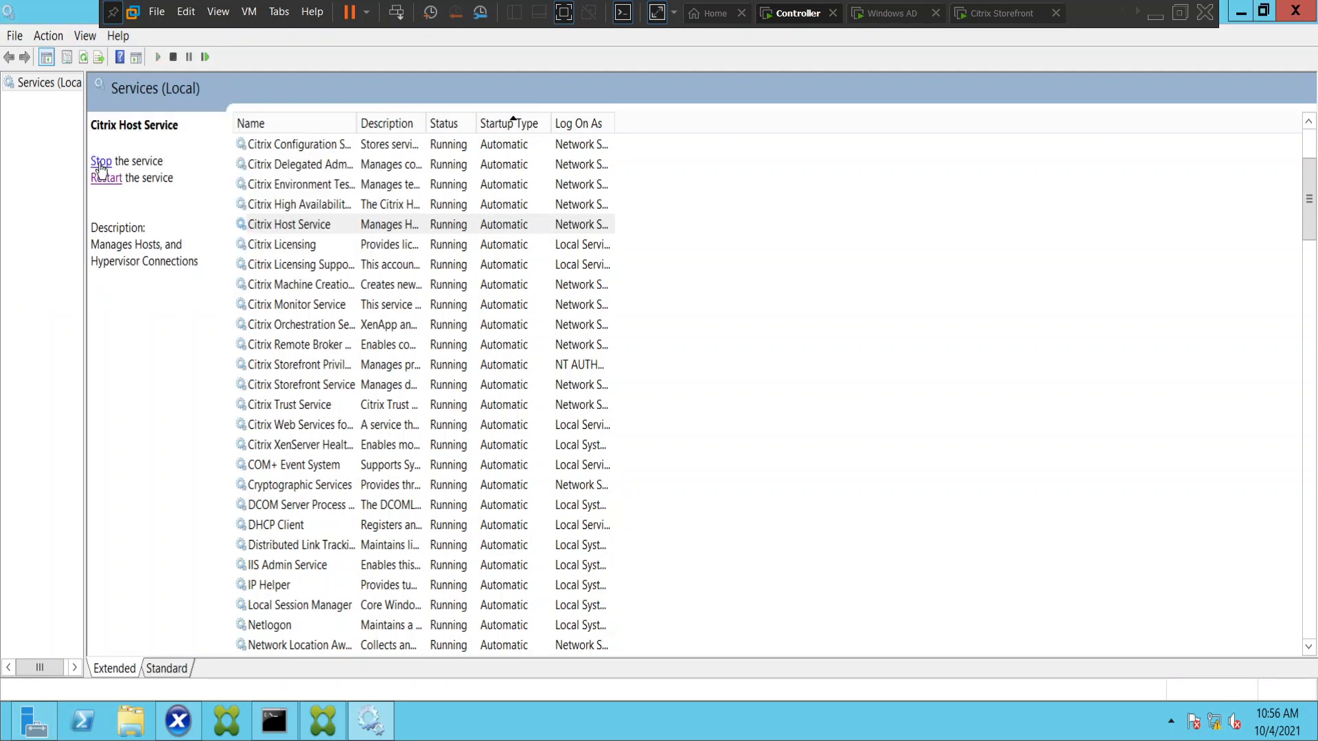
left_click(312, 246)
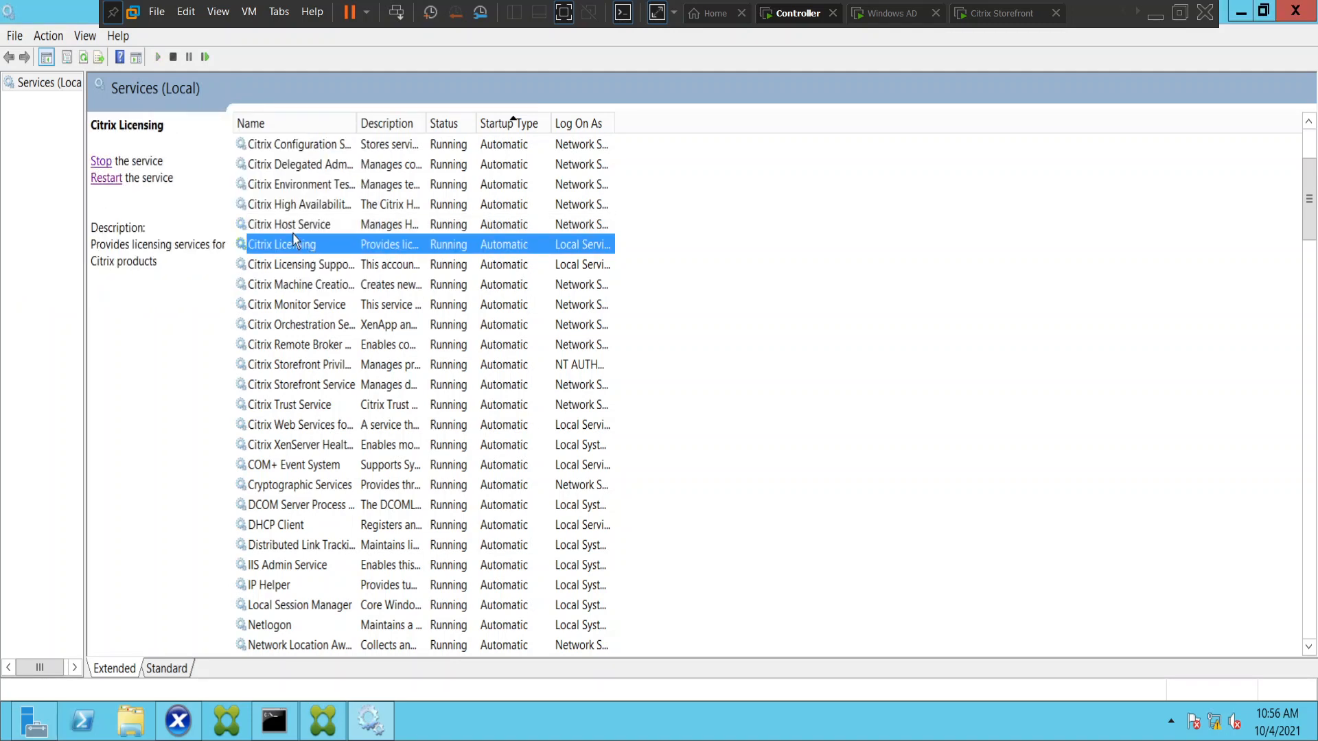
left_click(290, 232)
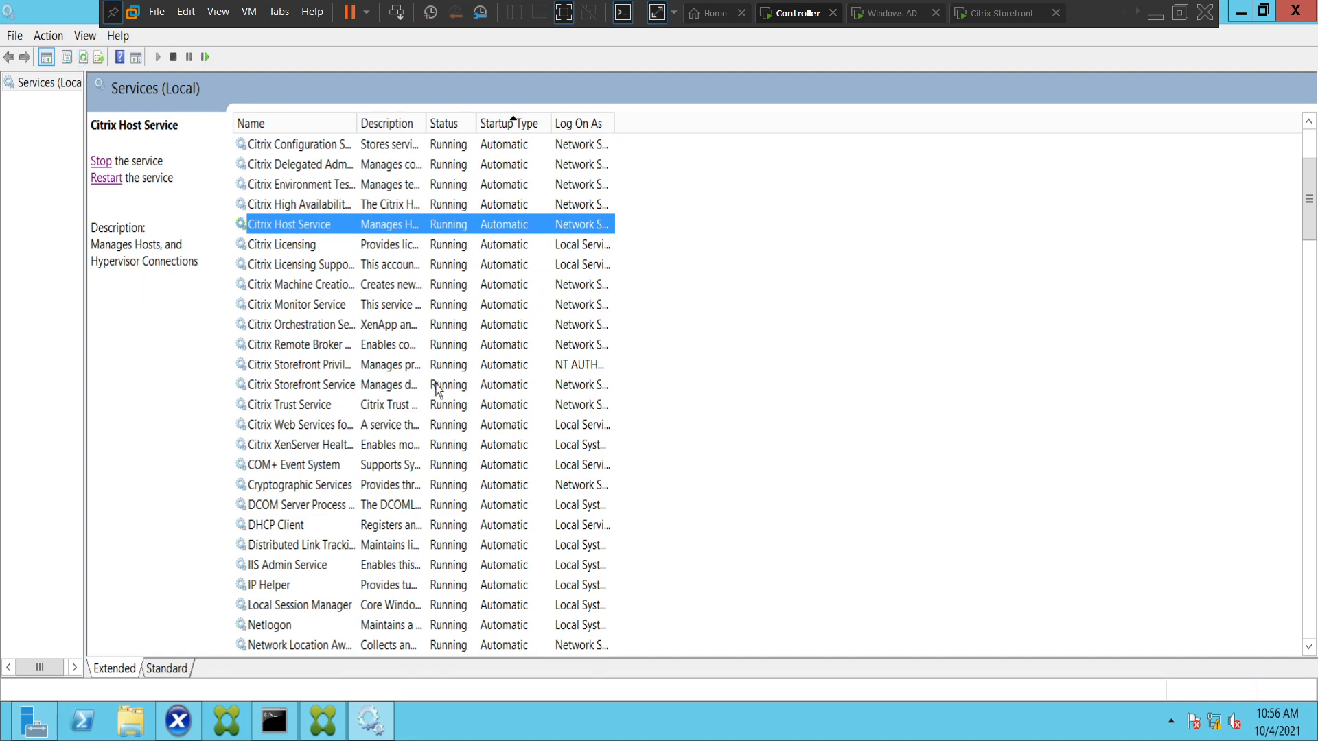
Find the SQL Server Agent (SQLEXPRESS) service among the automatic services and try to start it again.
scroll(437, 391, "down", 5)
scroll(438, 391, "down", 1)
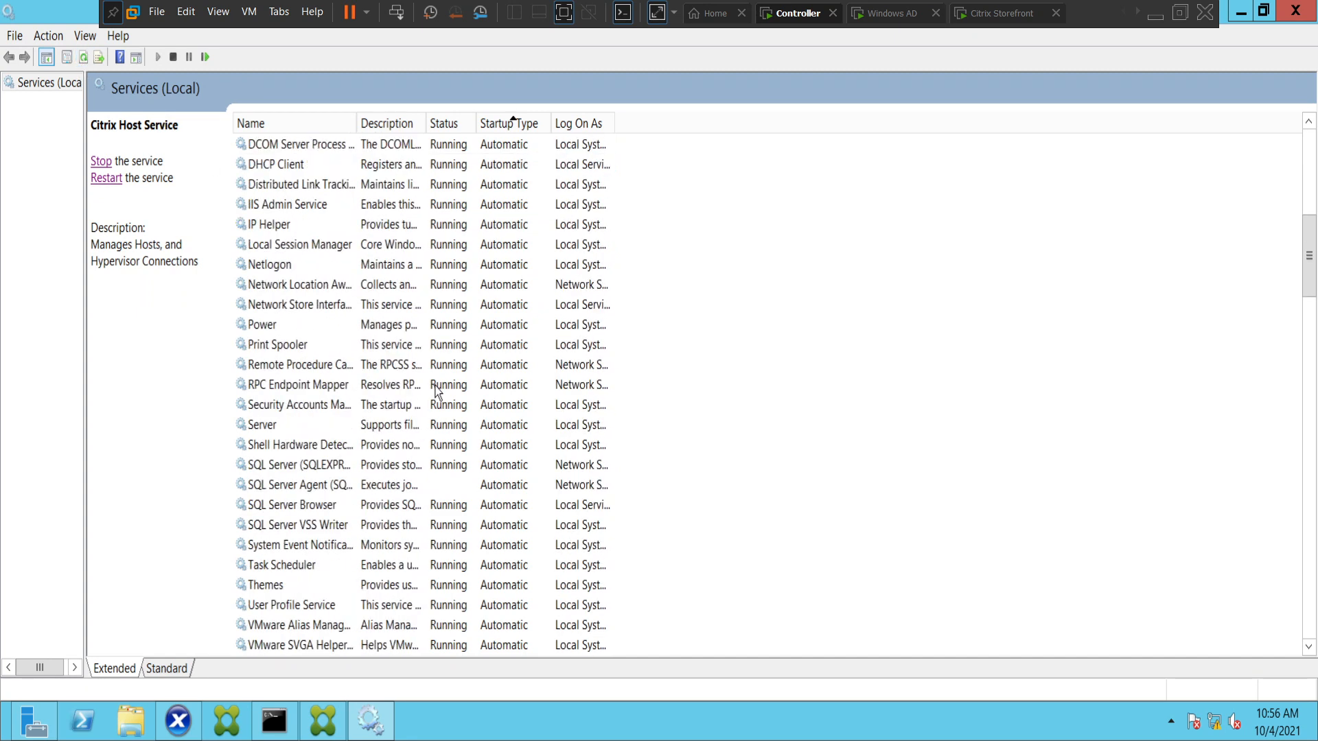
left_click(347, 487)
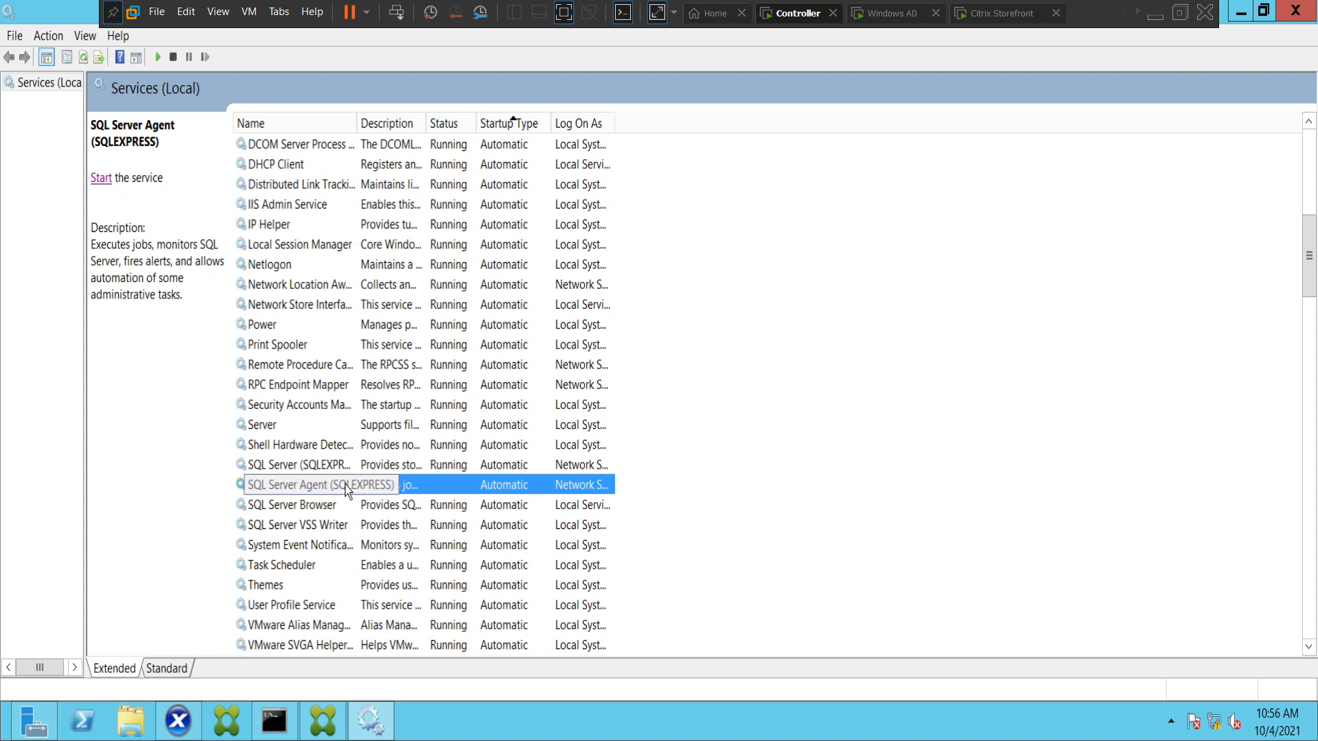
left_click(101, 179)
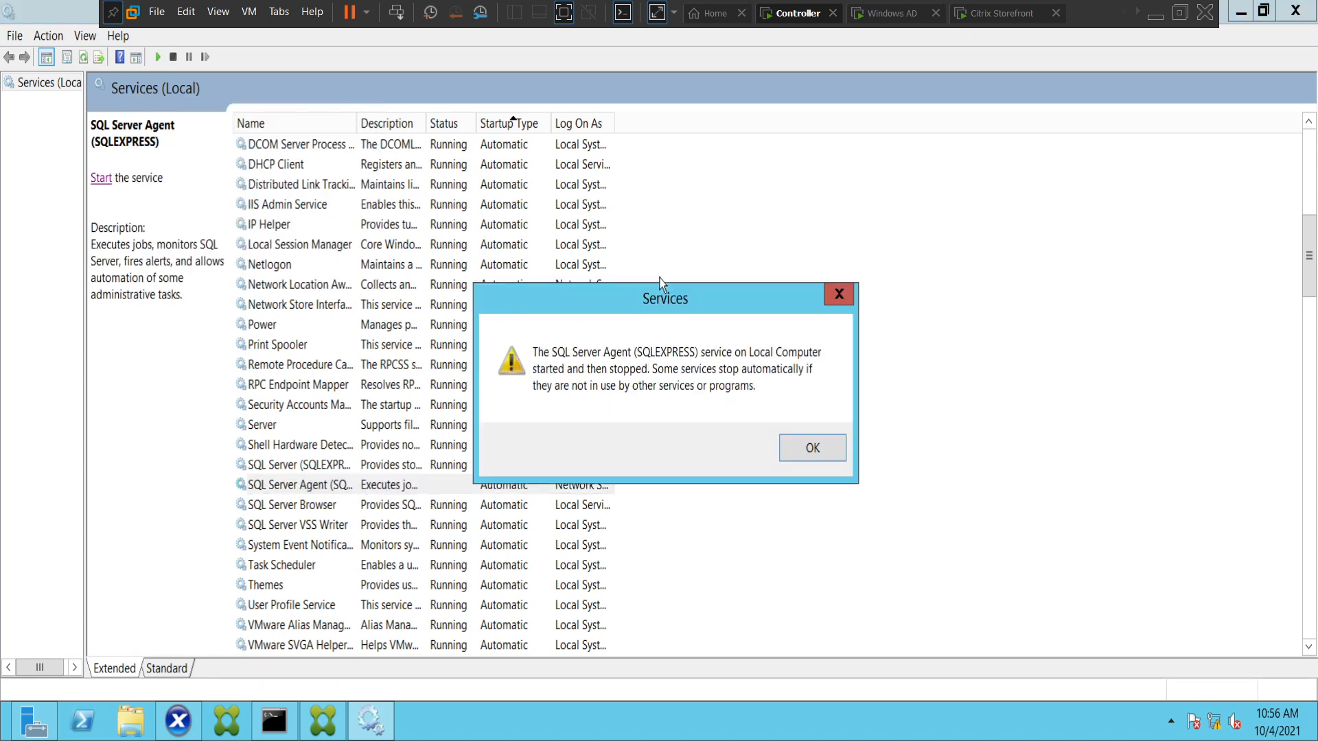
Dismiss the service warning, try once more to start the SQL Server Agent (SQLEXPRESS) service, and close the resulting message.
left_click(801, 453)
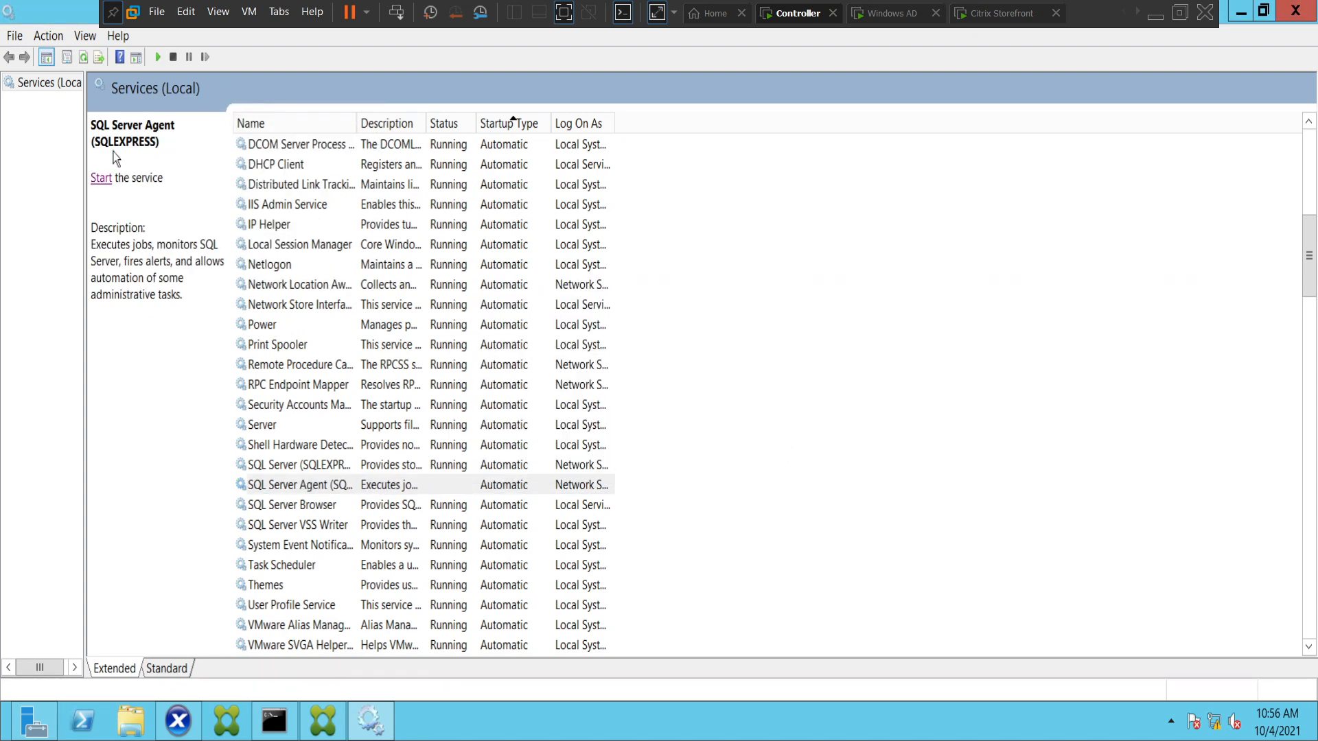
left_click(101, 179)
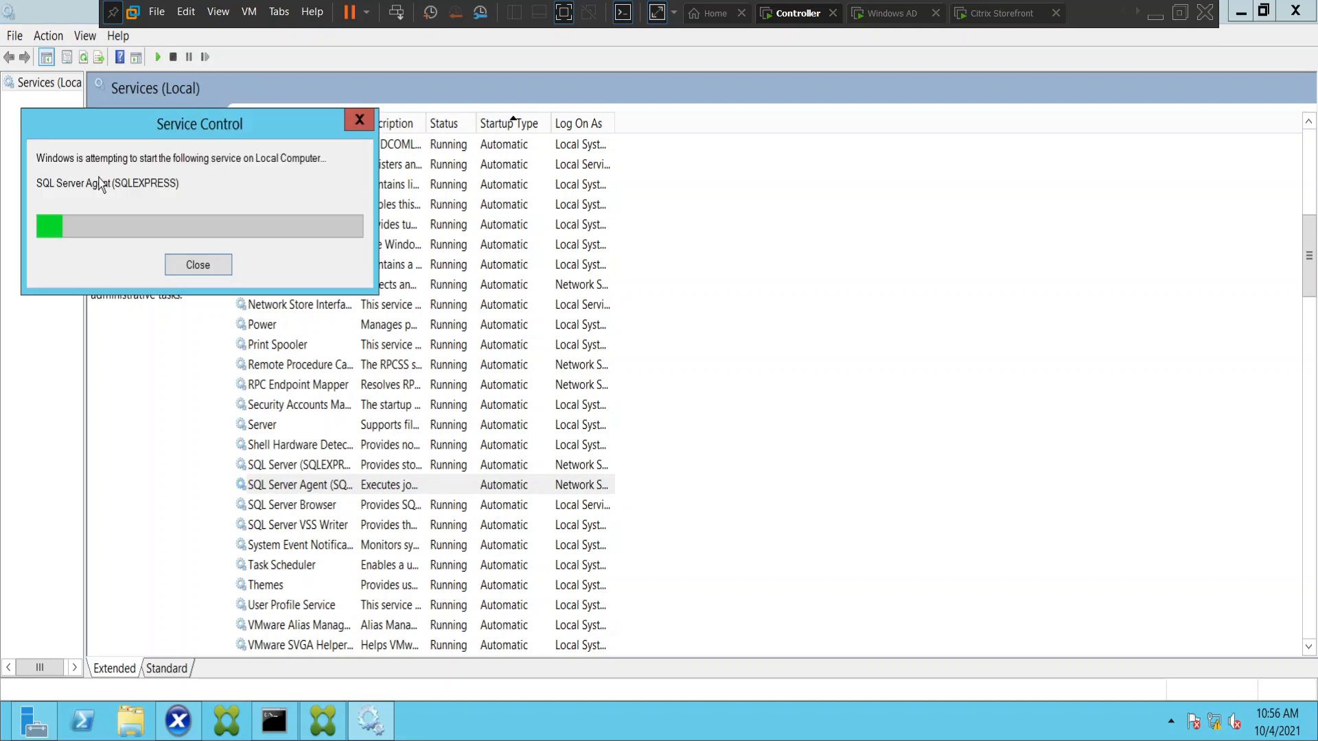
left_click(812, 449)
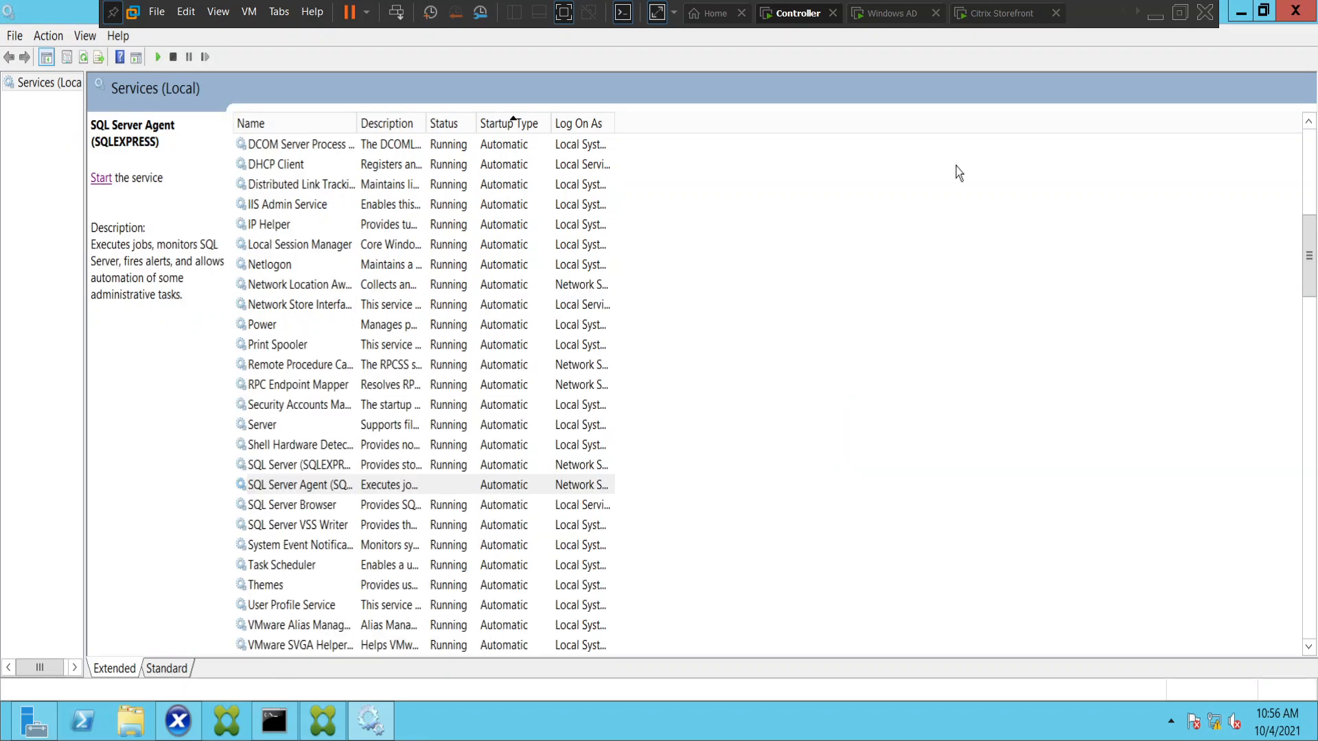
Switch to the Citrix Storefront machine, refresh the Citrix Receiver session, log off, and return to the logon page.
left_click(1002, 24)
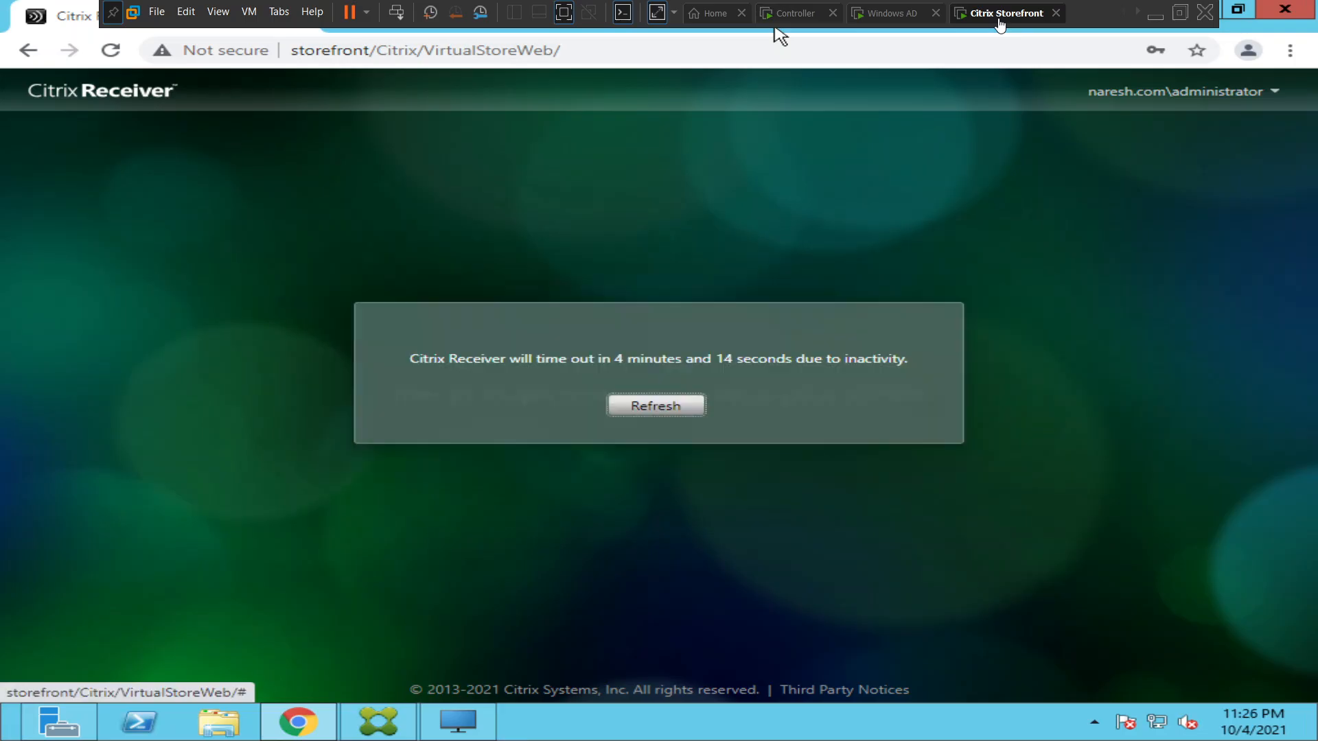
left_click(665, 406)
left_click(663, 405)
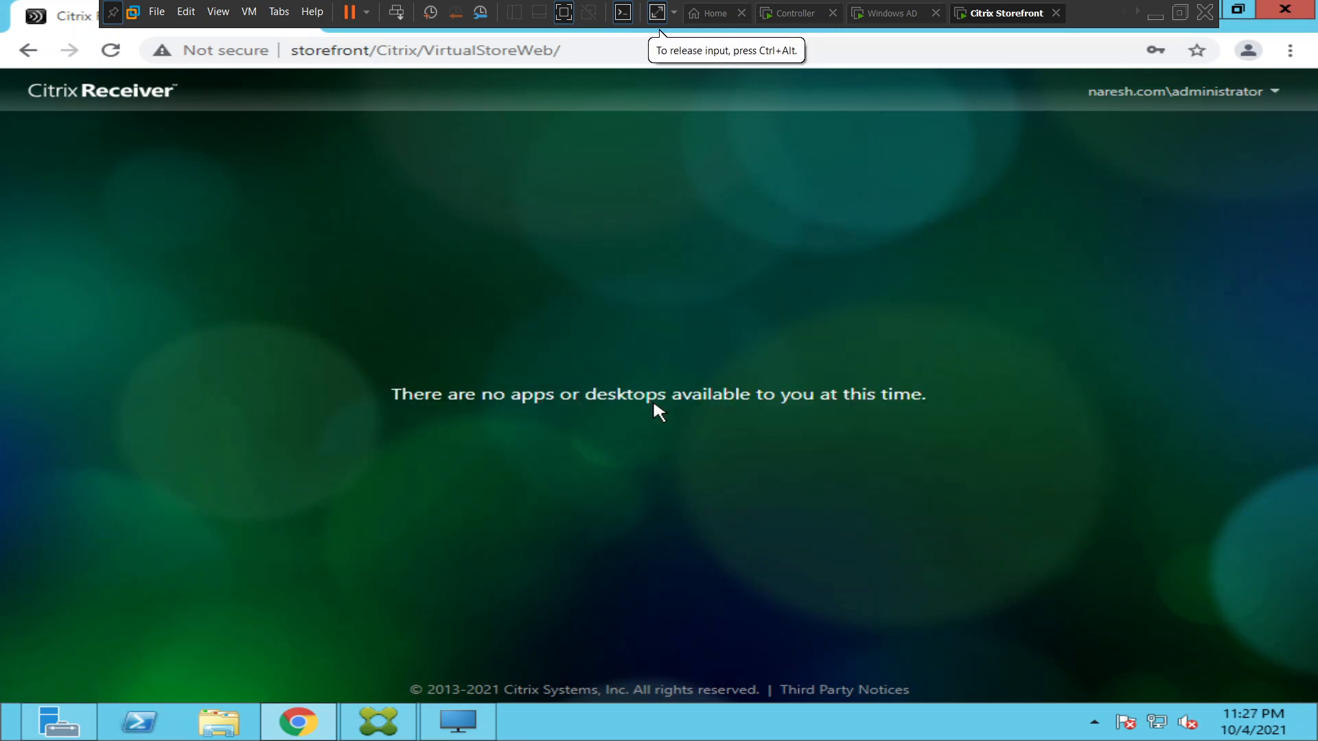
left_click(1215, 92)
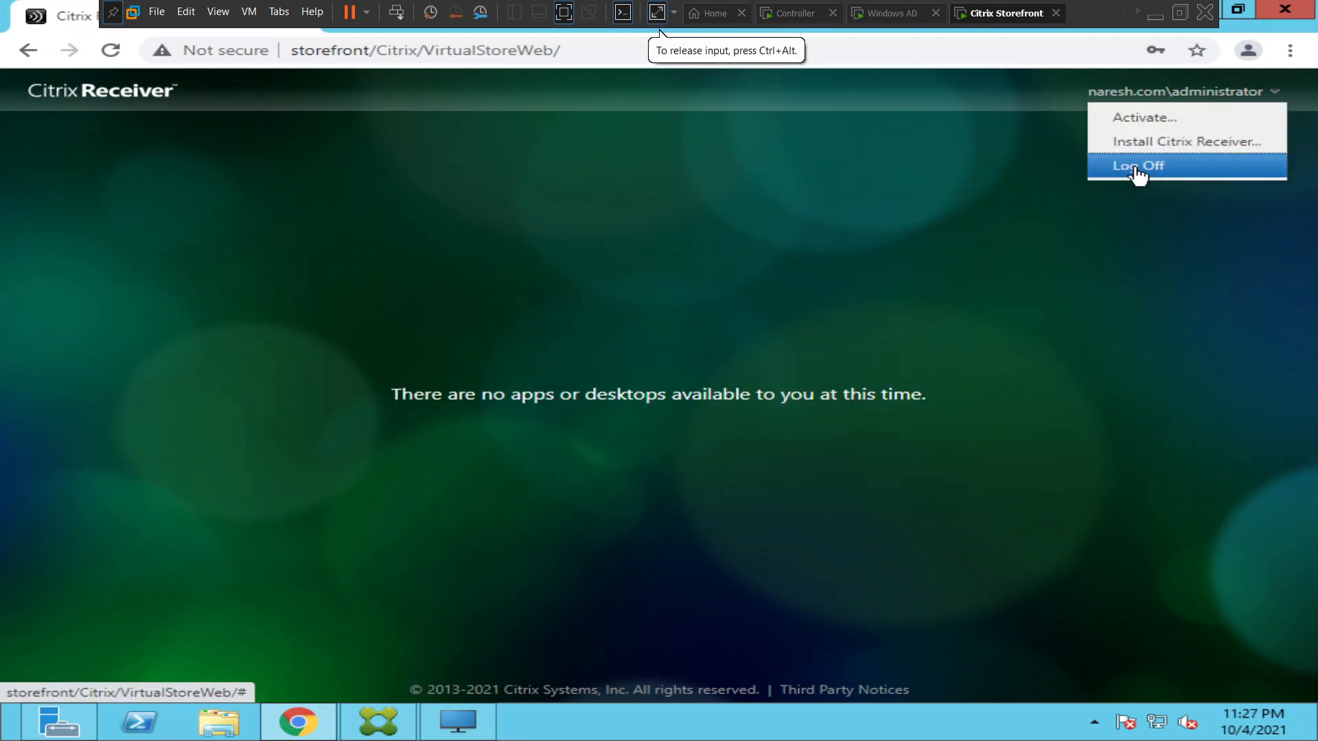
left_click(1136, 171)
left_click(654, 401)
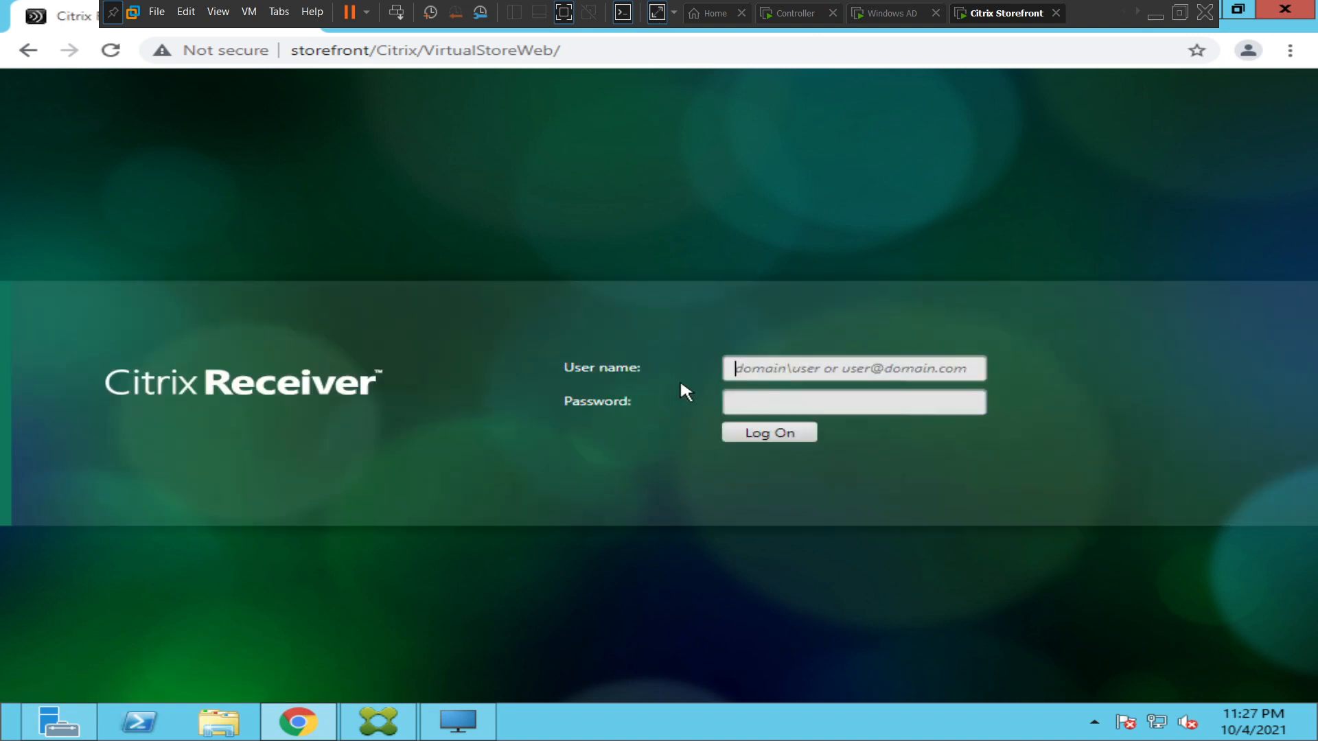
Log on to Citrix Receiver with the domain administrator's user name and the account password.
type("naresh.")
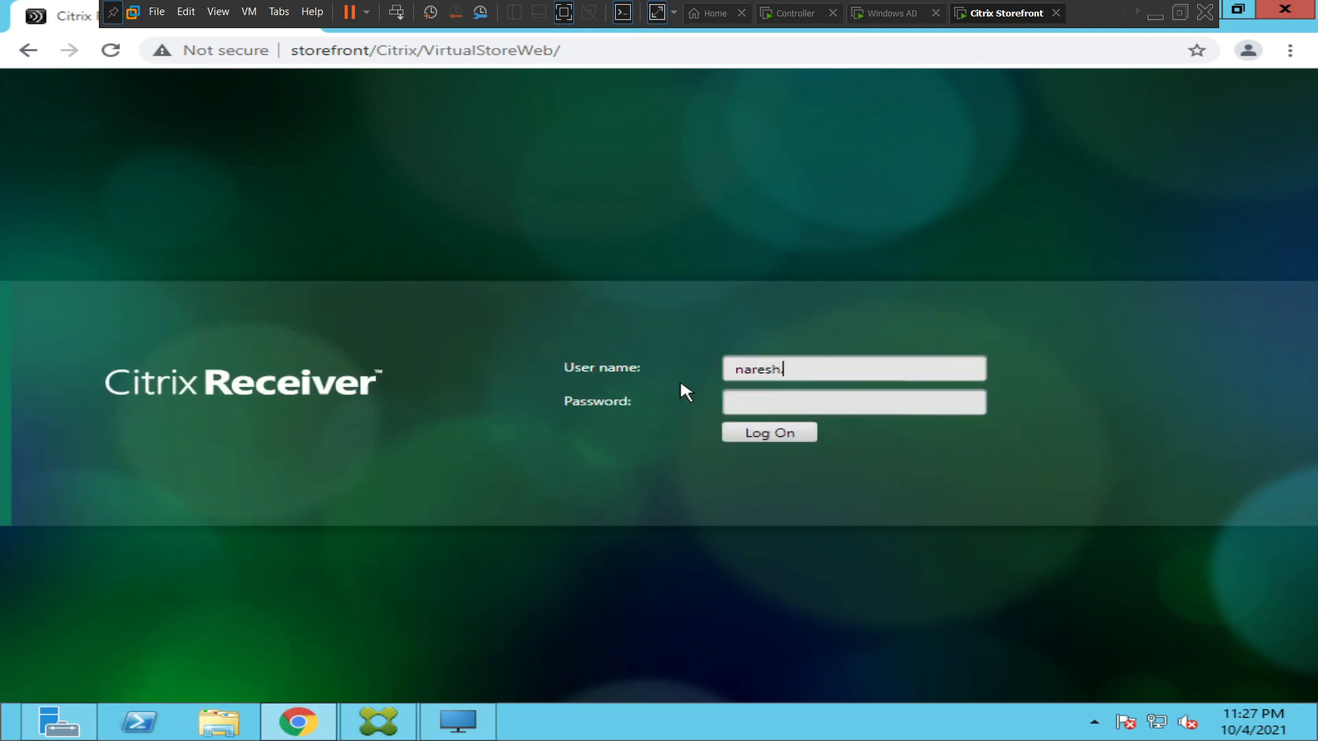
type("com\\administrator")
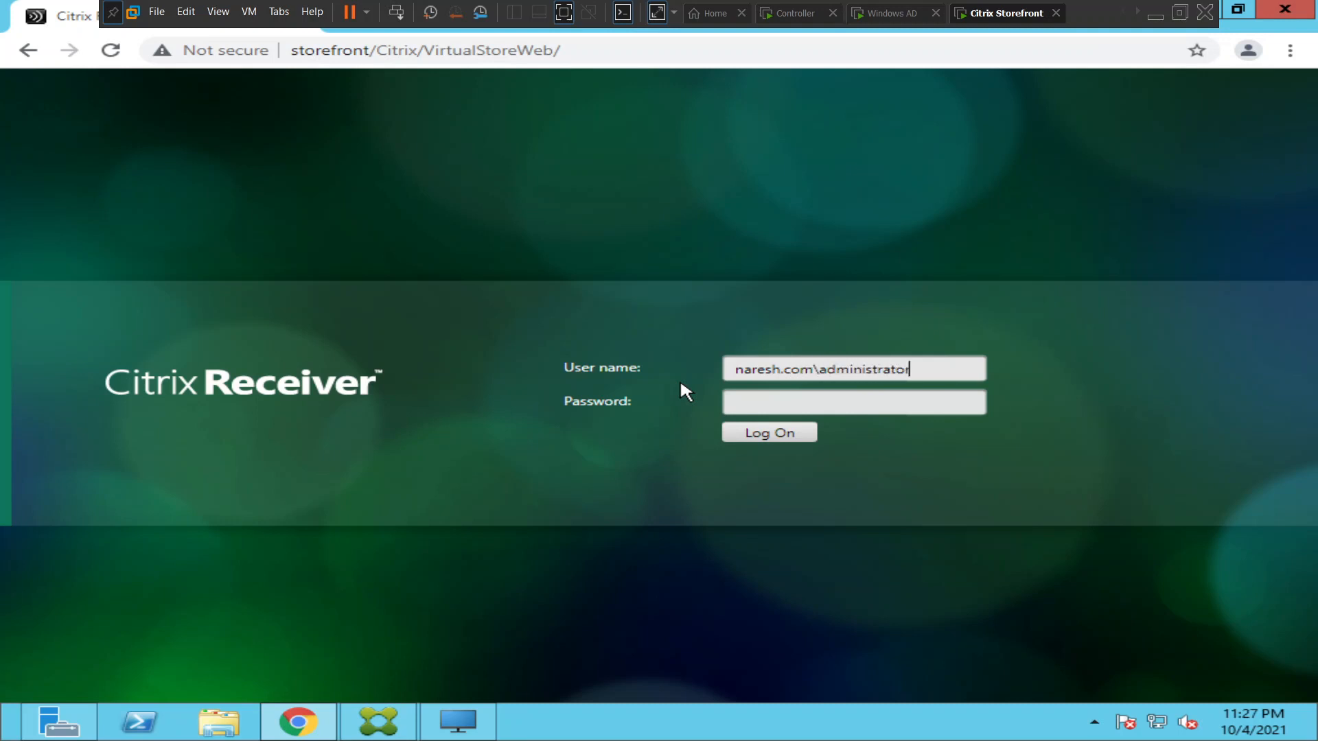
key("Tab")
type("*****")
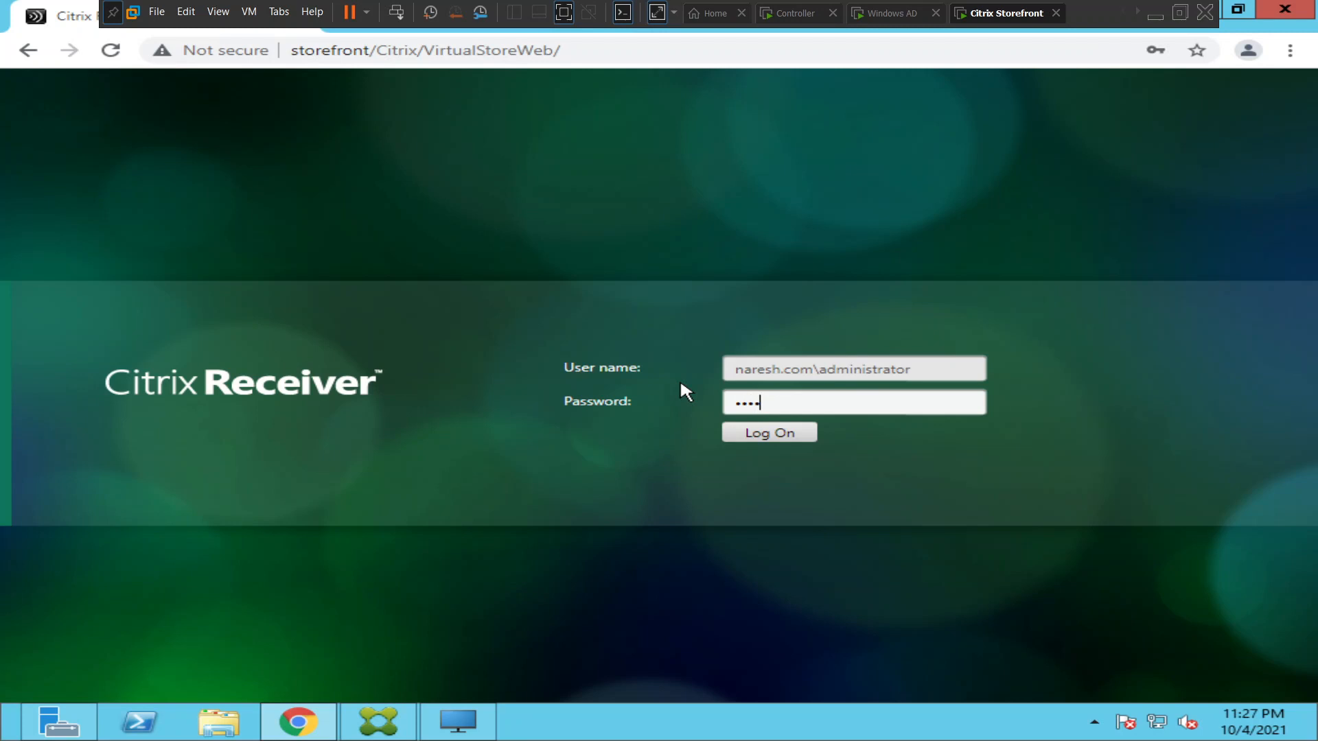
type("******")
key("Return")
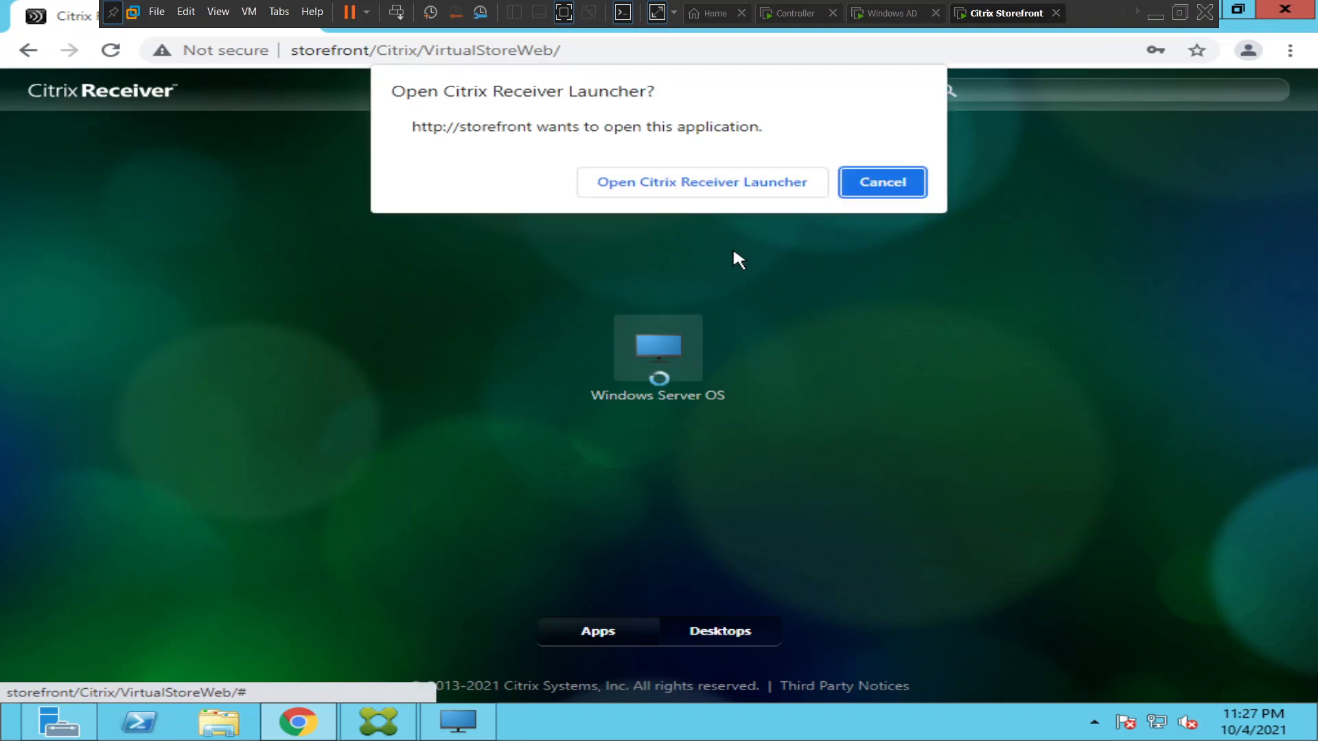
Allow Citrix Receiver Launcher to open the Windows Server OS desktop and go from its Start screen to the desktop.
left_click(669, 184)
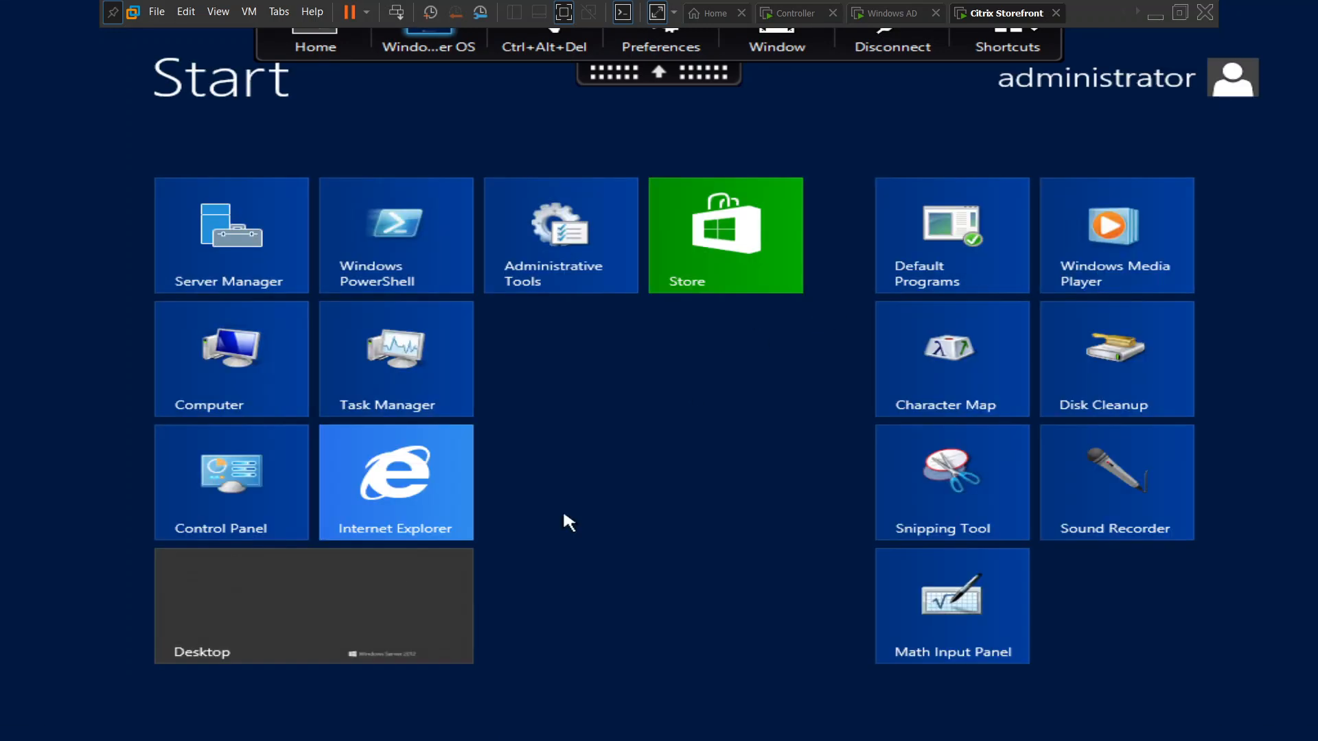
left_click(272, 623)
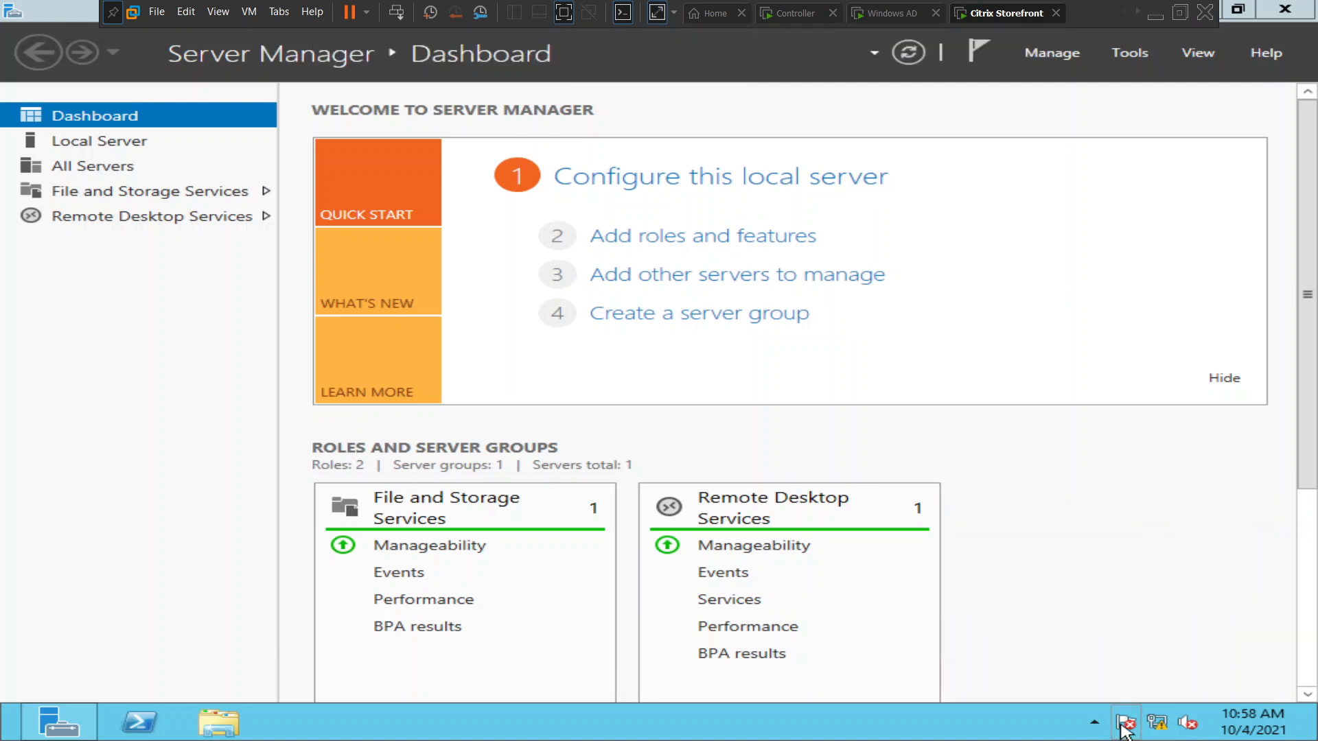
Minimize Server Manager in the published desktop session and dismiss the Remote Desktop licensing notification.
left_click(1091, 726)
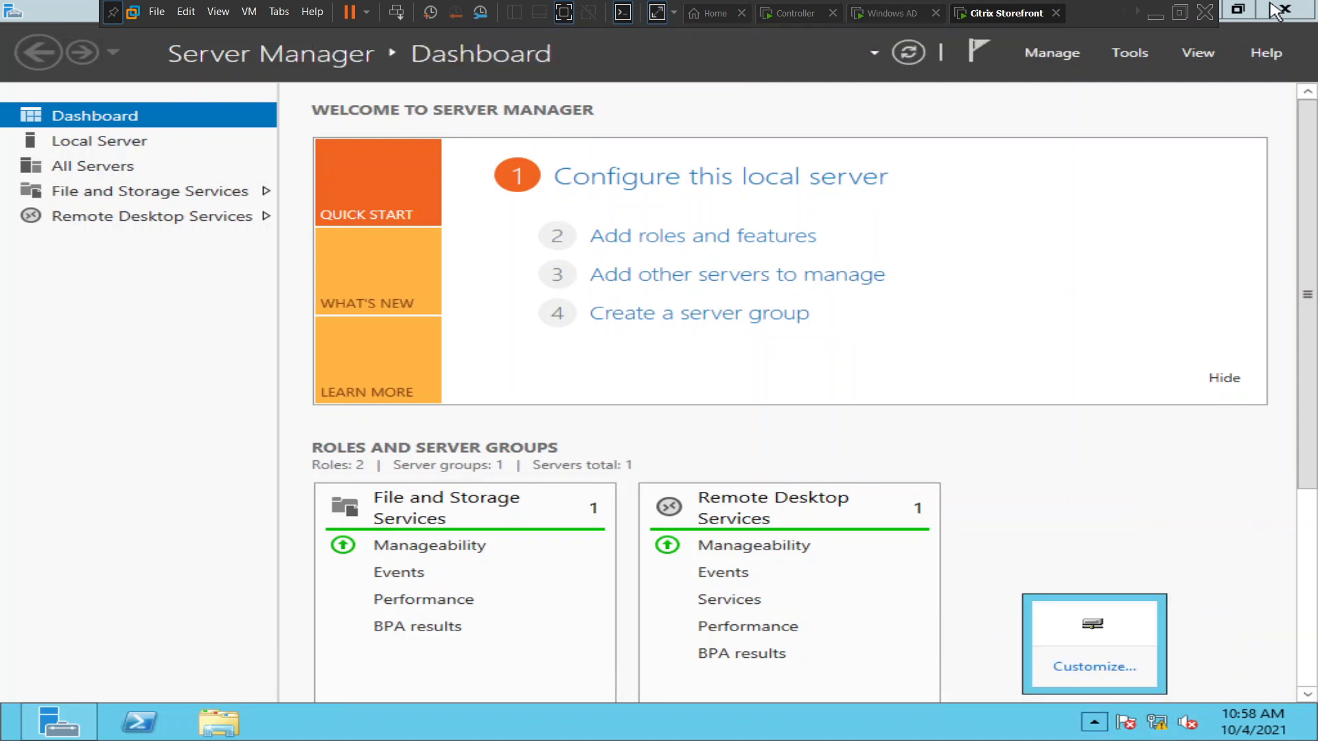
left_click(1238, 8)
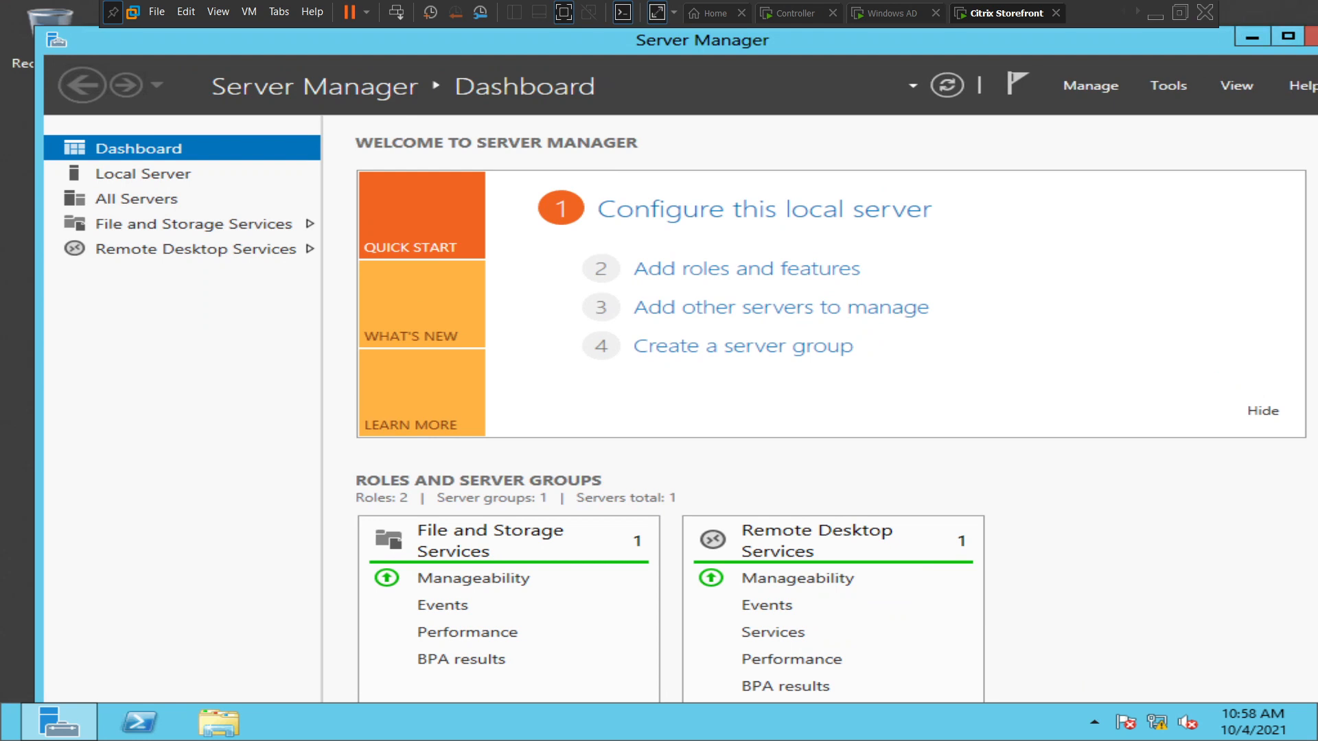
left_click(1246, 37)
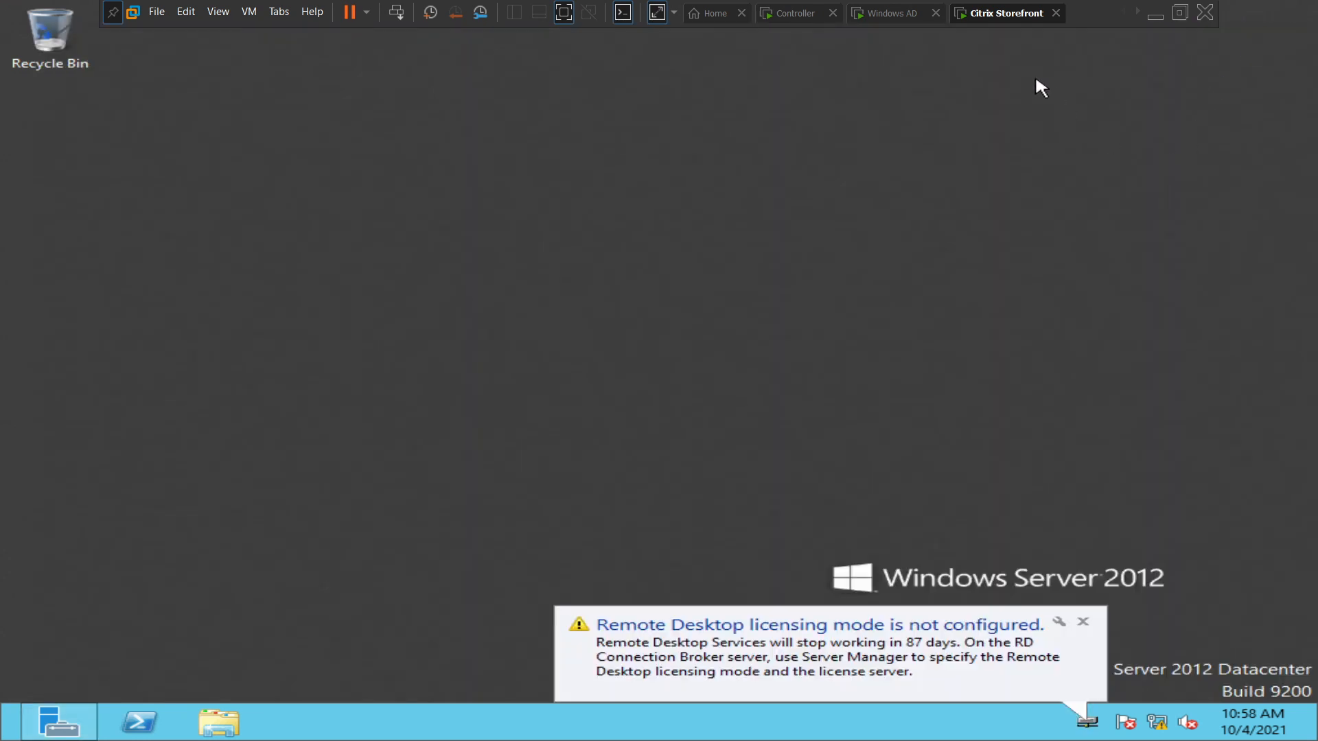
left_click(1083, 622)
left_click(1084, 623)
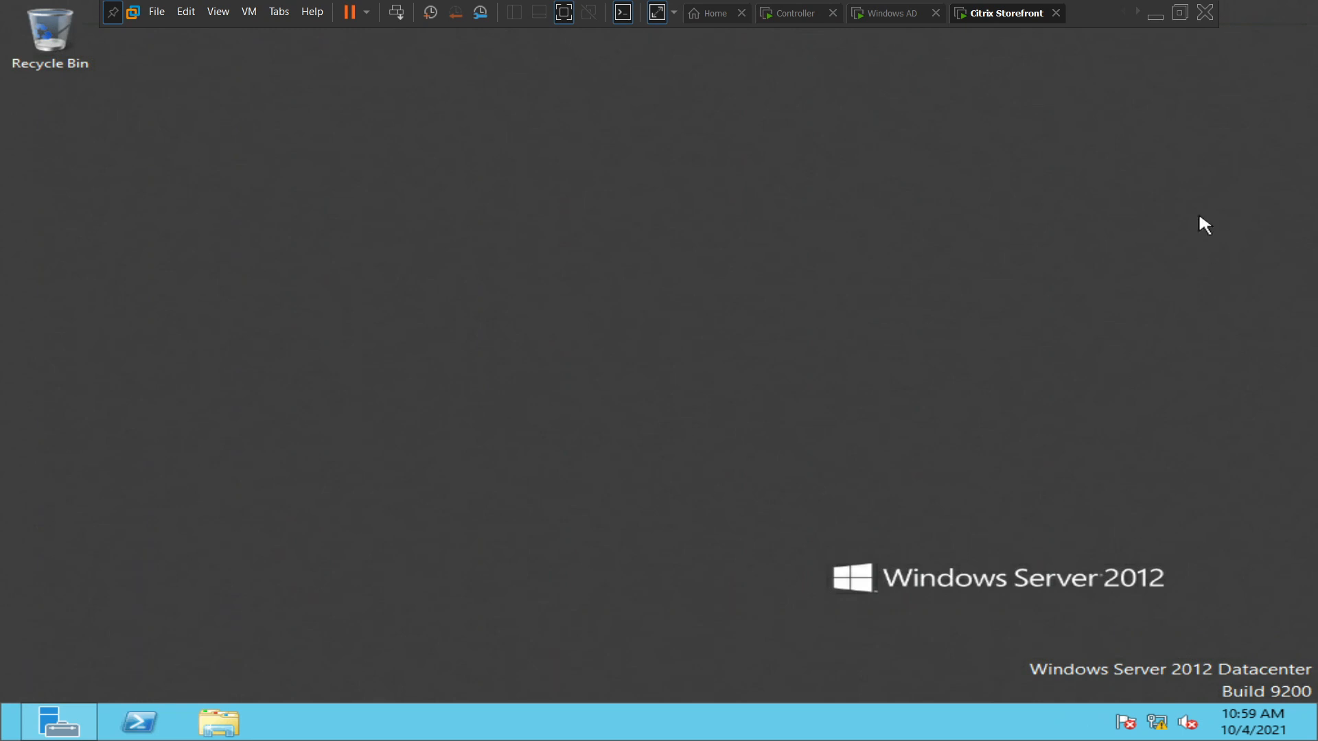
left_click(1155, 15)
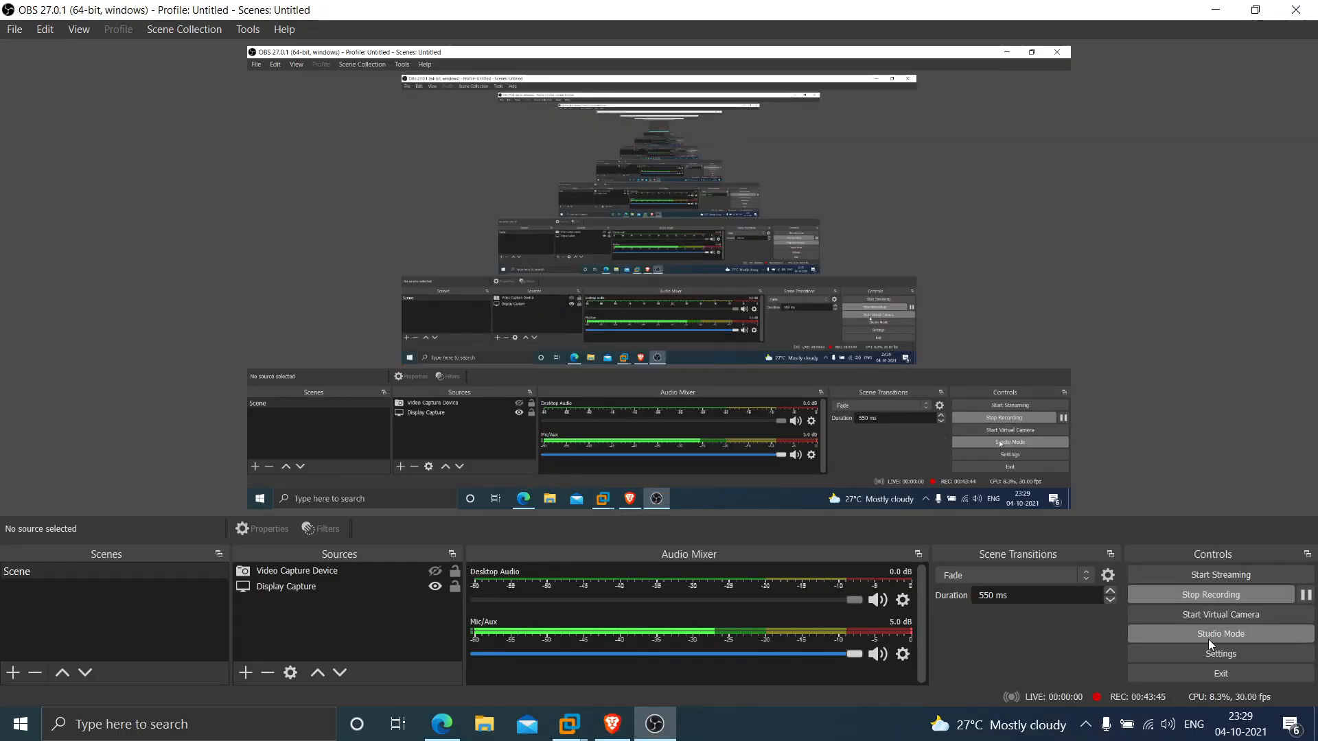